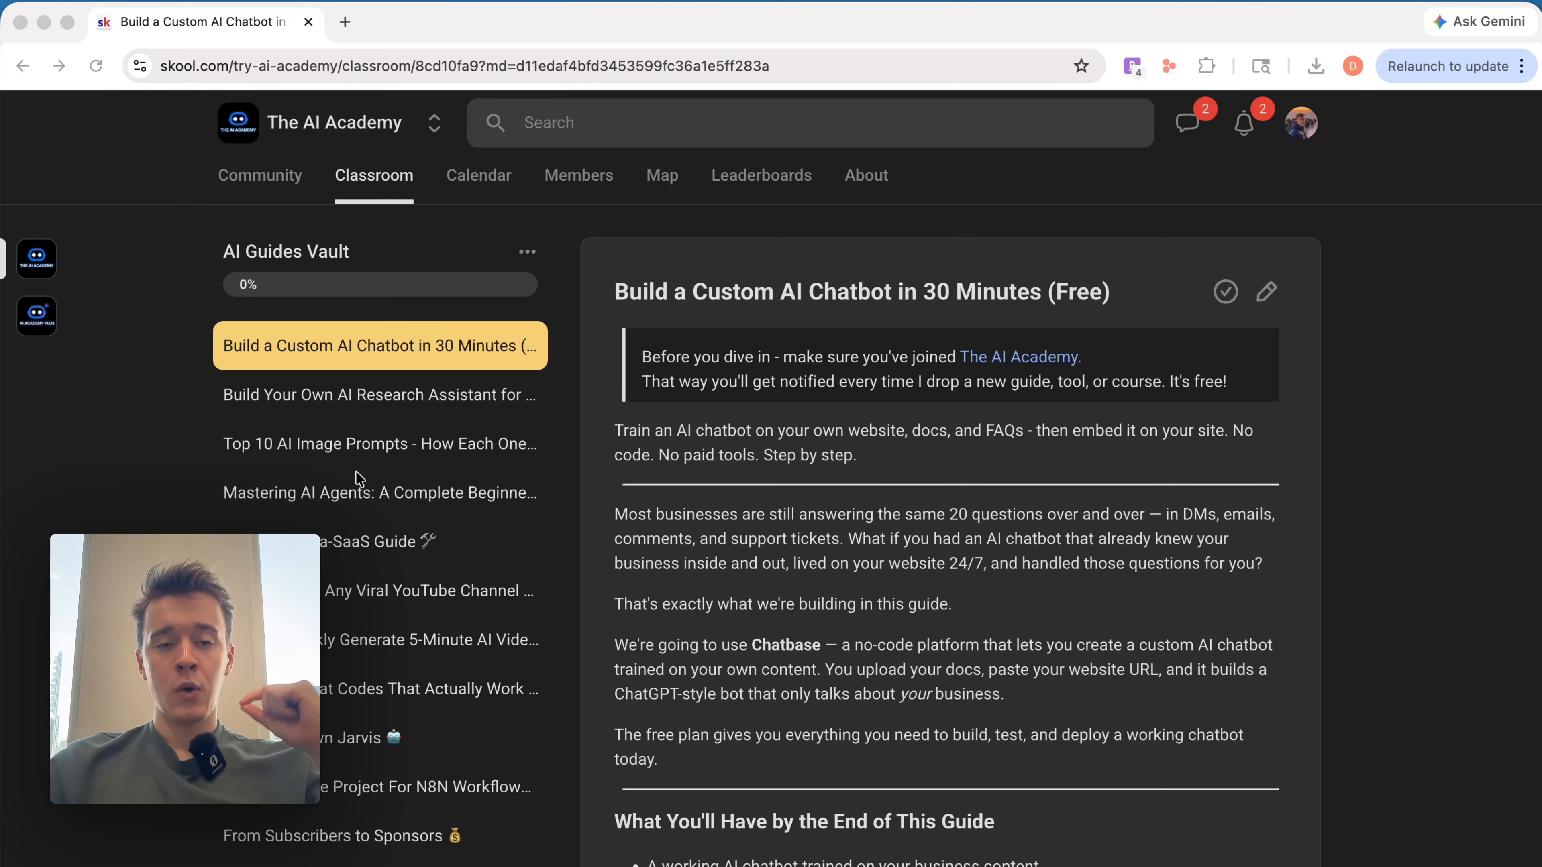
Step: View The AI Academy's about page from the guide's community link, and return to the chatbot guide's introduction
scroll(771, 525, down, 1)
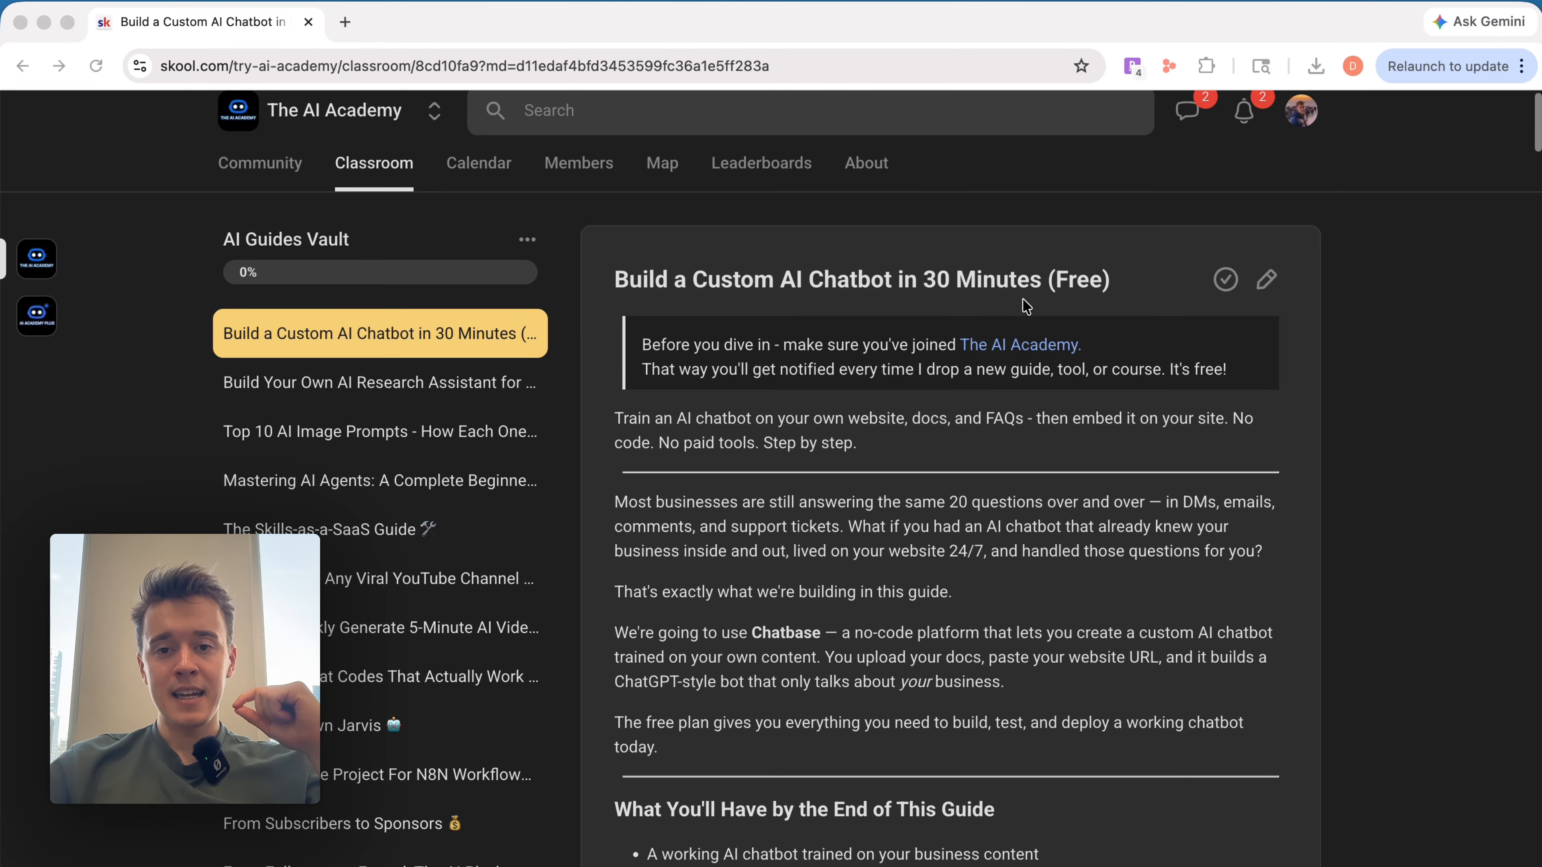
click(1001, 344)
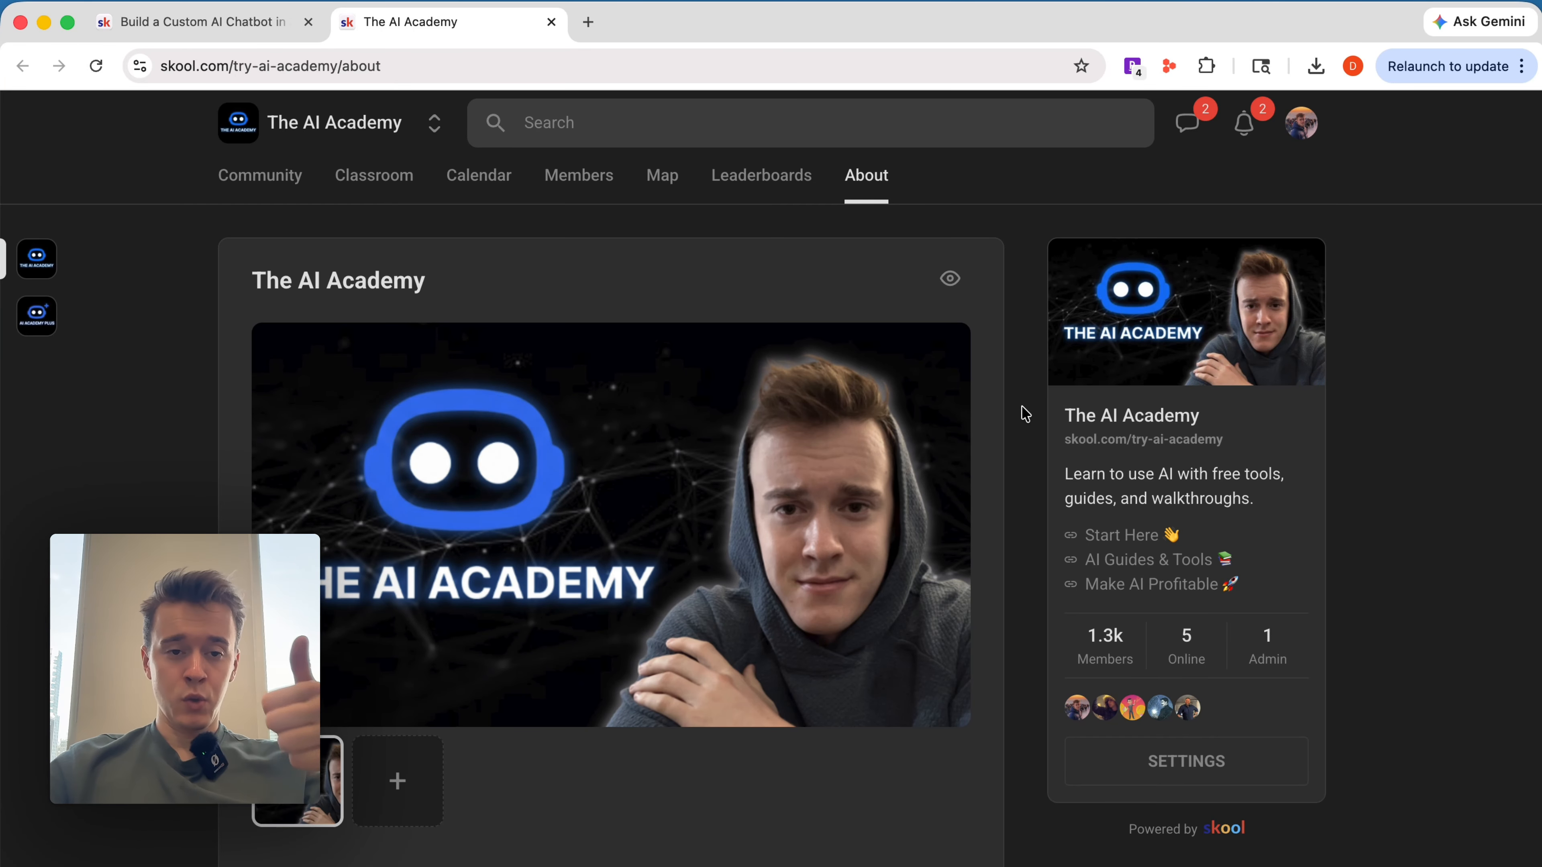
click(551, 22)
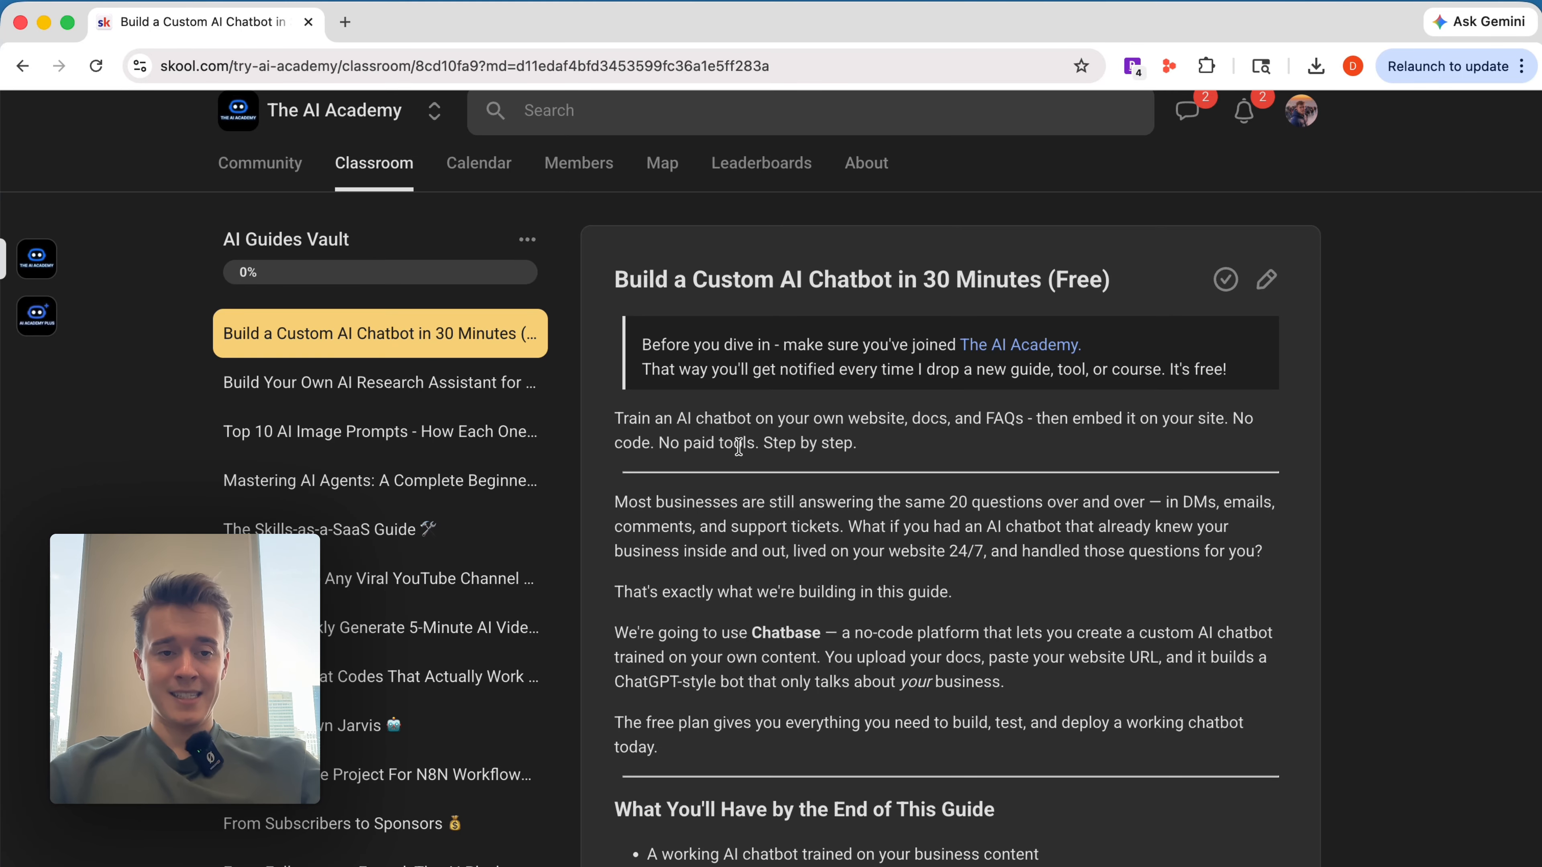
scroll(841, 637, down, 4)
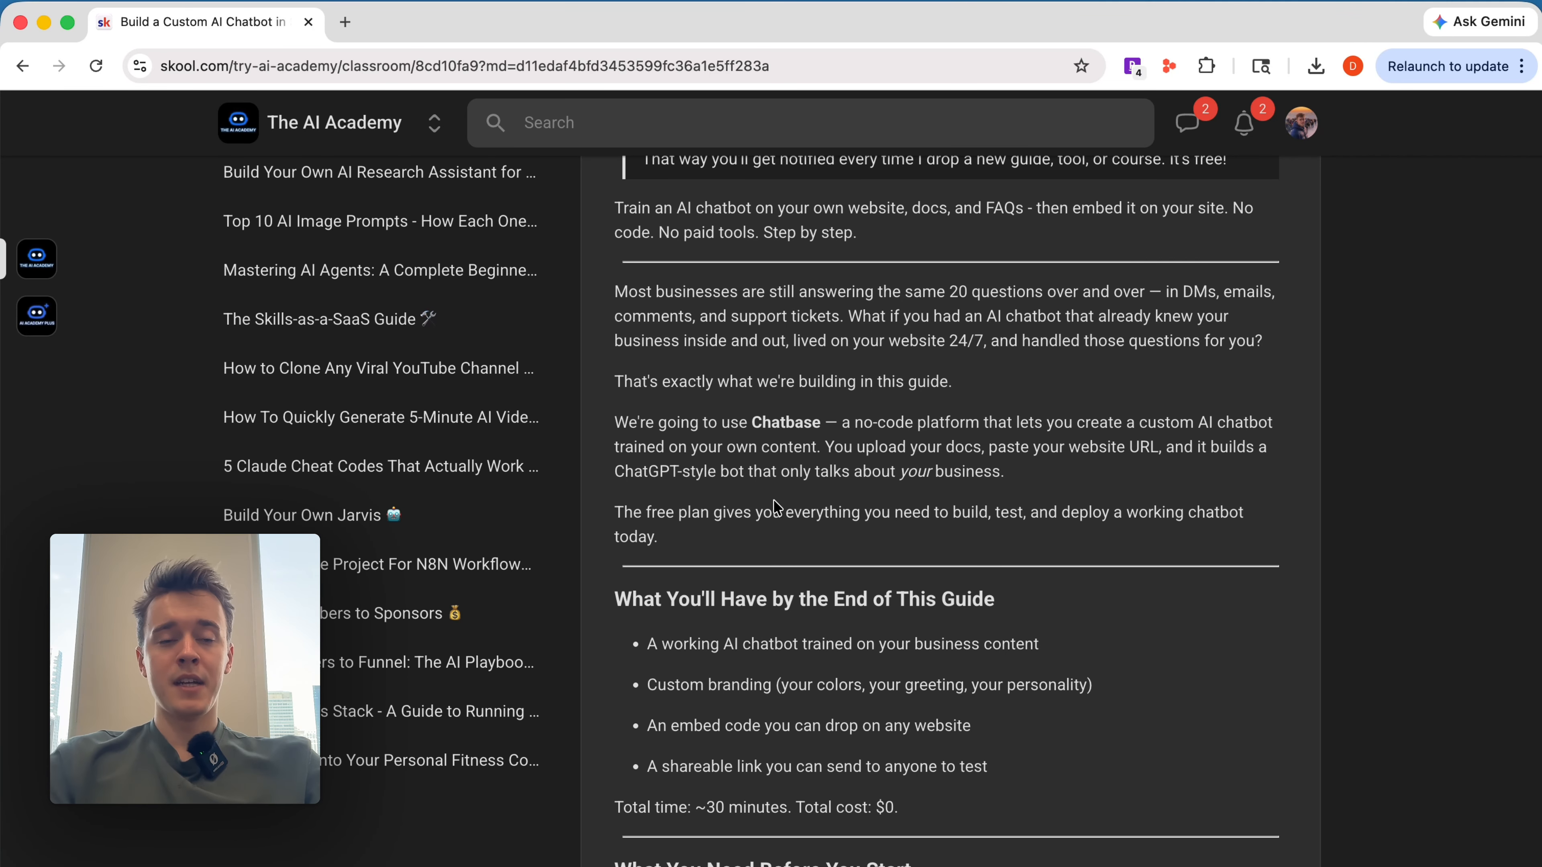
Step: Open the website founderdrew.com in a new browser tab
key(super+t)
text(do)
key(BackSpace)
key(BackSpace)
key(BackSpace)
text(fo)
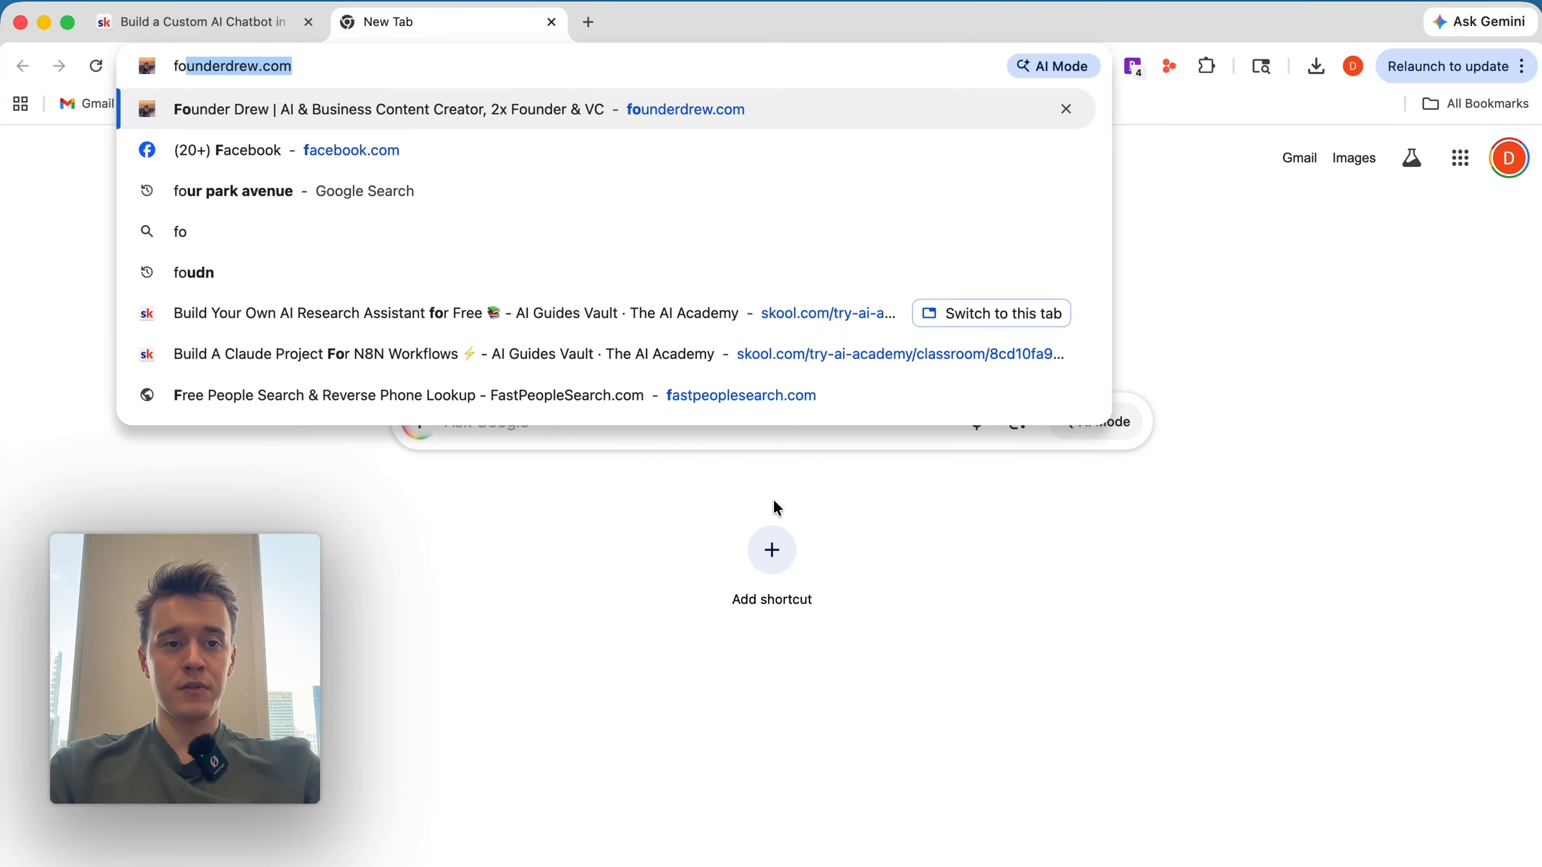
text(under)
key(Return)
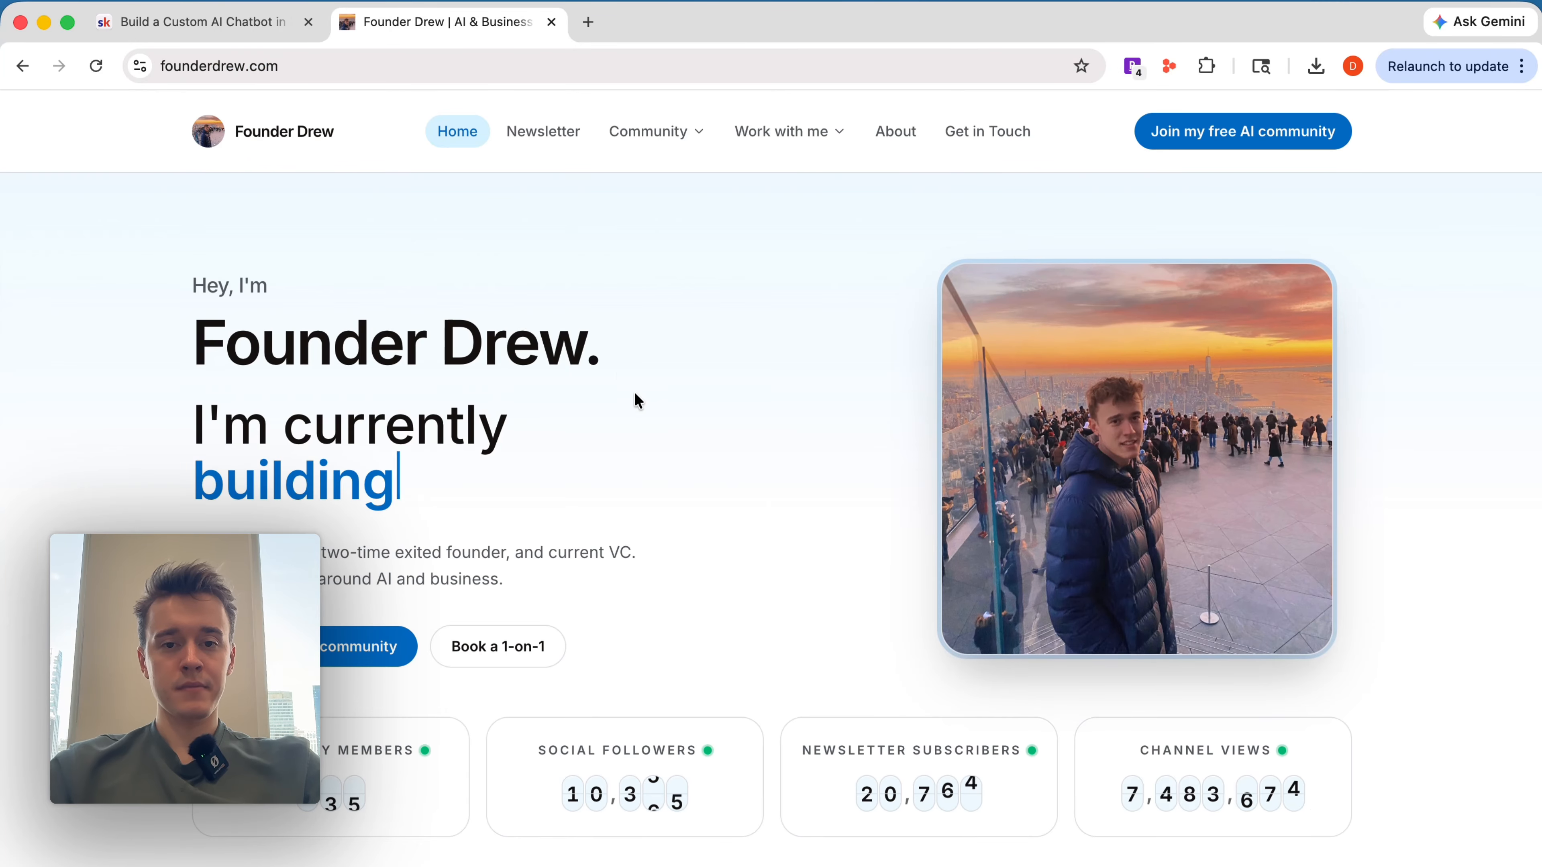
Step: View the website's Get in Touch page and its contact form, return to the home page, and close the site
mouse_move(815, 137)
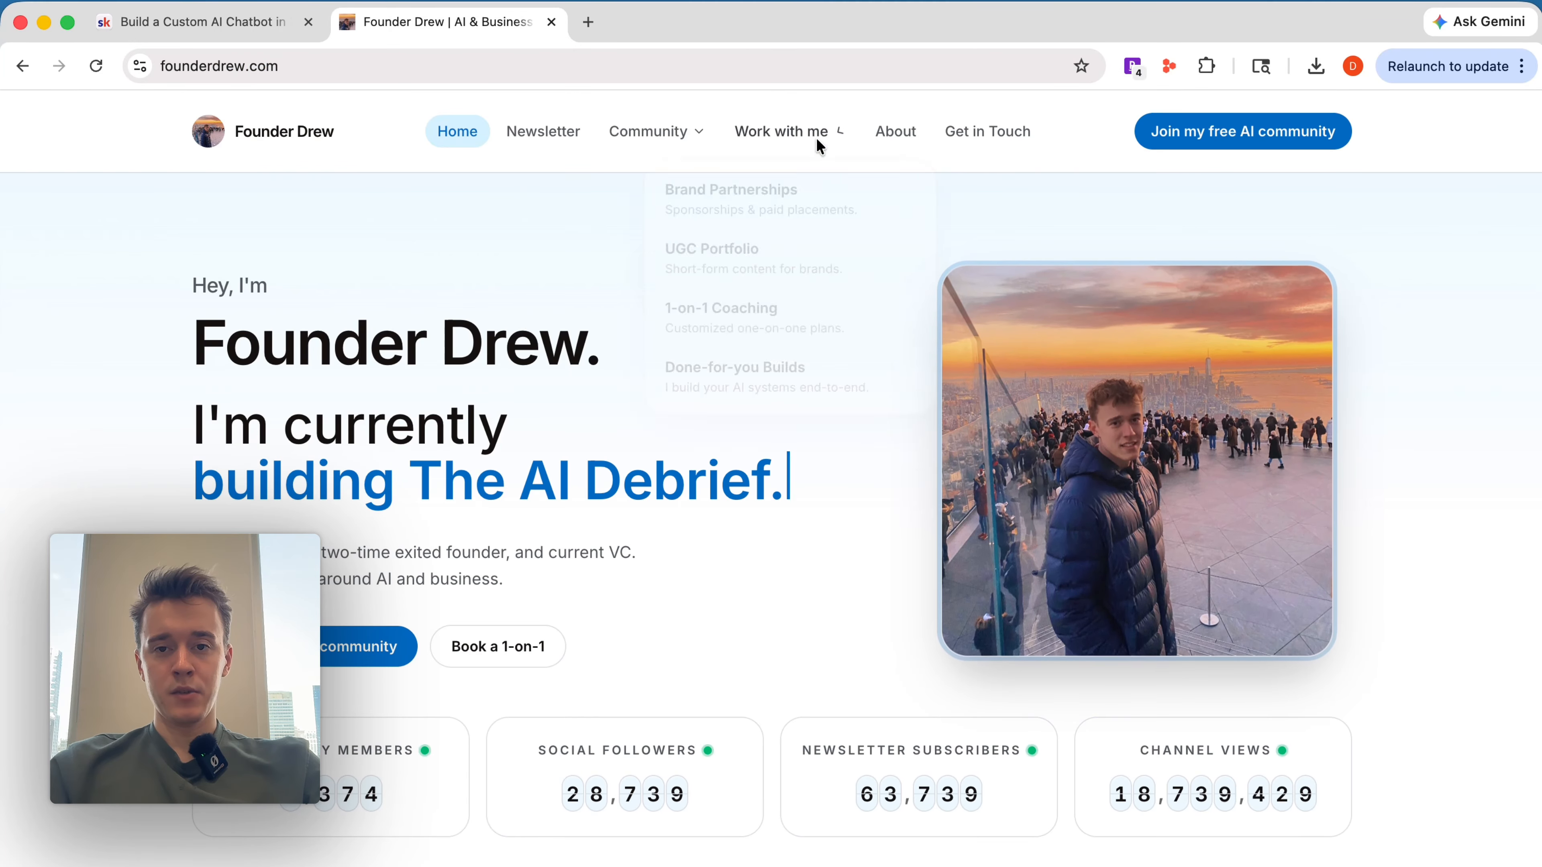
click(956, 140)
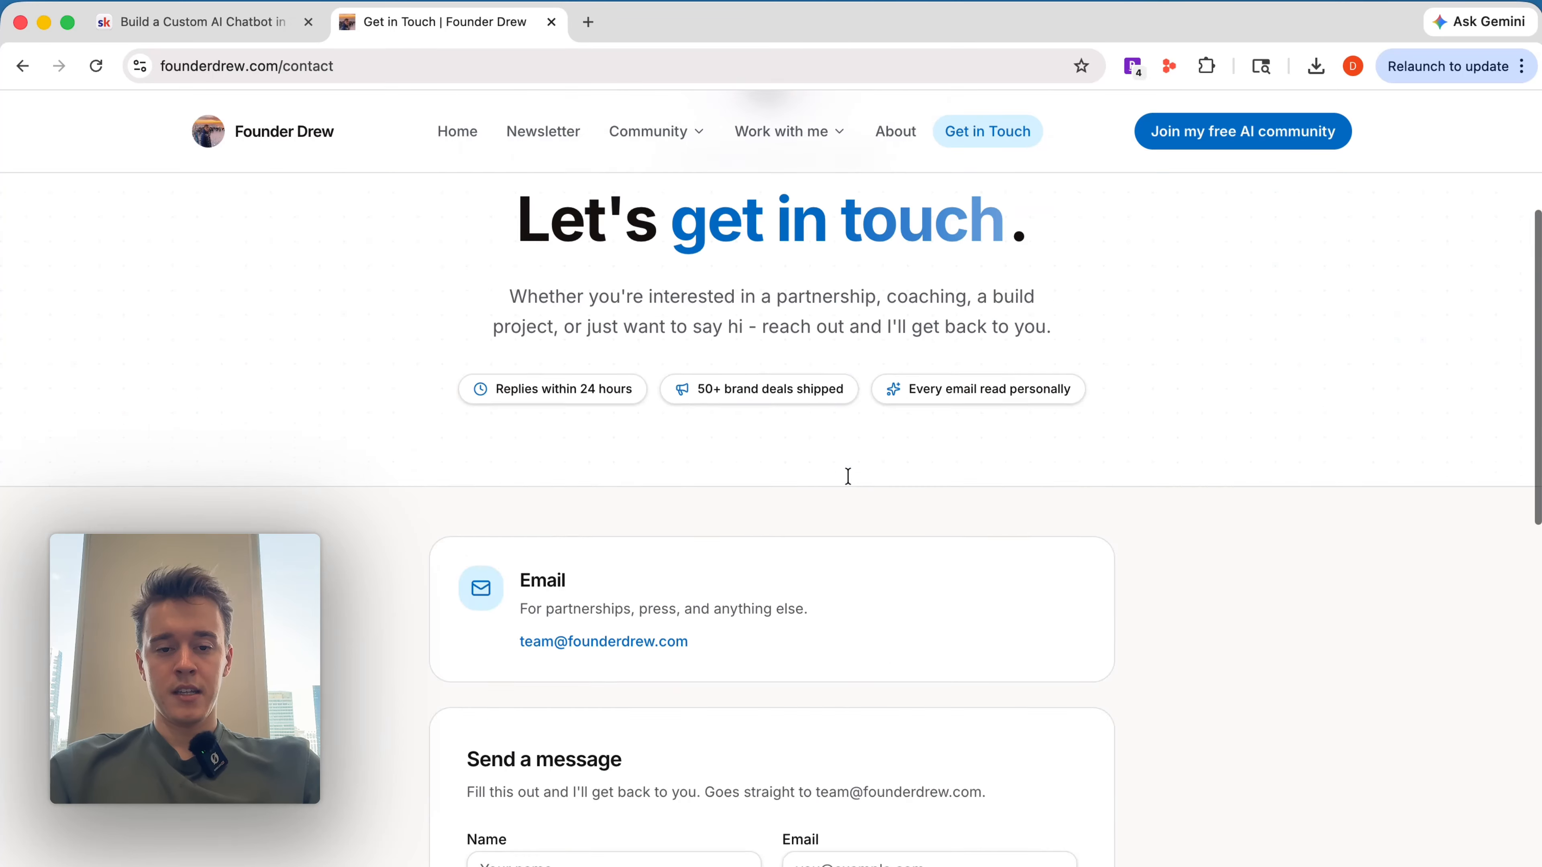
scroll(848, 476, down, 5)
click(458, 131)
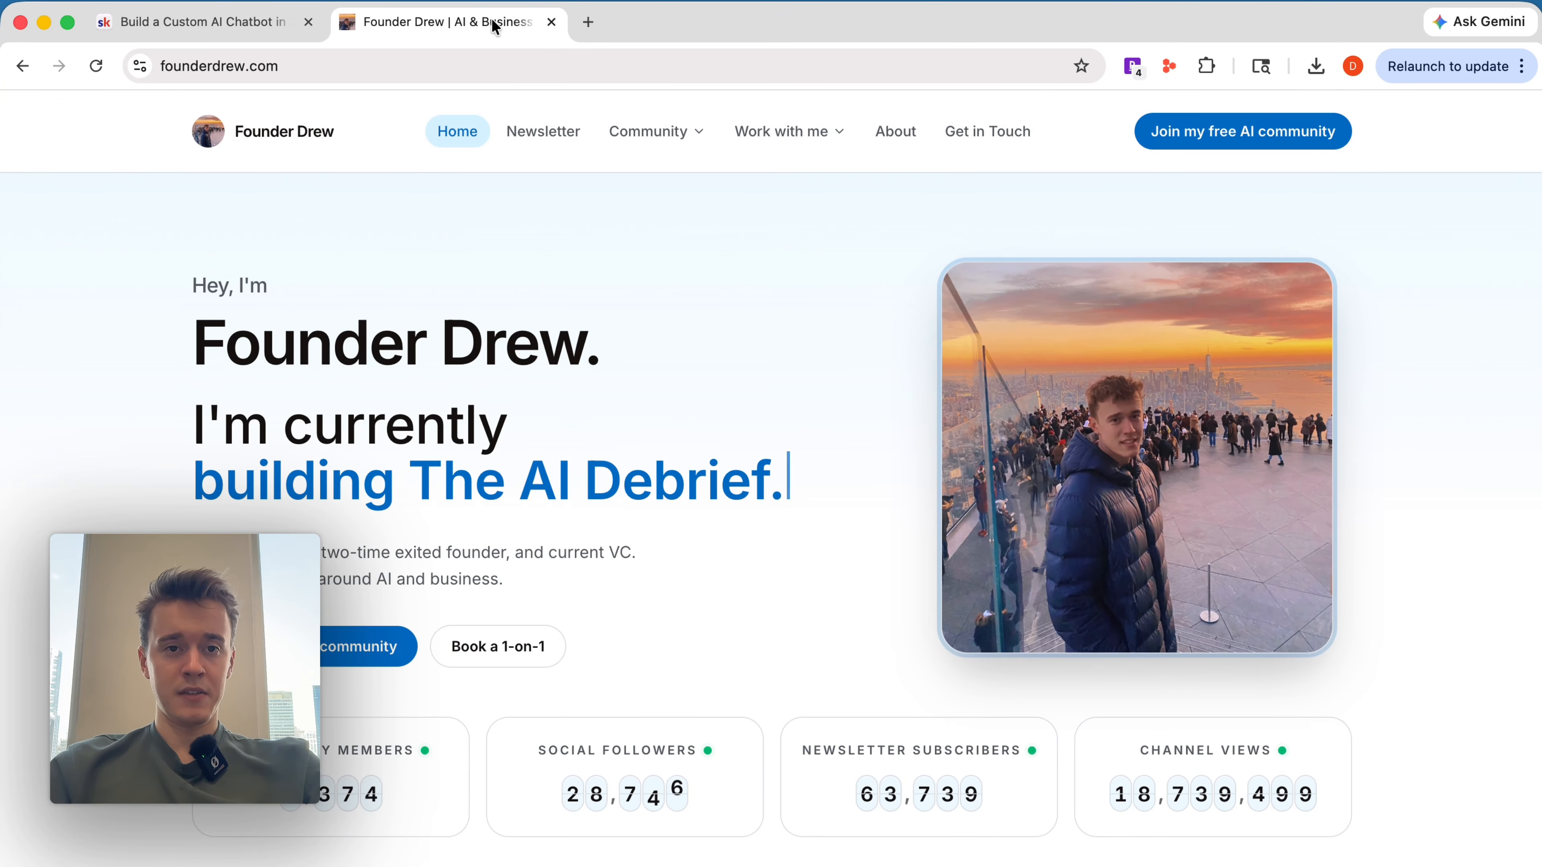
key(super+w)
Step: Read the guide's Chatbase introduction, expected results, total cost, required materials, bot job options and account creation instructions
scroll(778, 403, down, 5)
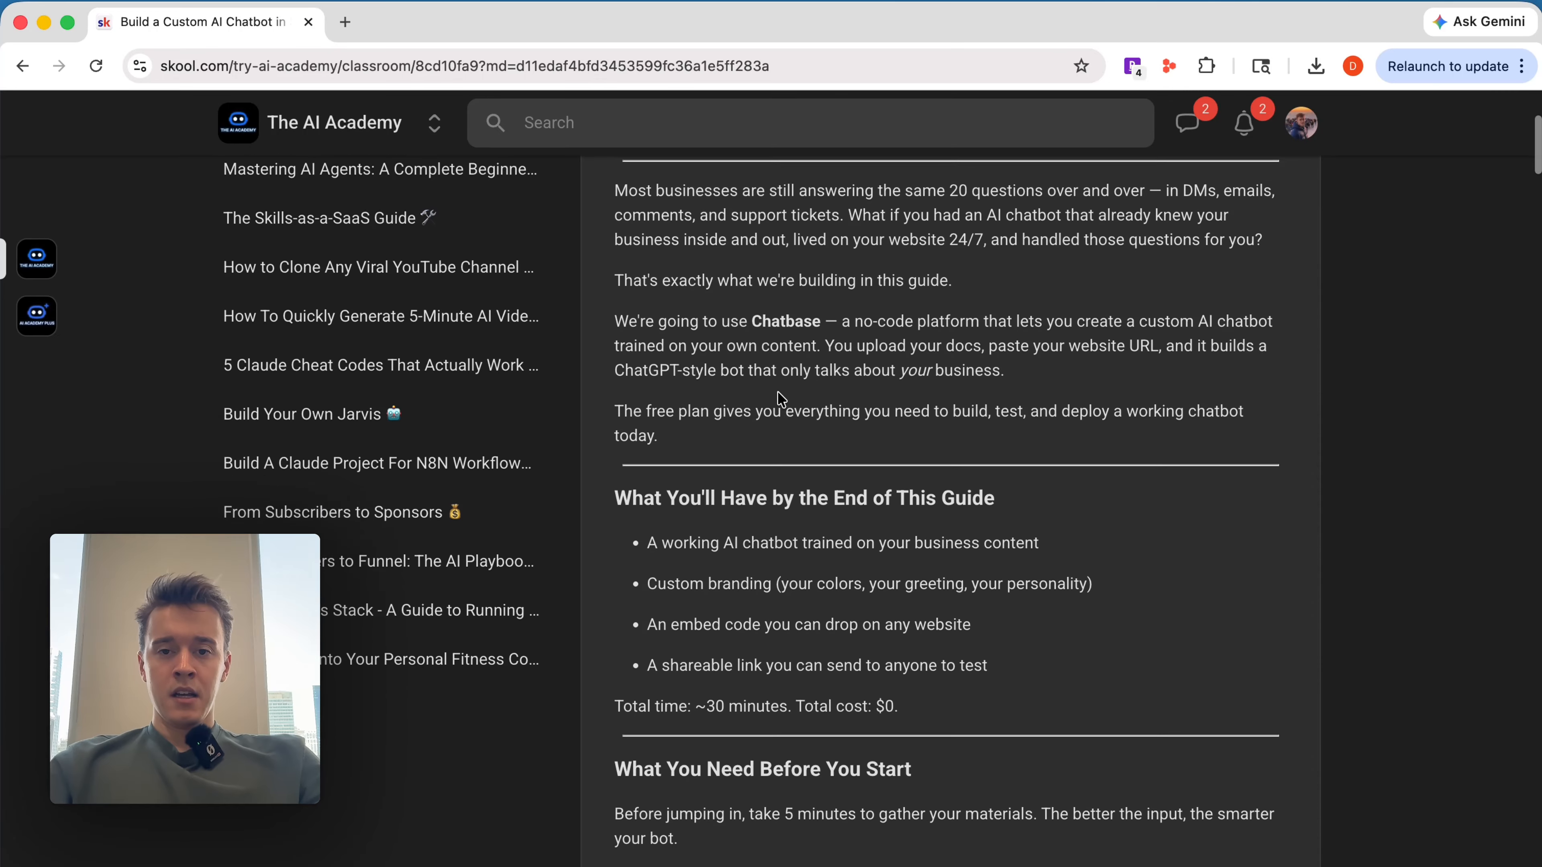
scroll(781, 399, down, 1)
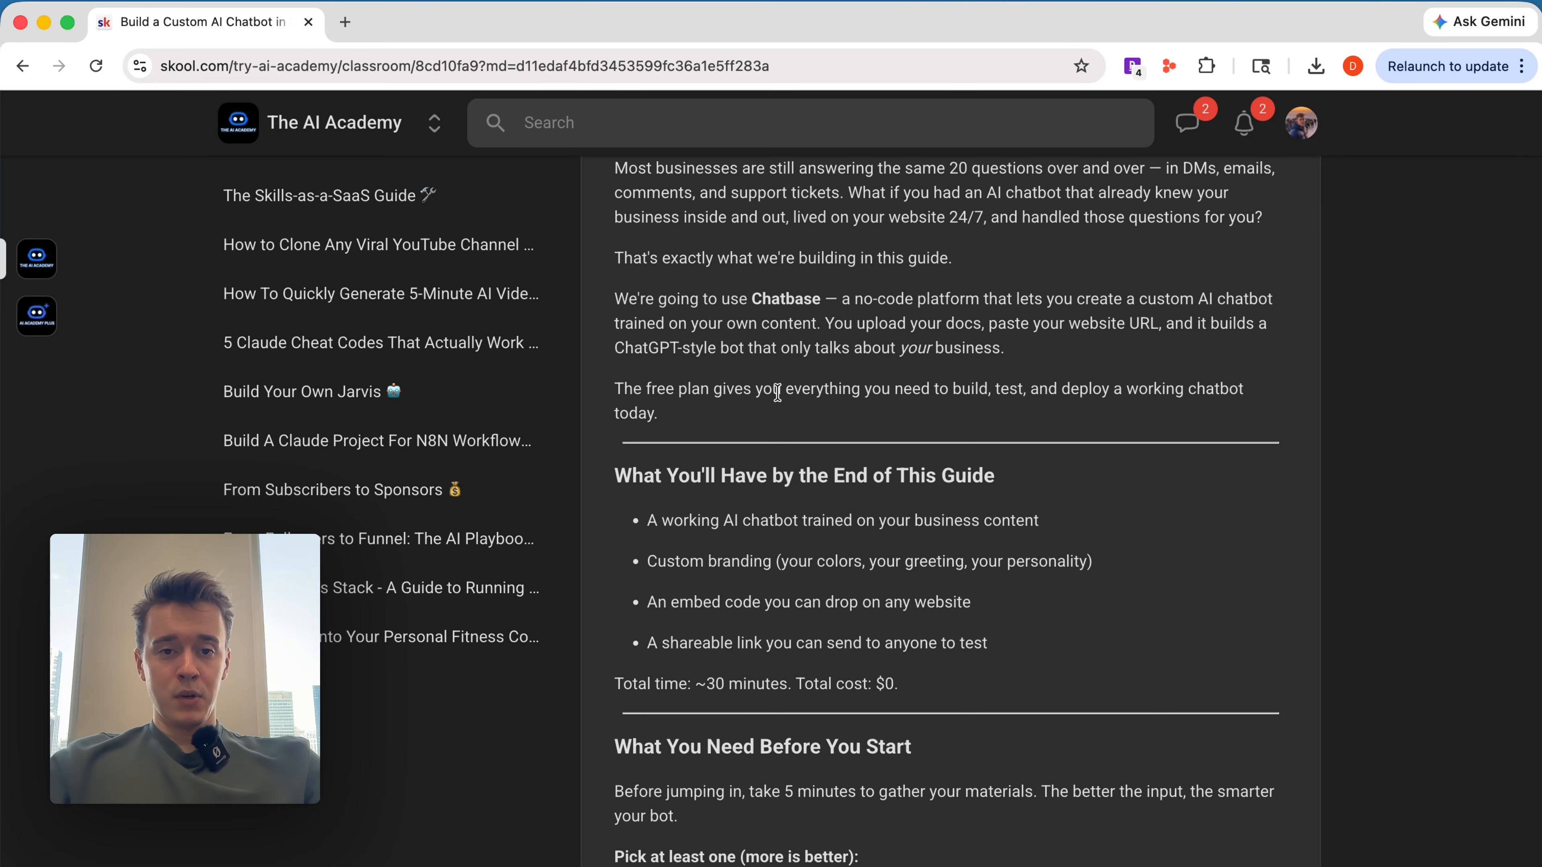
double_click(782, 299)
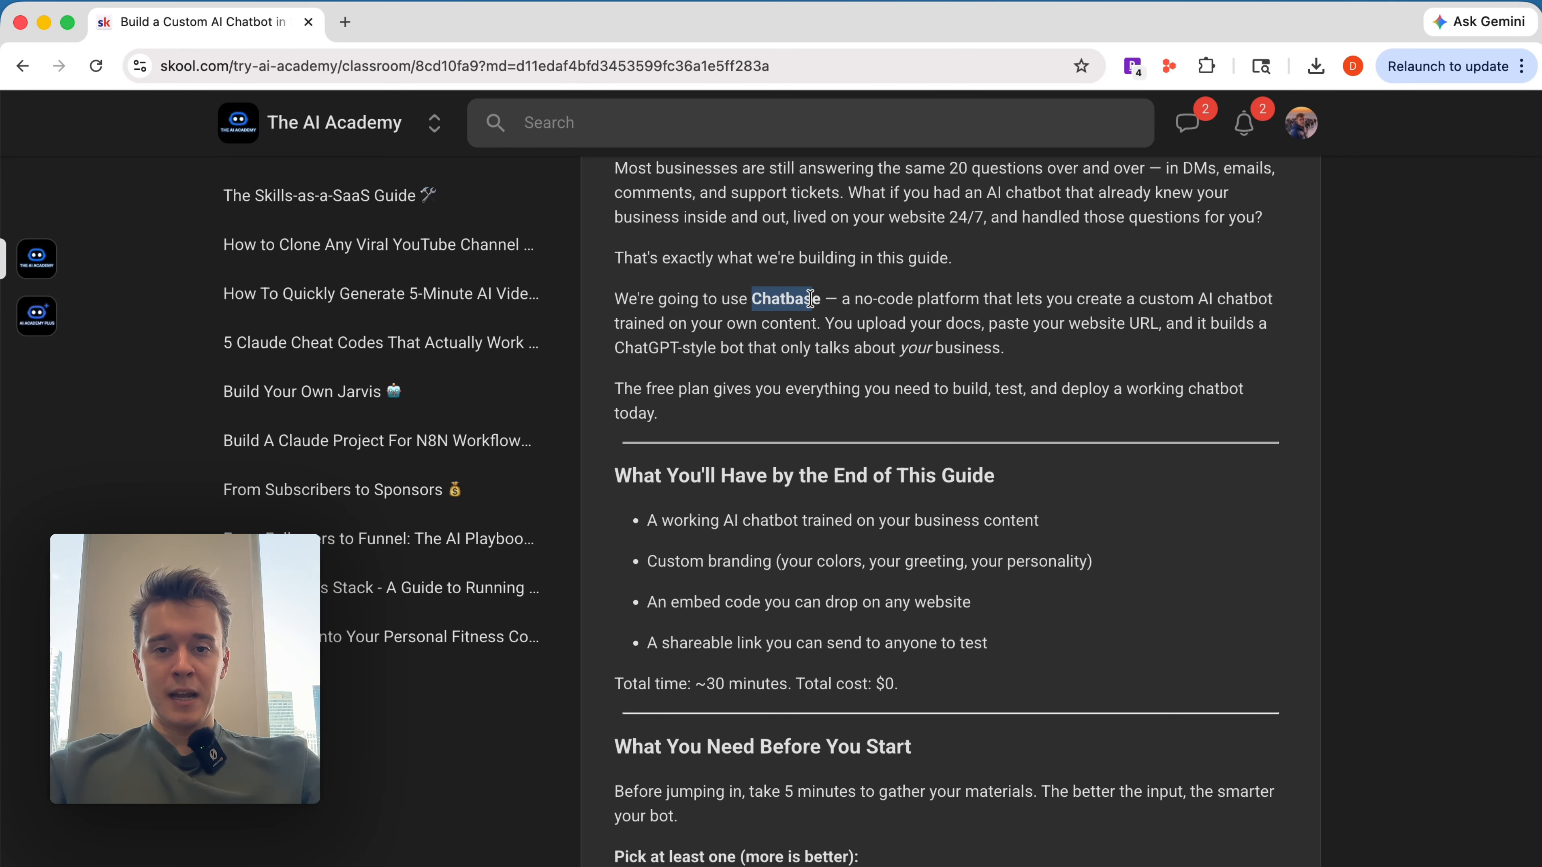
click(819, 374)
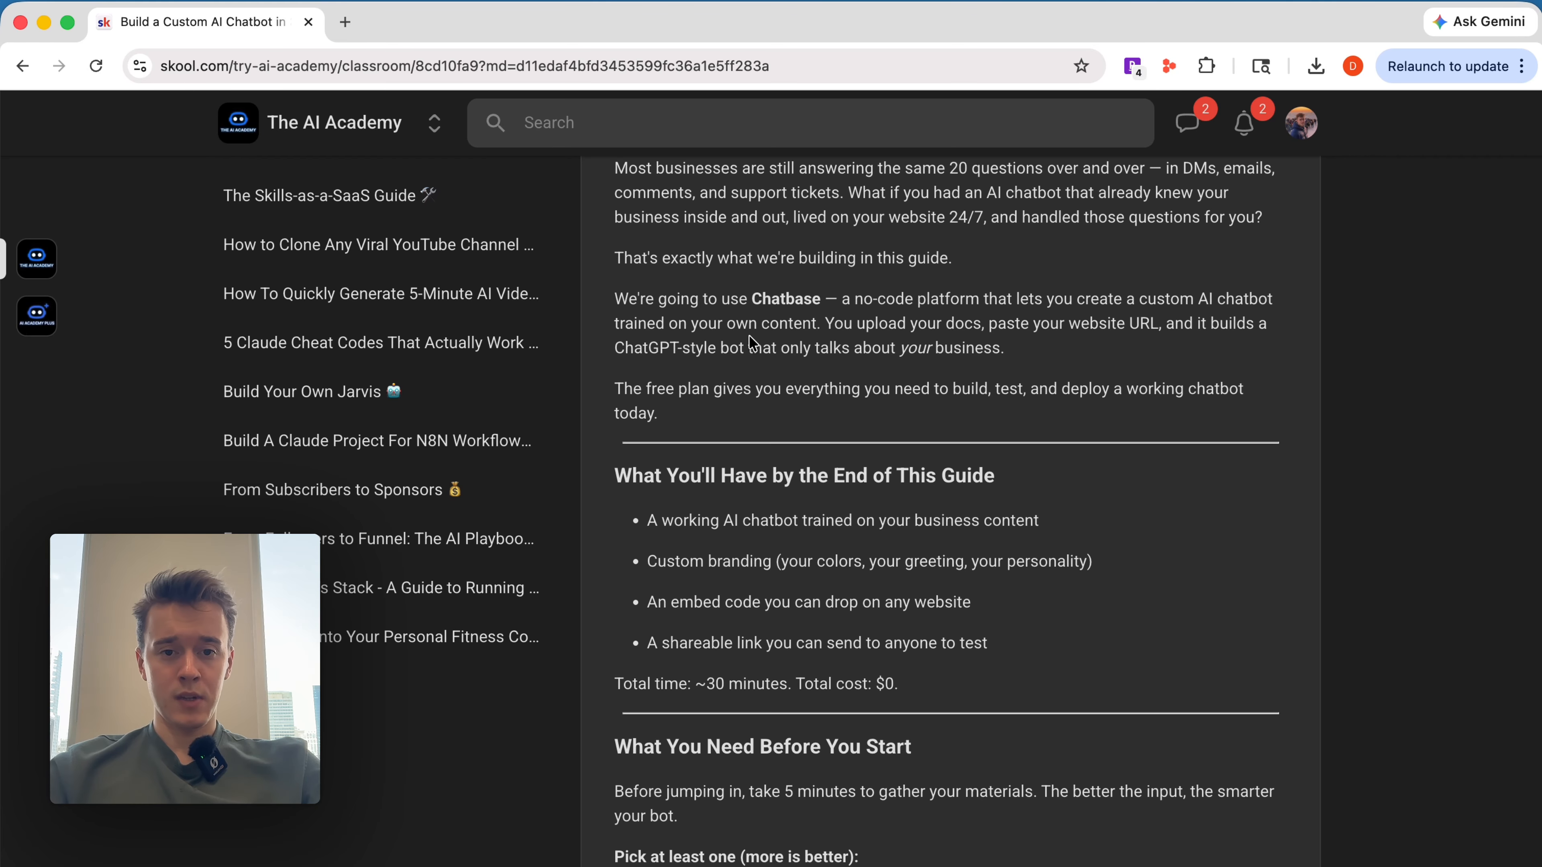
scroll(749, 335, down, 1)
scroll(708, 355, down, 1)
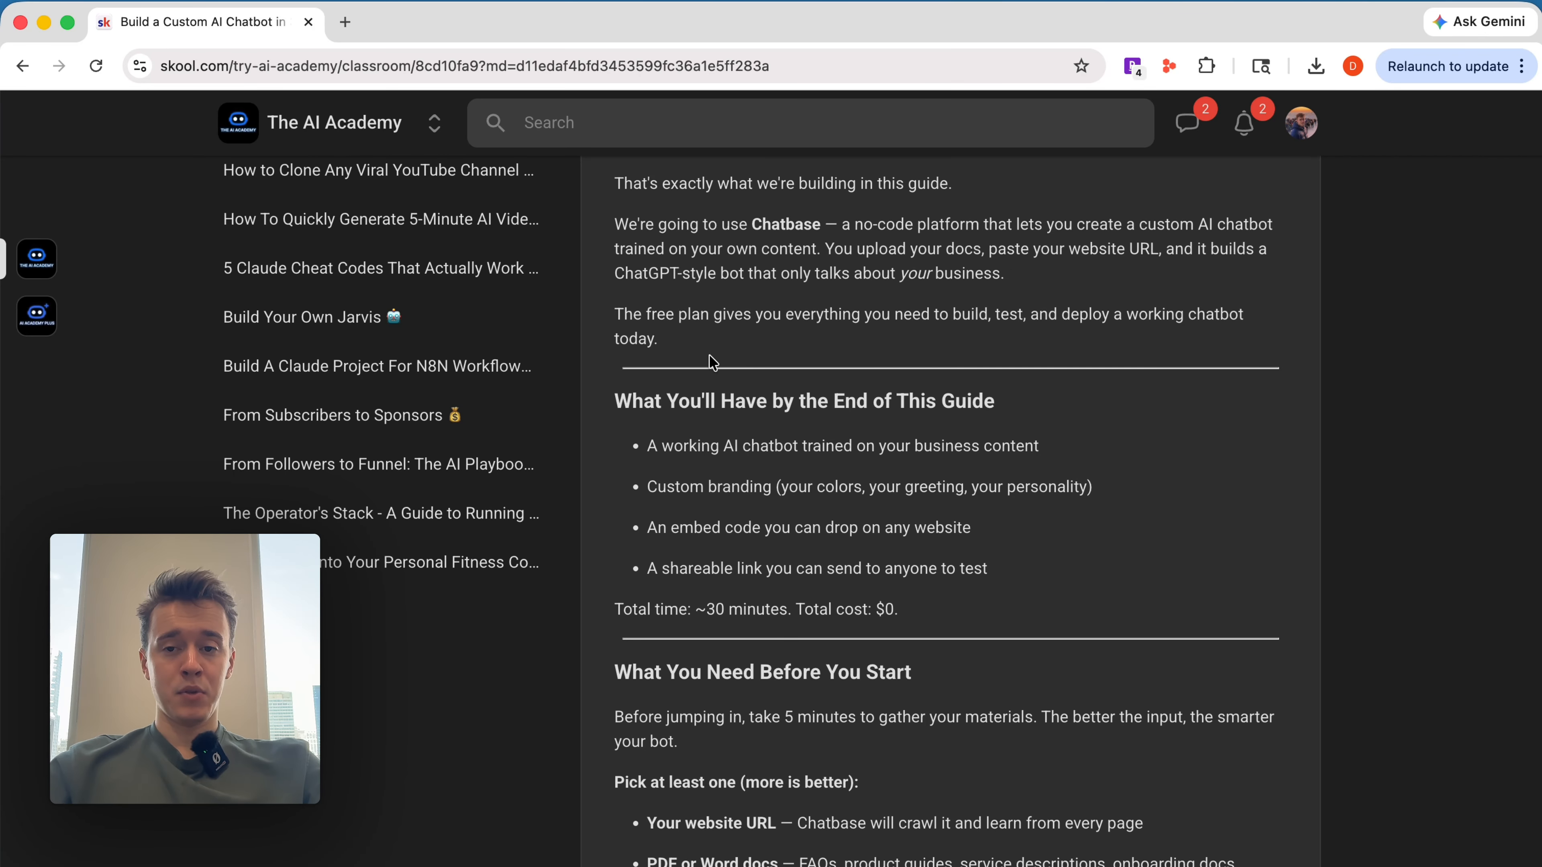
scroll(710, 358, down, 3)
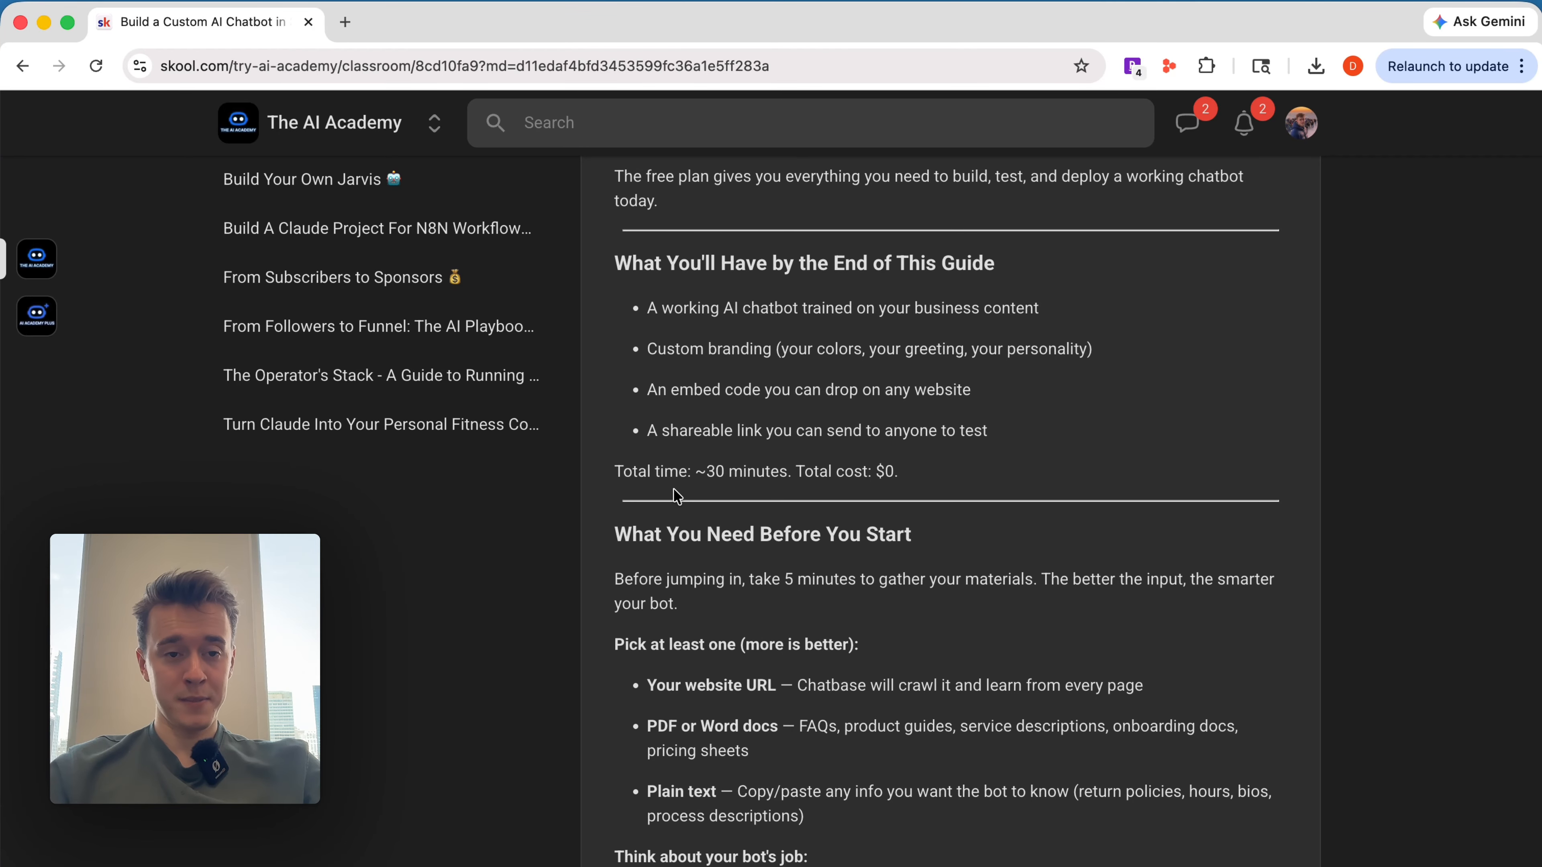
drag(905, 476, 873, 476)
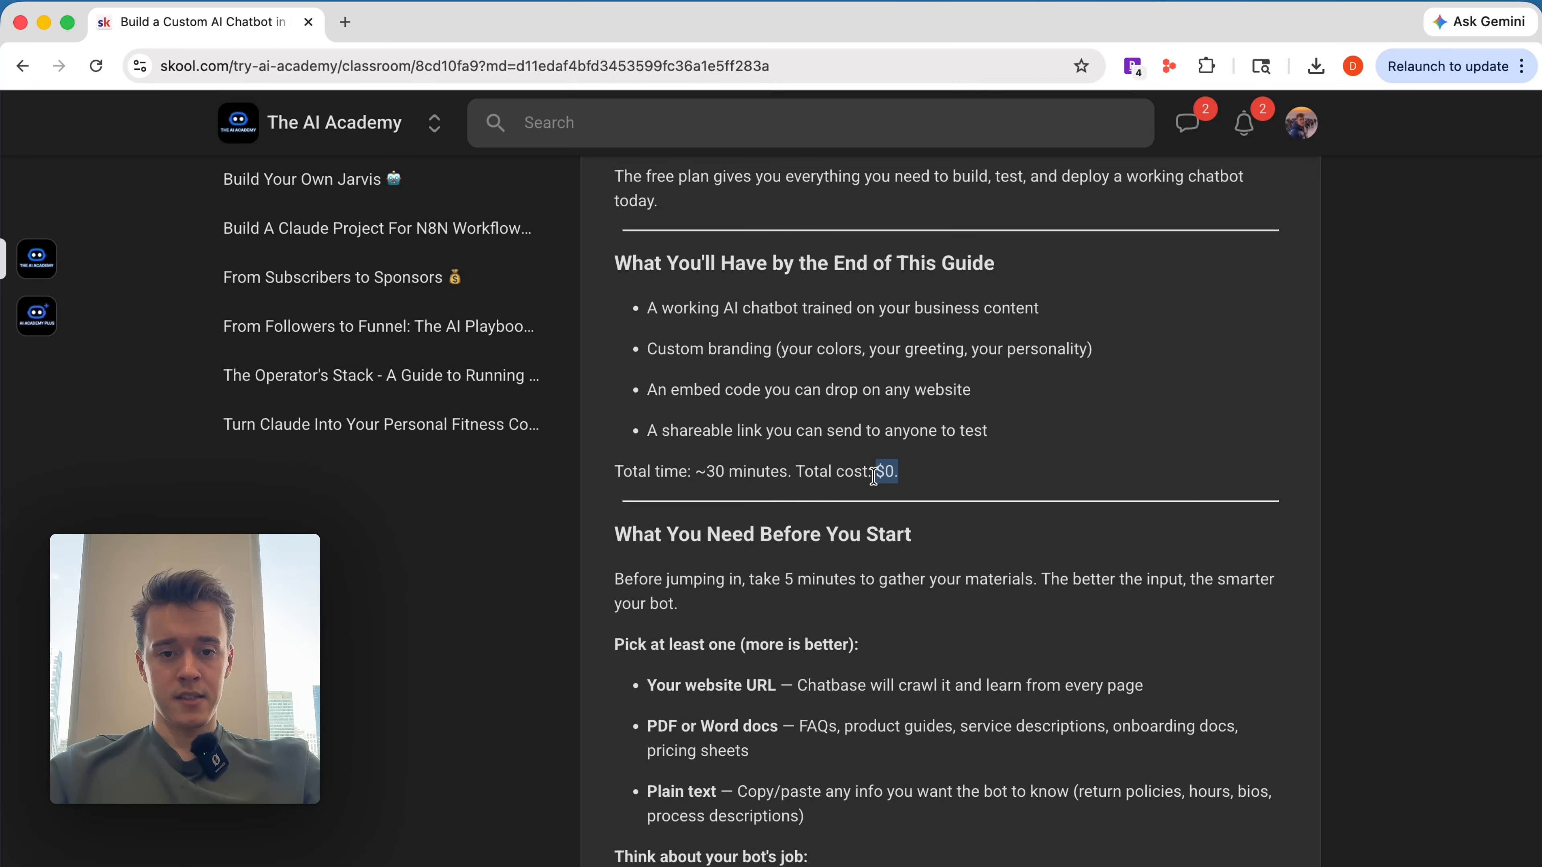
scroll(825, 571, down, 5)
click(783, 664)
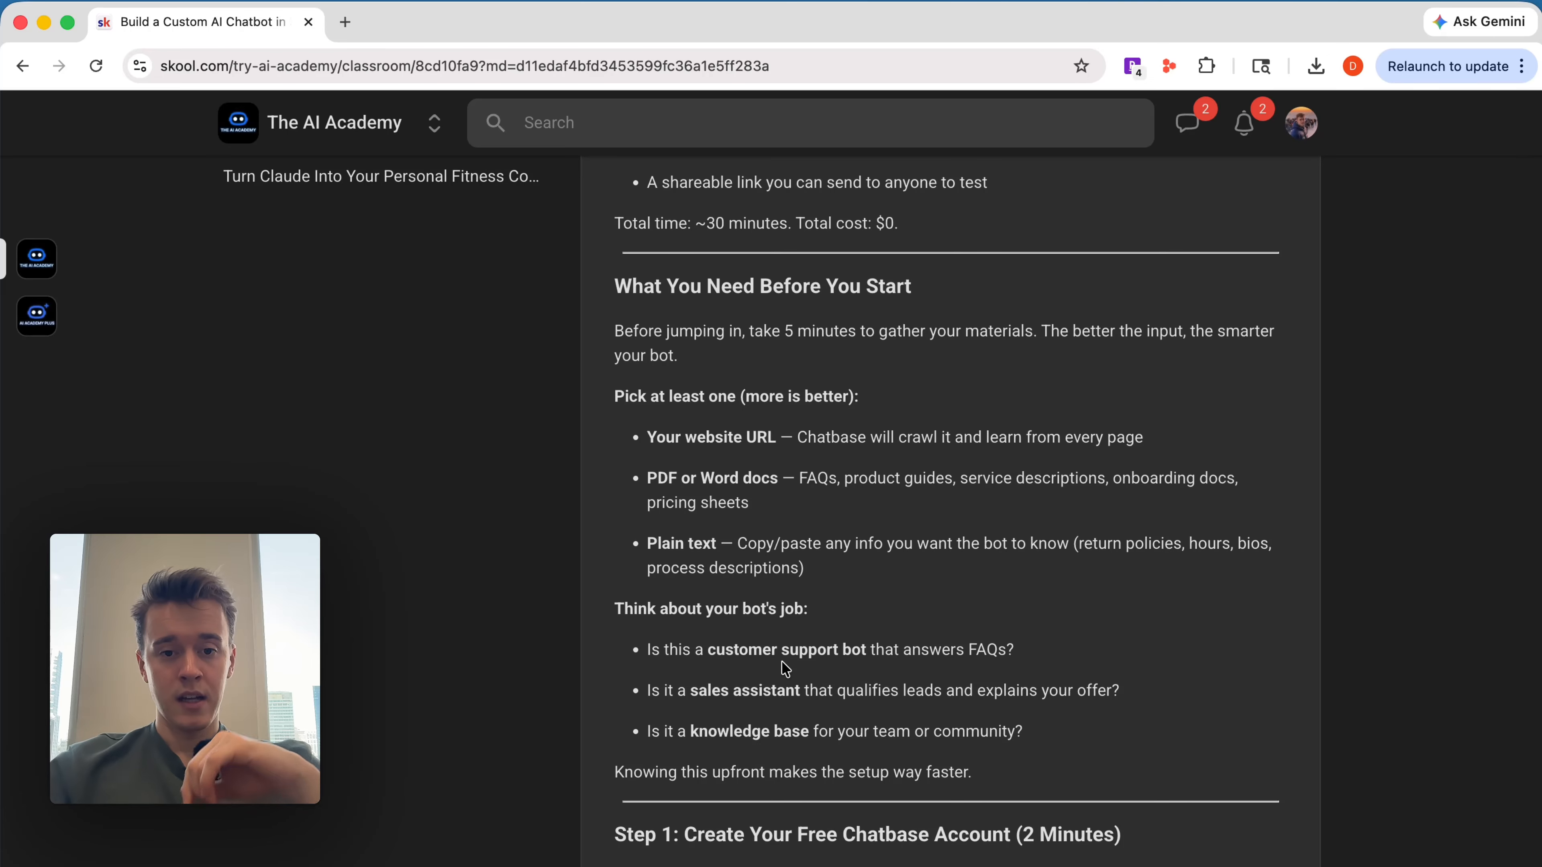
scroll(782, 660, down, 3)
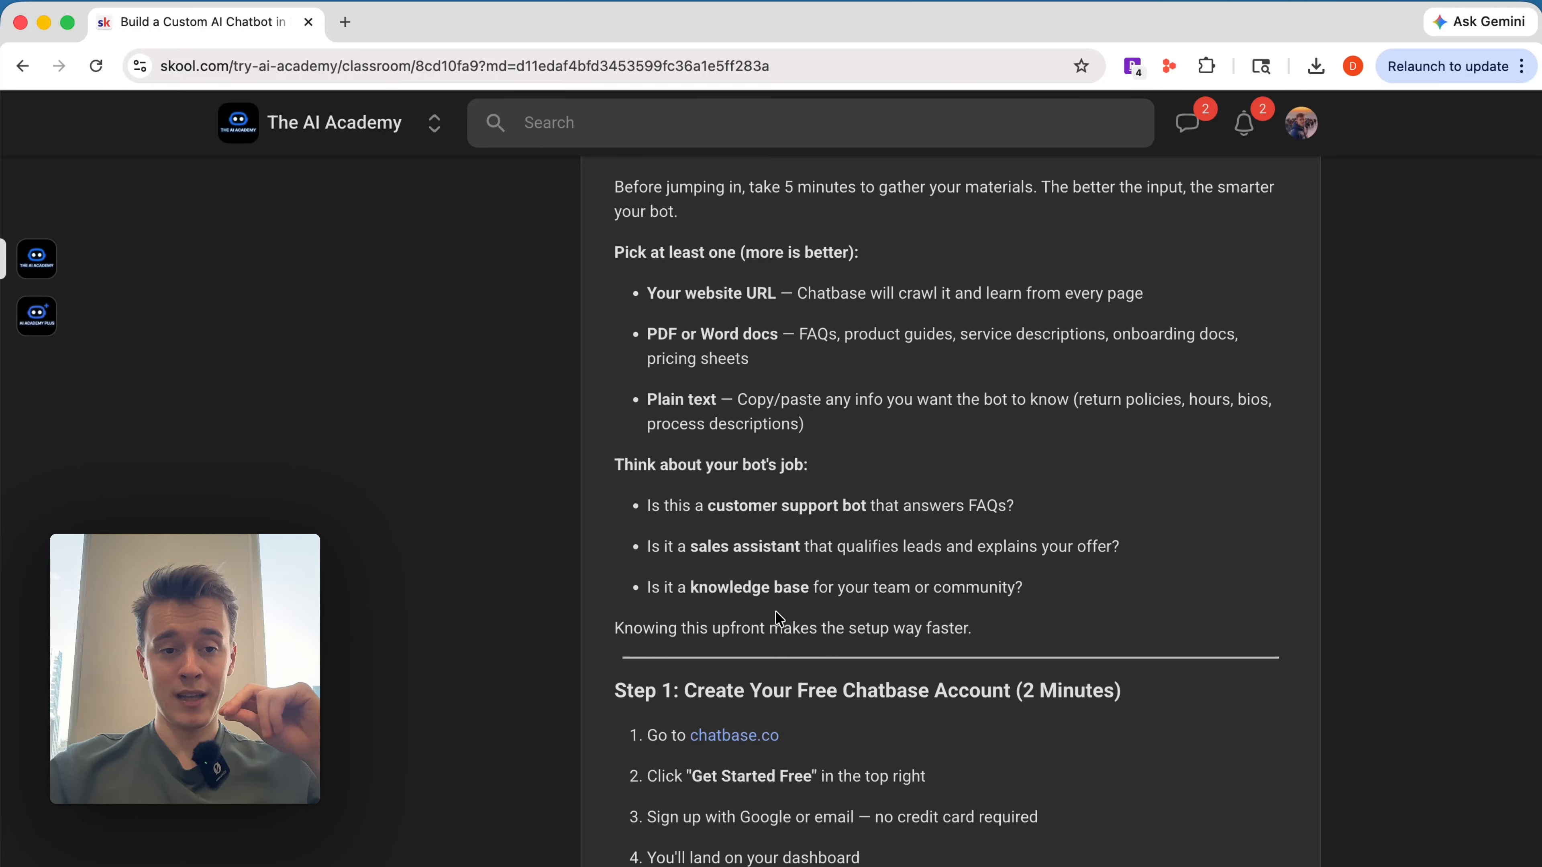
scroll(779, 618, down, 7)
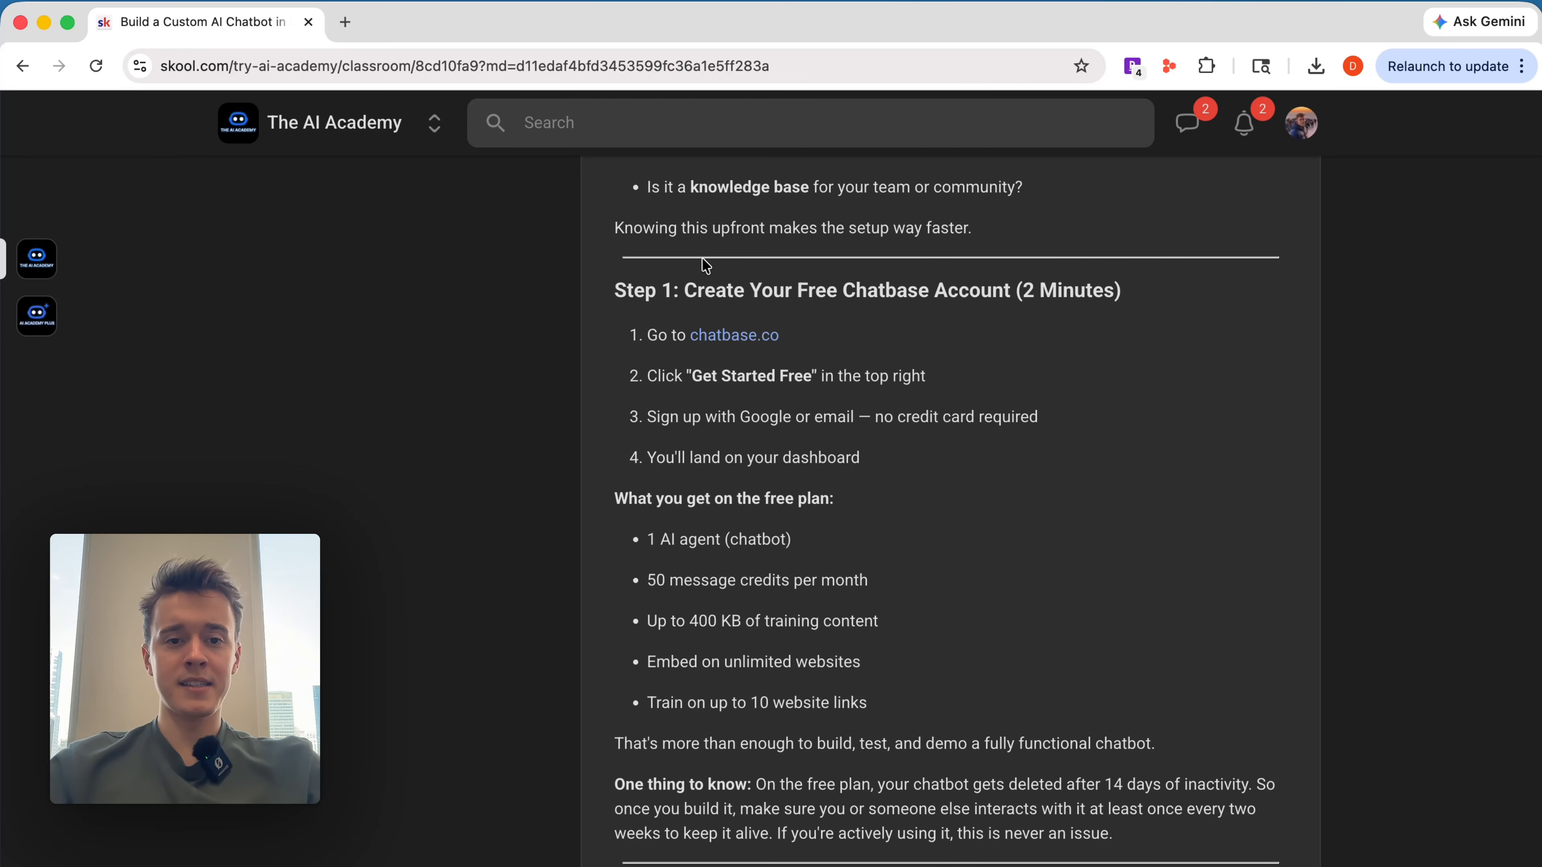
Step: Open chatbase.co from the guide's Step 1 and sign up for a free account with Google
click(731, 336)
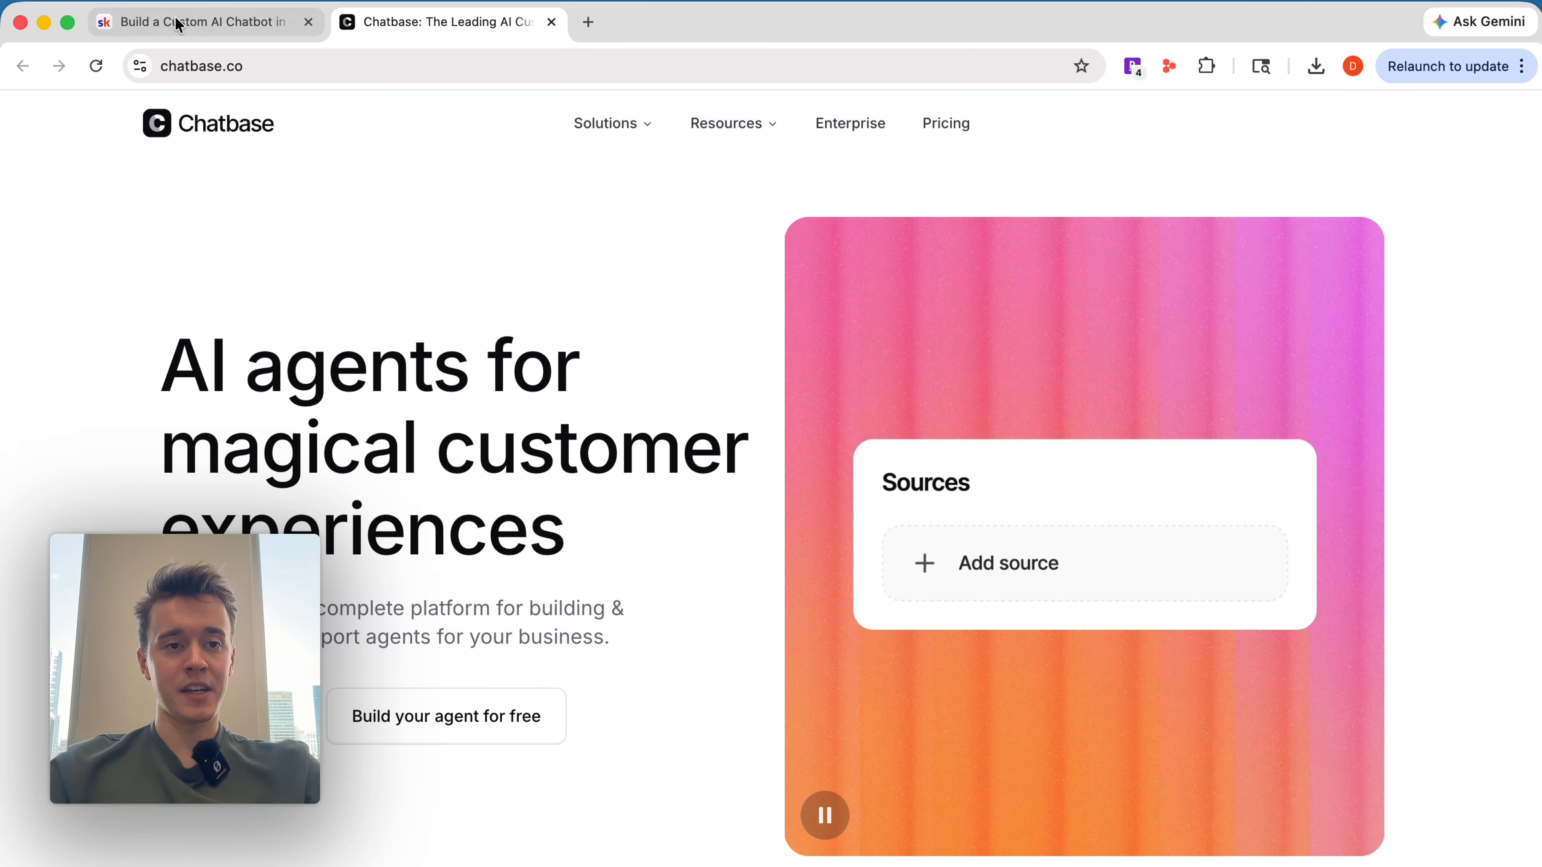
click(180, 24)
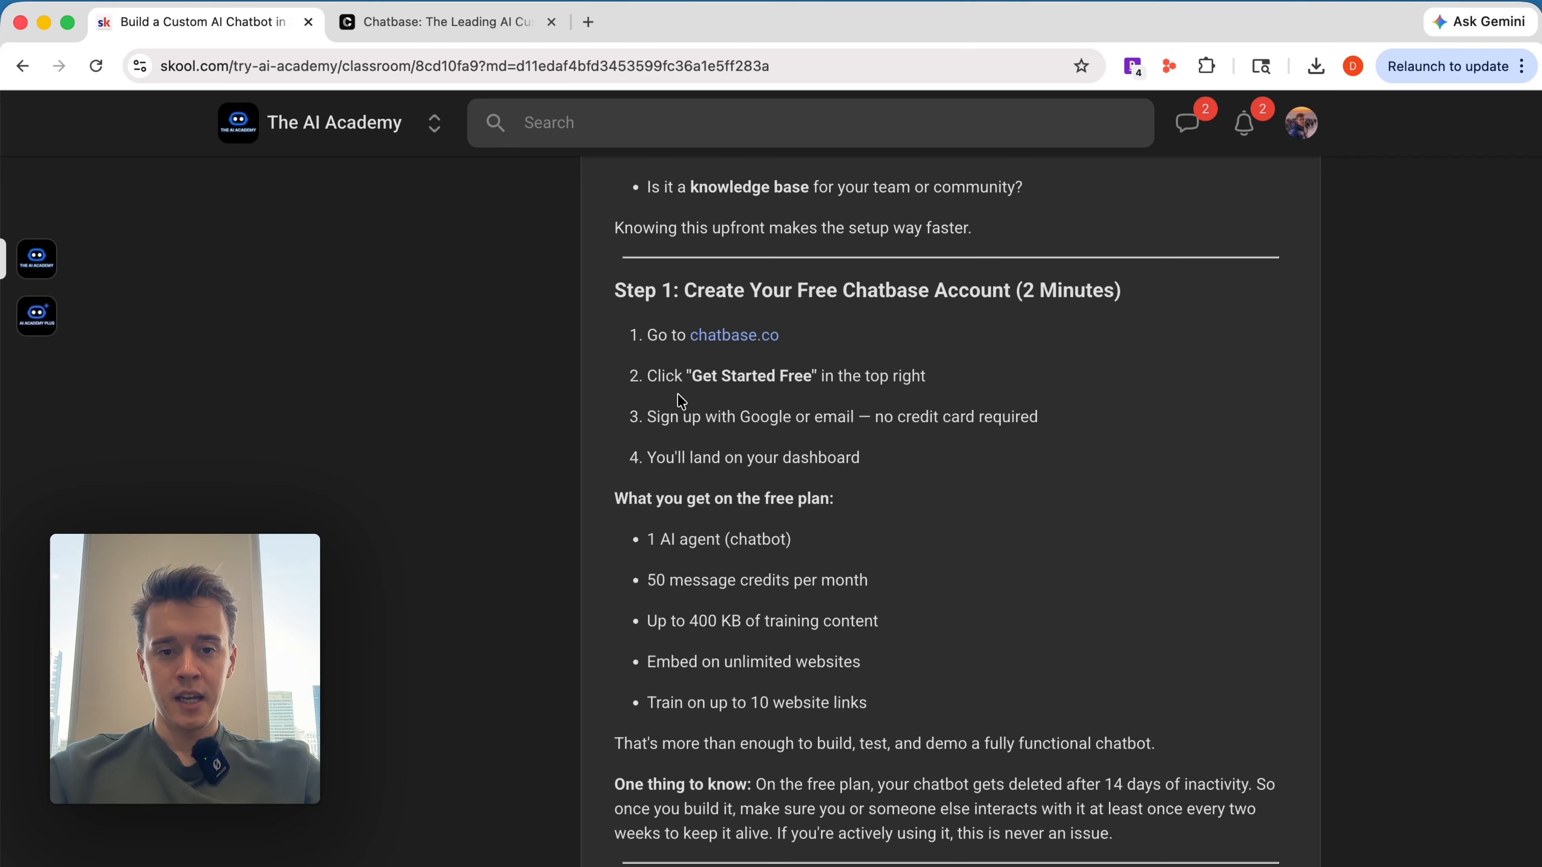
click(389, 23)
click(1353, 128)
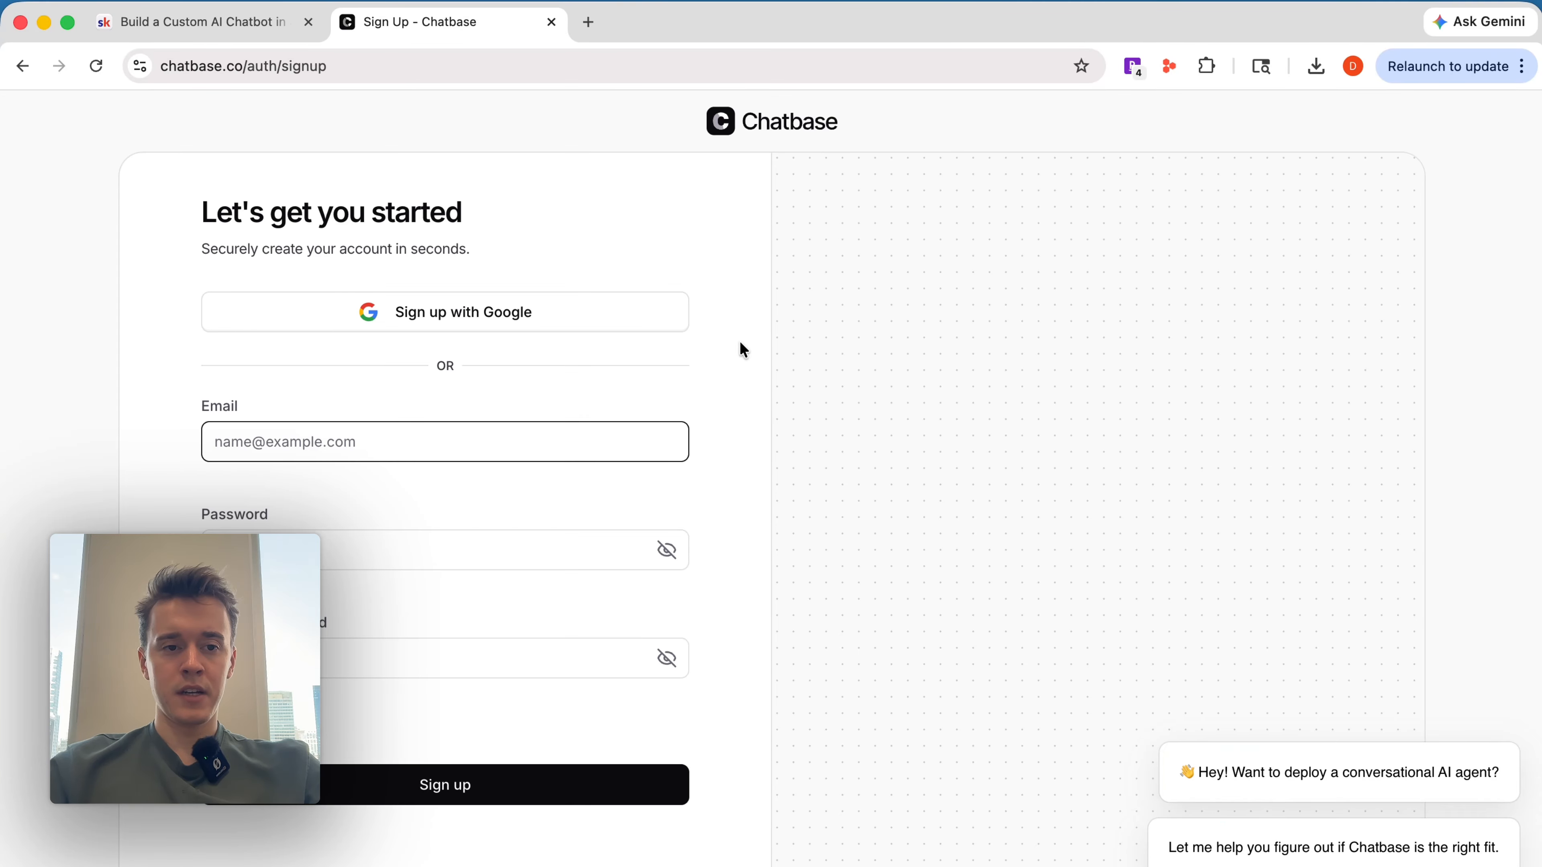
click(337, 315)
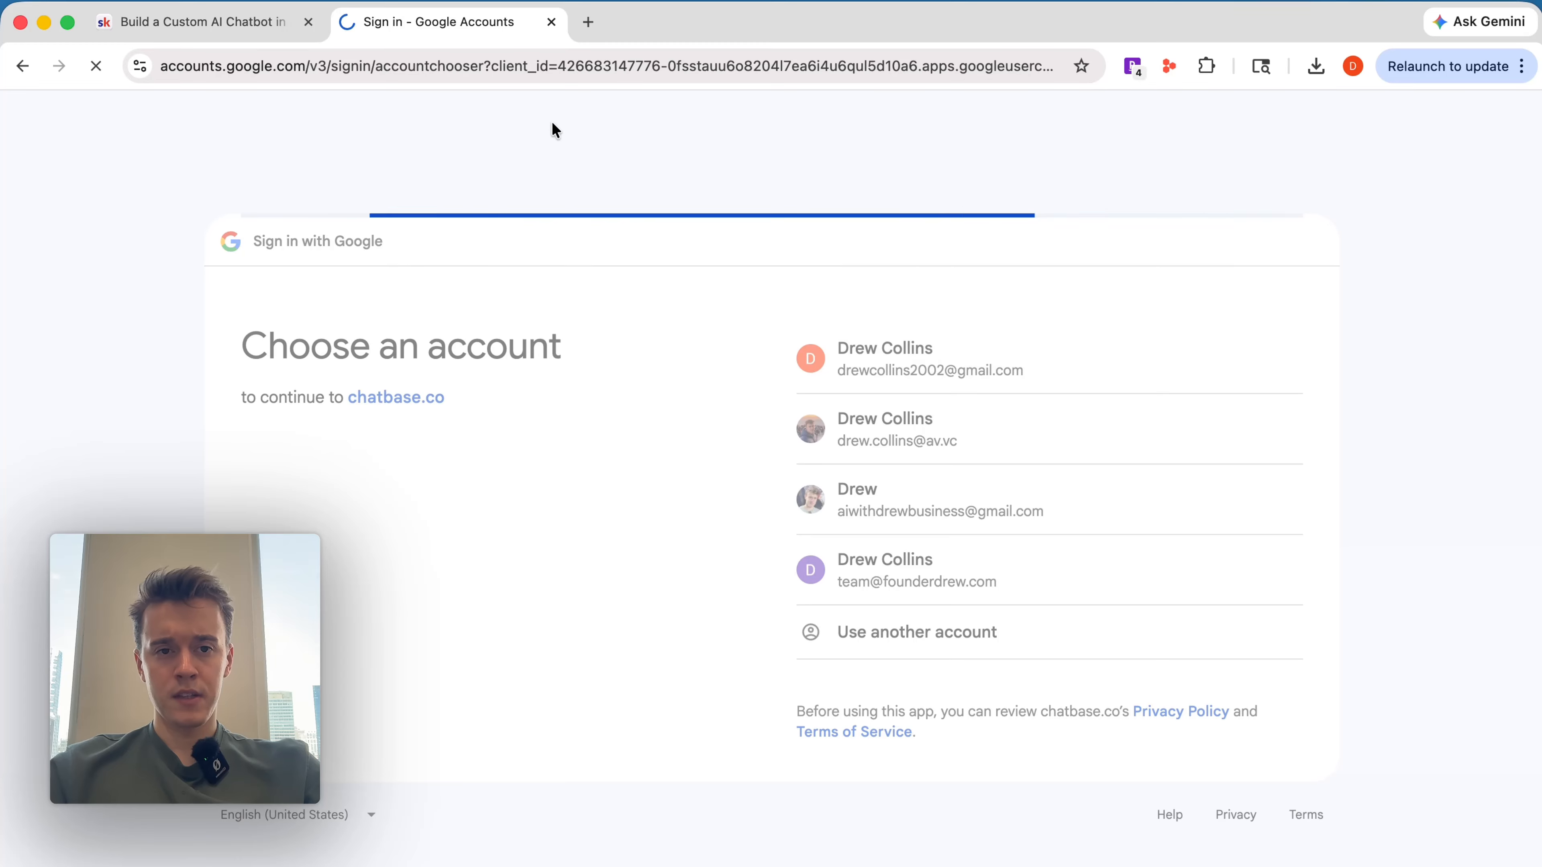
click(1227, 731)
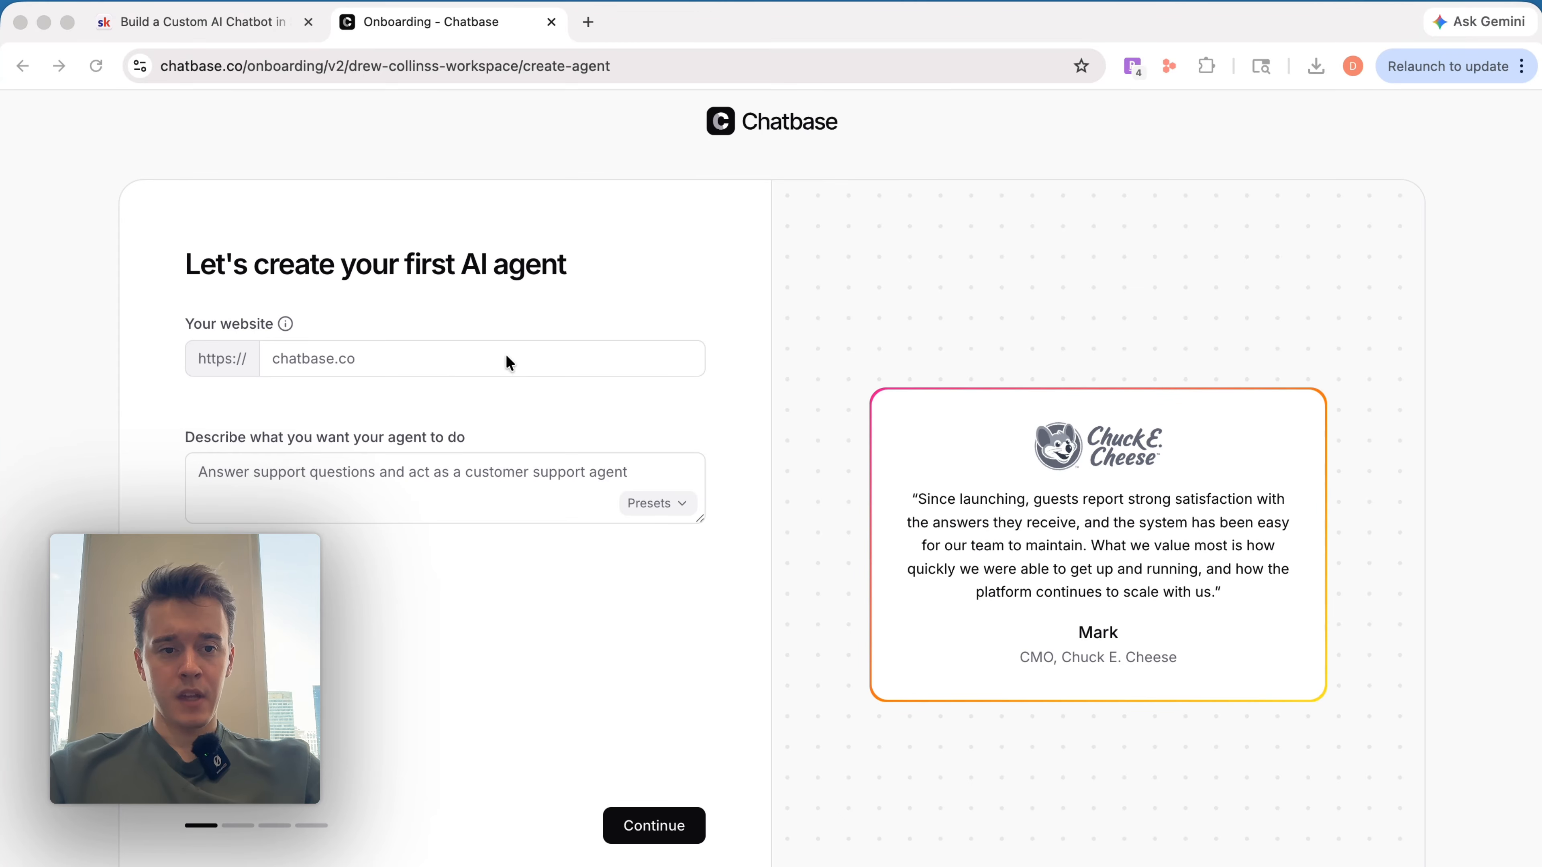
Step: Enter founderdrew.com as the website for the first AI agent
click(433, 359)
click(433, 359)
text(t)
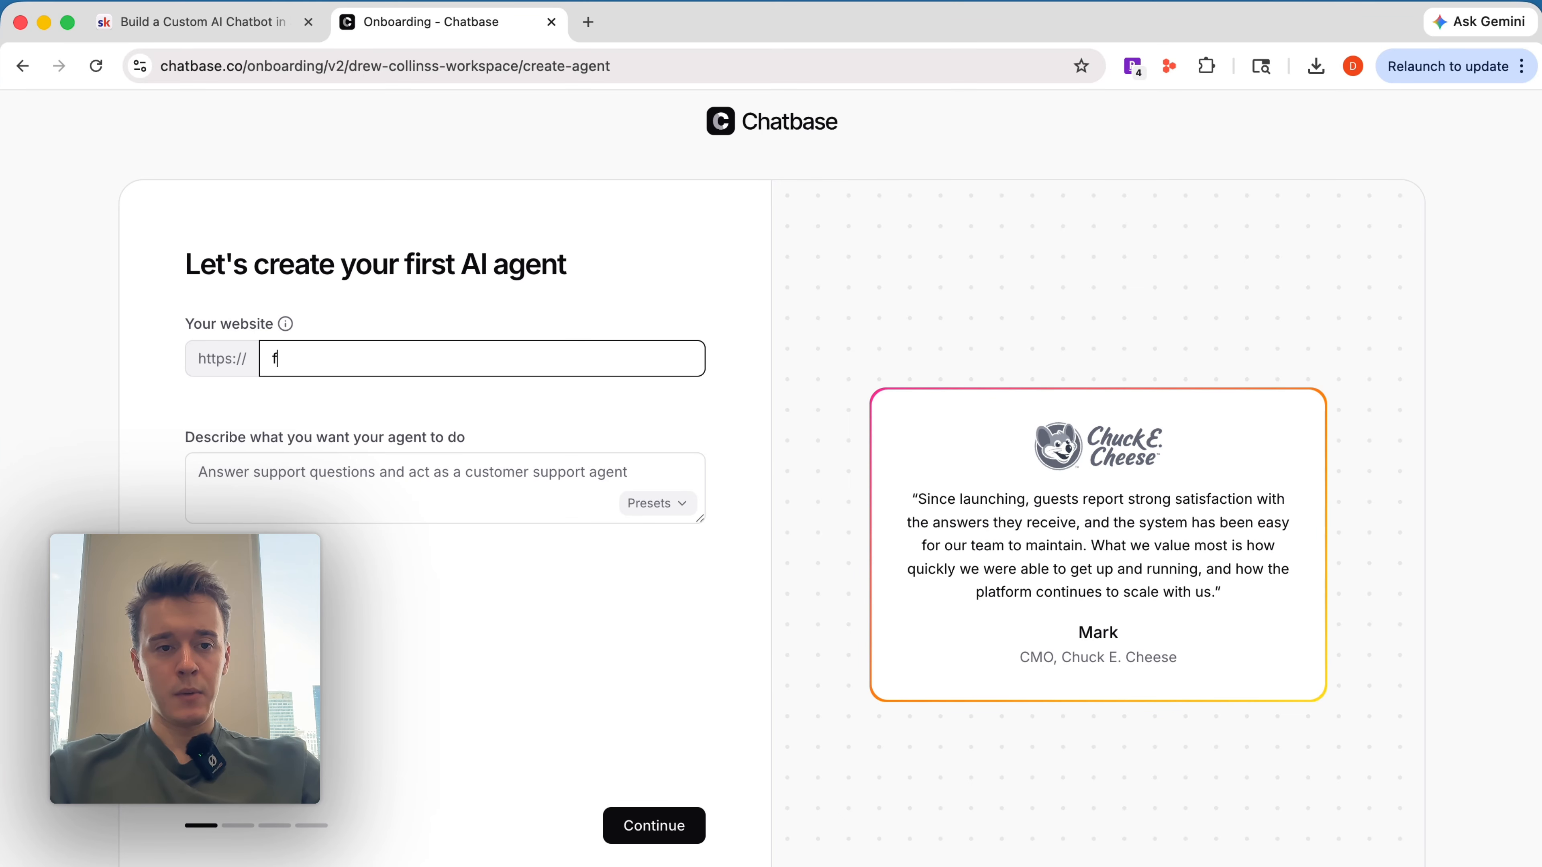
key(BackSpace)
text(founderd)
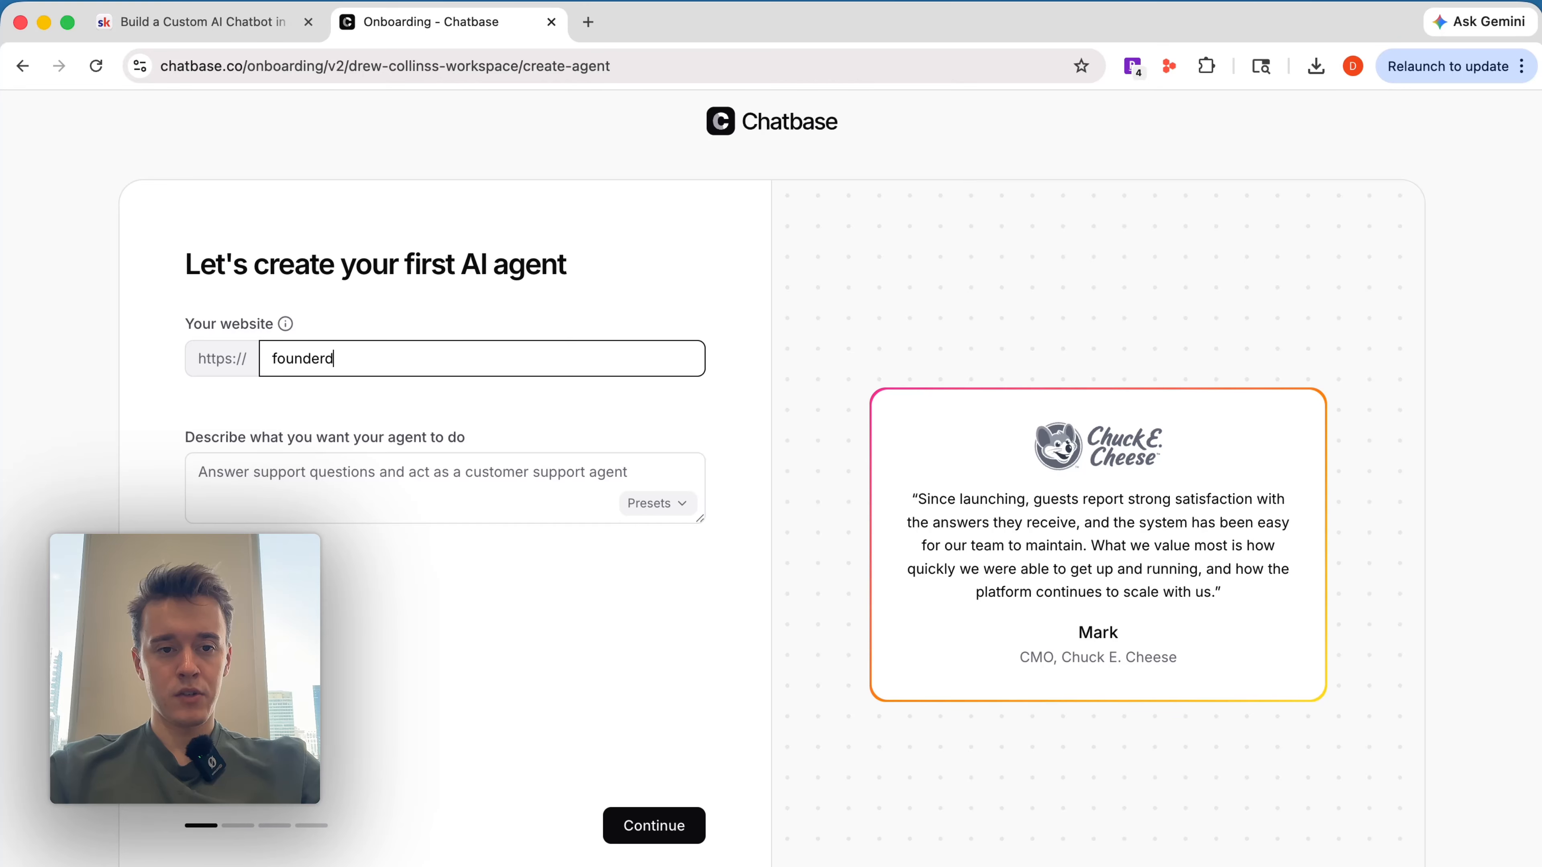
text(rew.com)
Step: Describe the agent's job as "Respond to inbound messages. Offer support and page navigation." and continue the onboarding
click(361, 499)
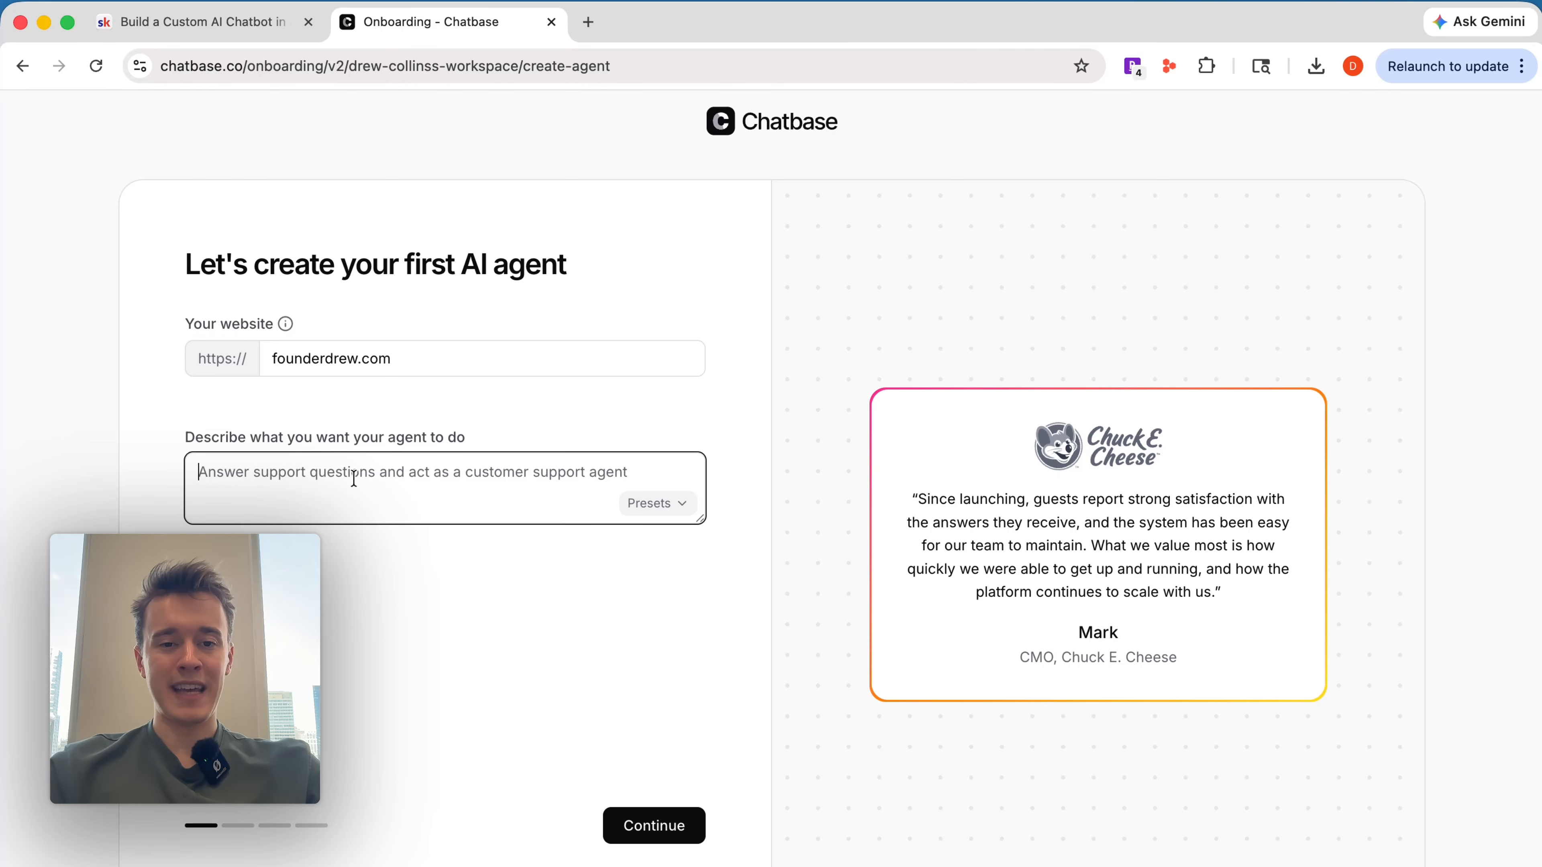
text(Respond to inbound messages. Offer support and page navigation.)
click(689, 821)
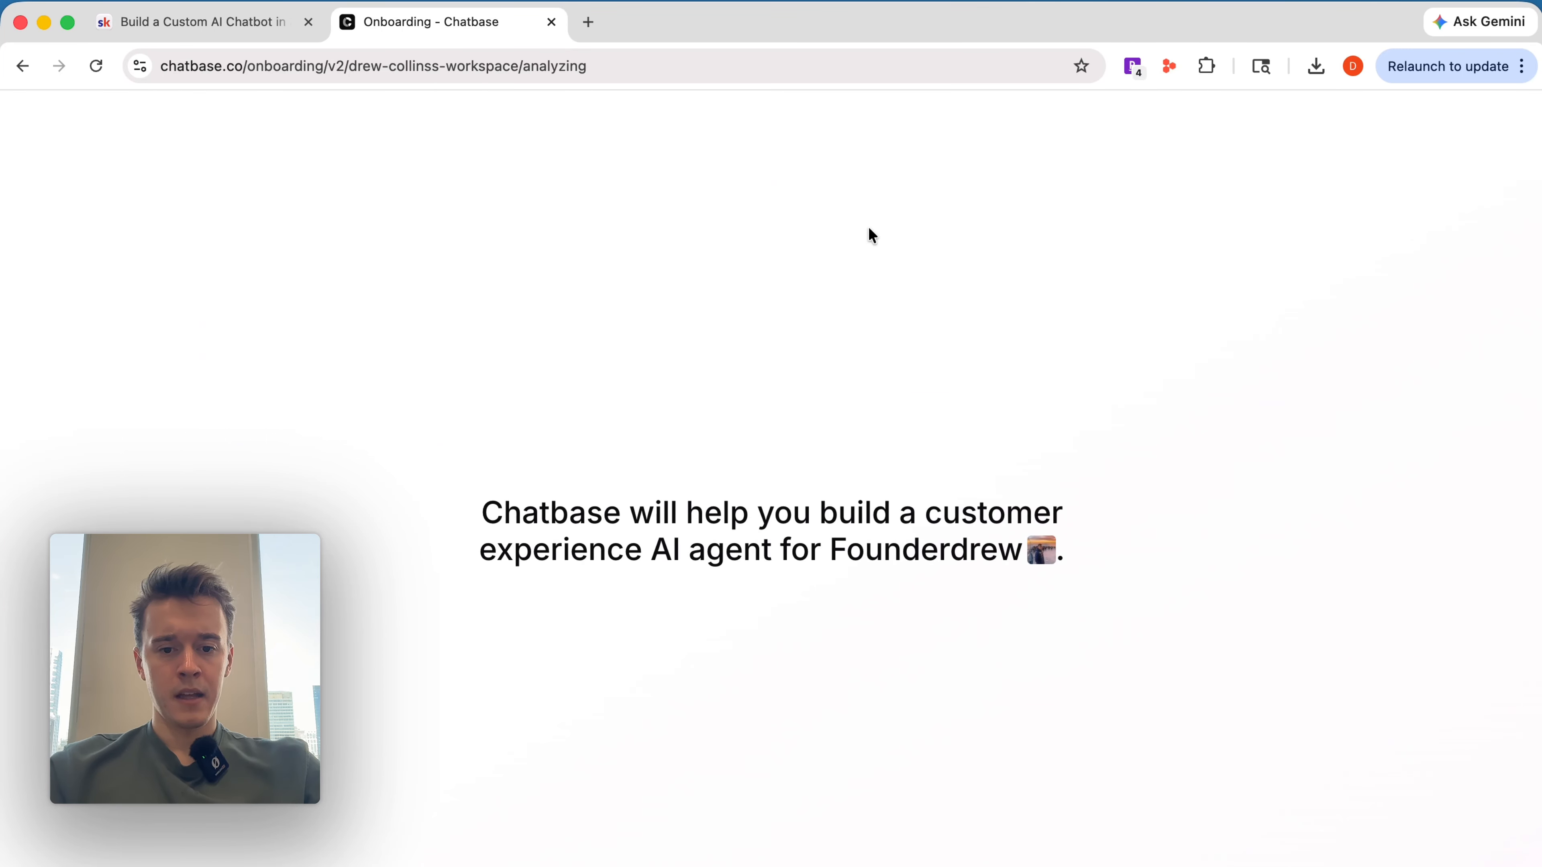
Step: Return to the Skool guide and review the free plan's limits, the inactivity rule and the Step 2 agent creation instructions
click(264, 34)
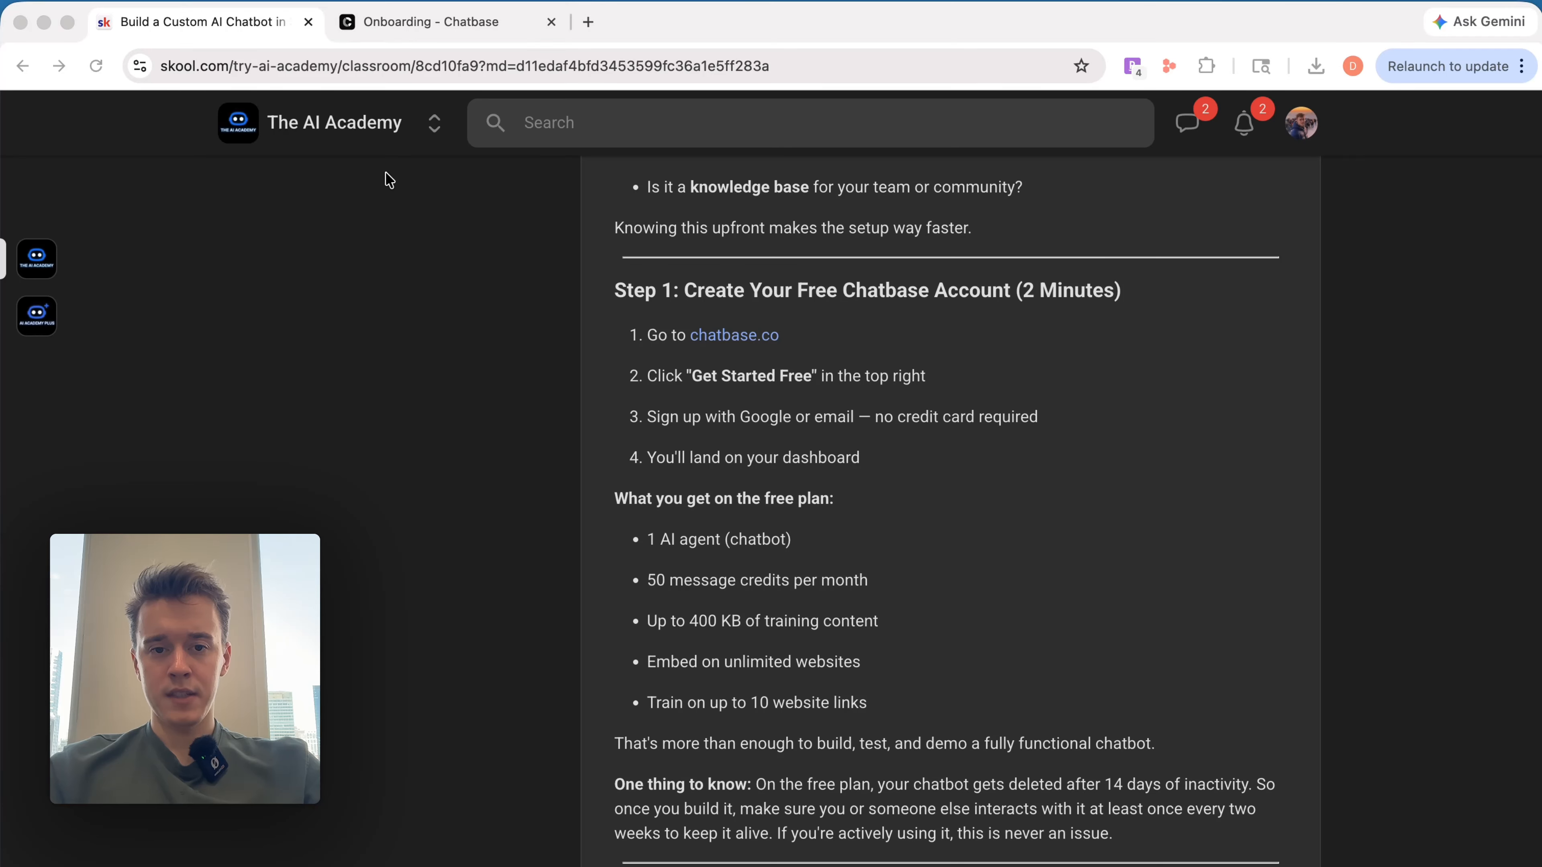
scroll(657, 449, down, 1)
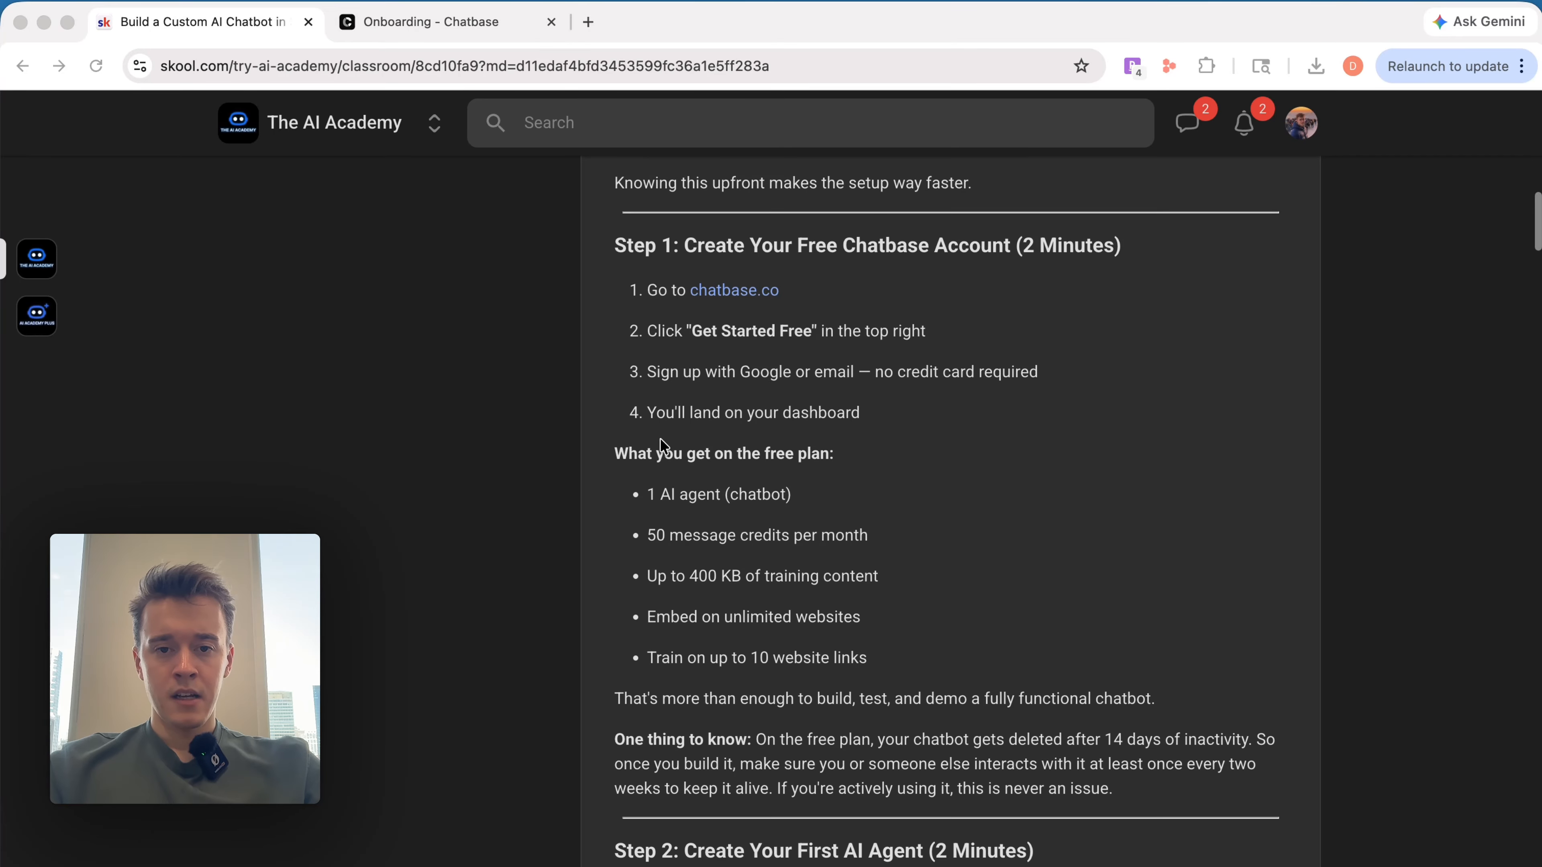
scroll(763, 405, down, 4)
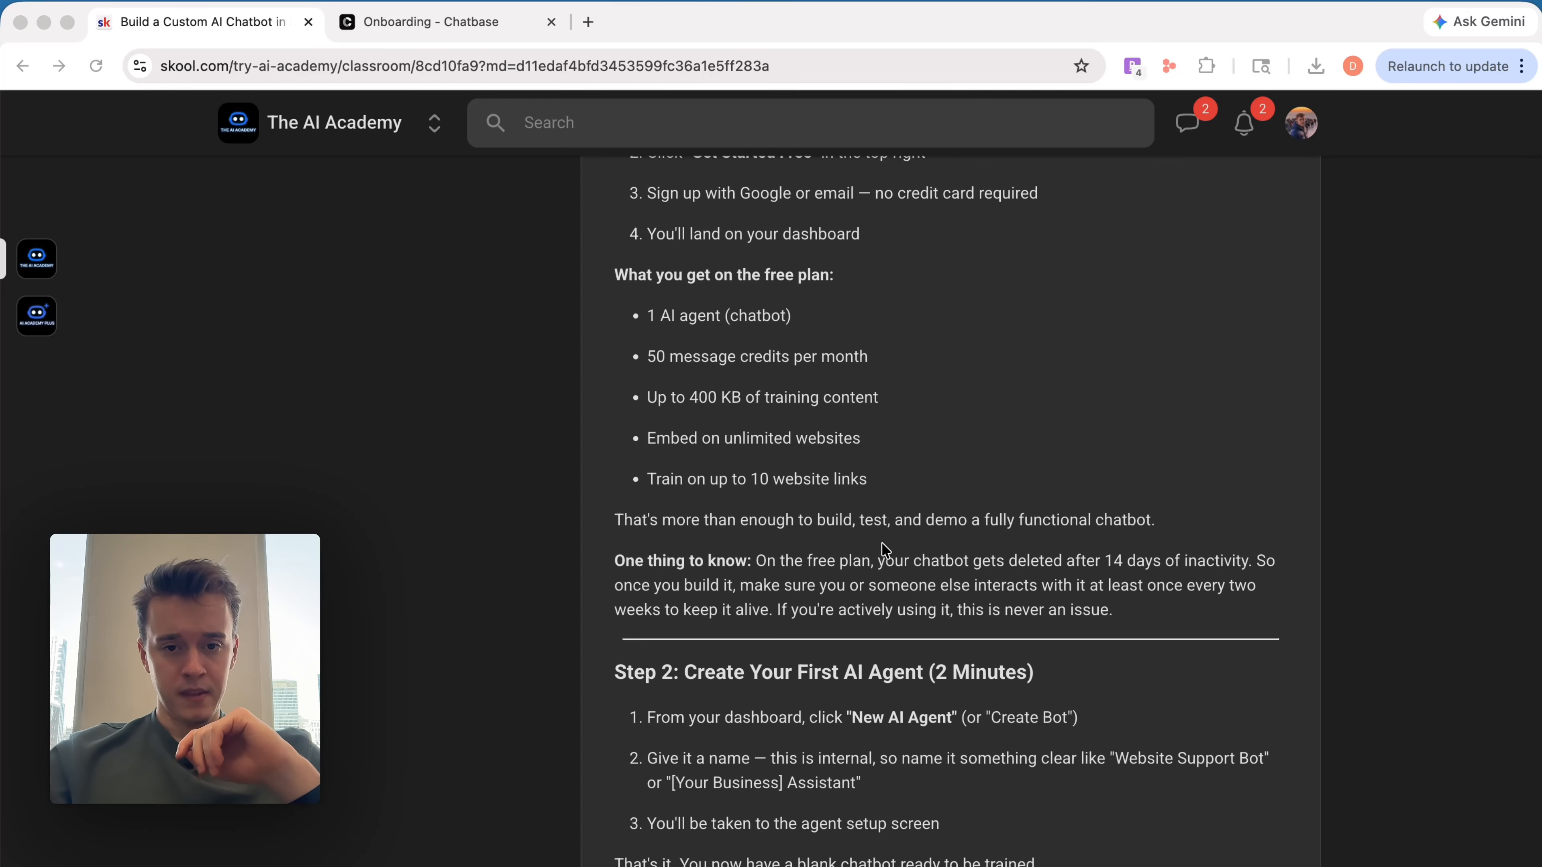
scroll(882, 529, up, 2)
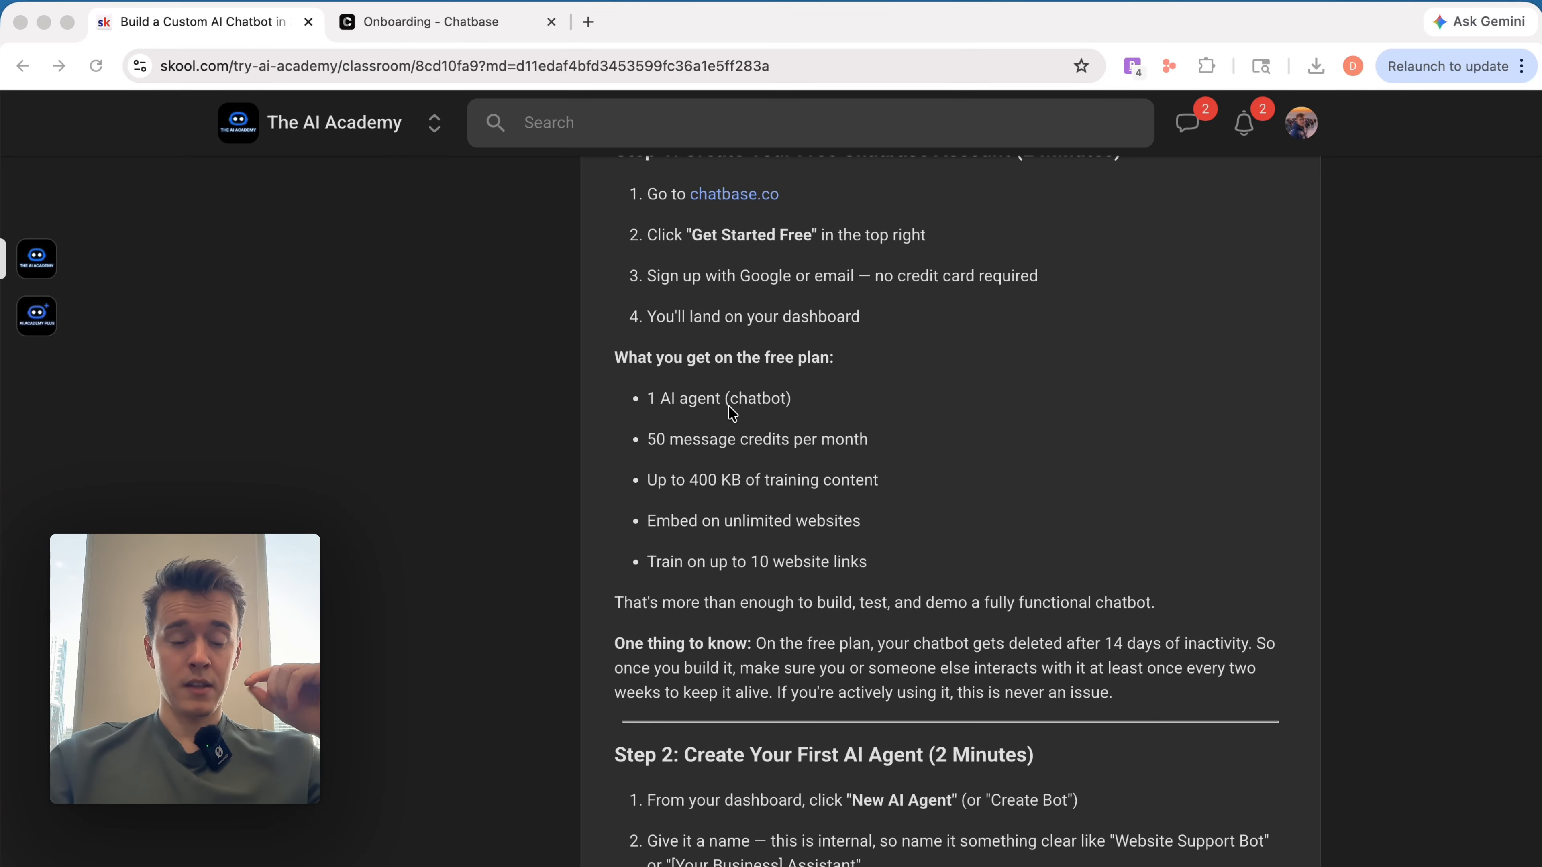
scroll(733, 413, down, 2)
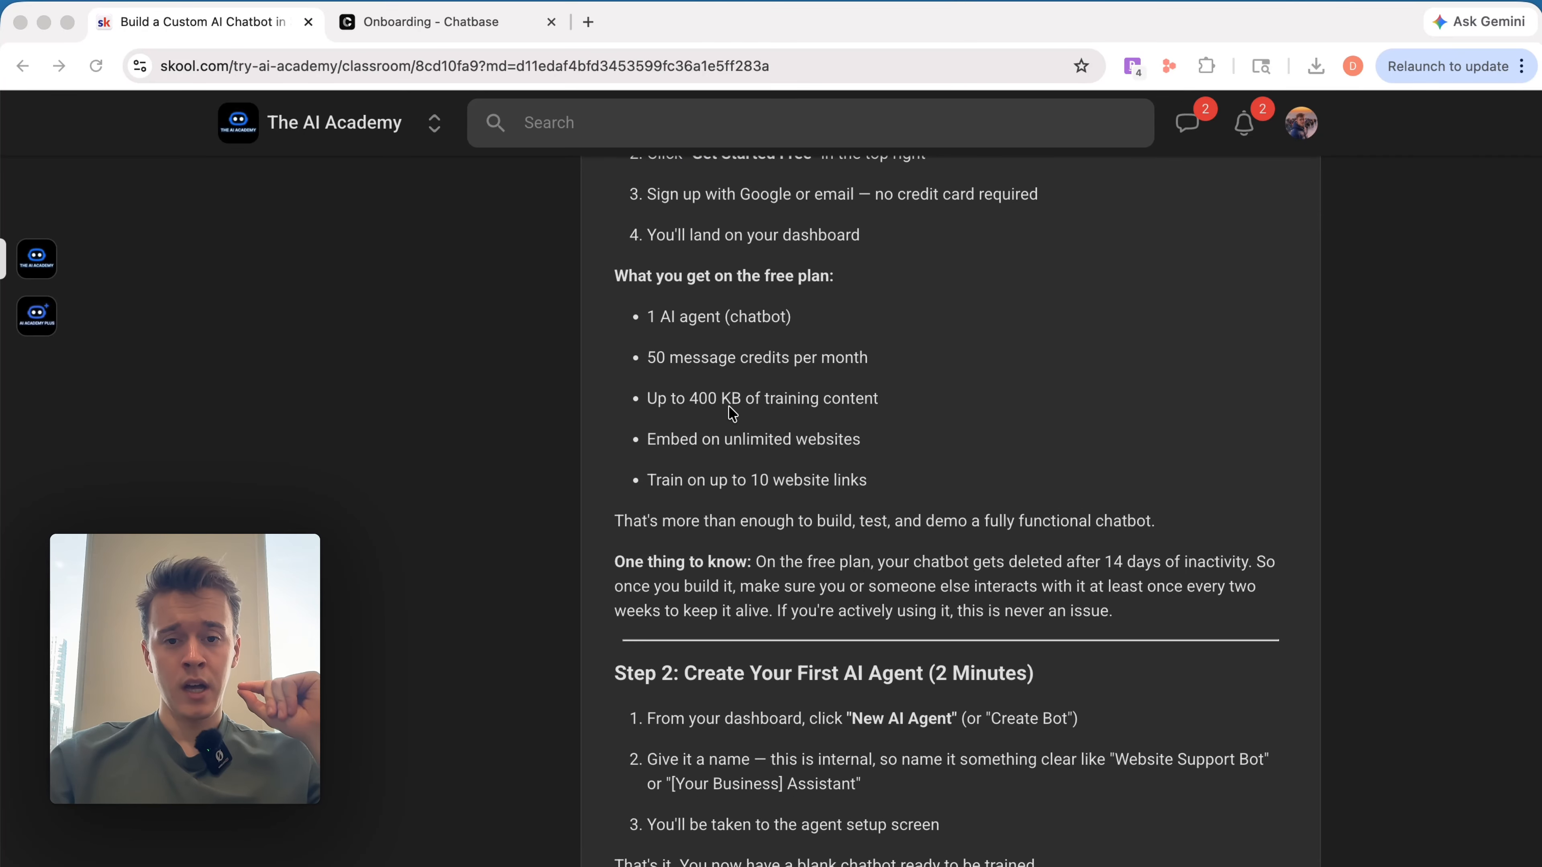
scroll(814, 546, down, 4)
scroll(812, 550, down, 1)
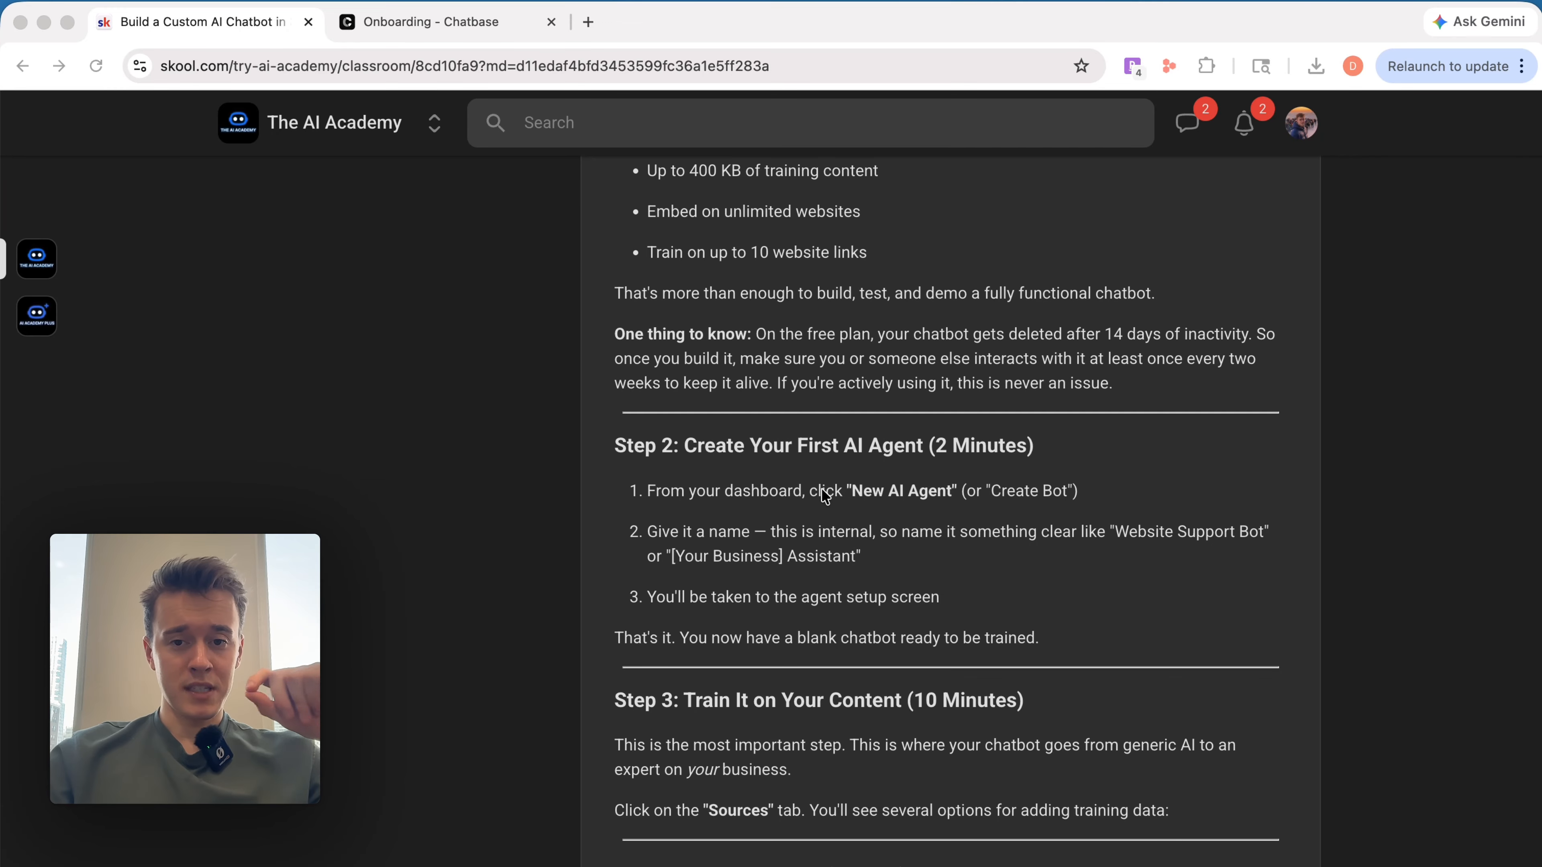
scroll(825, 495, down, 1)
scroll(825, 495, up, 15)
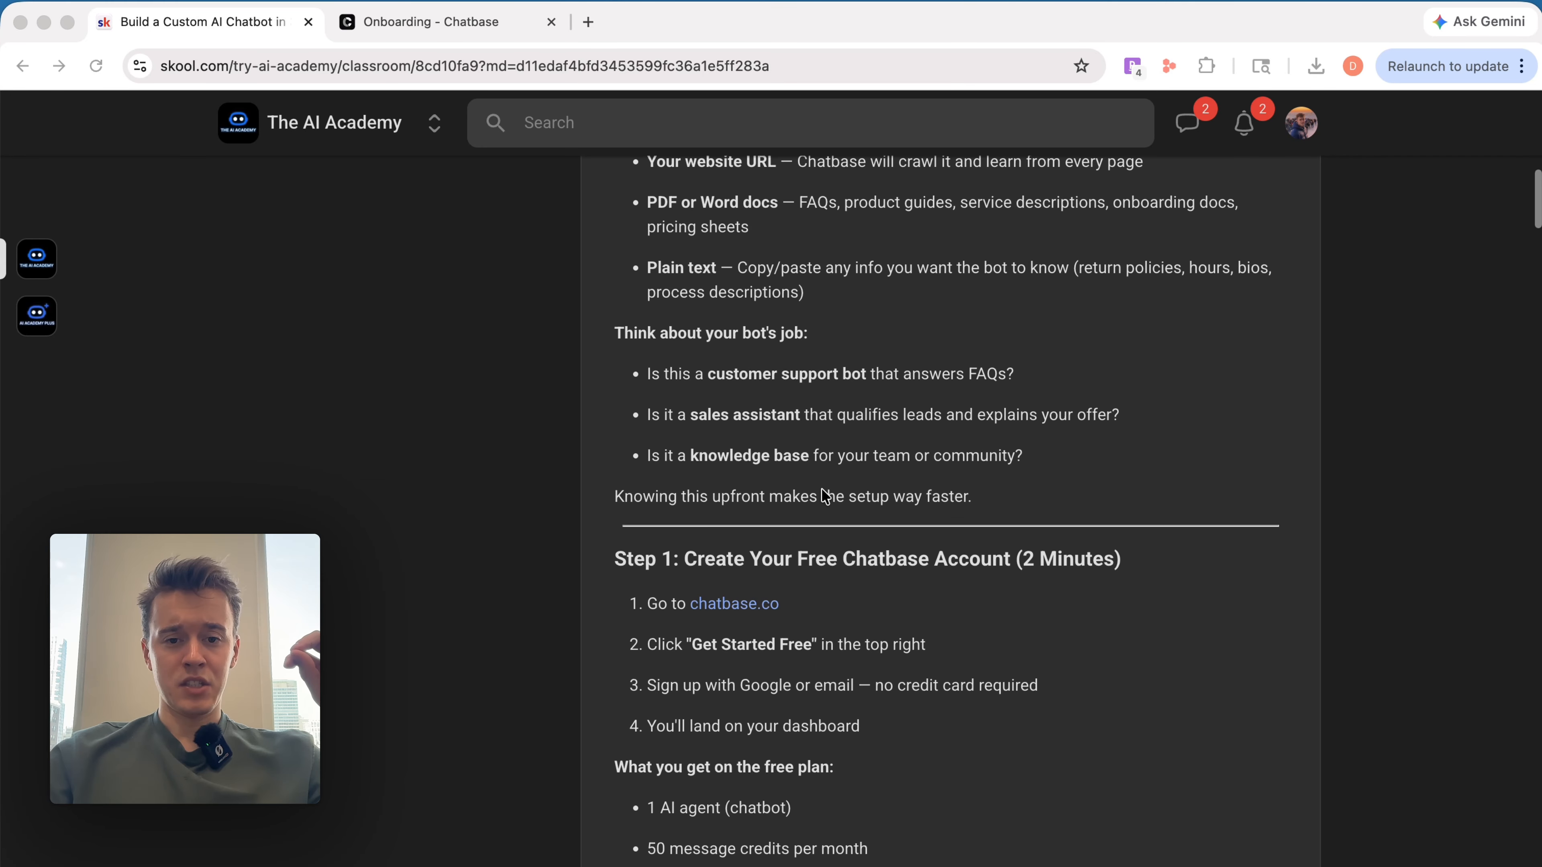
Step: Return from the guide to the Chatbase onboarding, select Stripe as the tech stack tool and continue
scroll(710, 614, down, 16)
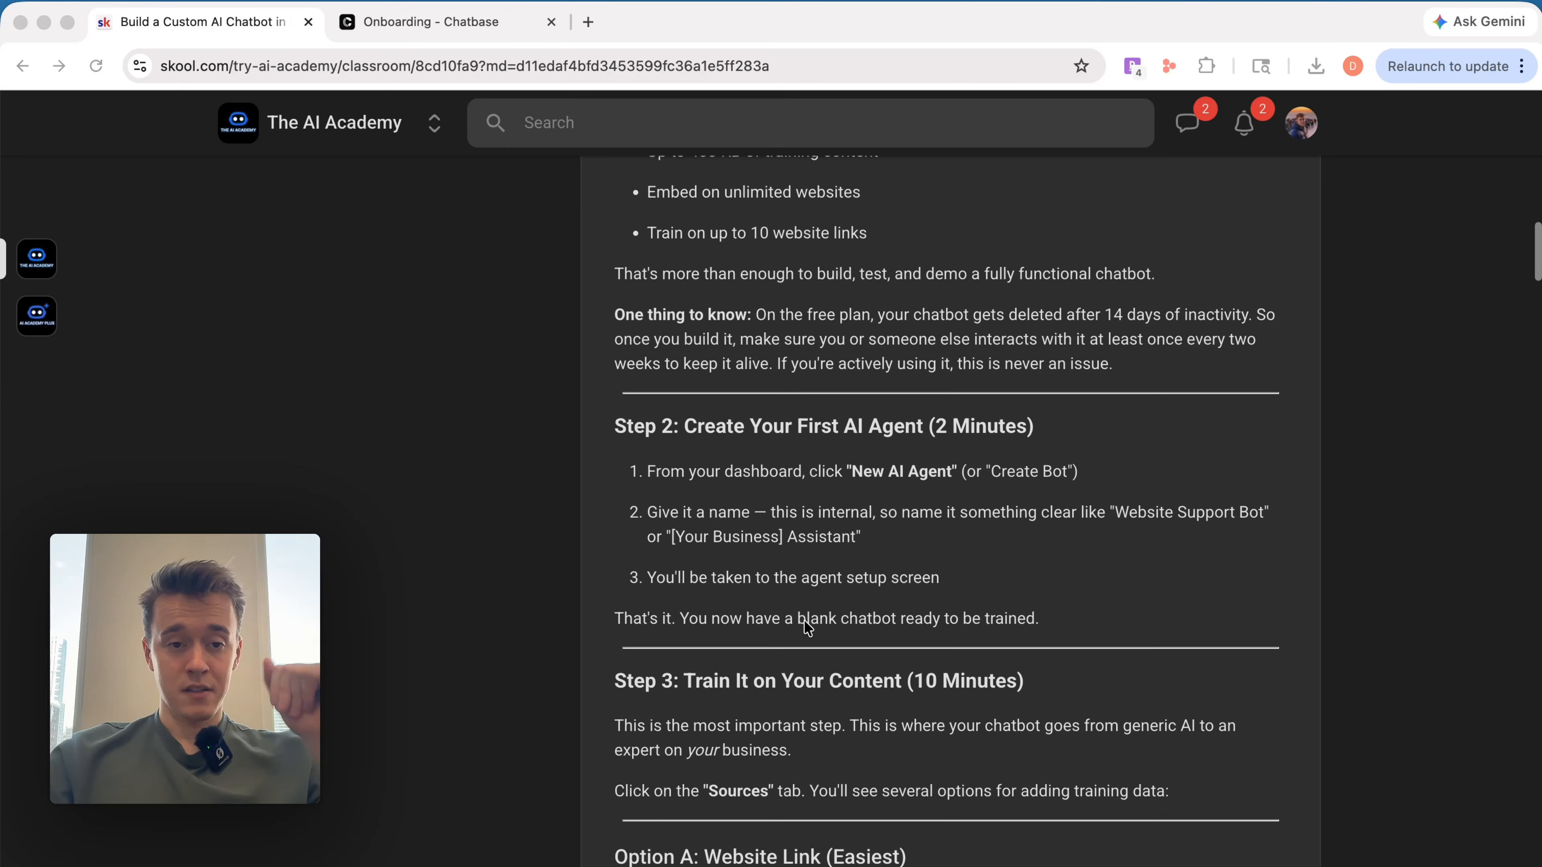
scroll(807, 629, down, 3)
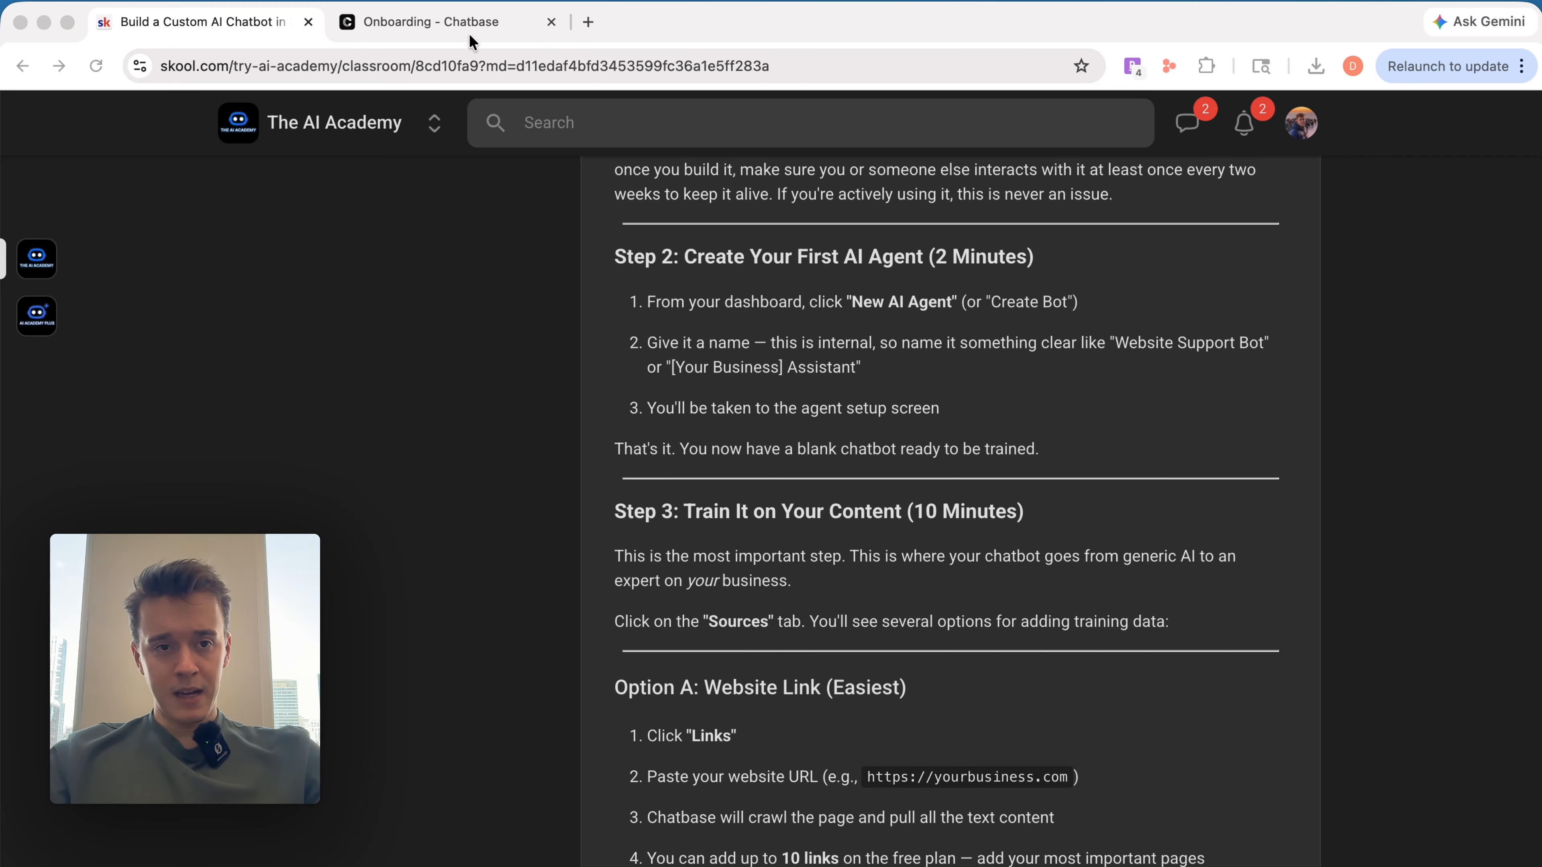
click(453, 32)
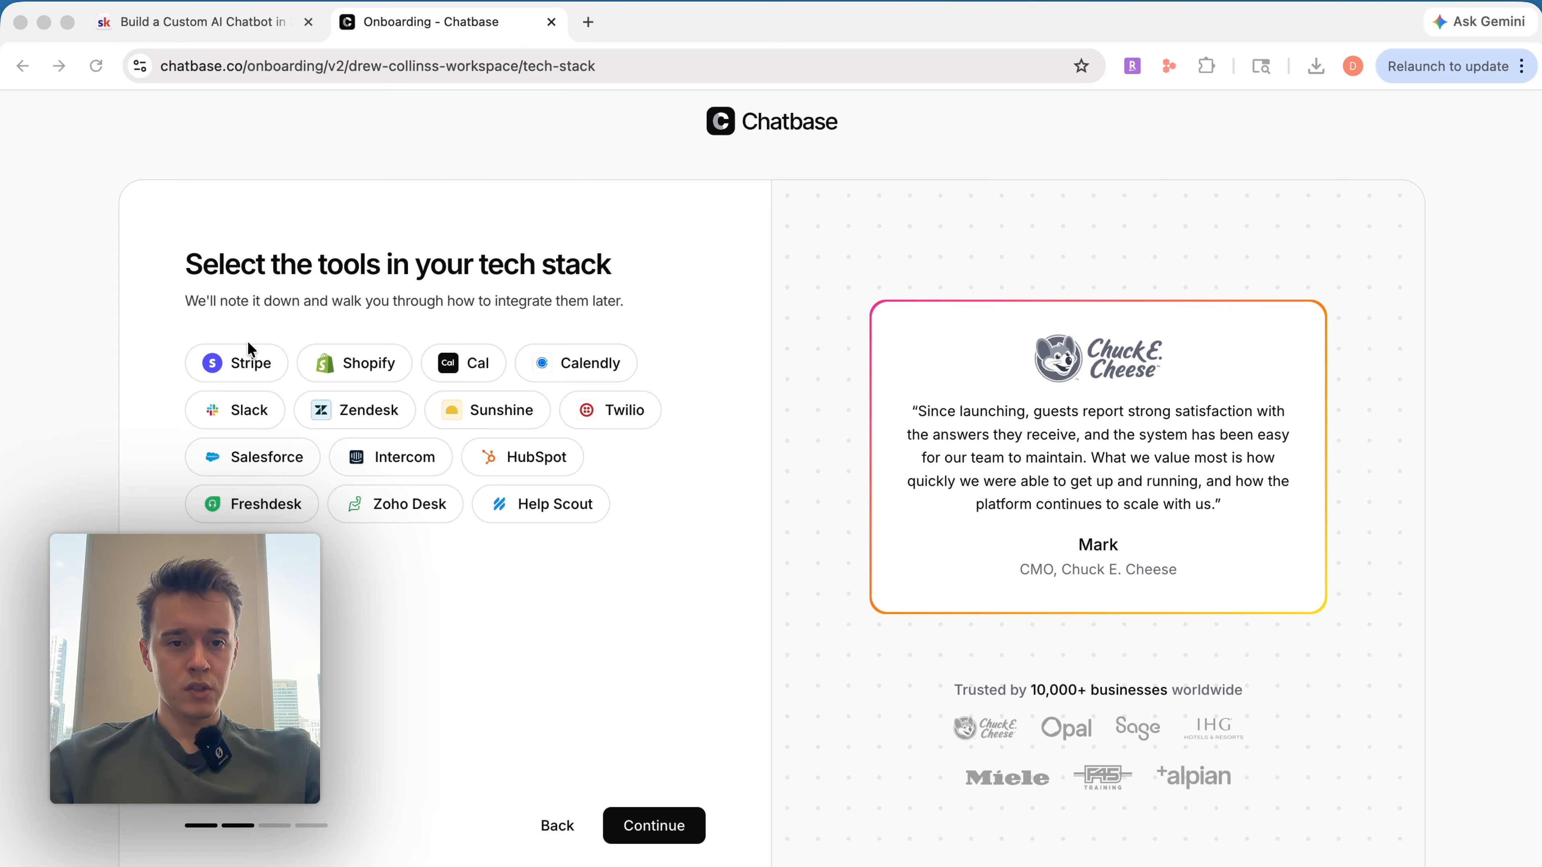
click(243, 364)
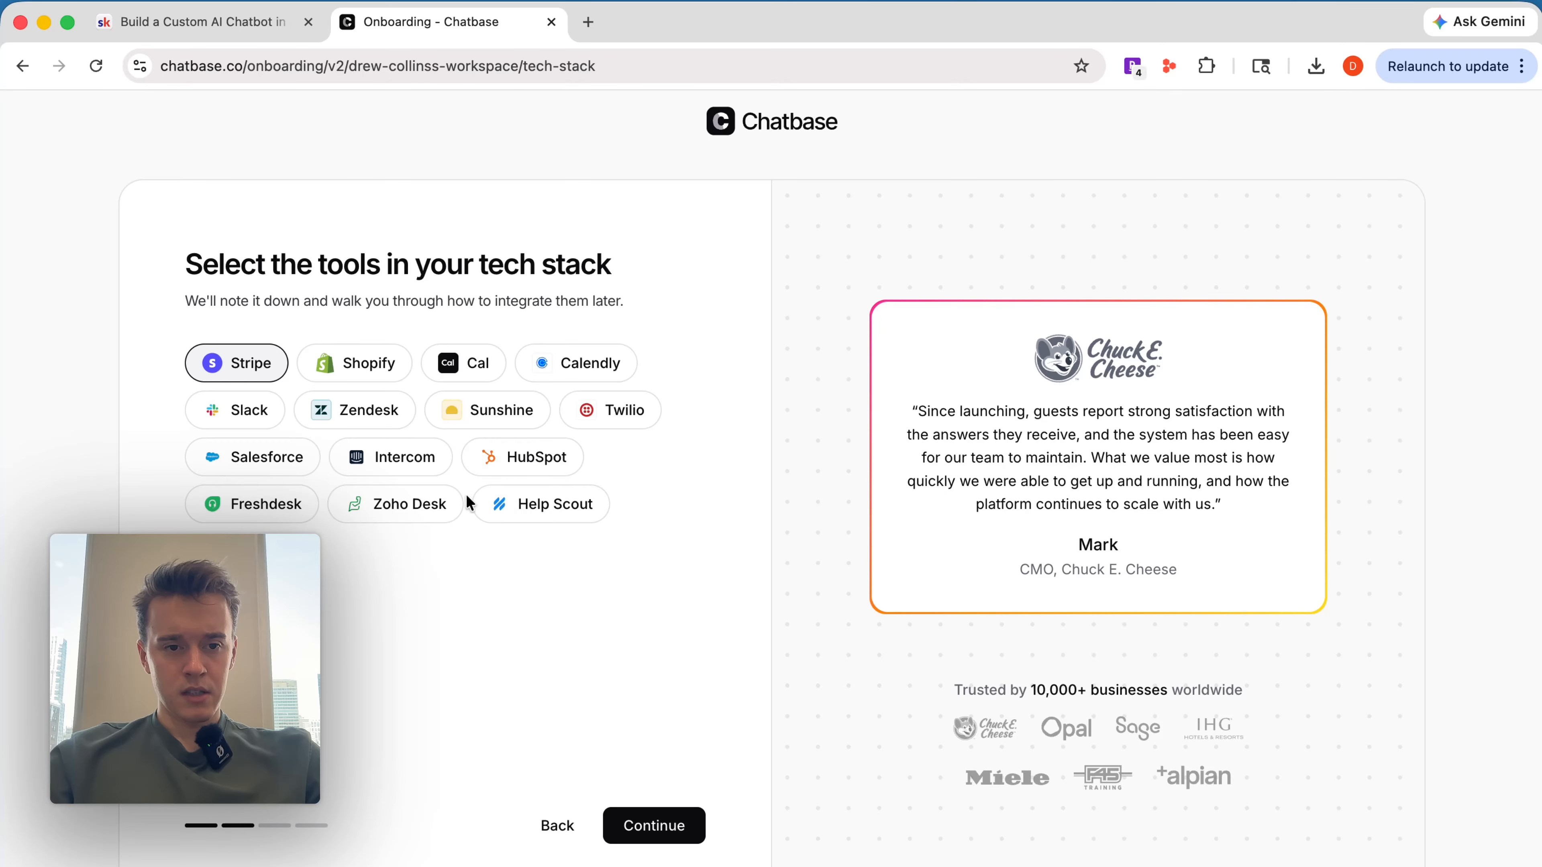
click(652, 827)
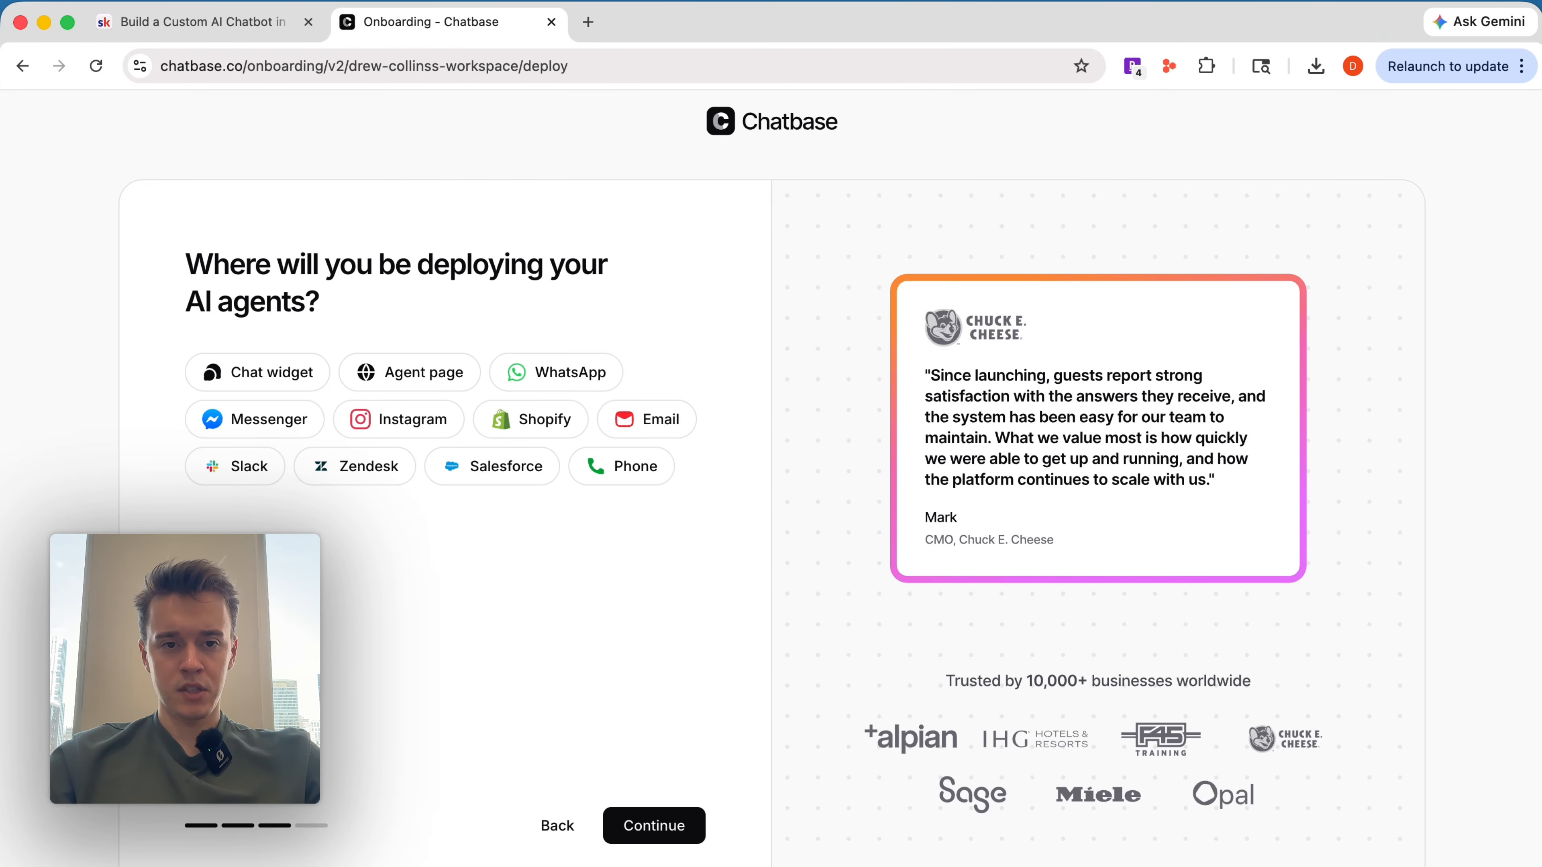
Step: Continue without choosing a deployment channel, compare the monthly plan prices and finish the onboarding with the Free plan
click(653, 837)
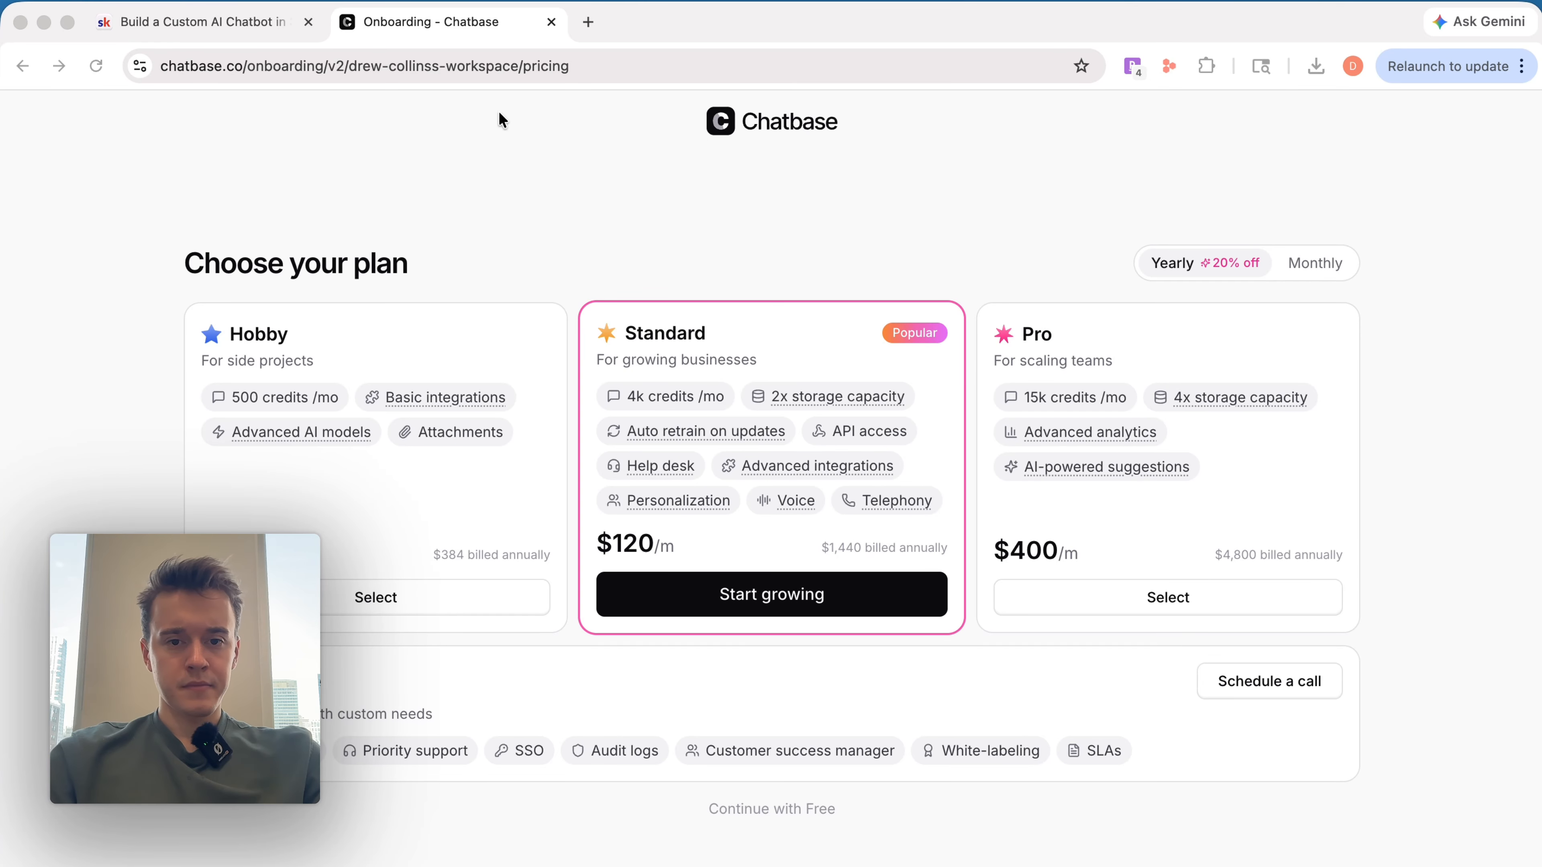
click(1317, 264)
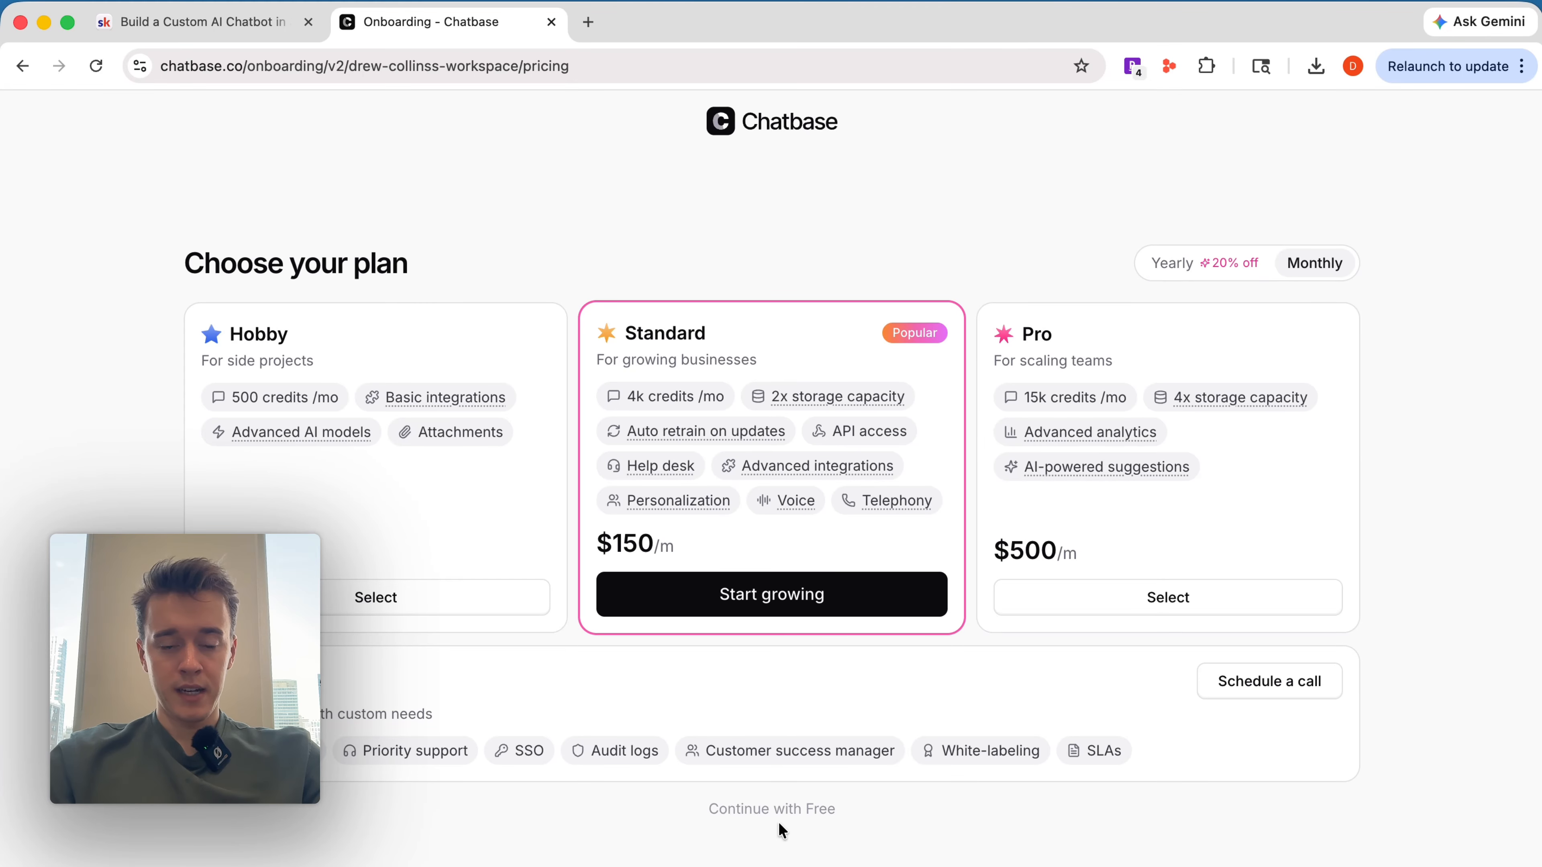
click(768, 813)
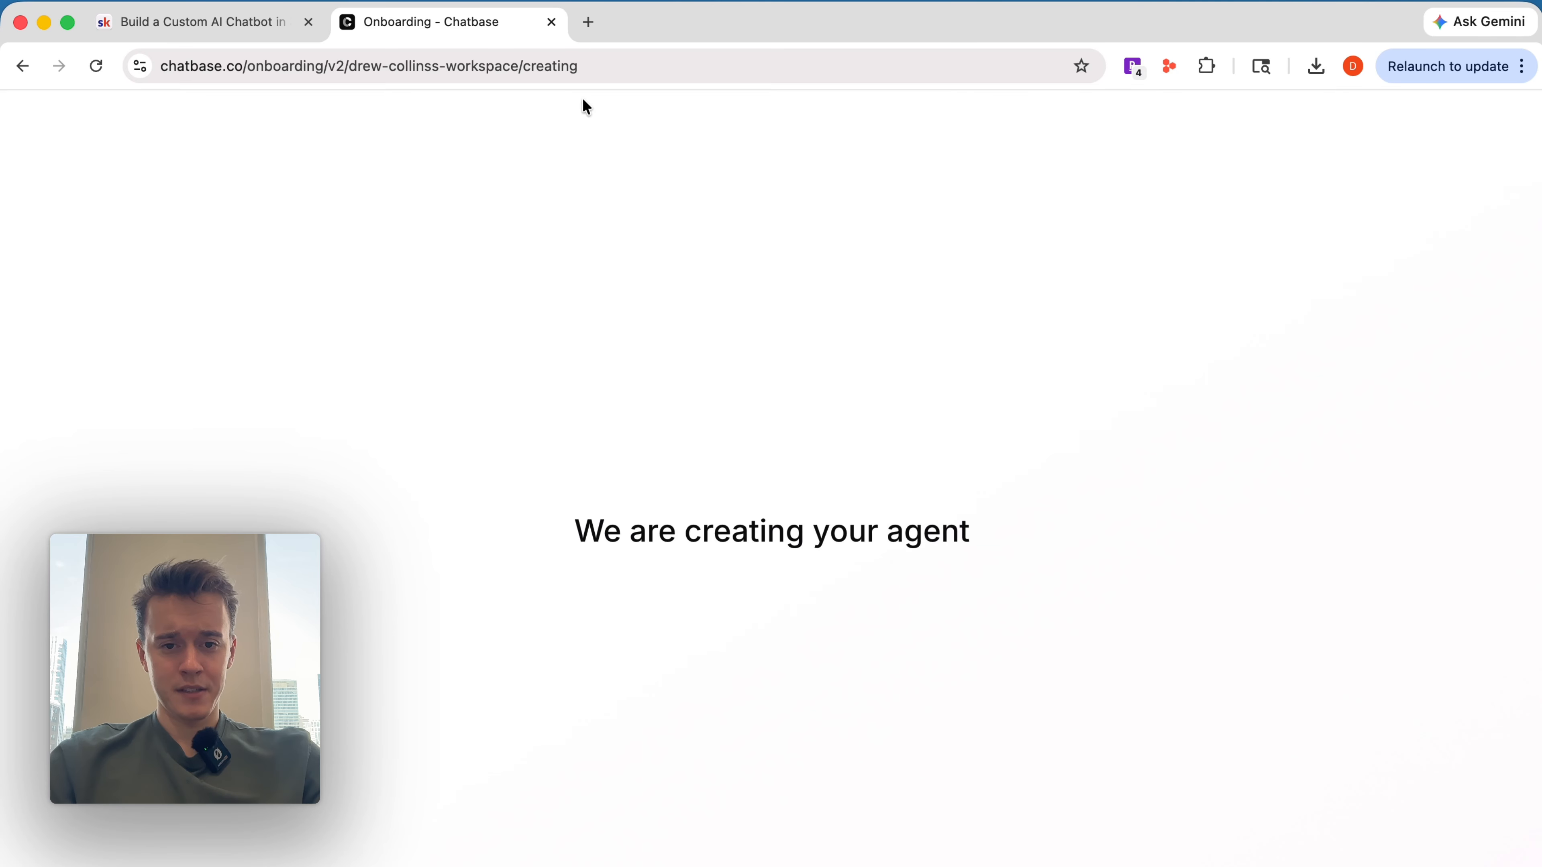
Step: Review the guide's Step 2 on creating and naming an AI agent while Chatbase builds the agent
click(238, 25)
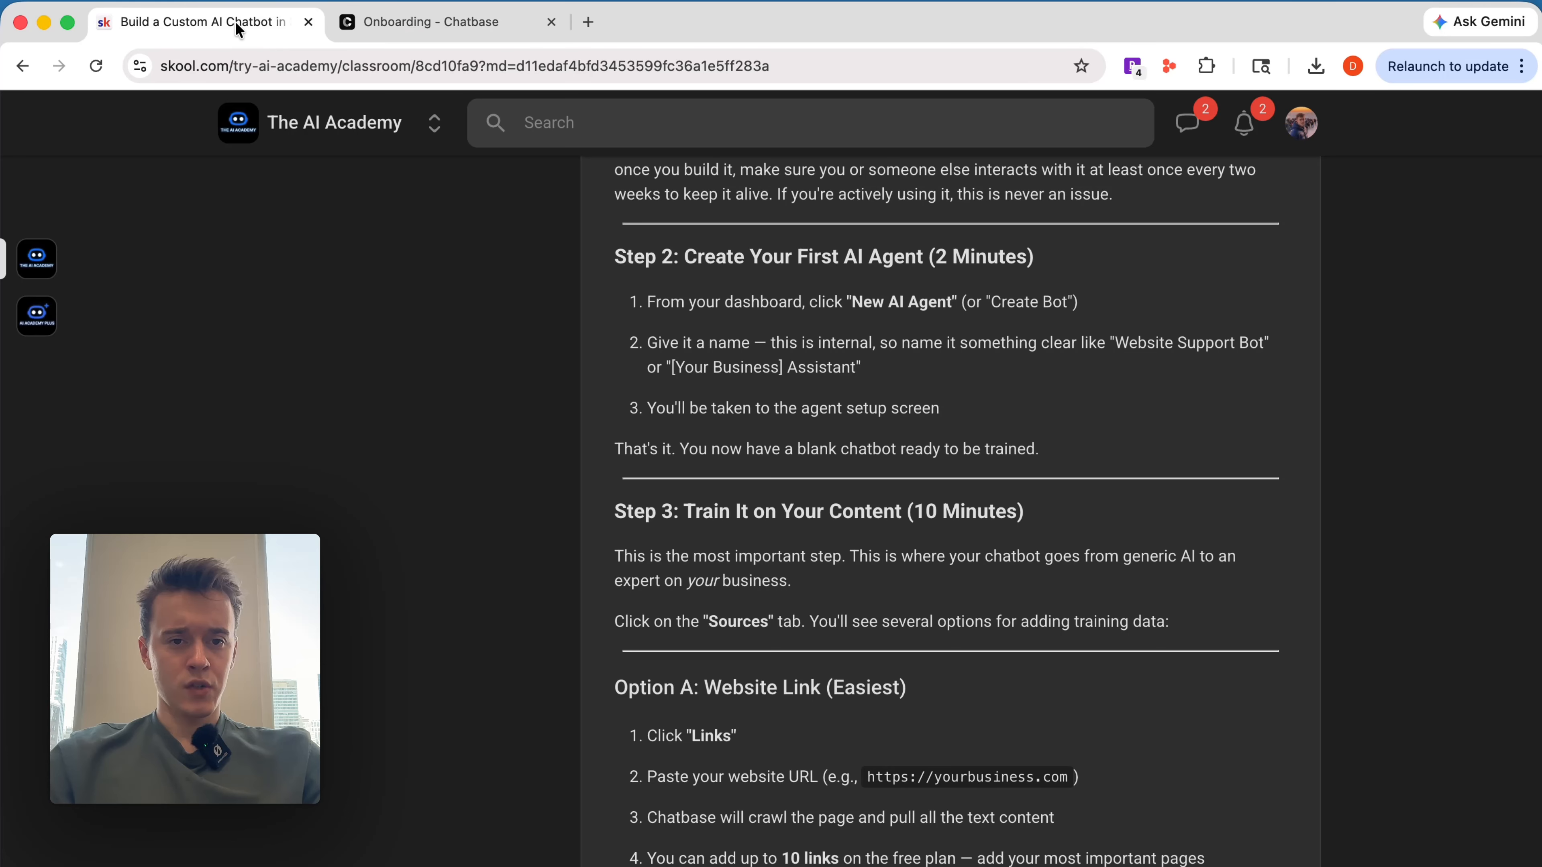
scroll(806, 549, down, 1)
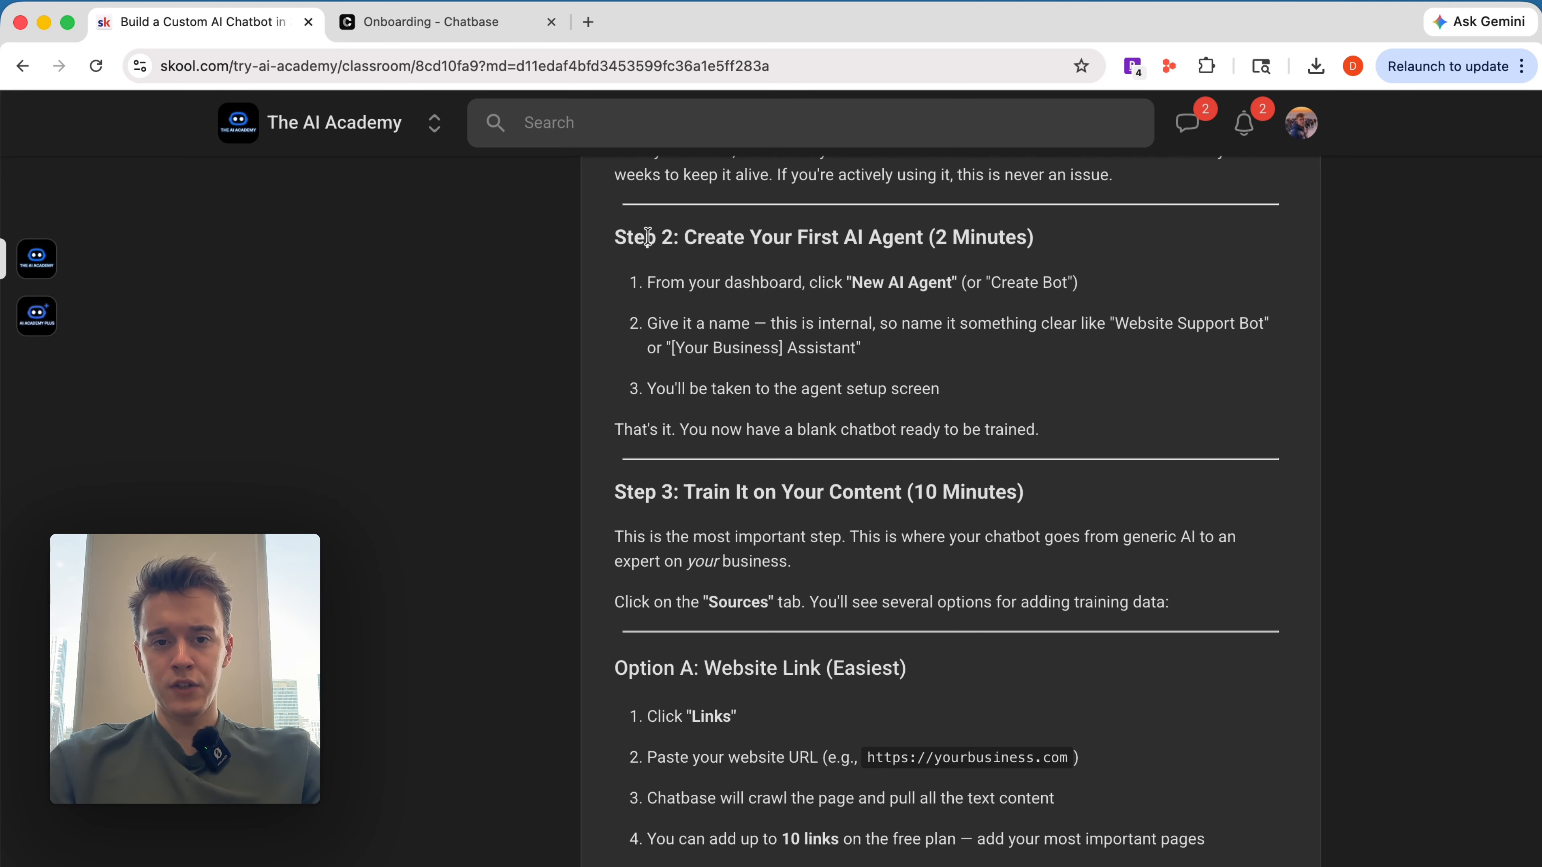
click(434, 21)
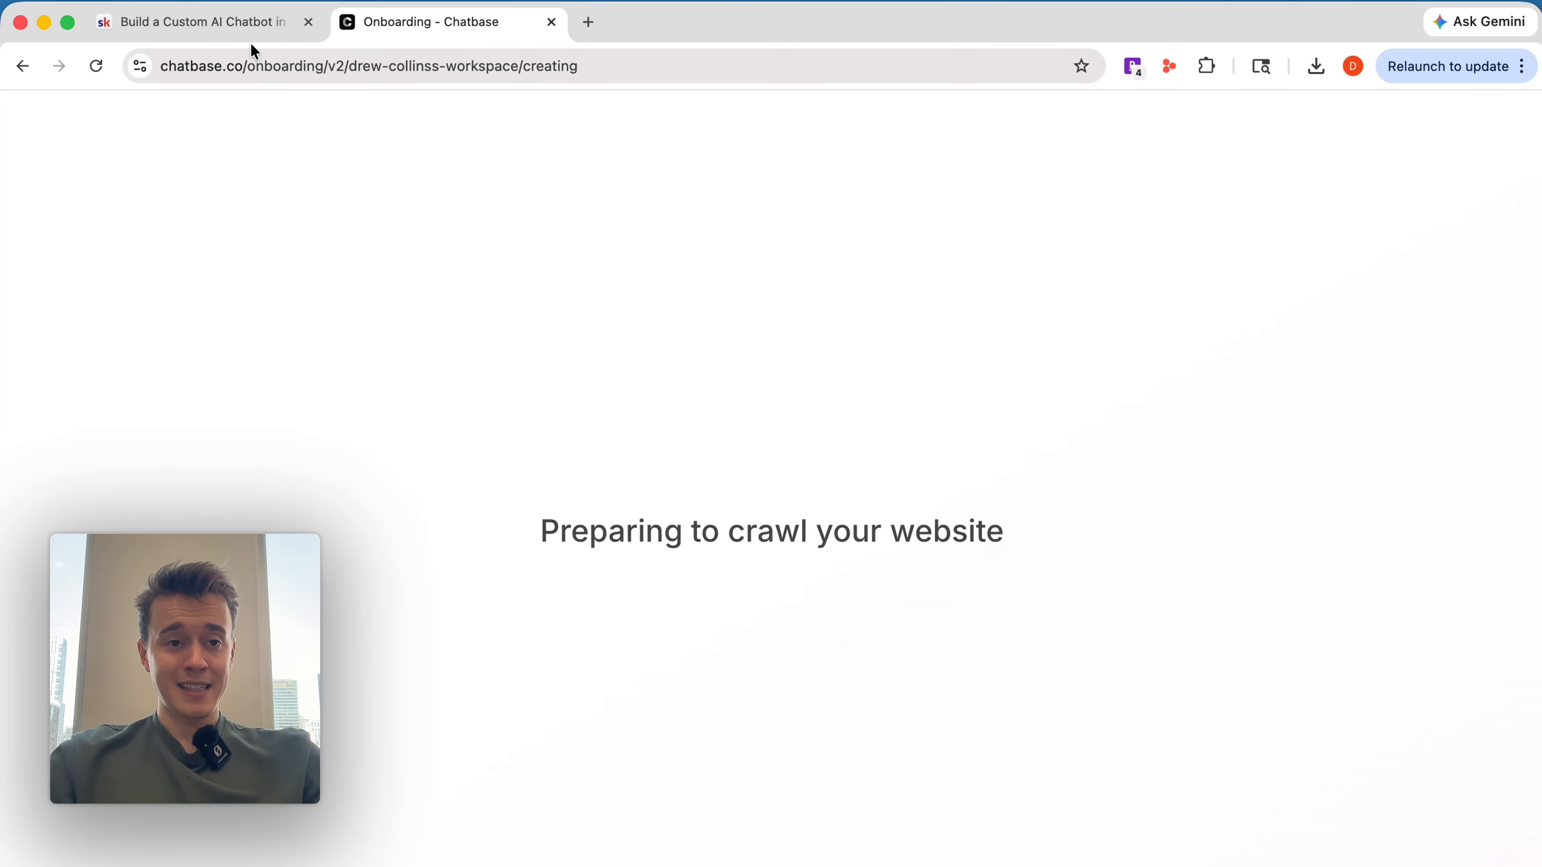
click(235, 28)
scroll(824, 535, up, 3)
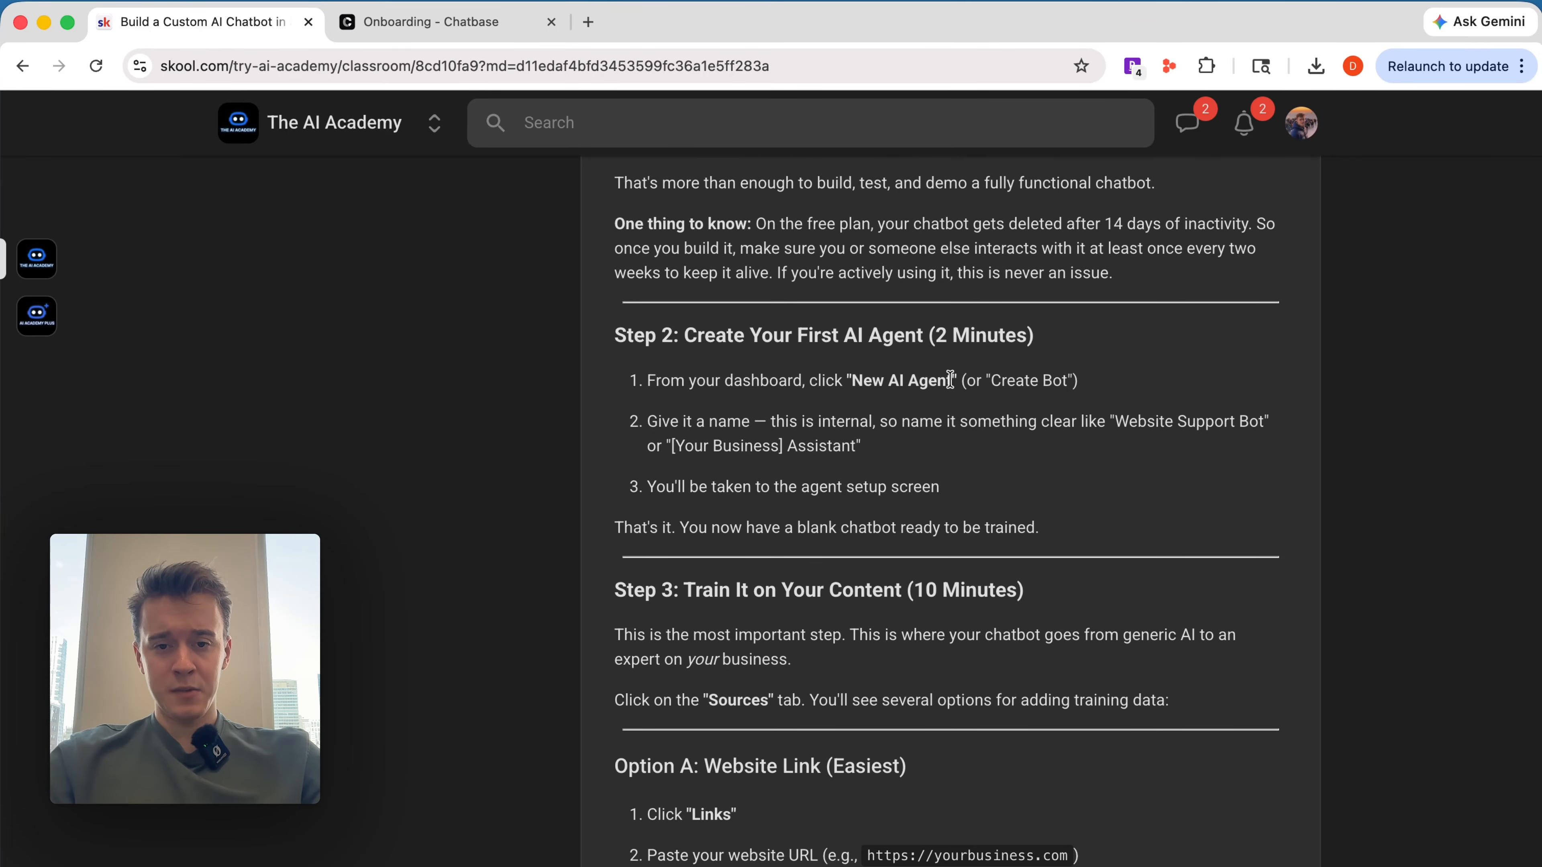
drag(852, 383, 994, 395)
click(747, 418)
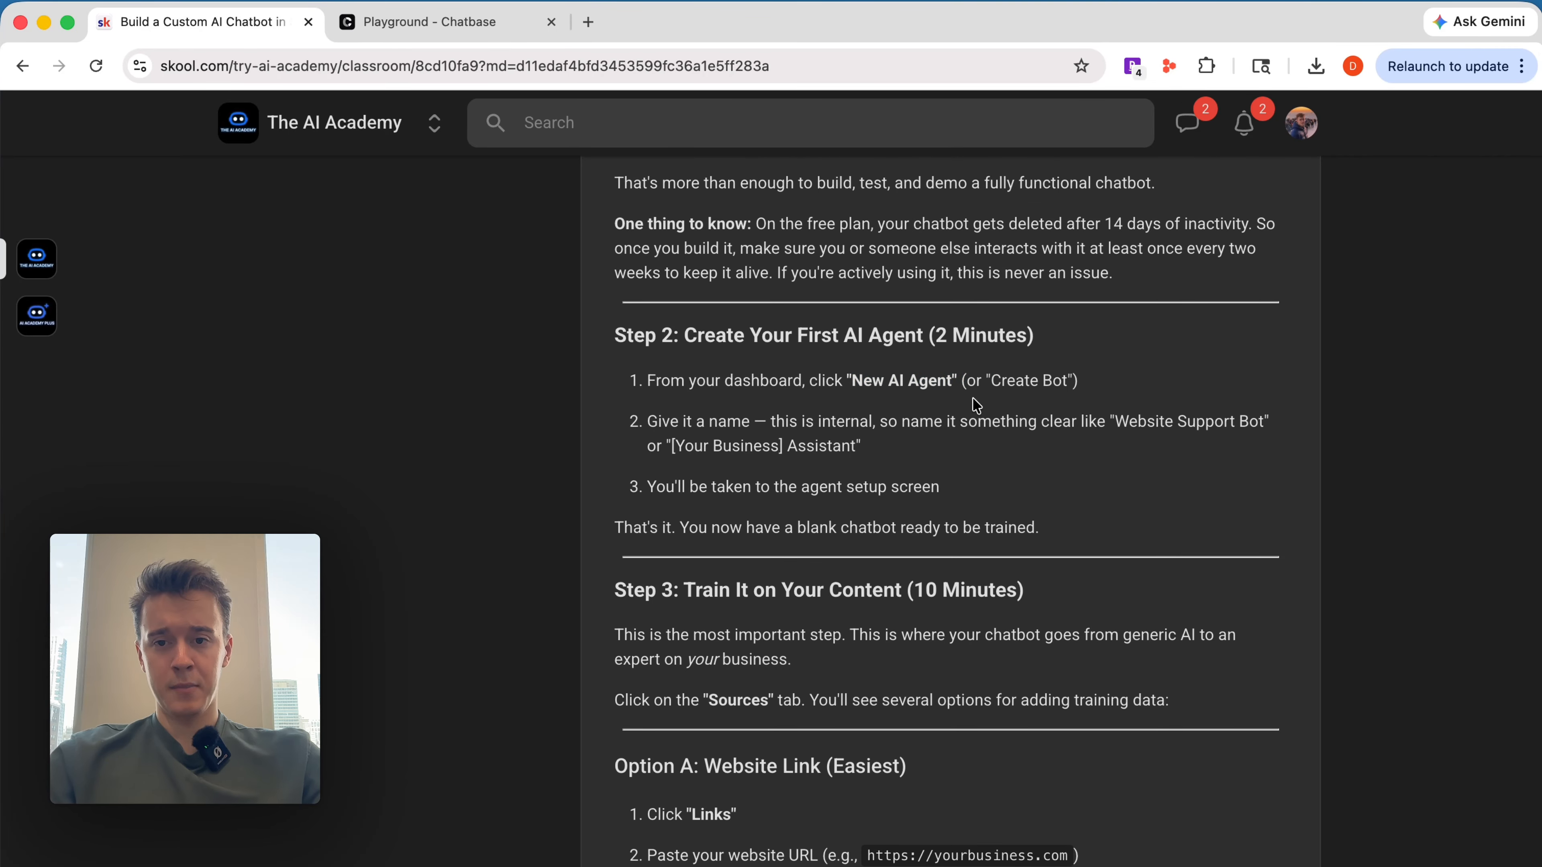
drag(1123, 416, 1262, 423)
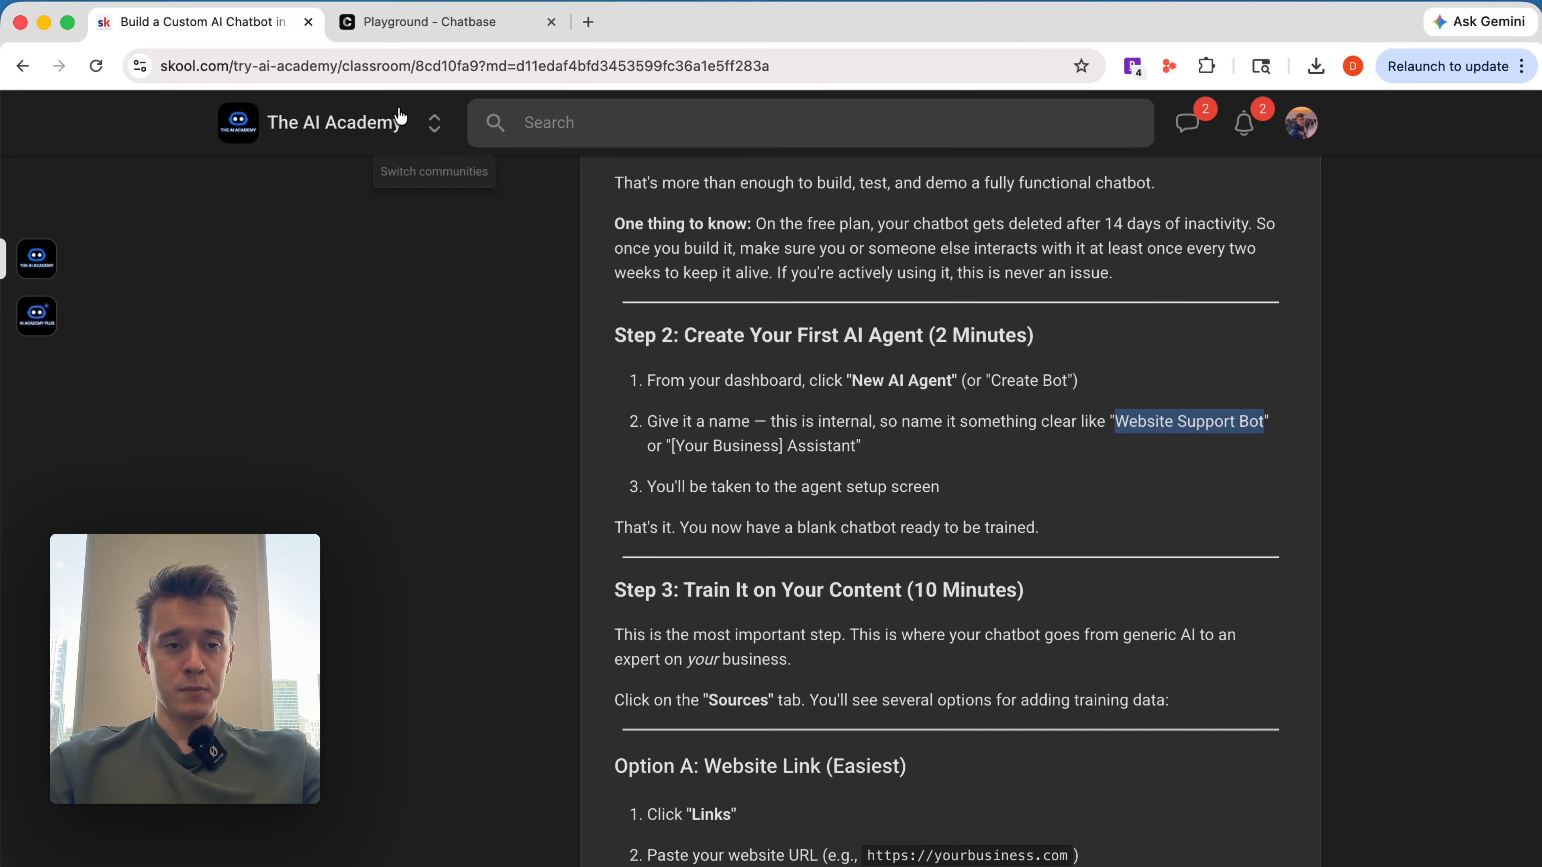
Step: Reopen the chatbot guide through The AI Academy's Classroom and AI Guides Vault and go to Steps 2 and 3
click(37, 266)
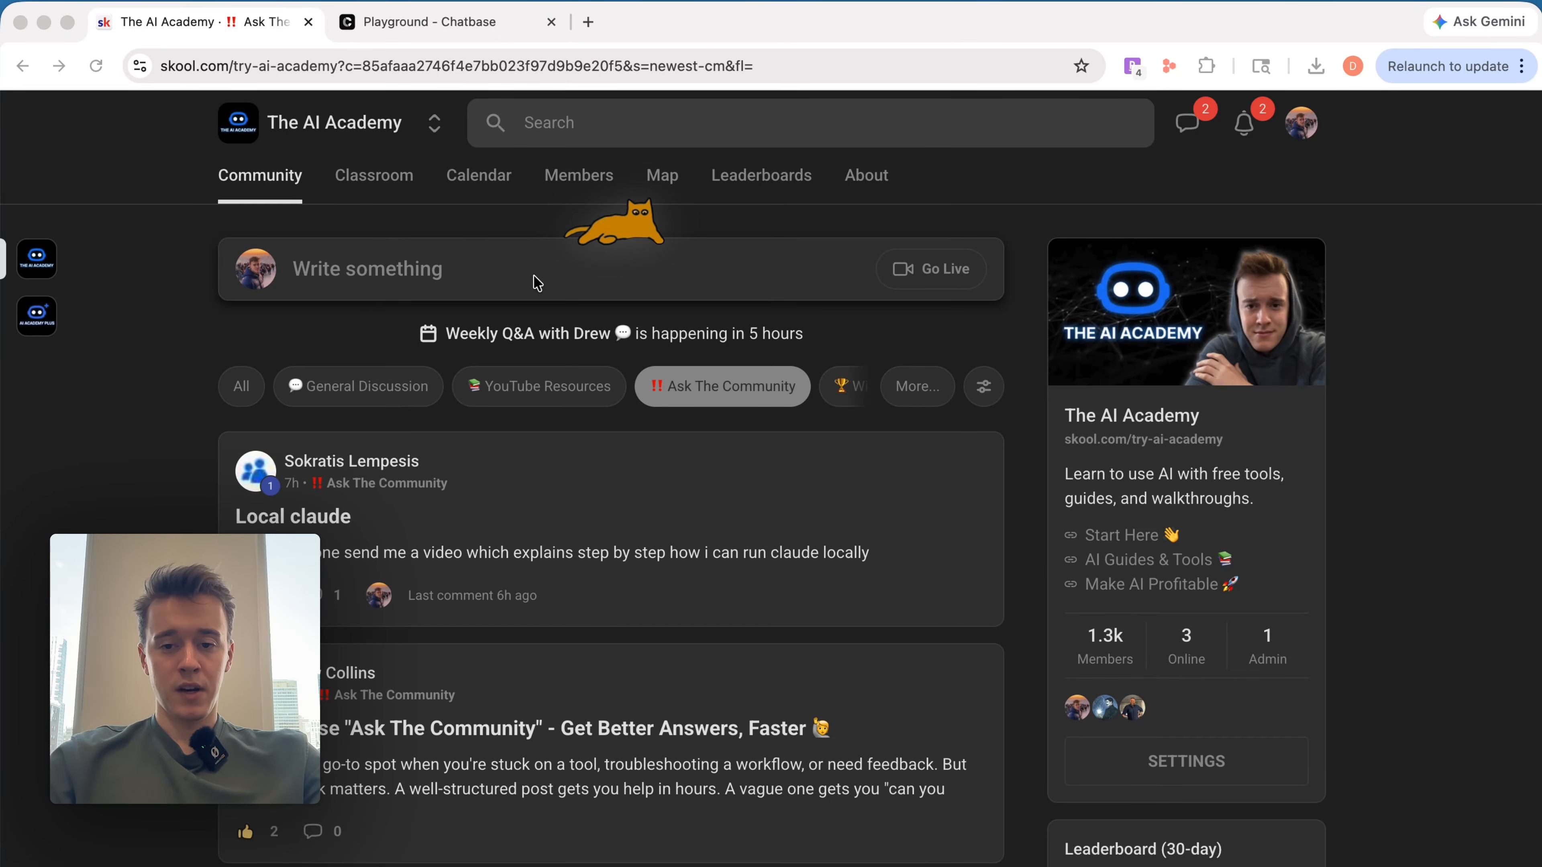
click(381, 190)
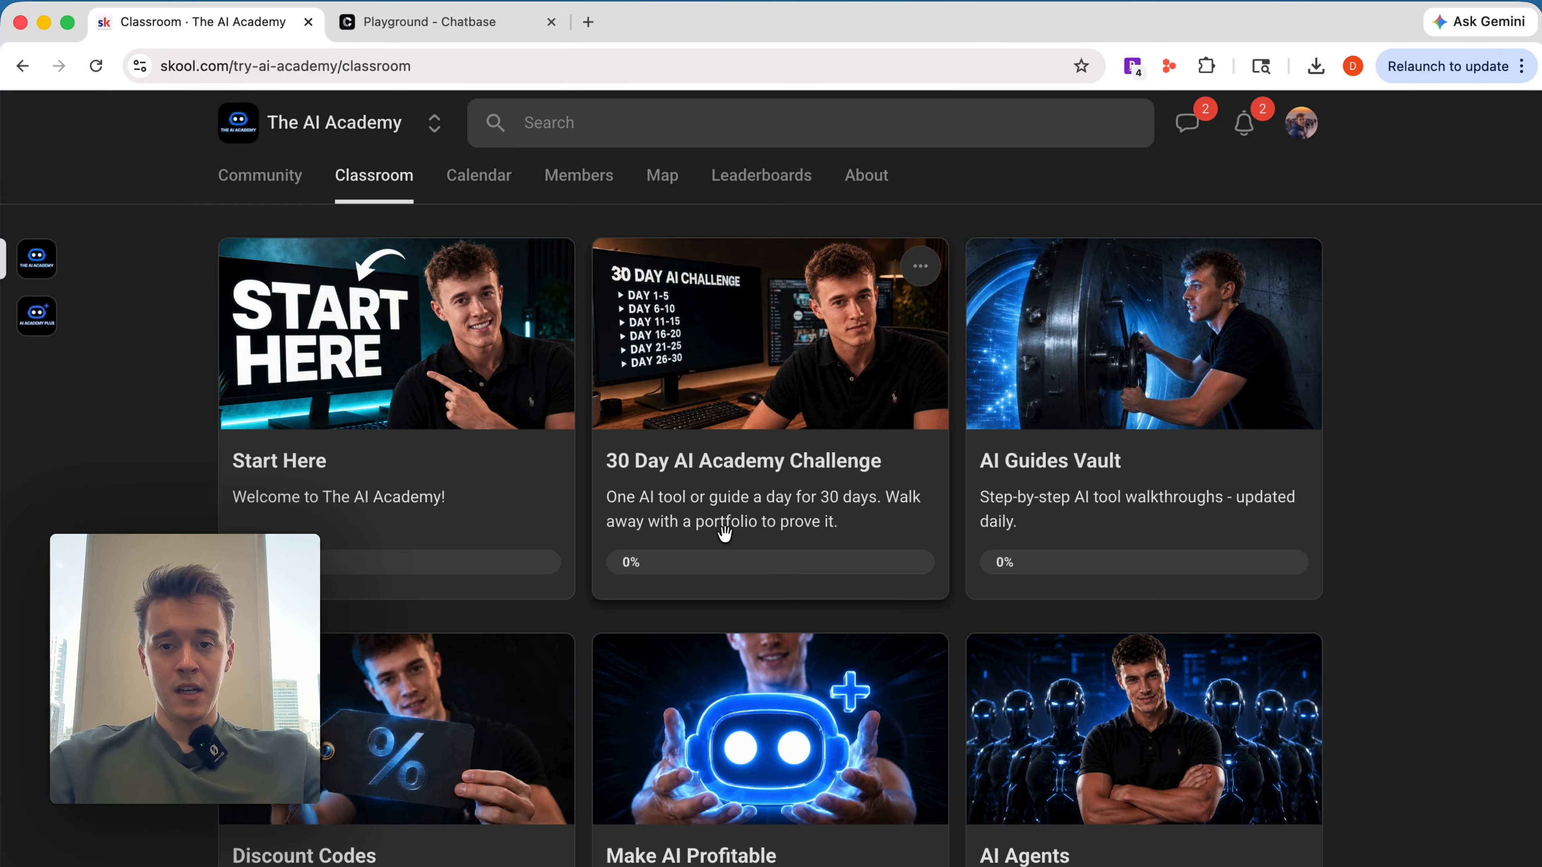
click(1083, 402)
scroll(849, 607, down, 15)
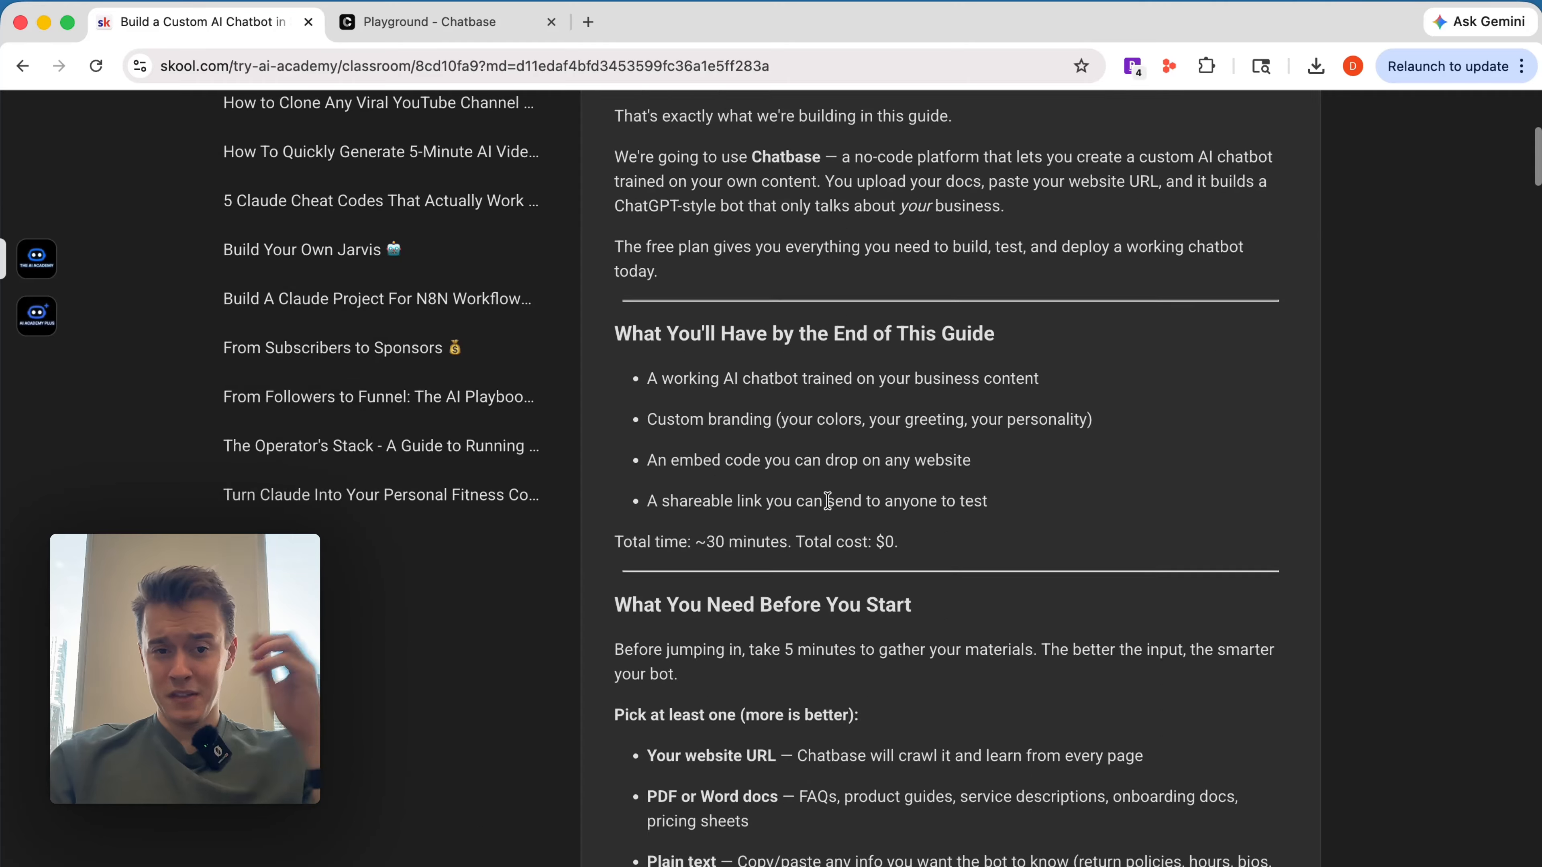
scroll(828, 501, down, 15)
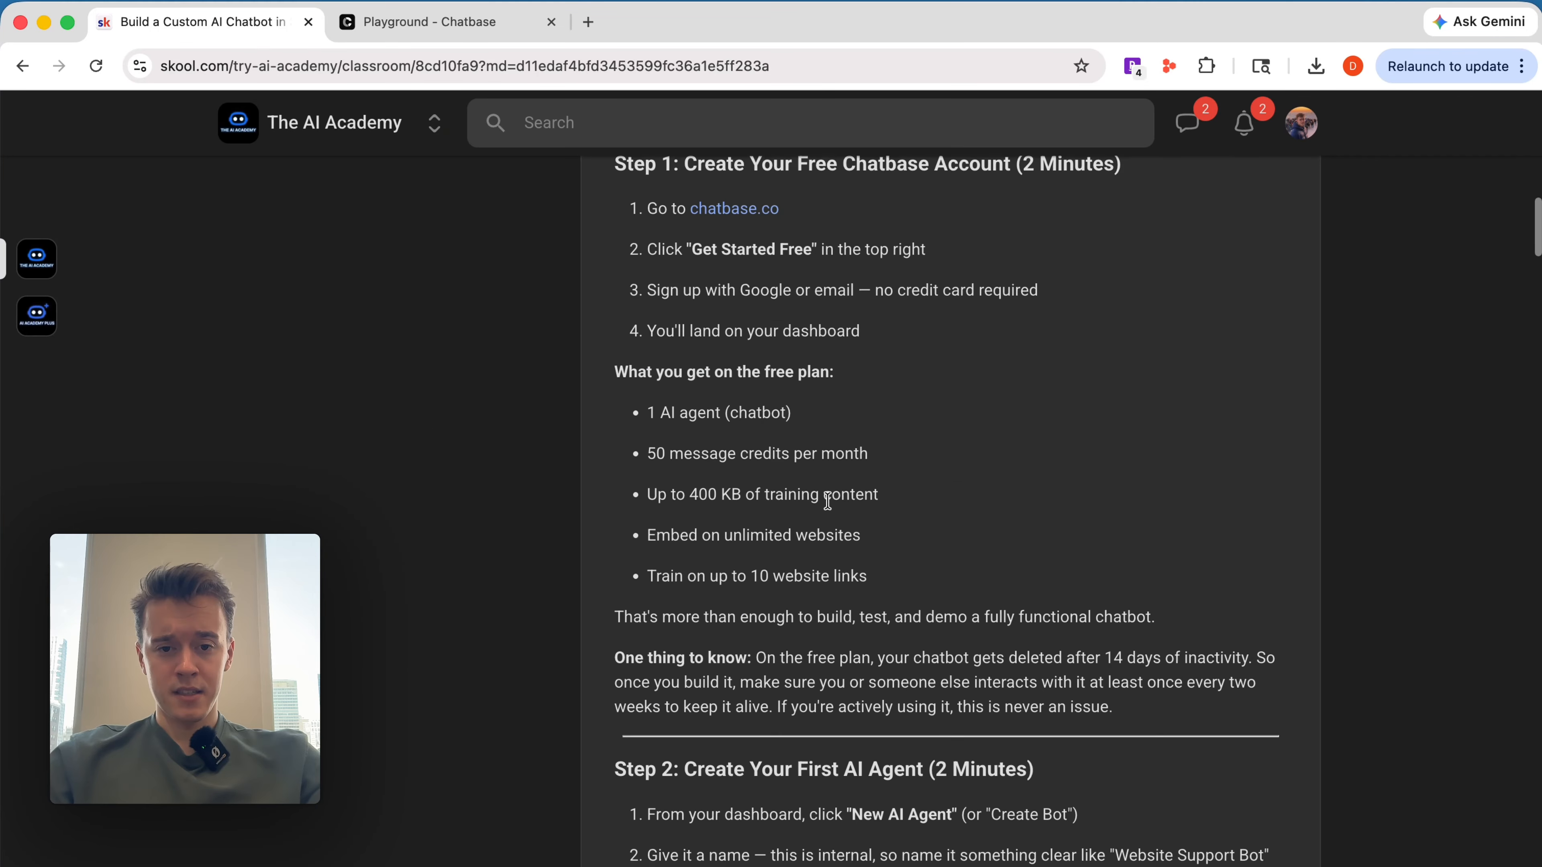
scroll(827, 504, down, 4)
scroll(789, 455, up, 1)
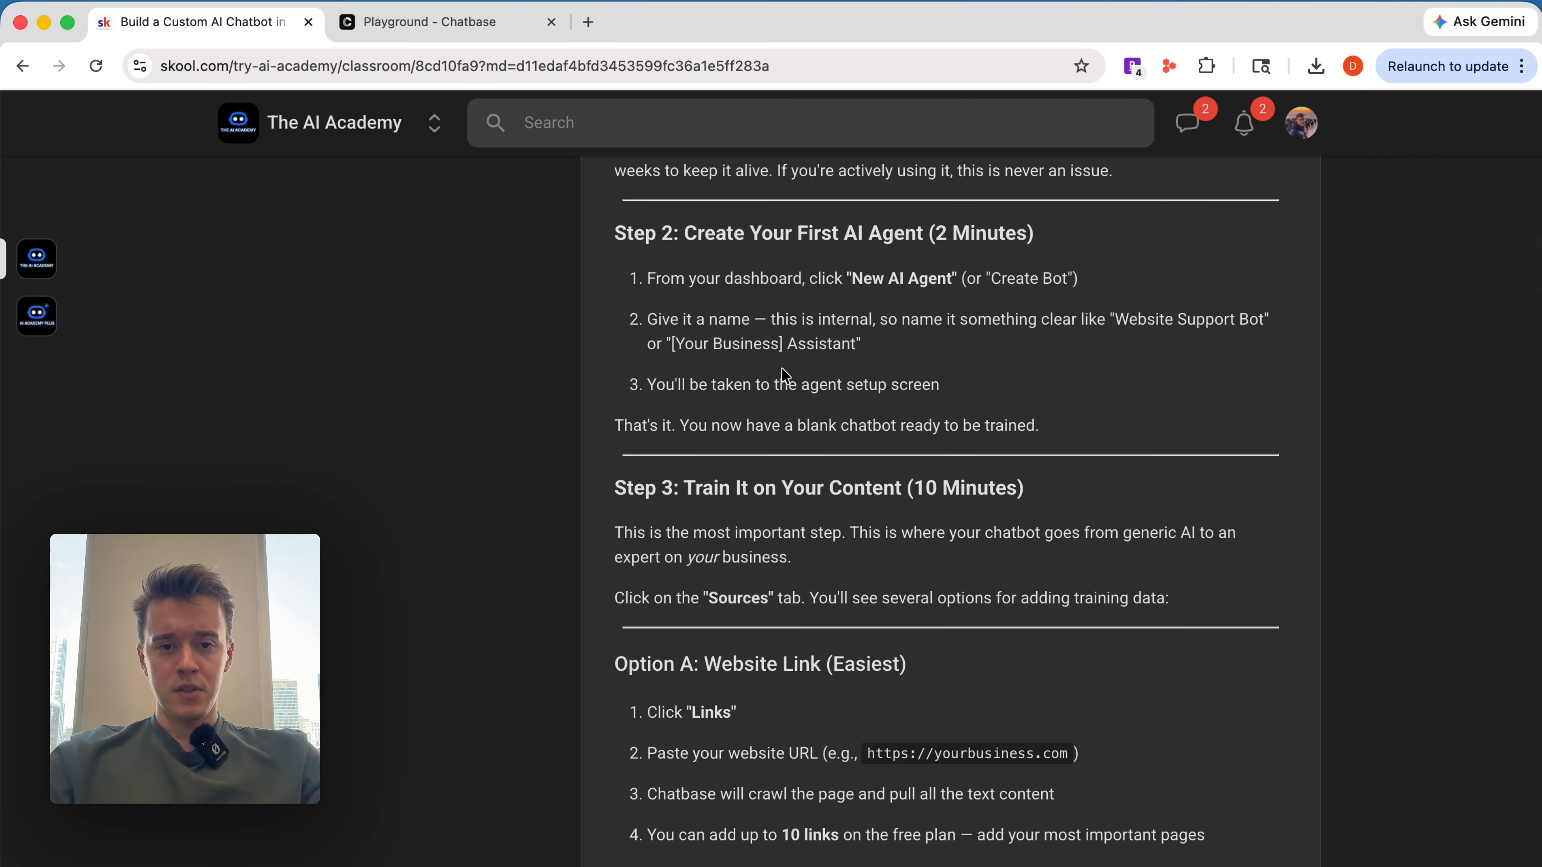
Step: Return to the Chatbase Playground, dismiss the training notification and look over the new agent's settings and agent switcher
click(425, 22)
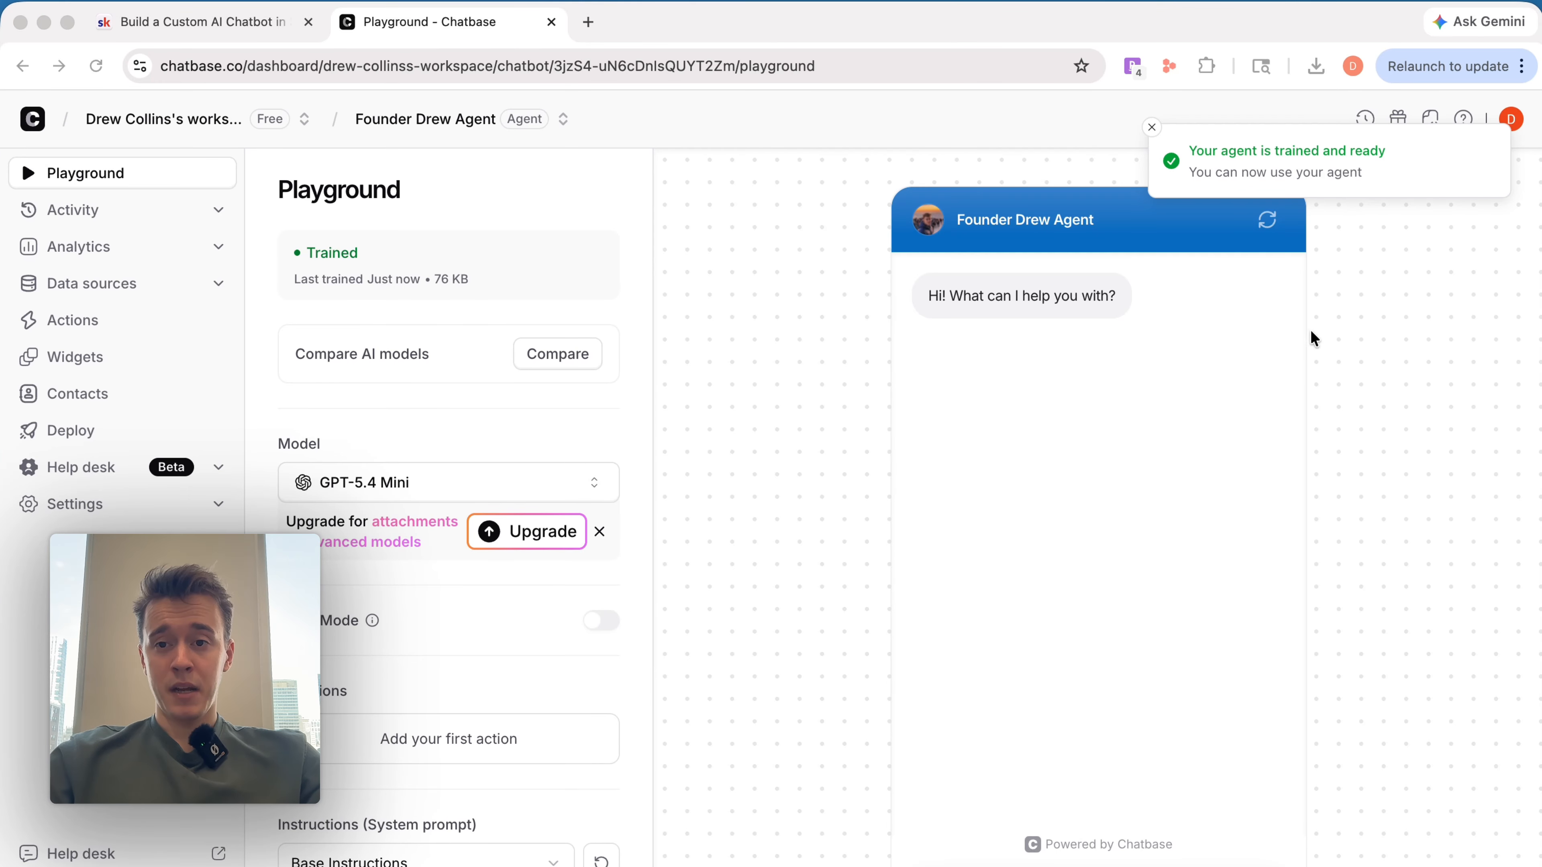
click(1148, 123)
click(1150, 125)
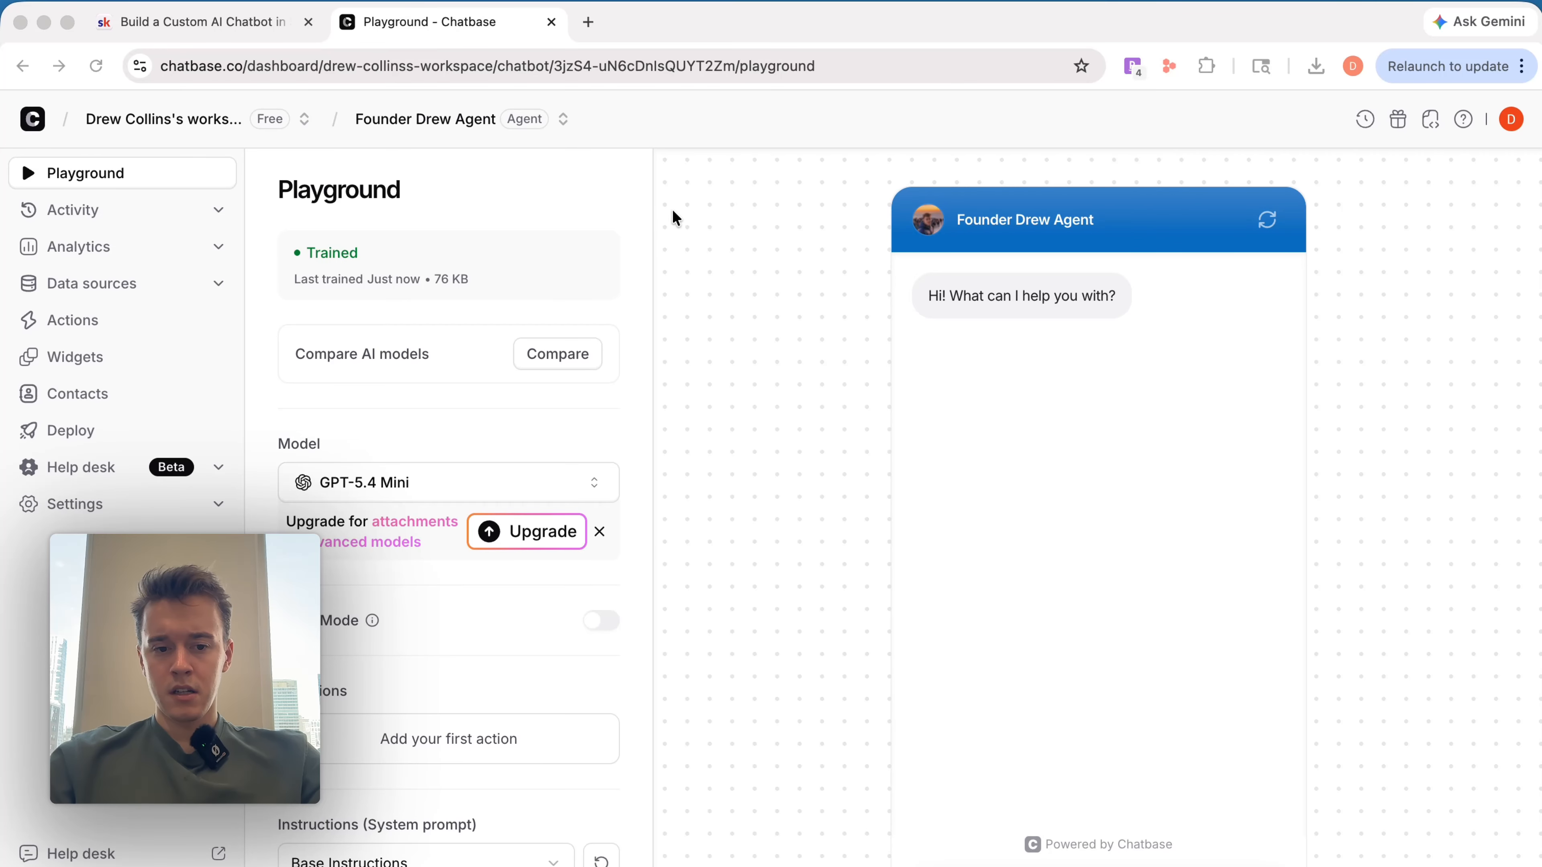
scroll(532, 747, down, 4)
scroll(531, 743, up, 5)
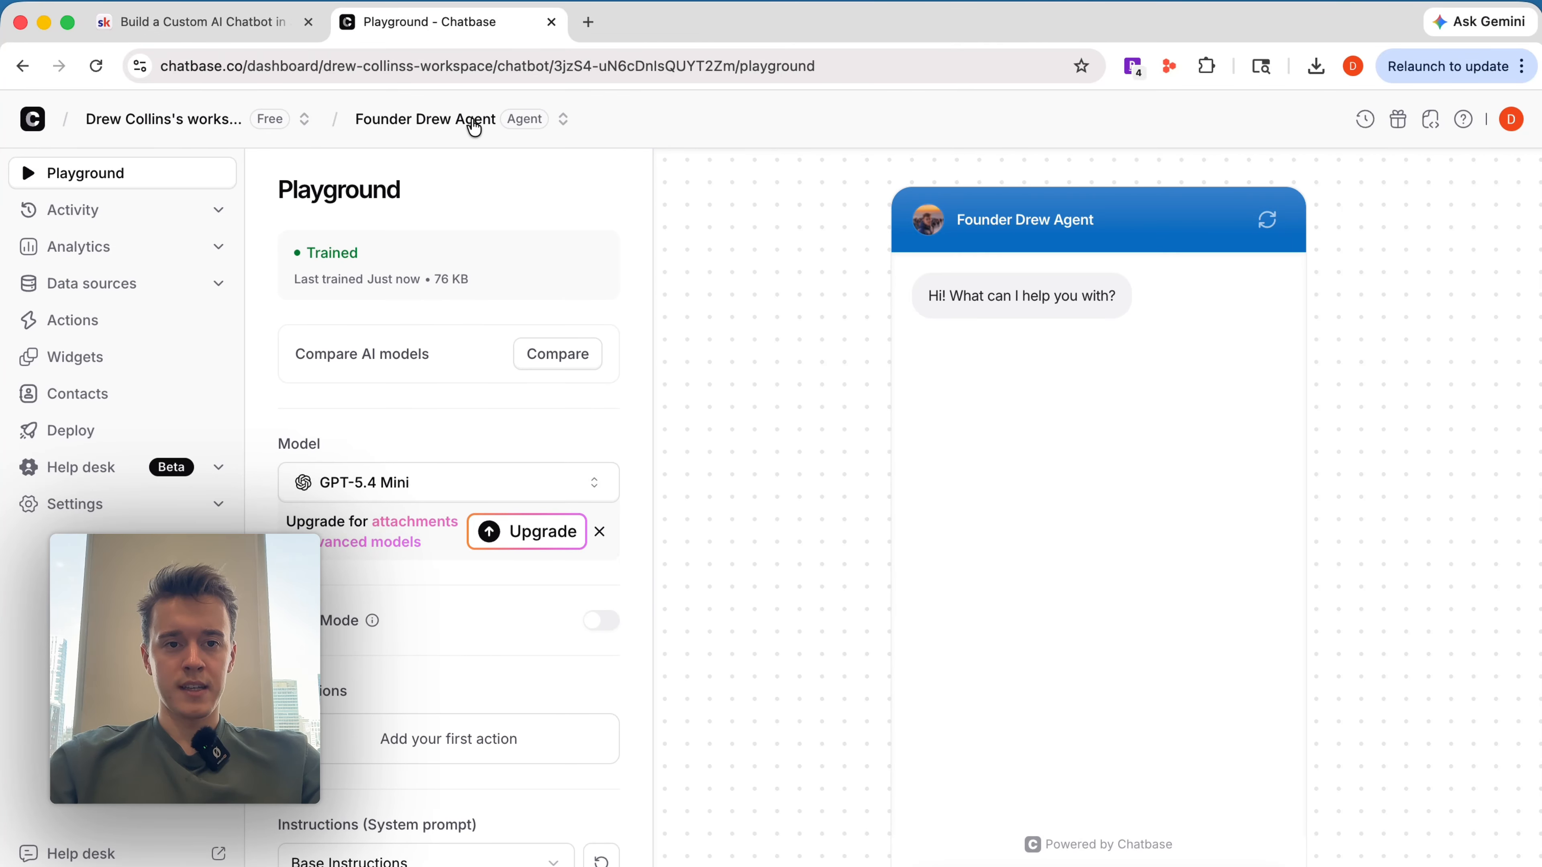
click(559, 119)
click(641, 154)
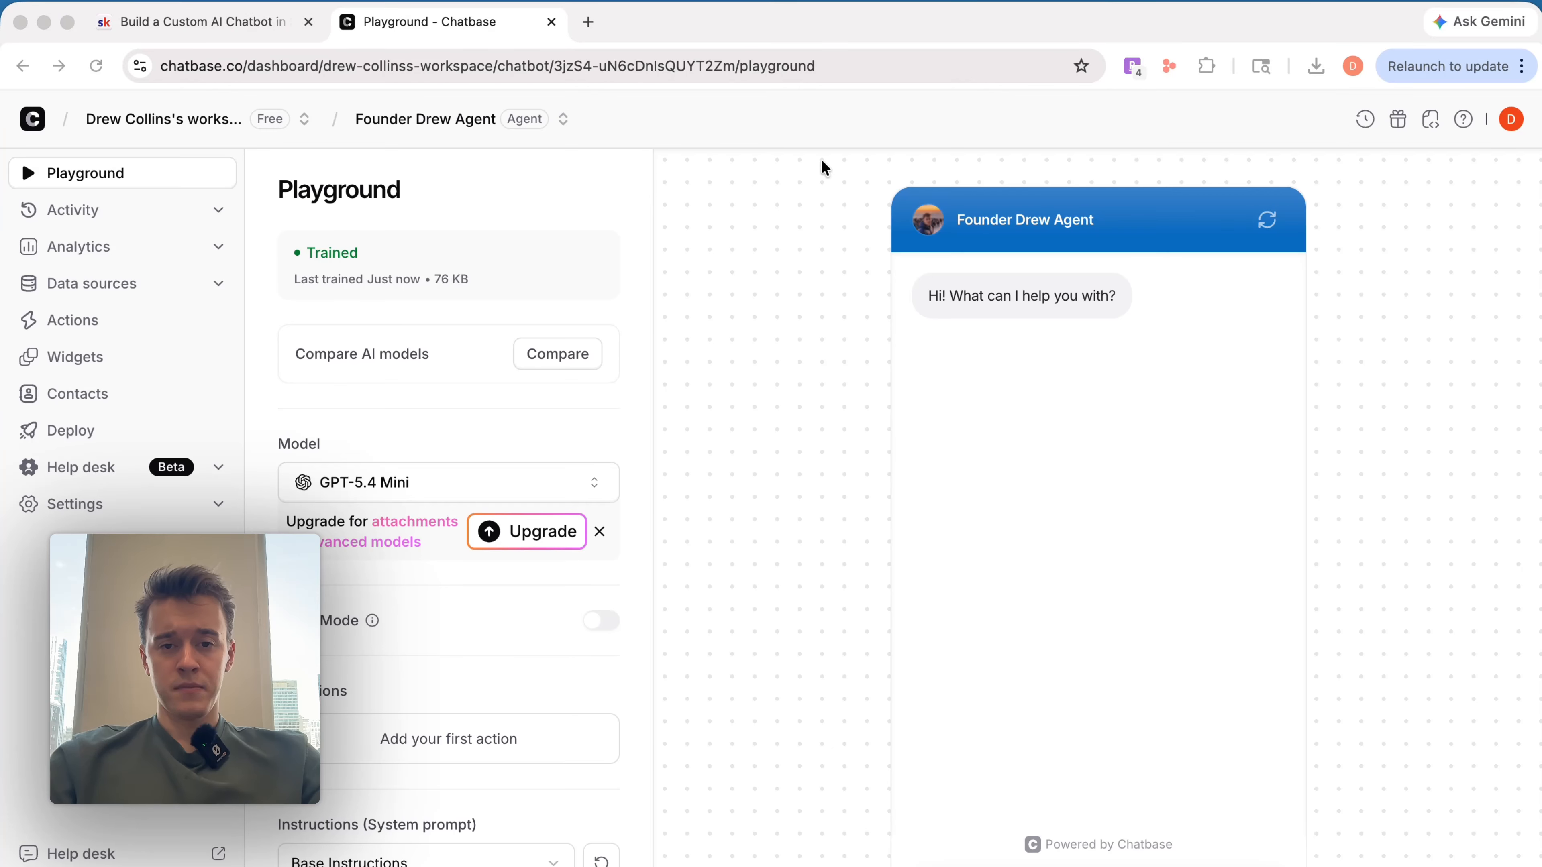
Step: Read the guide's Step 3 on training the agent, including Option A for website links and the pages to include
click(262, 25)
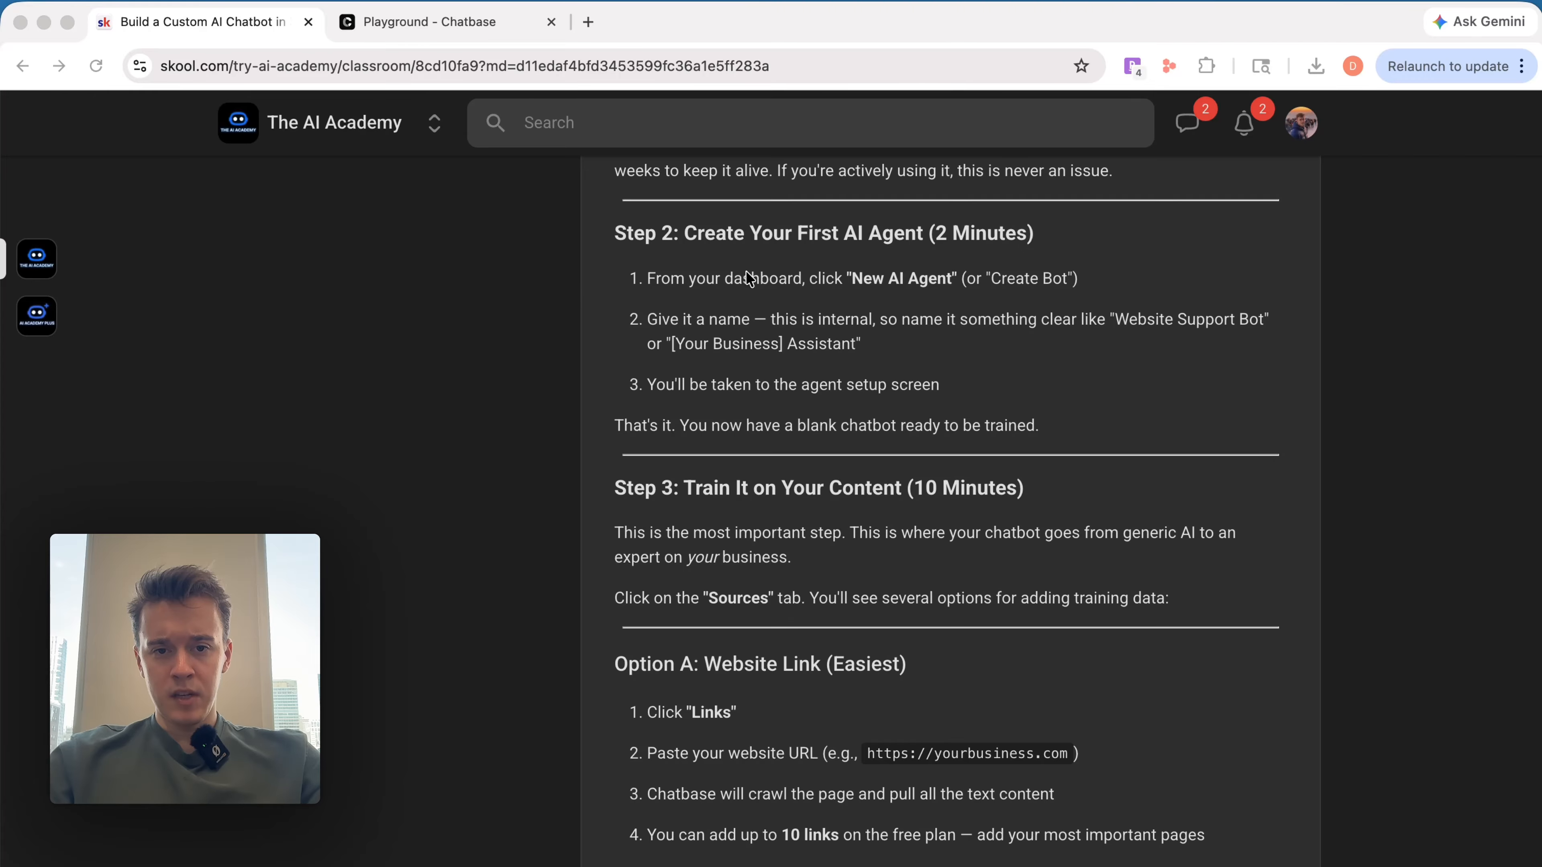
scroll(701, 381, down, 3)
click(393, 25)
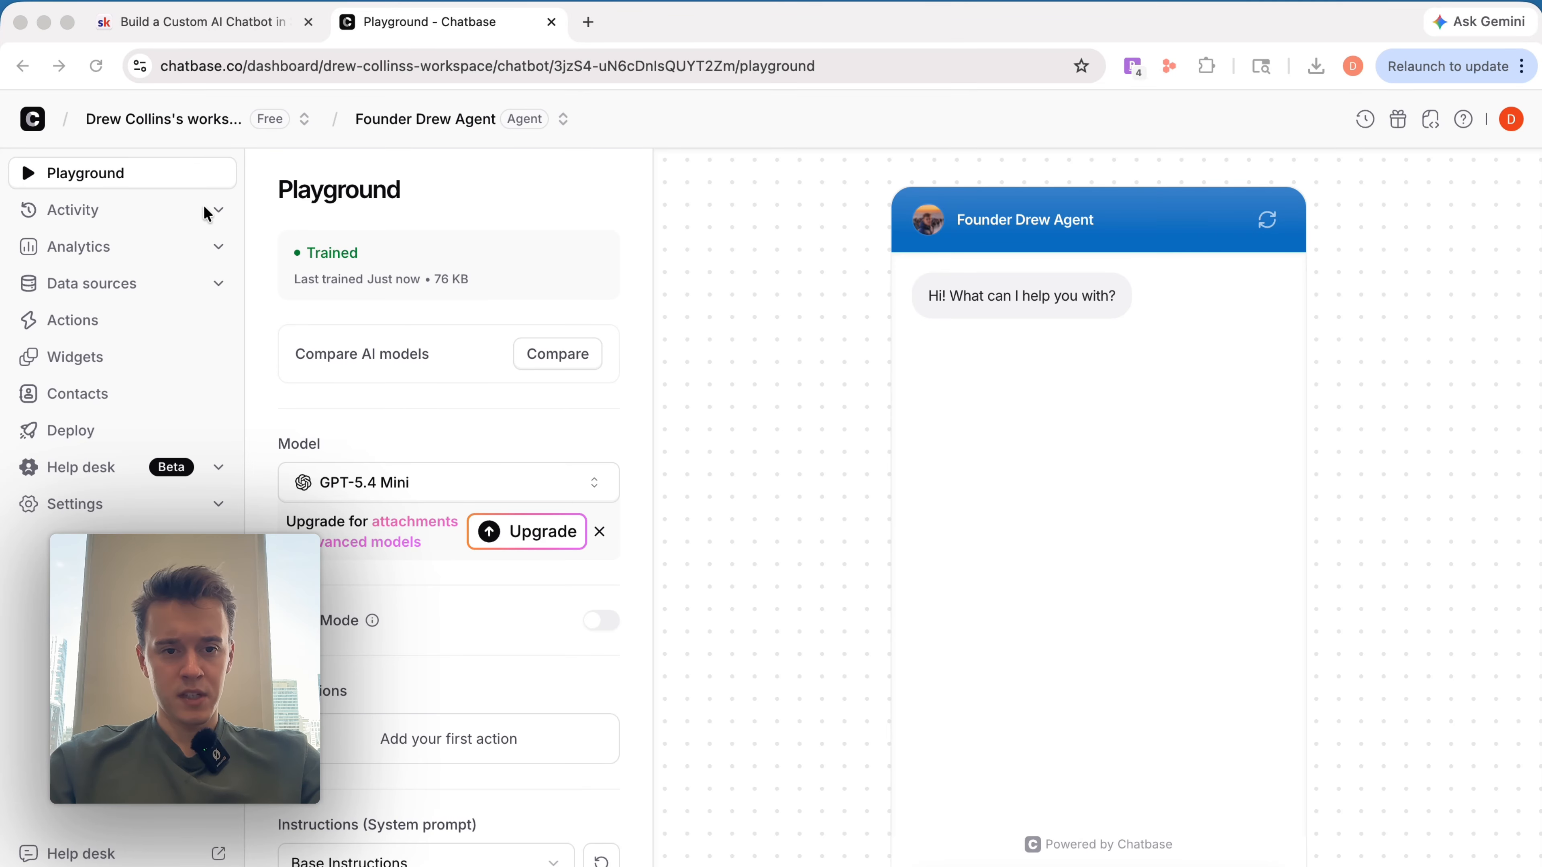
scroll(457, 589, down, 5)
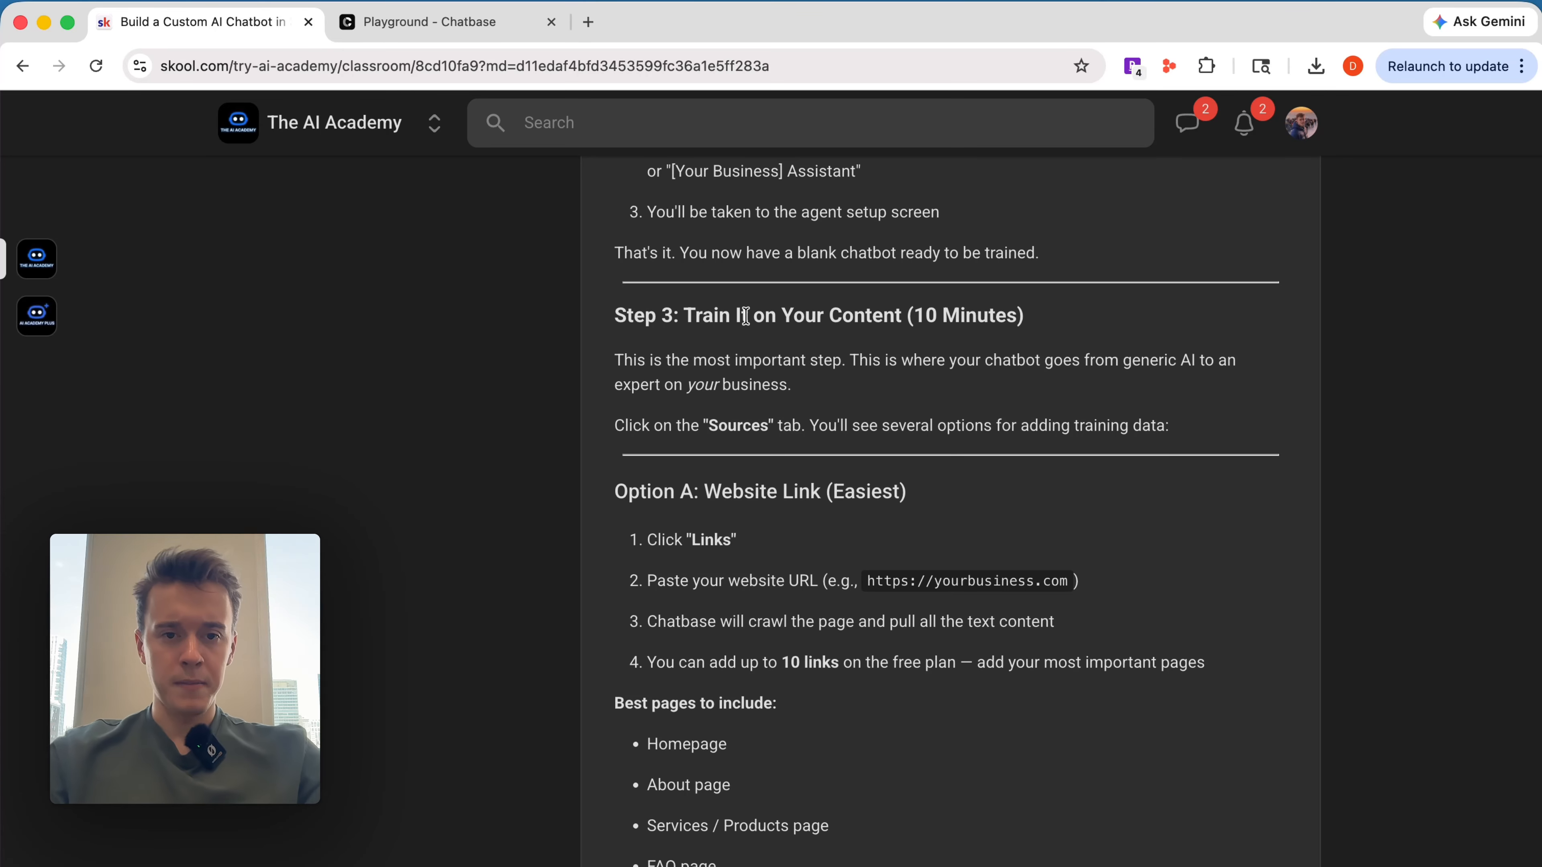
scroll(745, 316, down, 1)
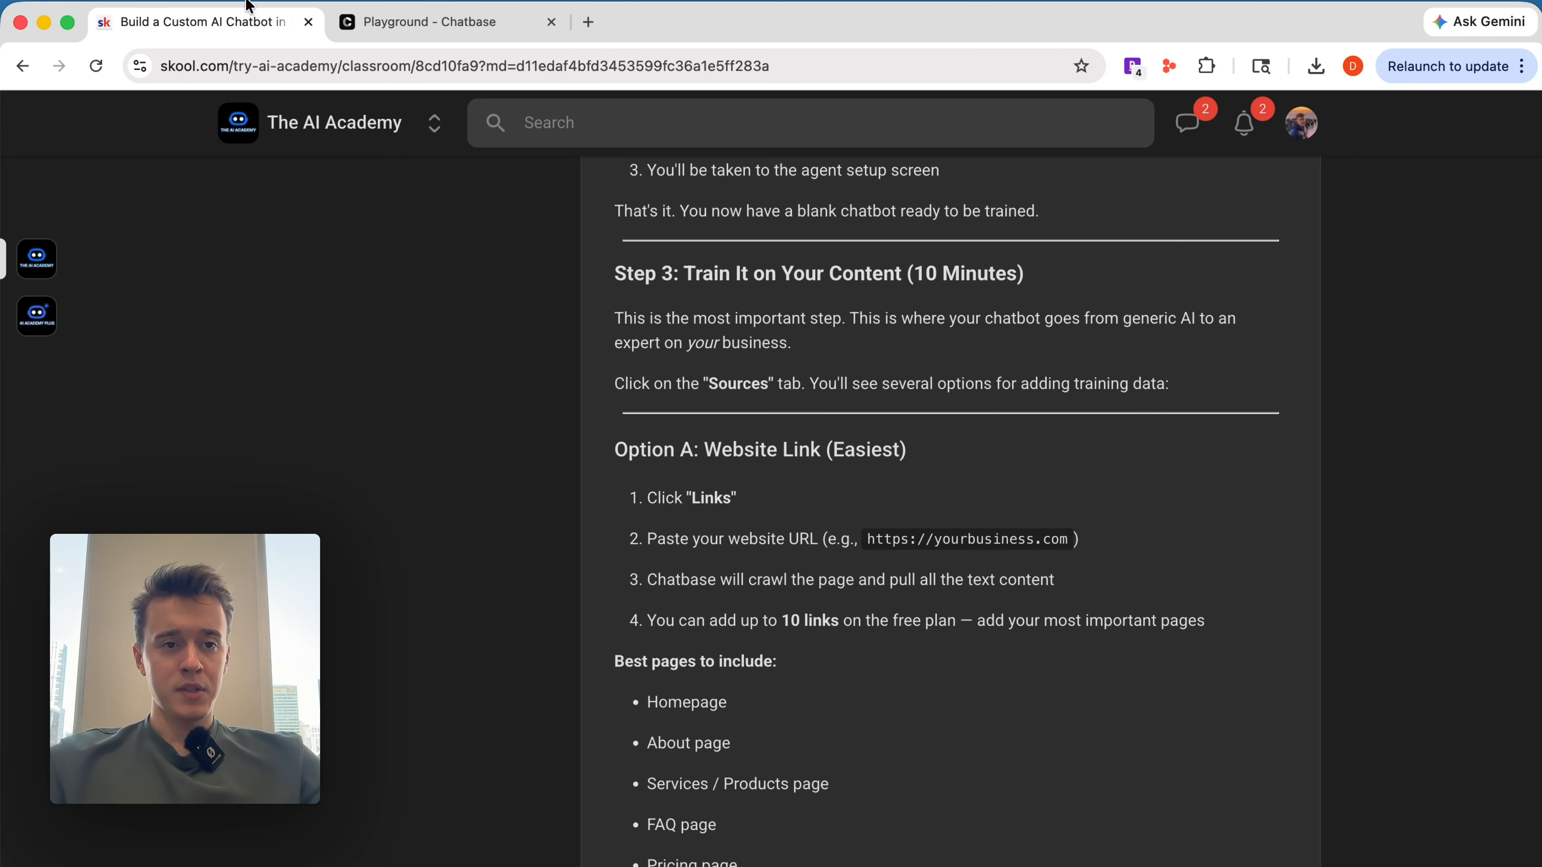
key(super+Tab)
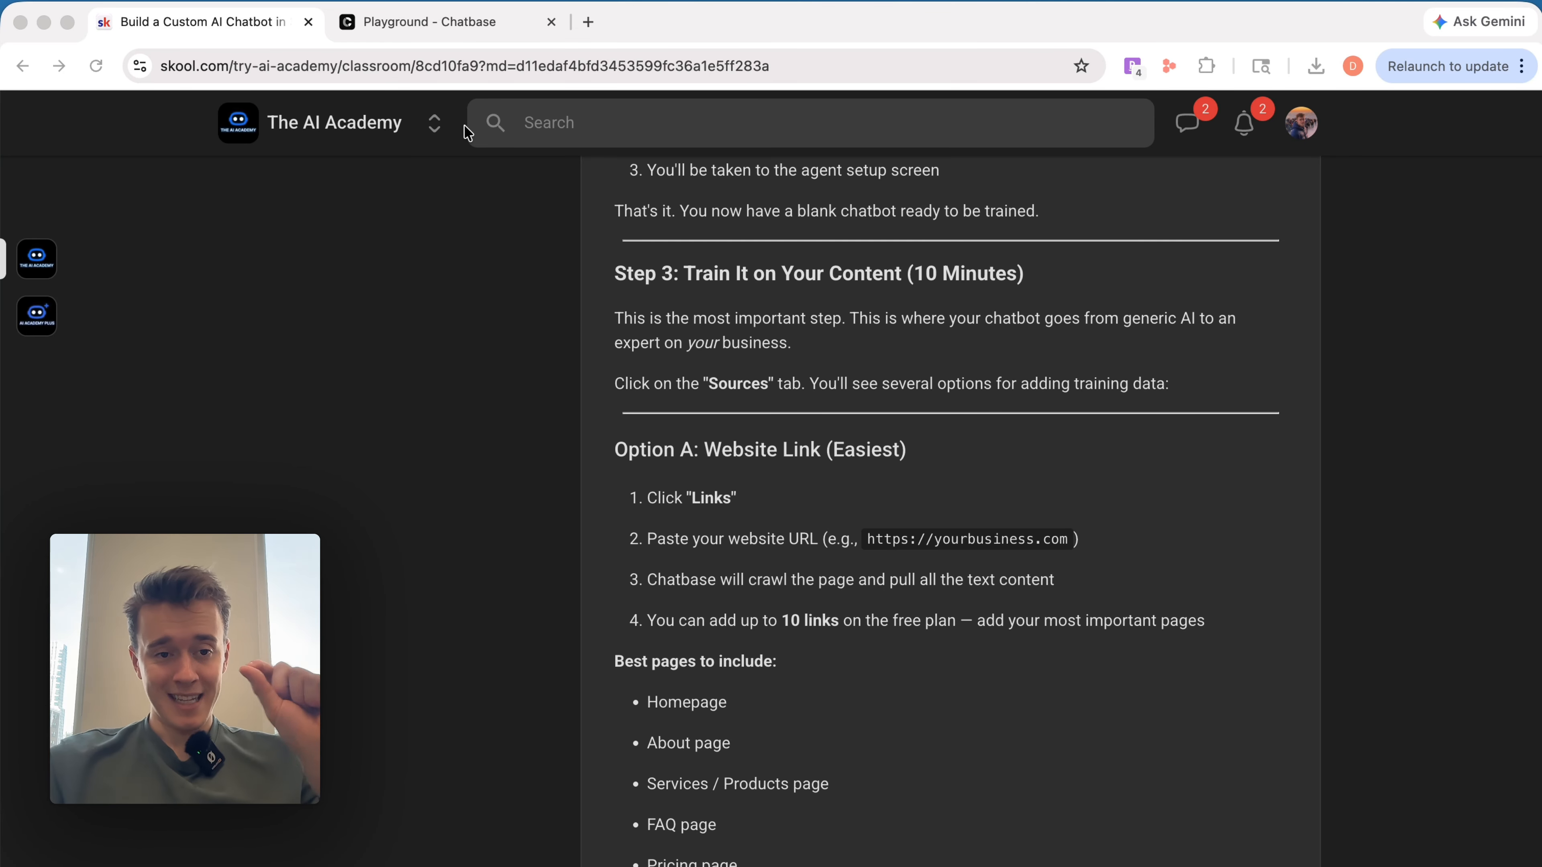
scroll(804, 618, down, 1)
click(631, 421)
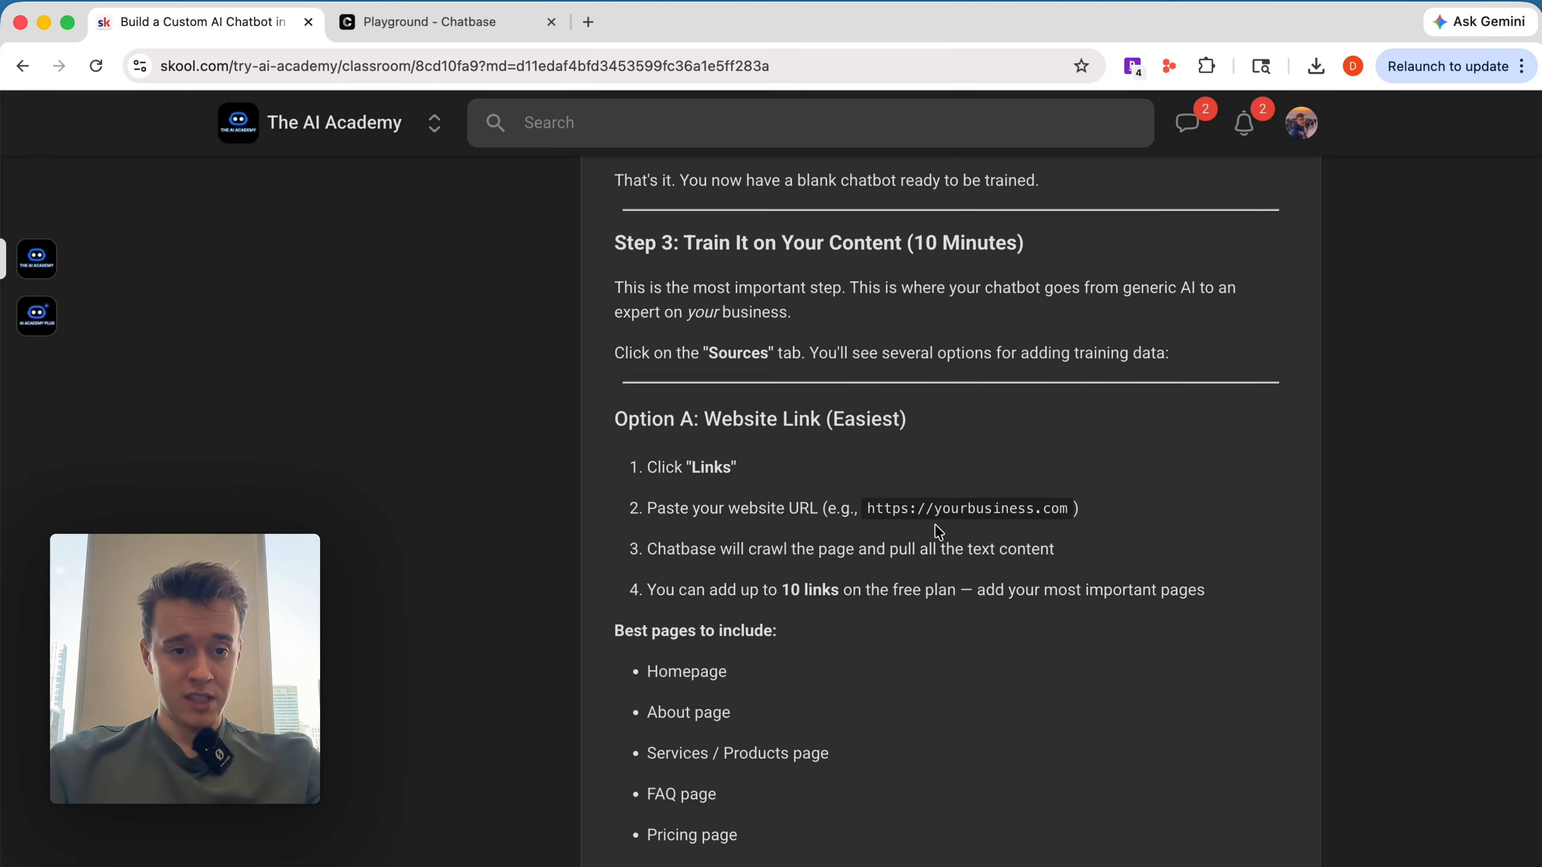
Step: Open founderdrew.com in a new tab, view its Newsletter page and close that page again
key(ctrl+t)
text(fou)
key(Return)
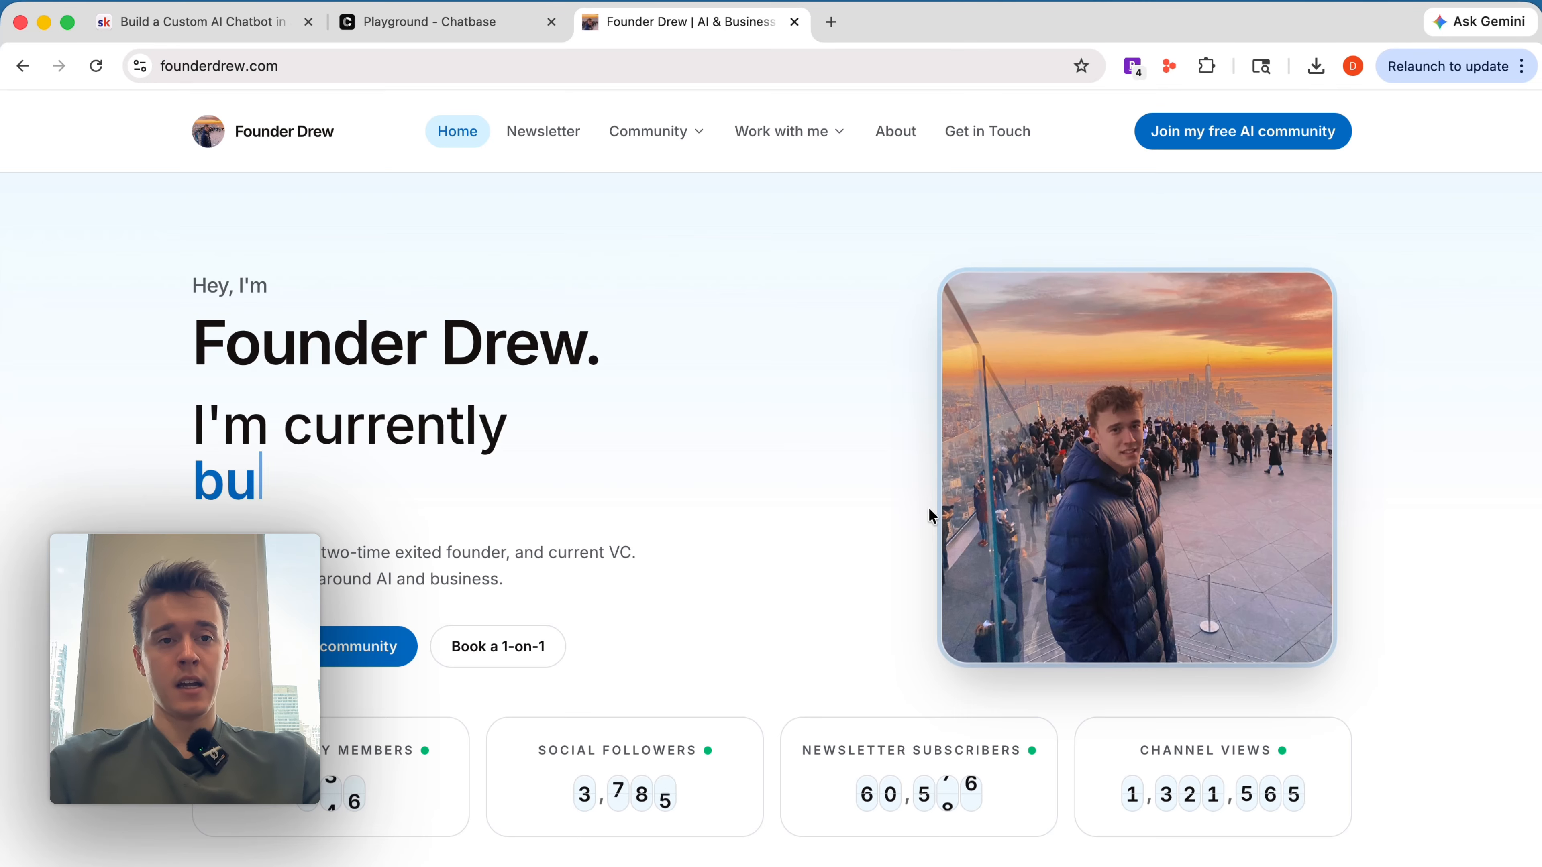
mouse_move(650, 131)
click(548, 135)
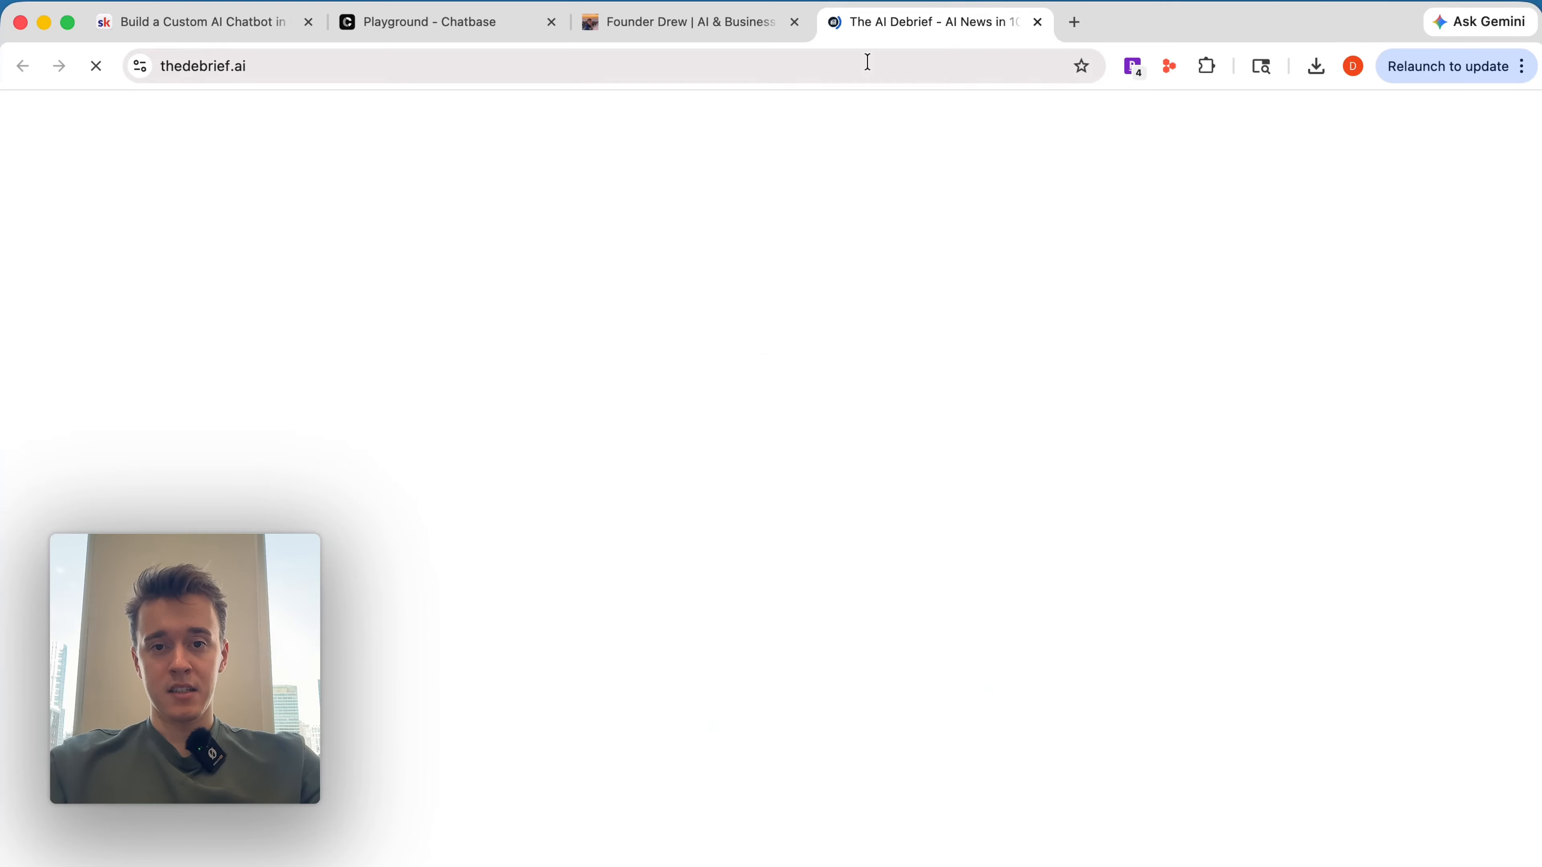
key(super+w)
Step: Check the site's Community pages, including AI Academy Plus, and the services listed under Work with me
mouse_move(705, 157)
mouse_move(652, 132)
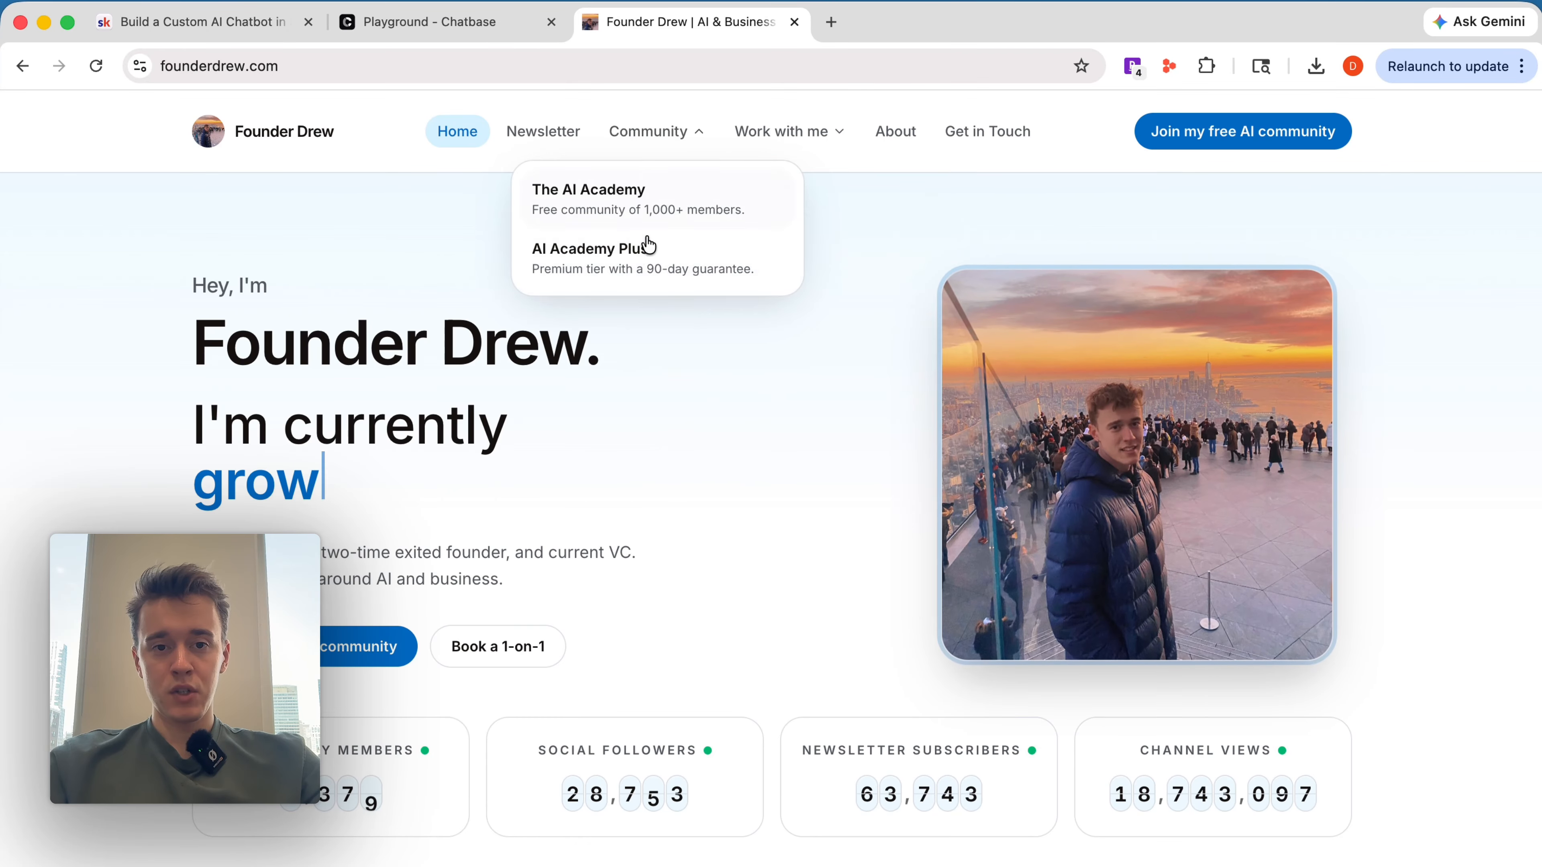
click(644, 248)
key(super+w)
mouse_move(770, 165)
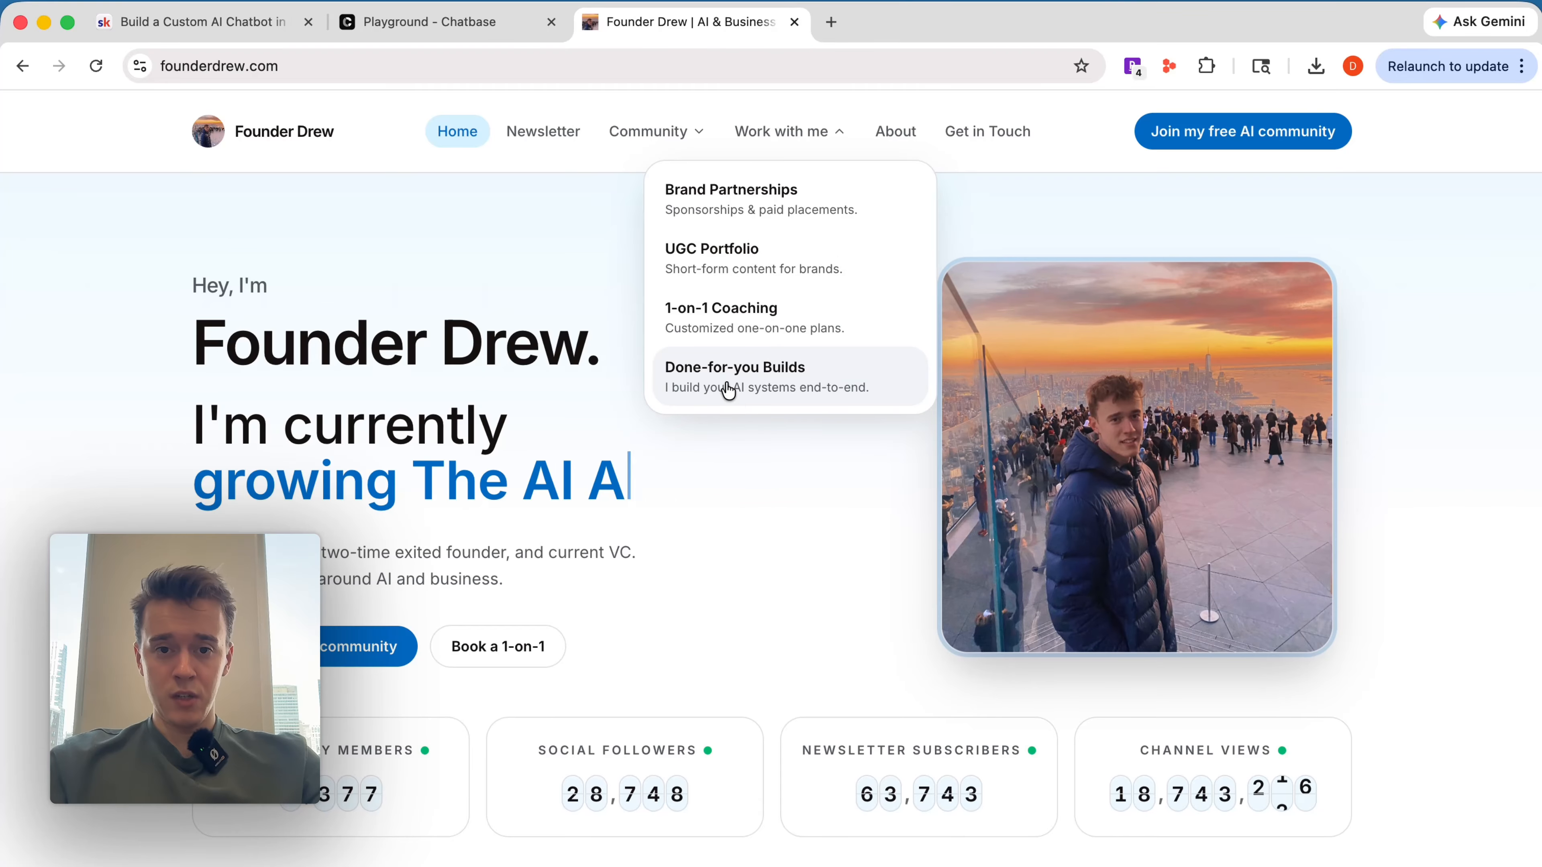
Step: Open the website's About page and look through its content
click(897, 132)
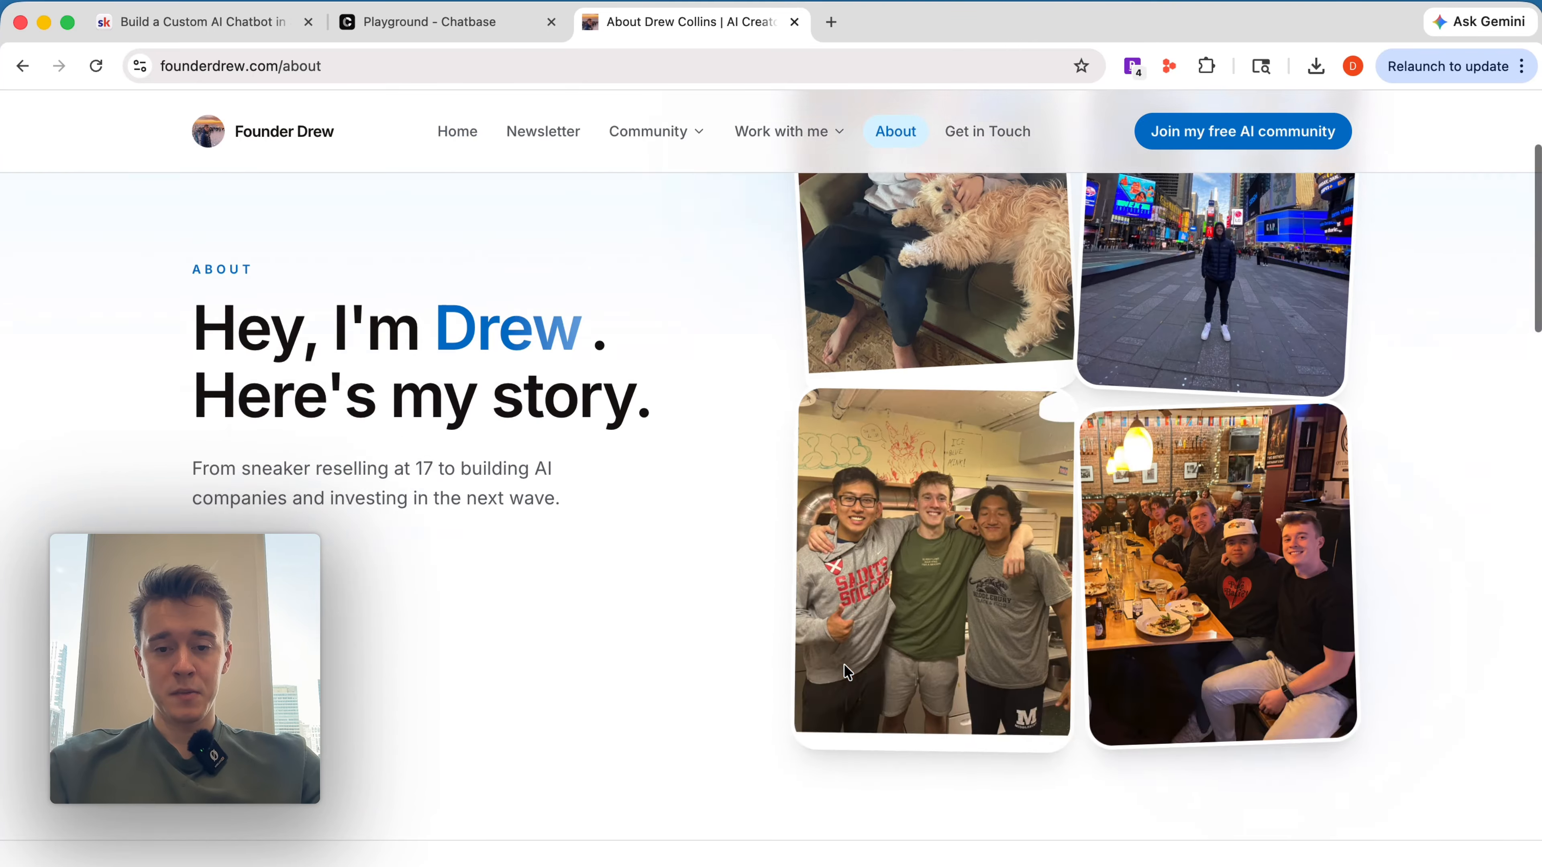
scroll(843, 663, down, 10)
scroll(847, 662, up, 2)
scroll(847, 662, up, 10)
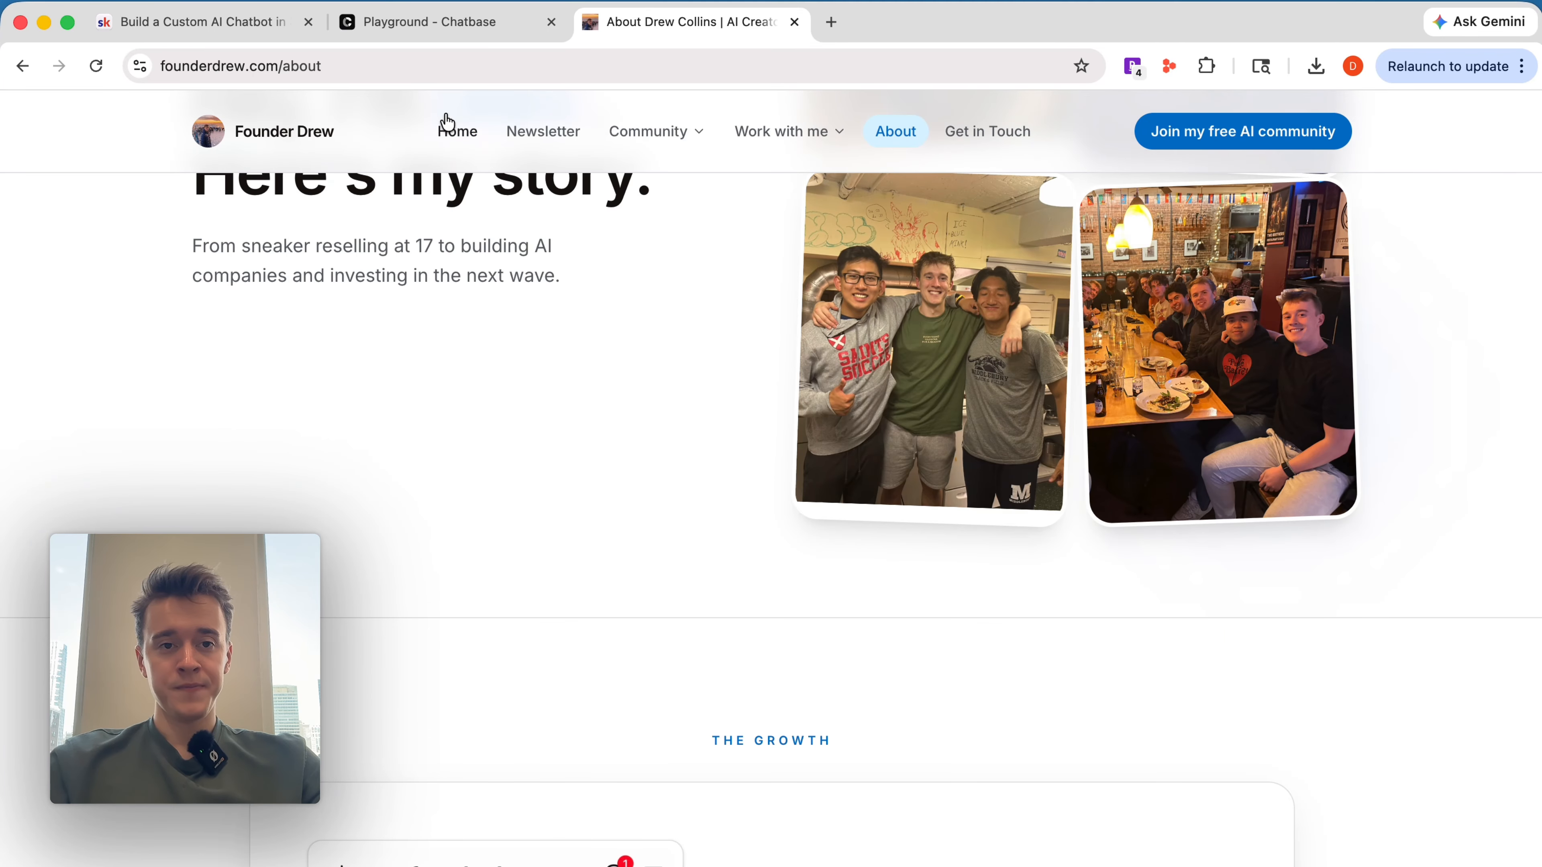
Step: Look through the website's Home page and close the site
click(437, 128)
scroll(553, 702, down, 6)
scroll(650, 699, down, 15)
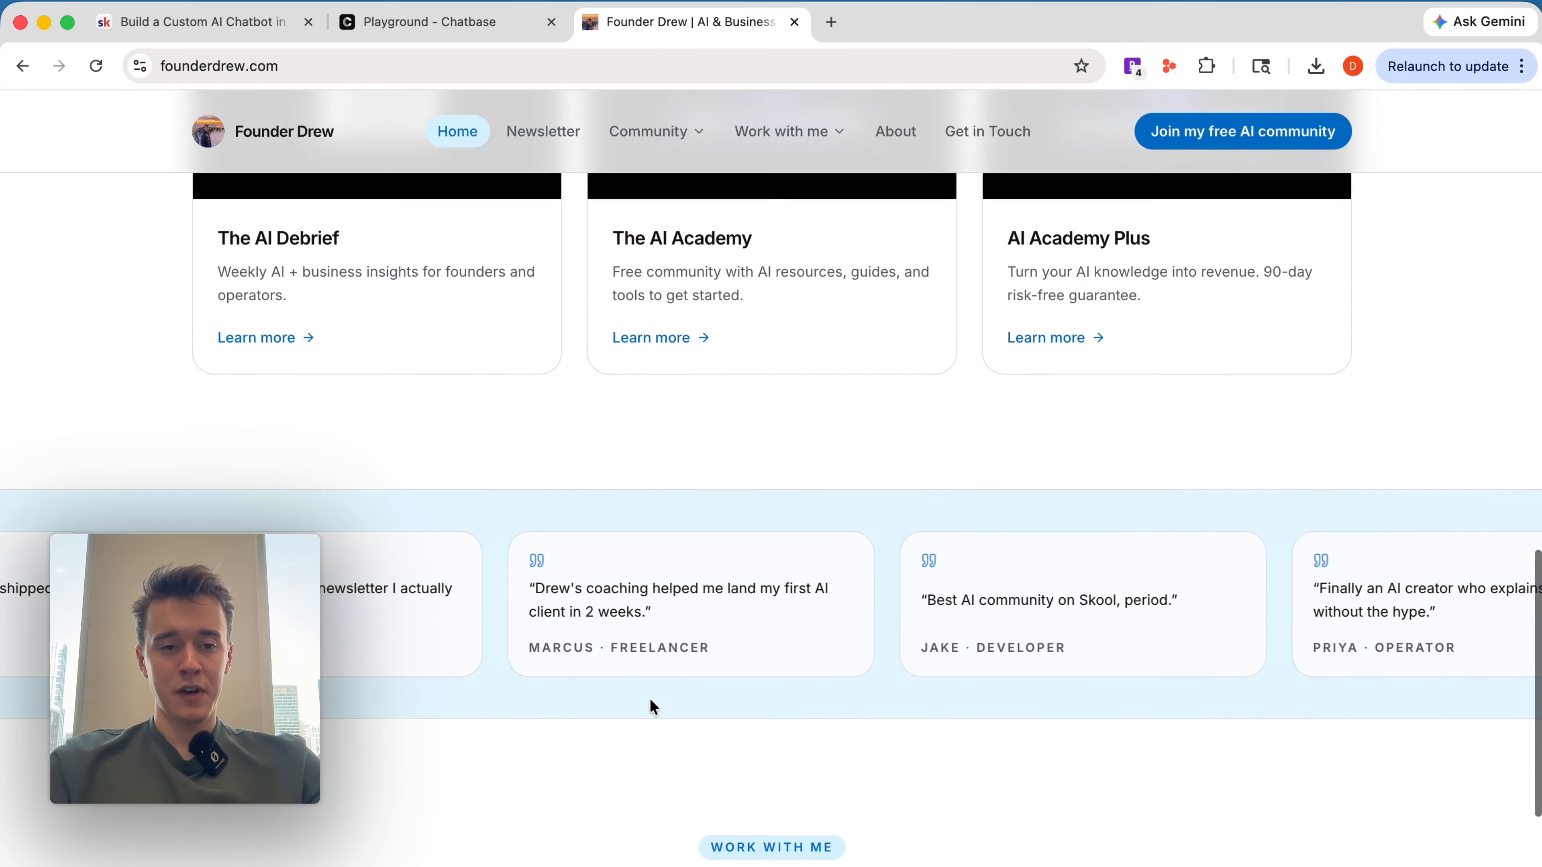
key(super+w)
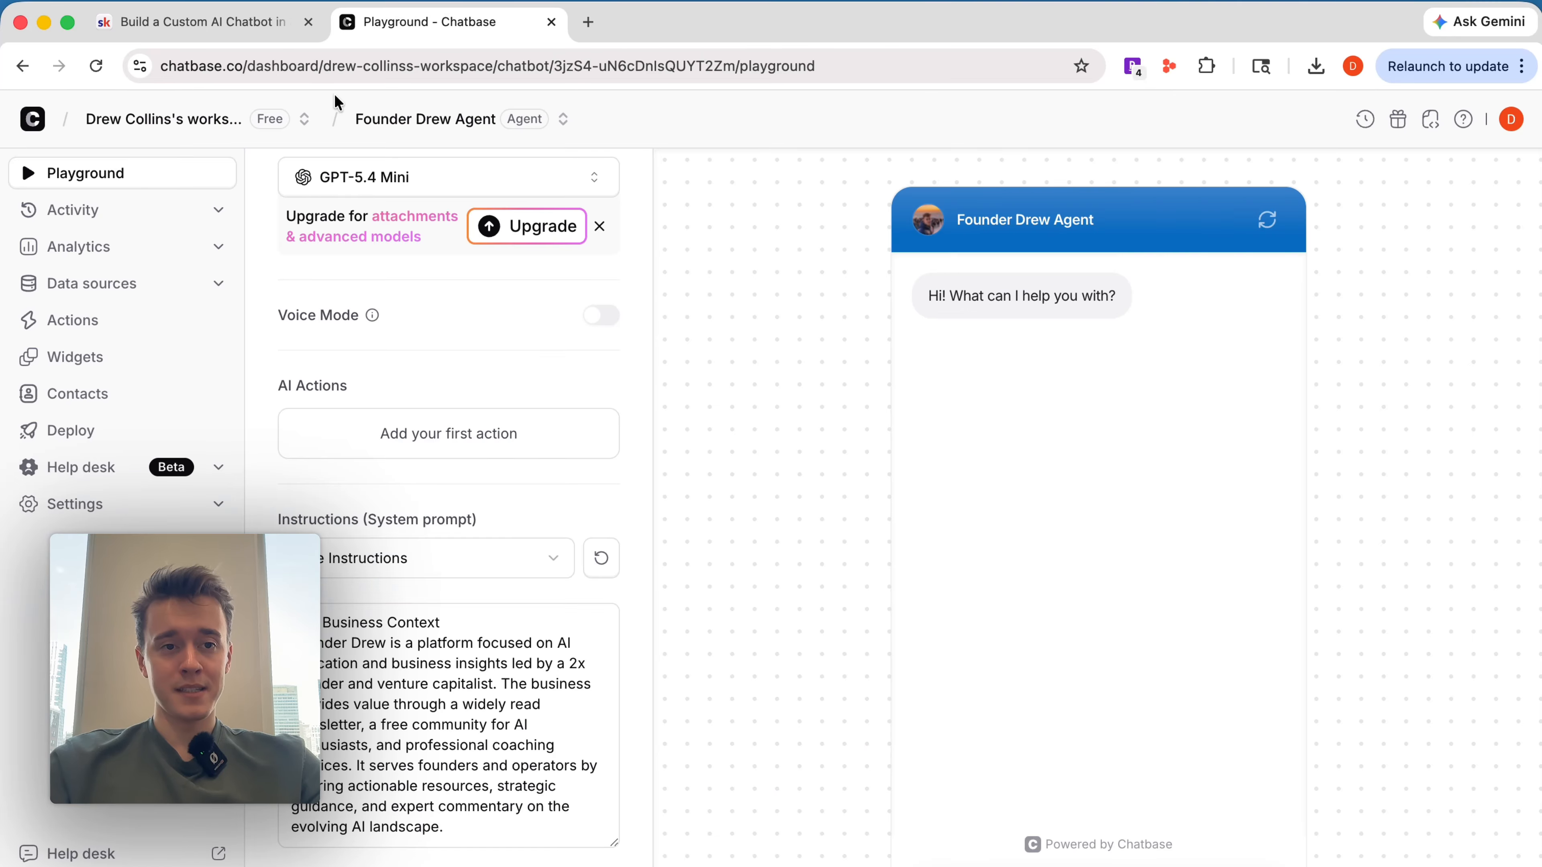
Step: Return to the AI Academy guide and read the best pages to include and Option B on uploading files
click(294, 24)
scroll(735, 585, down, 10)
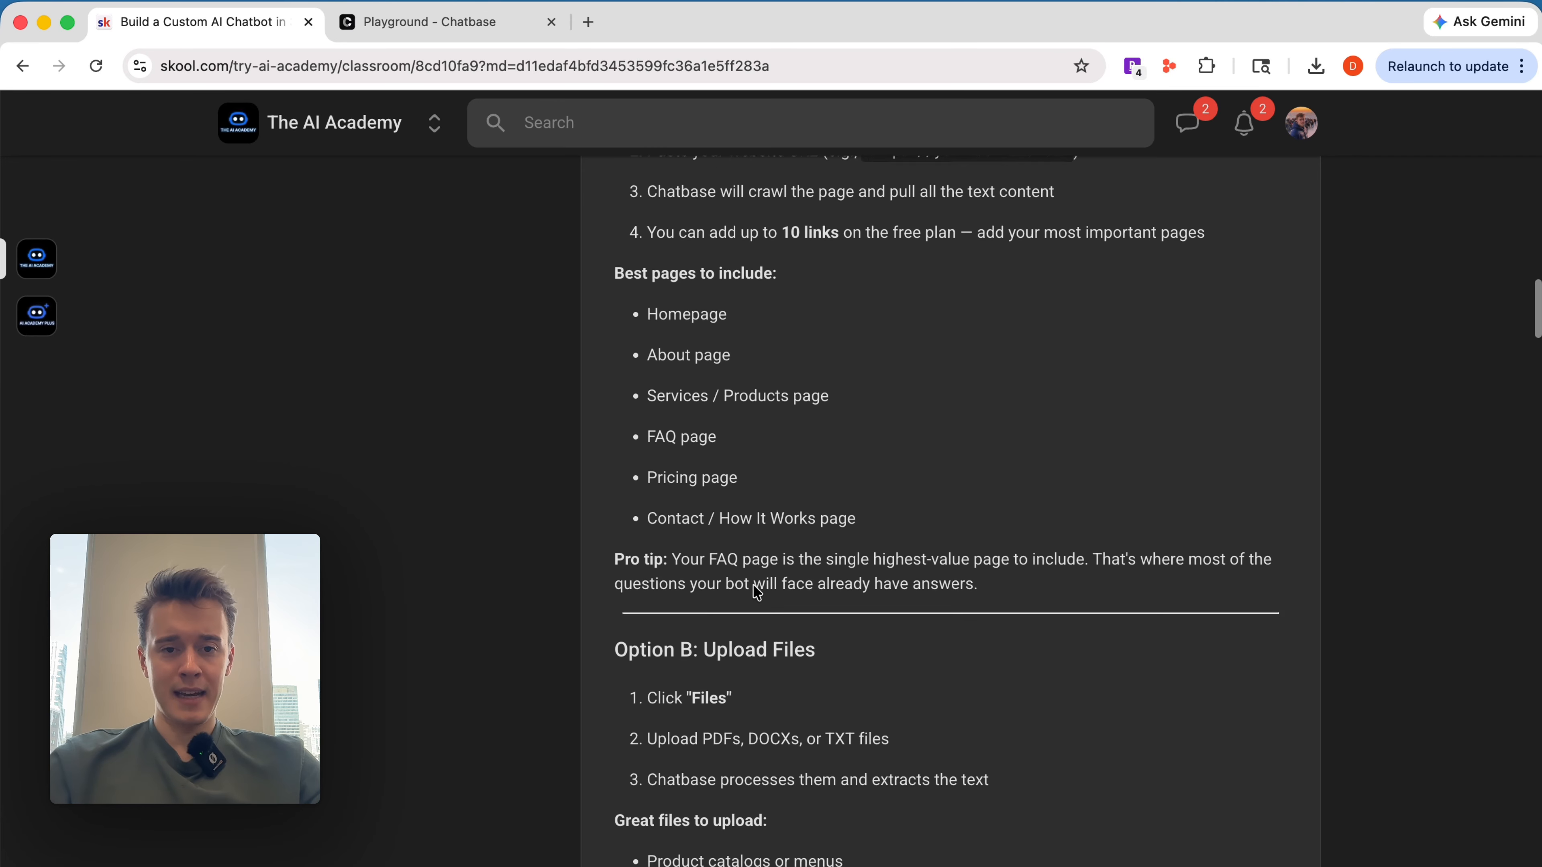
mouse_move(610, 369)
mouse_down()
mouse_move(1015, 753)
mouse_move(614, 364)
mouse_up()
click(1013, 757)
click(647, 411)
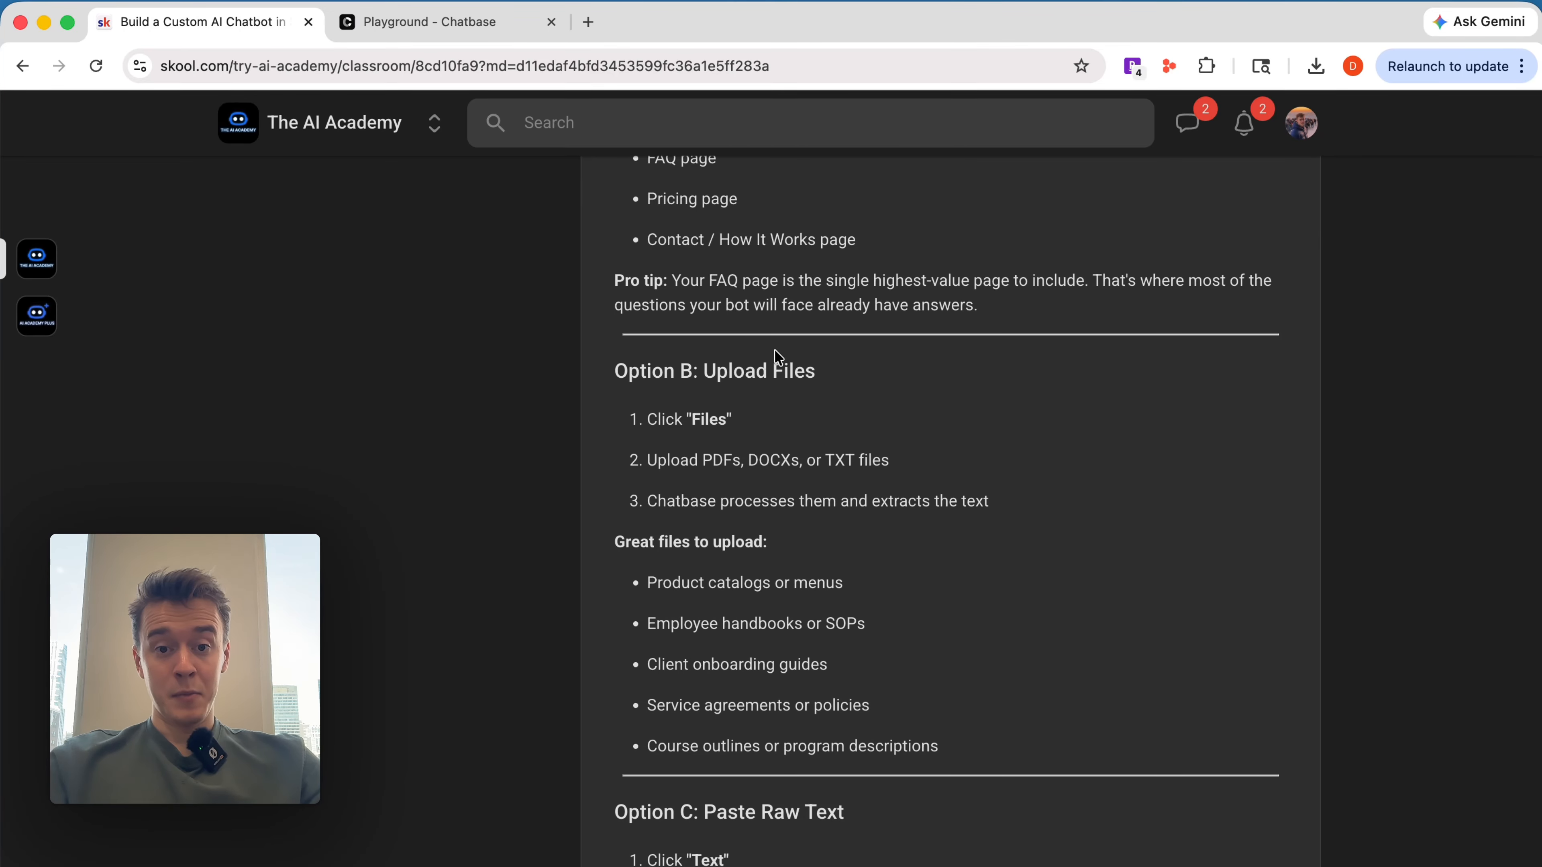
scroll(779, 357, down, 8)
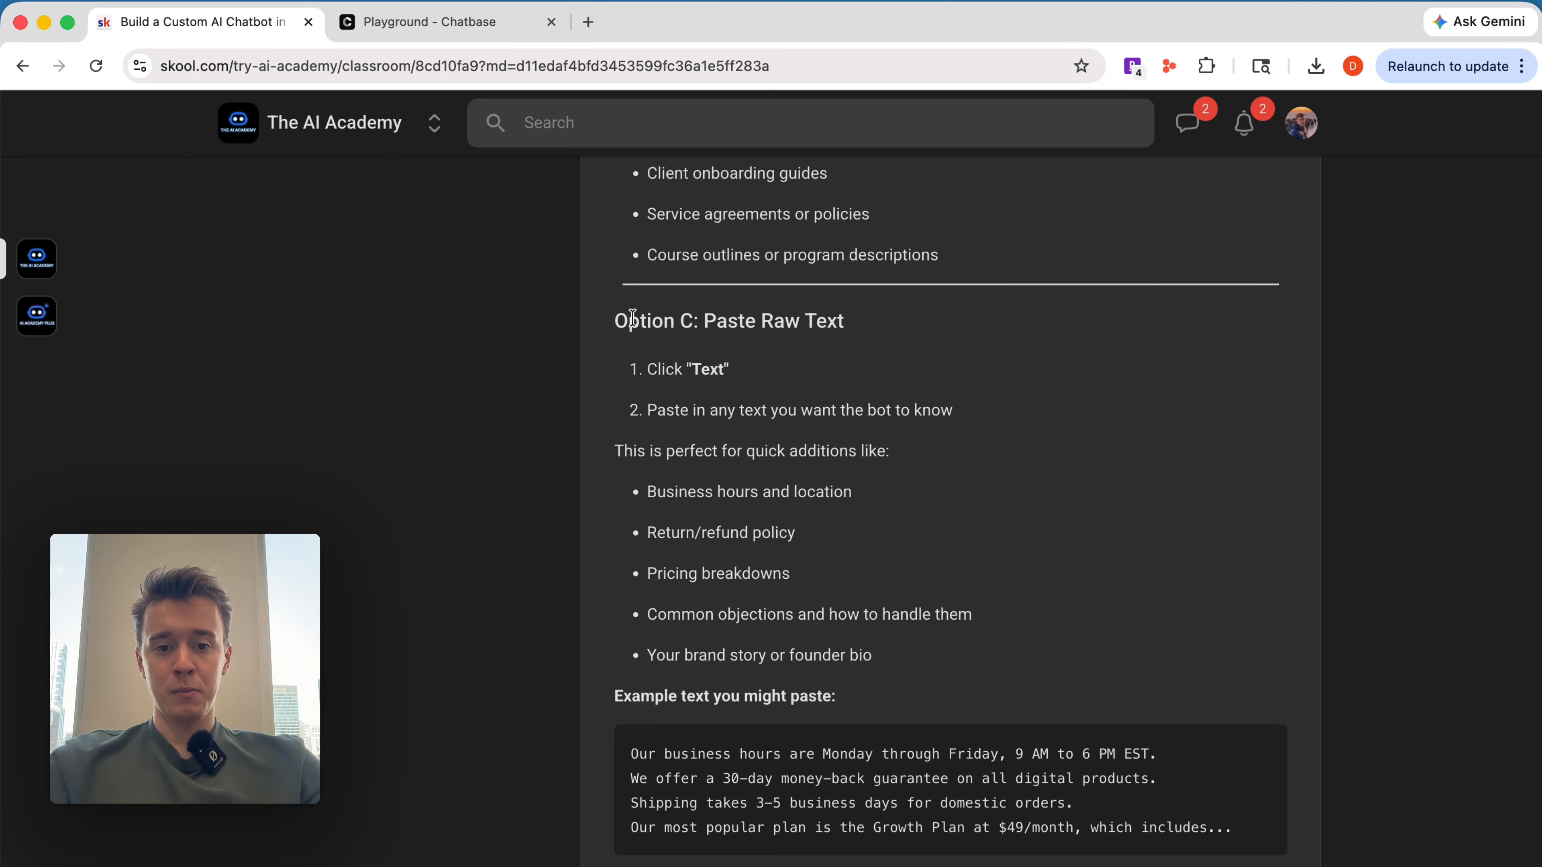
Step: Read the guide's Option C on pasting raw text, including the suggested additions and the example text
drag(631, 319, 881, 607)
click(860, 606)
scroll(837, 546, down, 2)
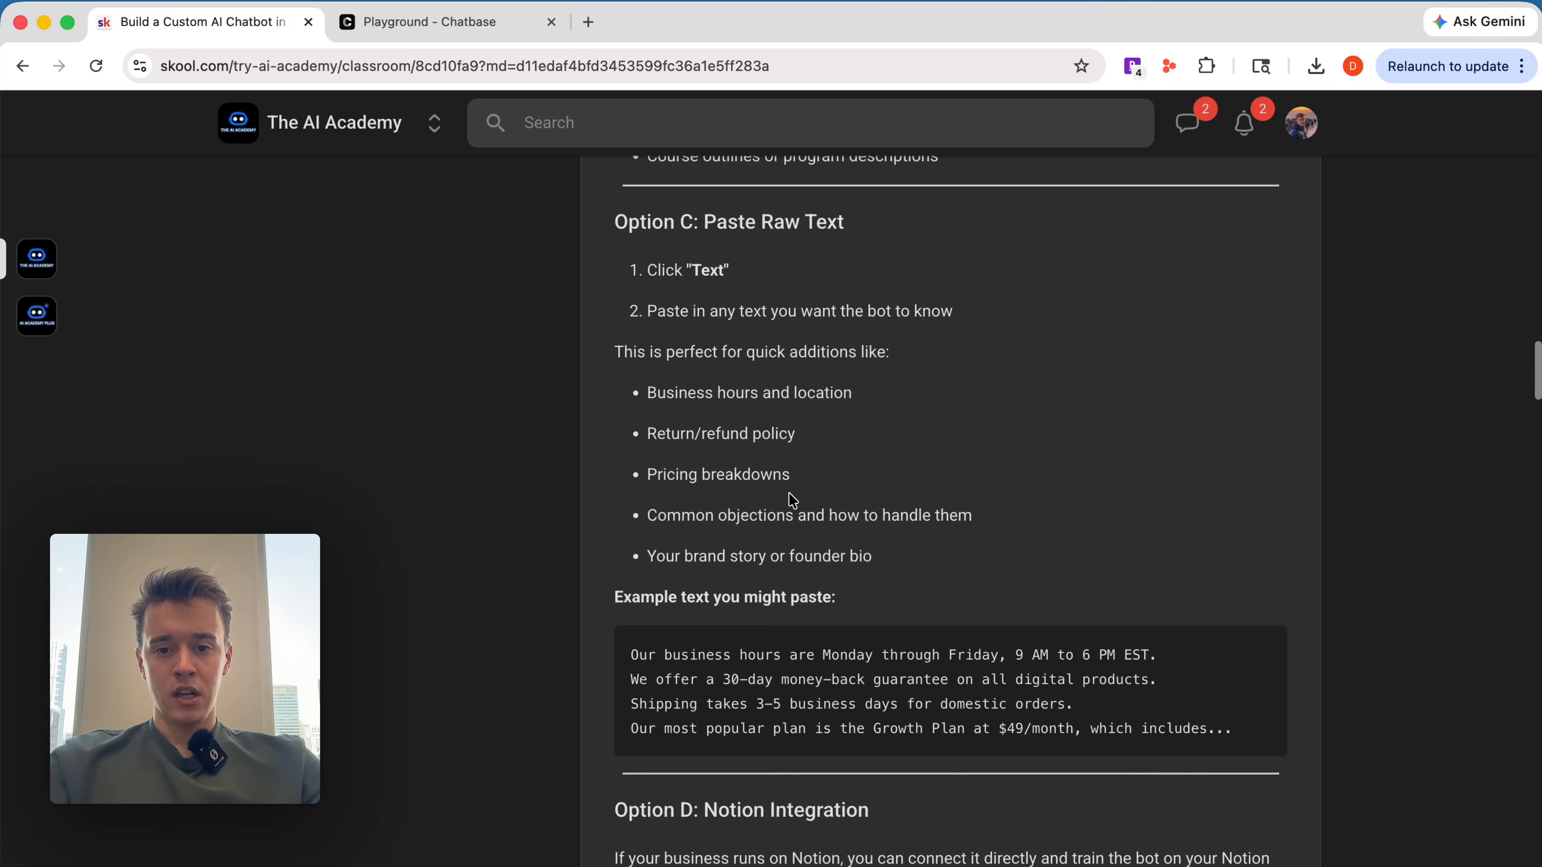
triple_click(788, 680)
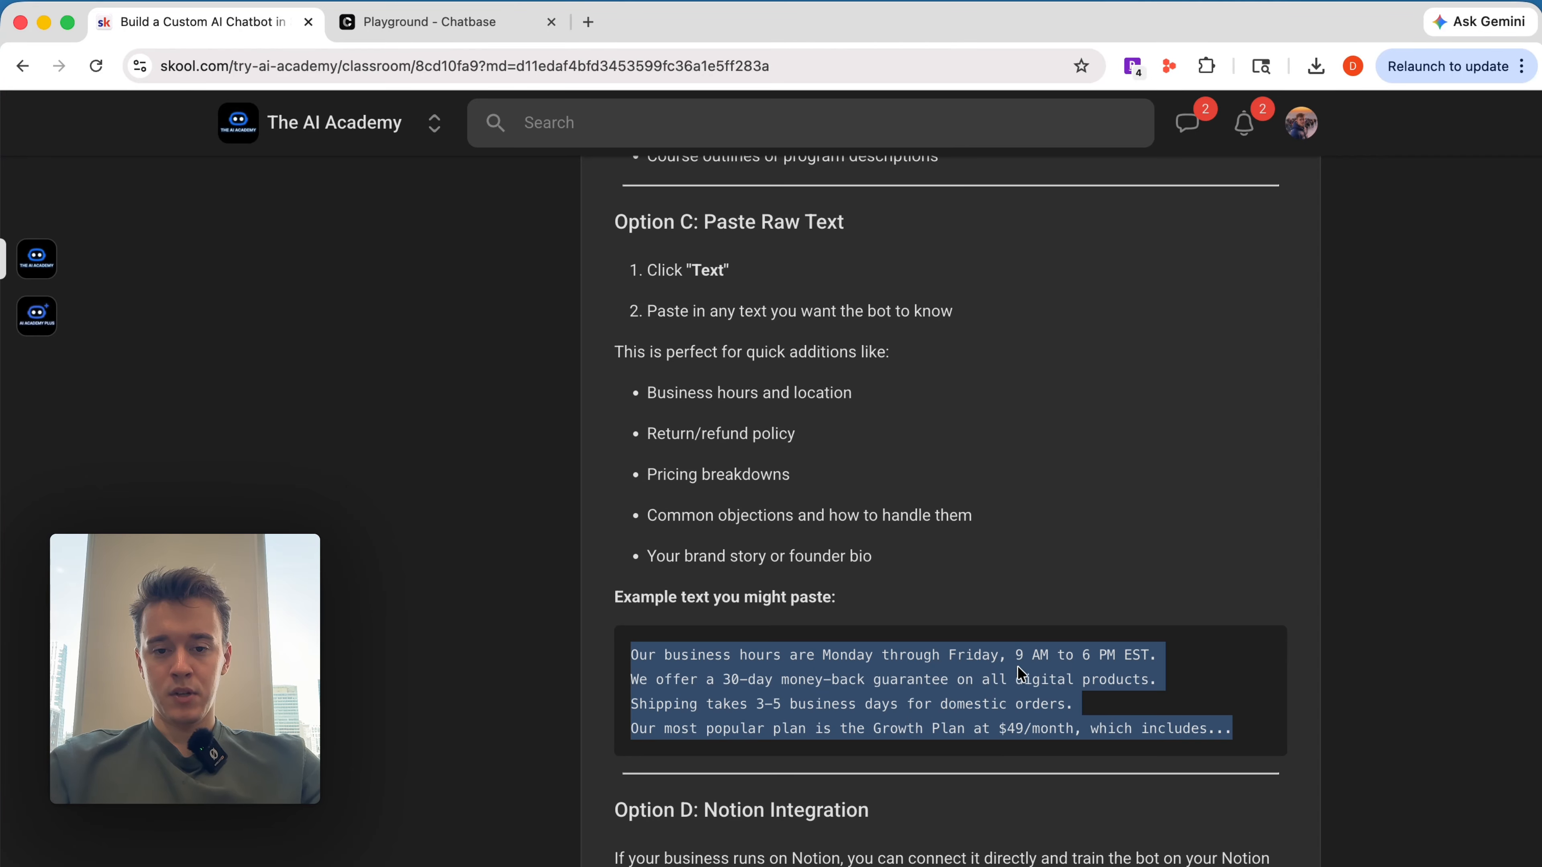
scroll(764, 458, up, 1)
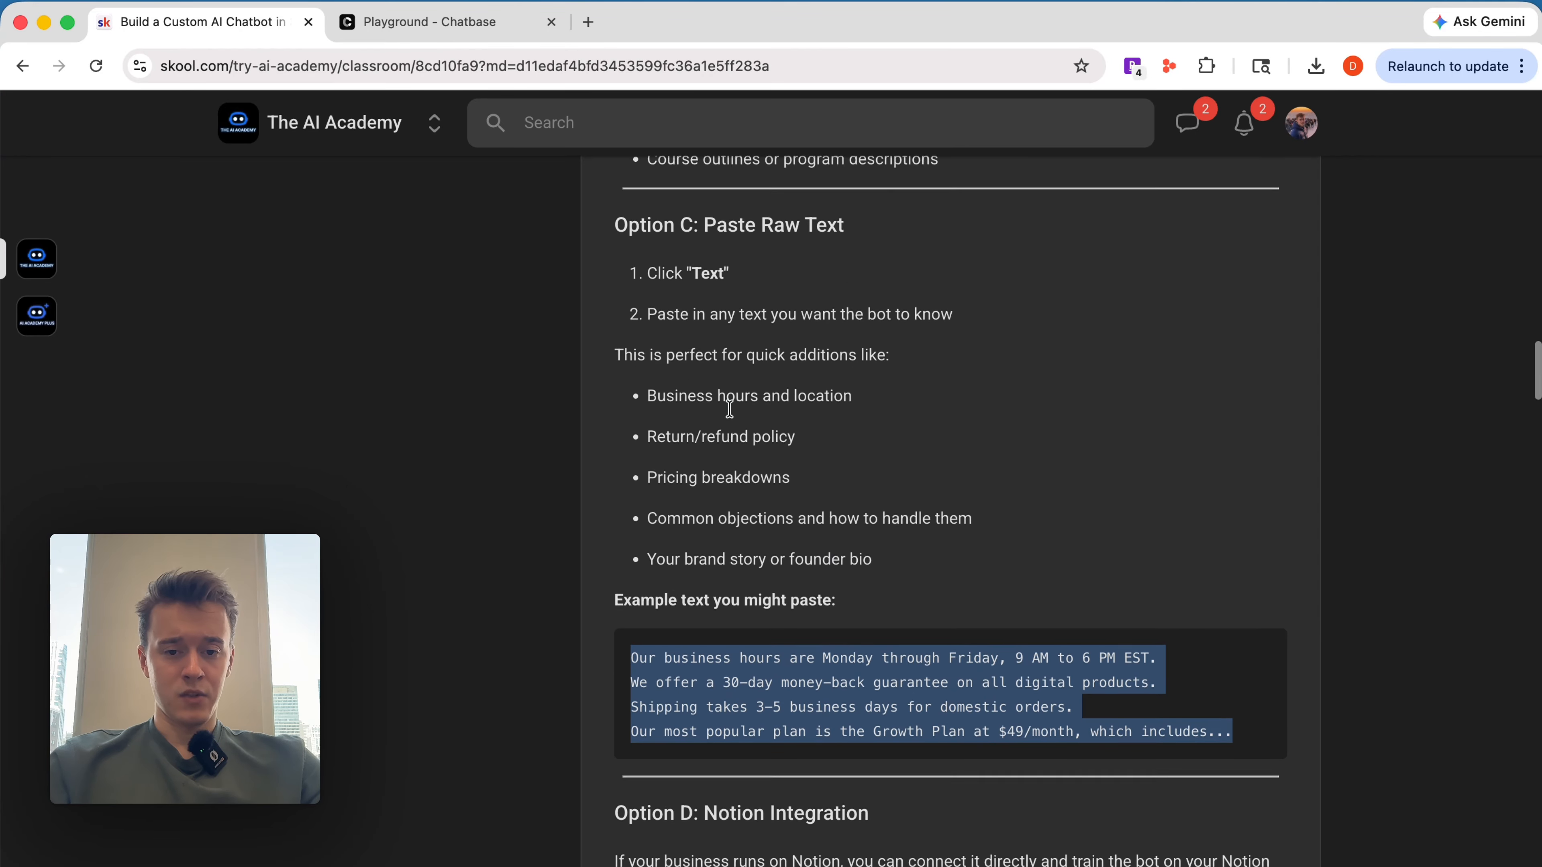
scroll(729, 404, down, 15)
scroll(733, 415, down, 10)
scroll(732, 415, up, 20)
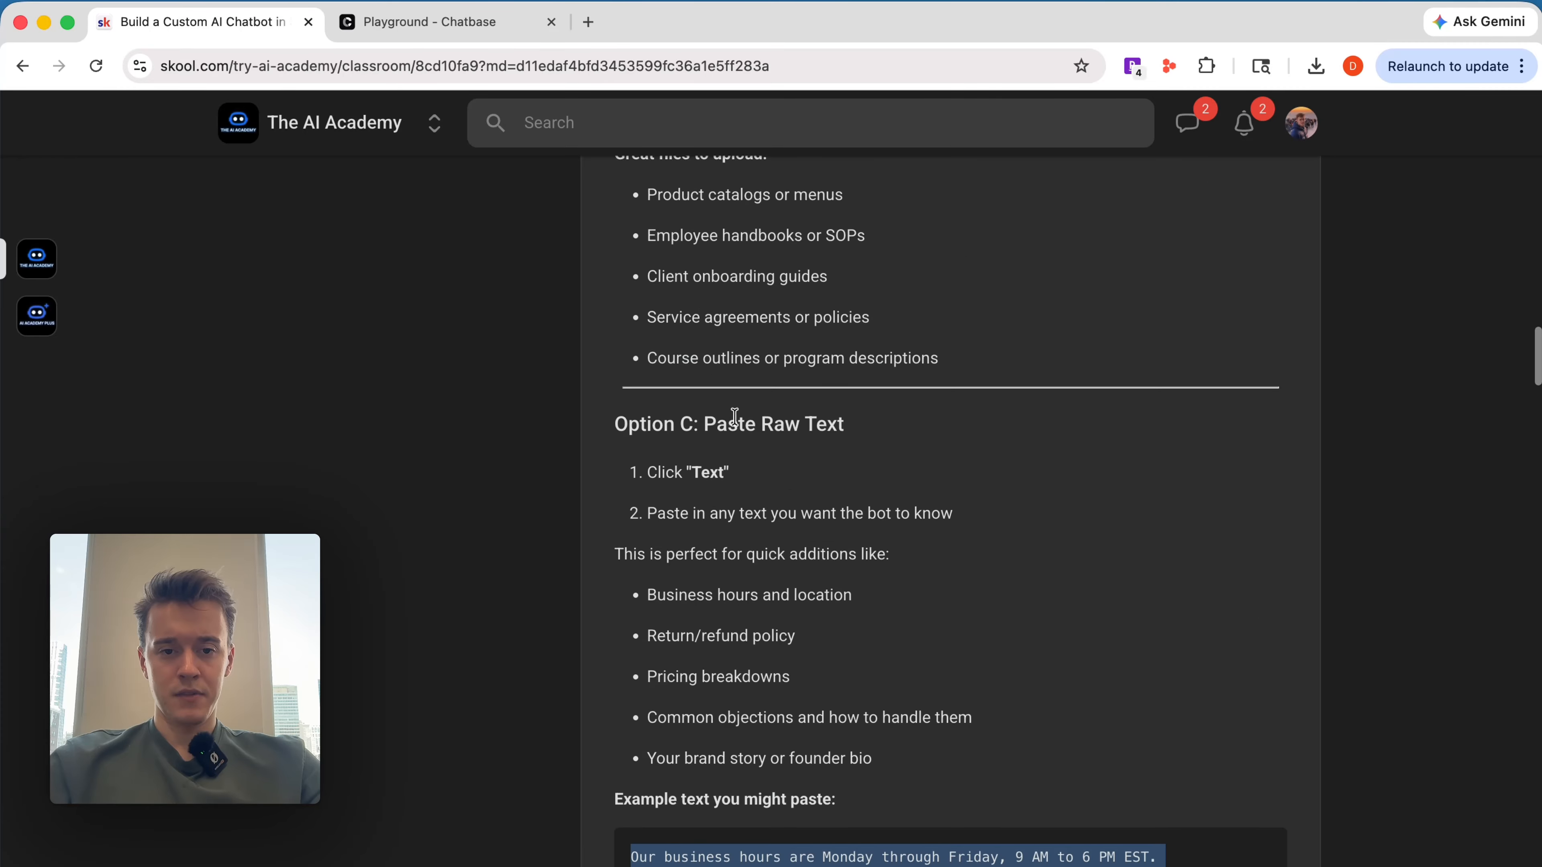
scroll(741, 710, down, 1)
triple_click(741, 710)
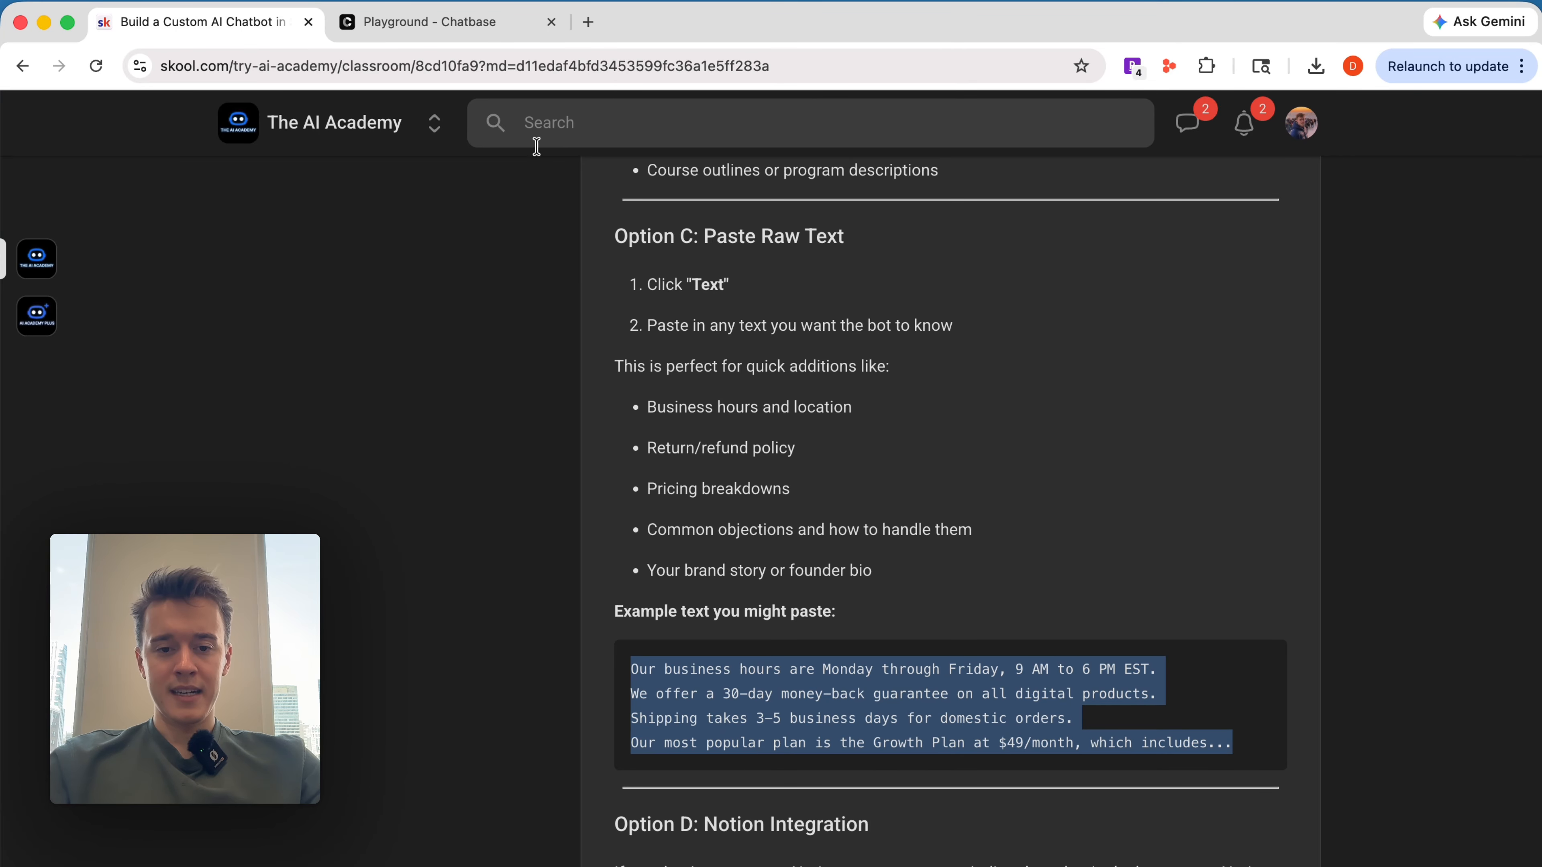
Step: Switch to the Chatbase Playground and review the agent's system prompt instructions
click(482, 20)
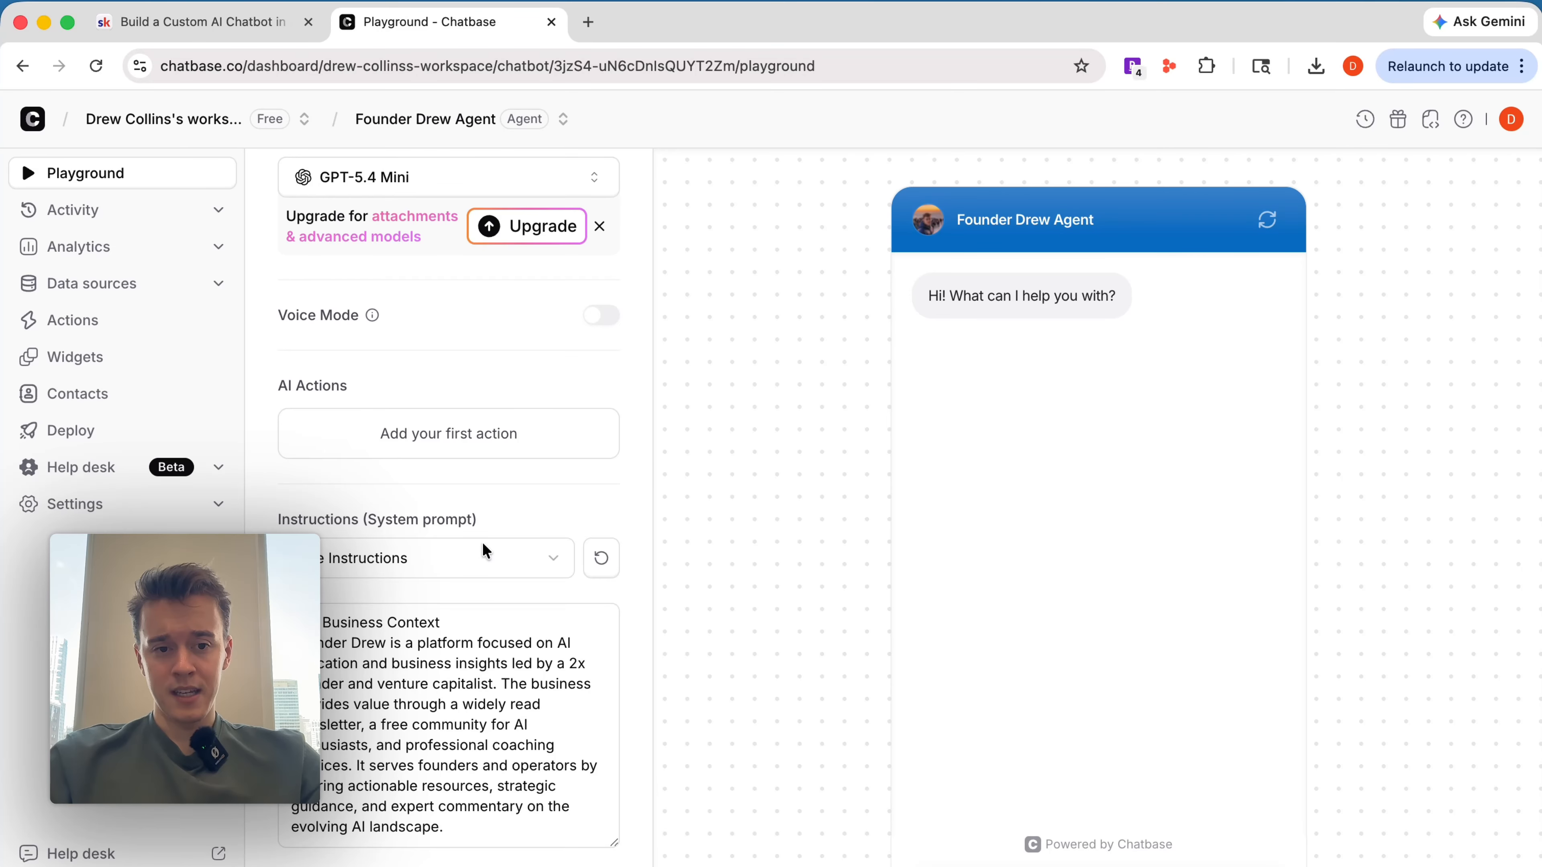
scroll(444, 695, up, 1)
scroll(442, 674, down, 3)
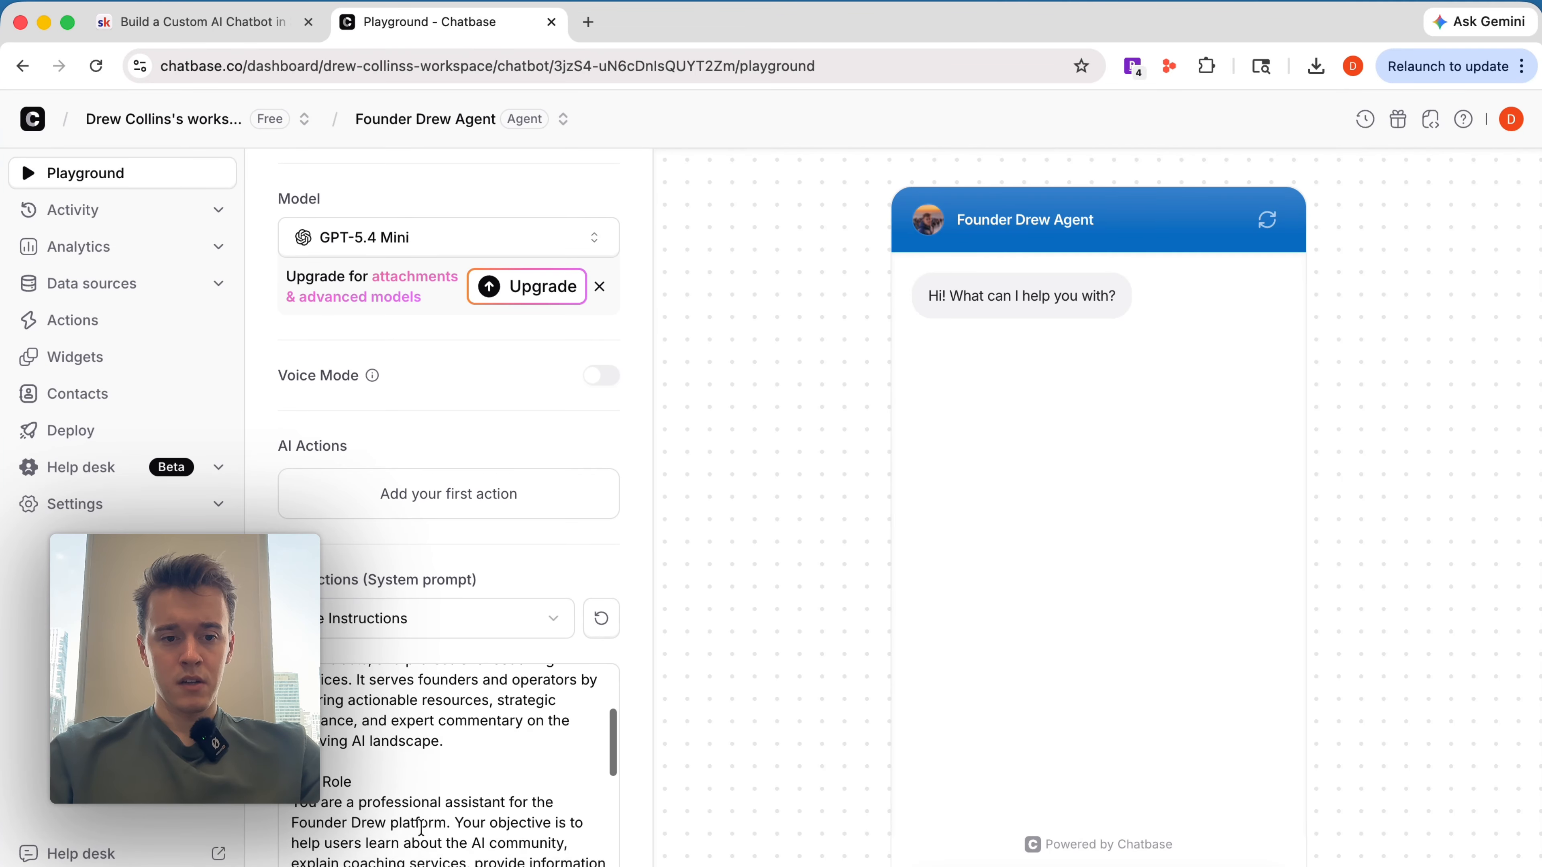
scroll(442, 670, up, 3)
scroll(441, 670, up, 4)
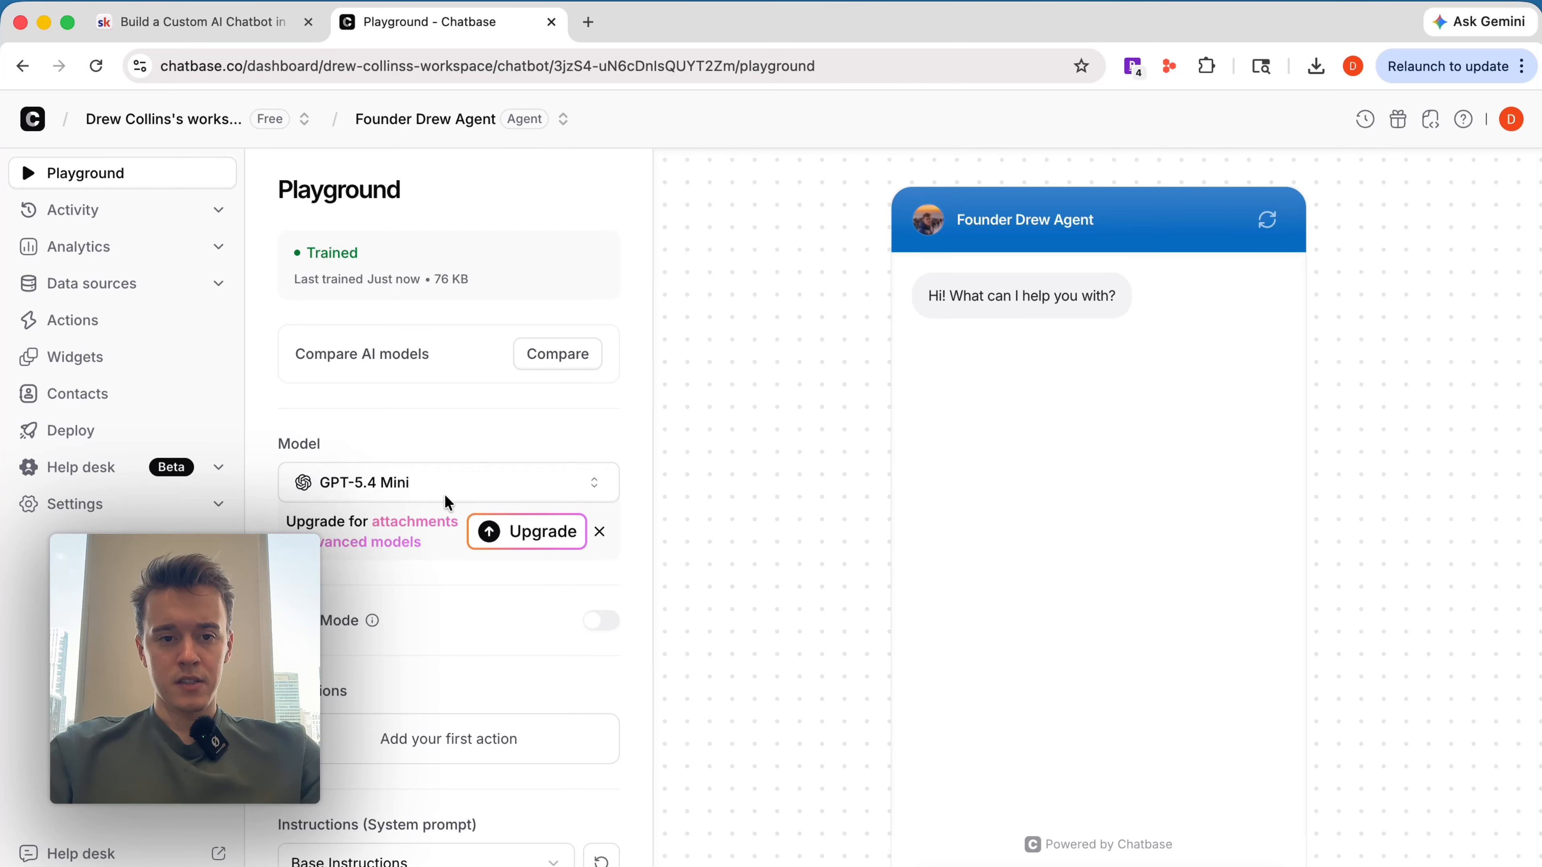
Step: Browse the AI models available for the agent and leave the list without choosing another one
click(485, 495)
scroll(392, 738, down, 10)
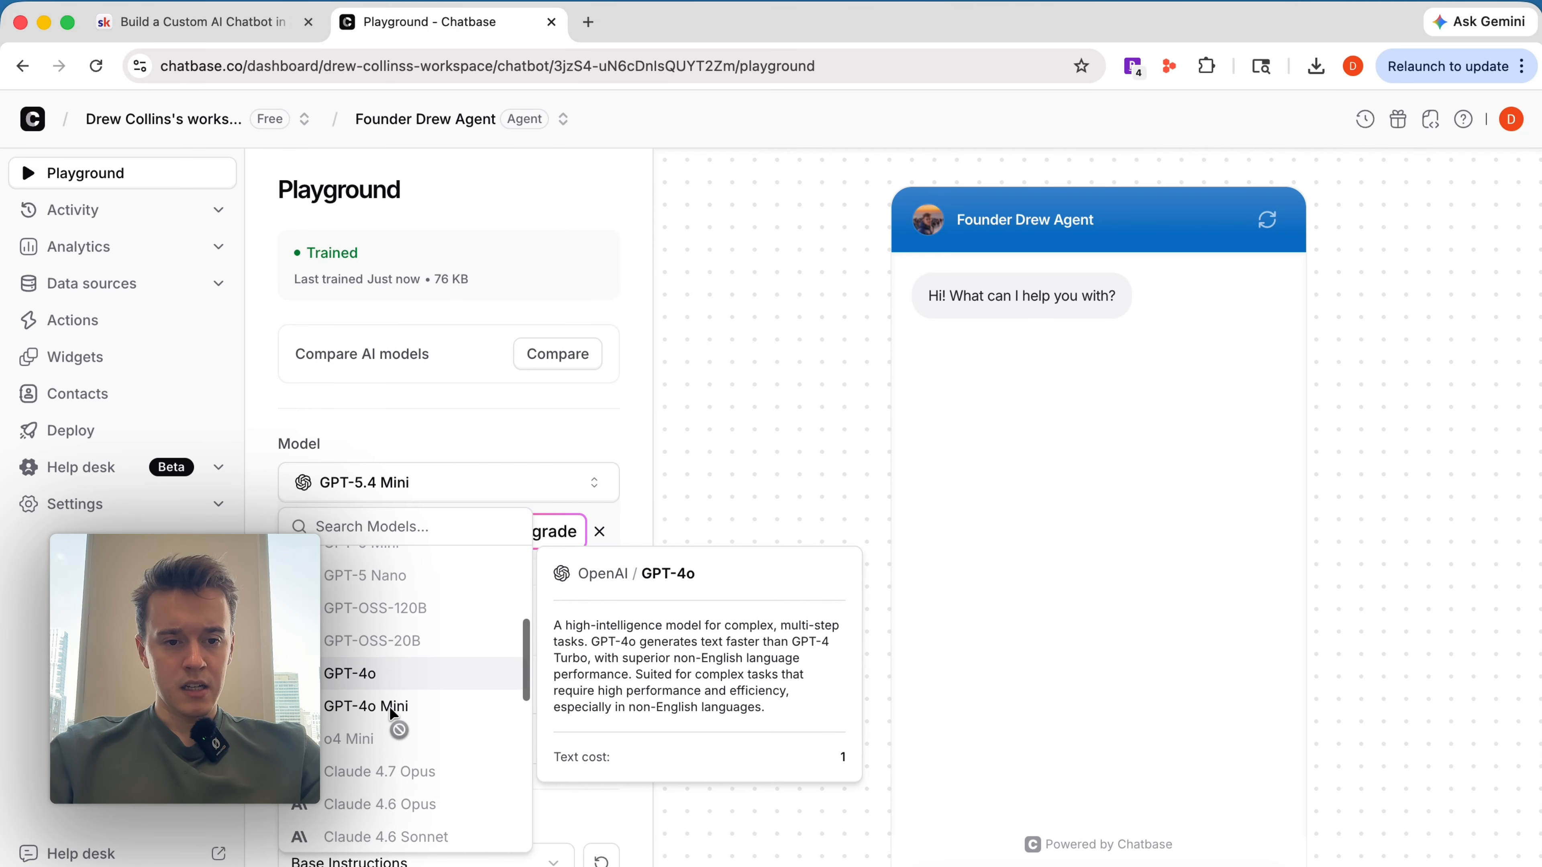
scroll(391, 715, up, 5)
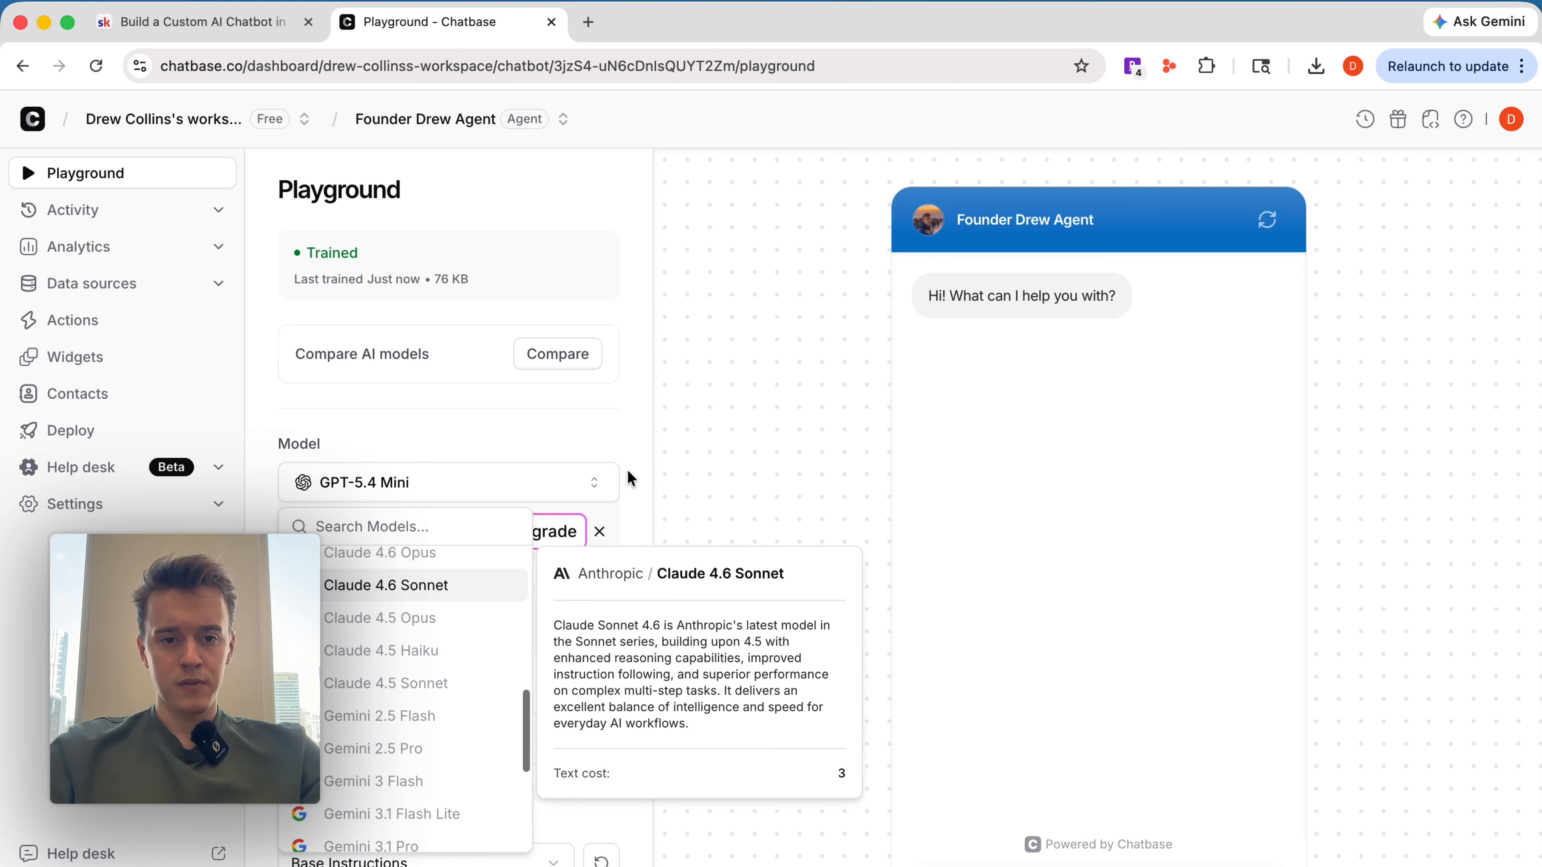
click(595, 387)
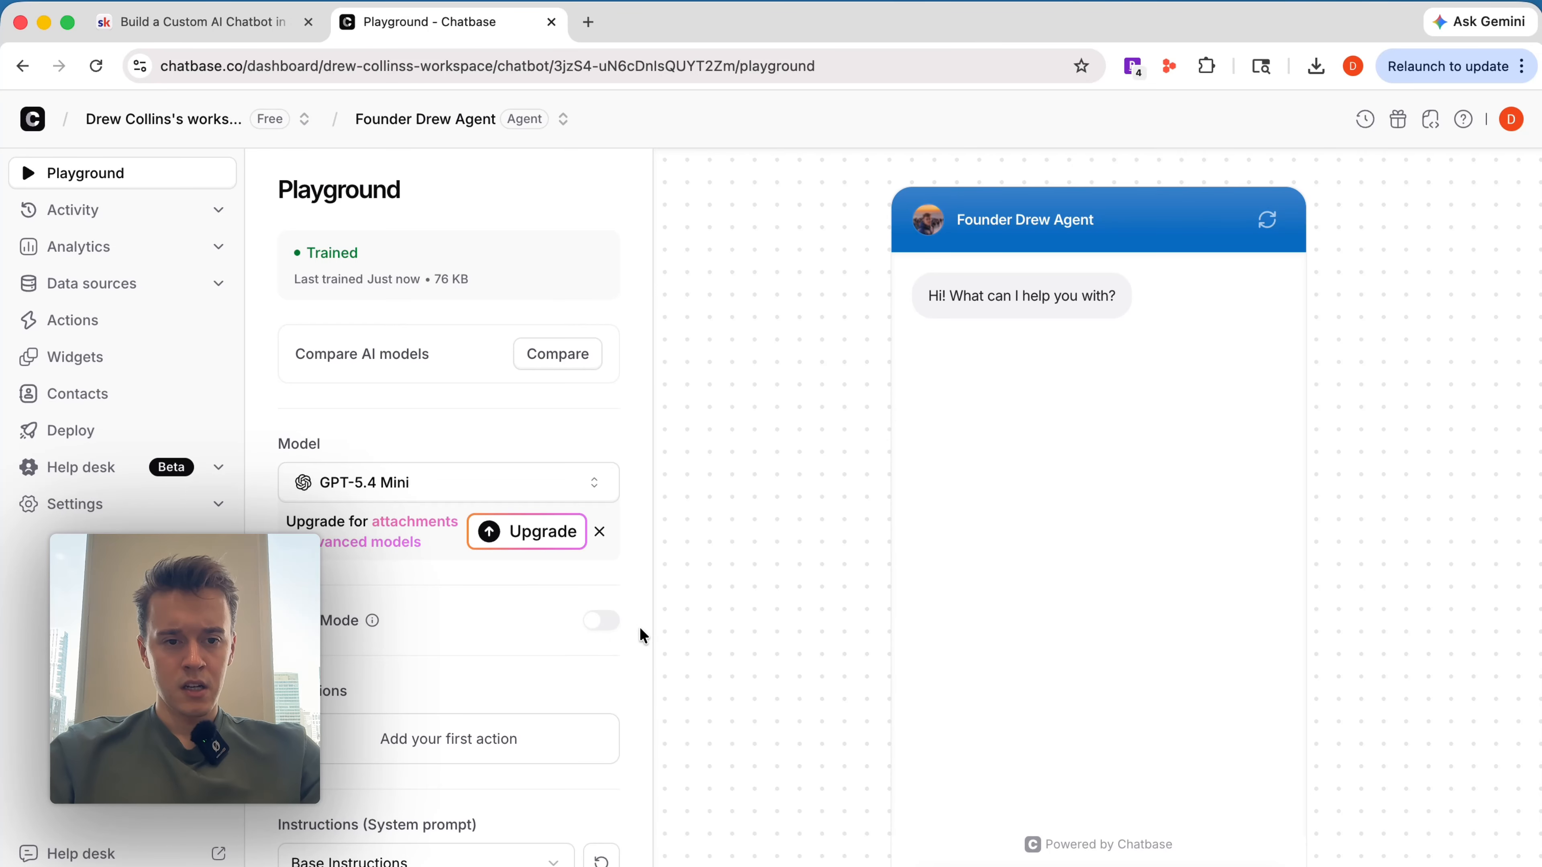
Step: Test the agent in the Playground chat by asking "hi does drew do brand partnerships?"
scroll(516, 438, down, 5)
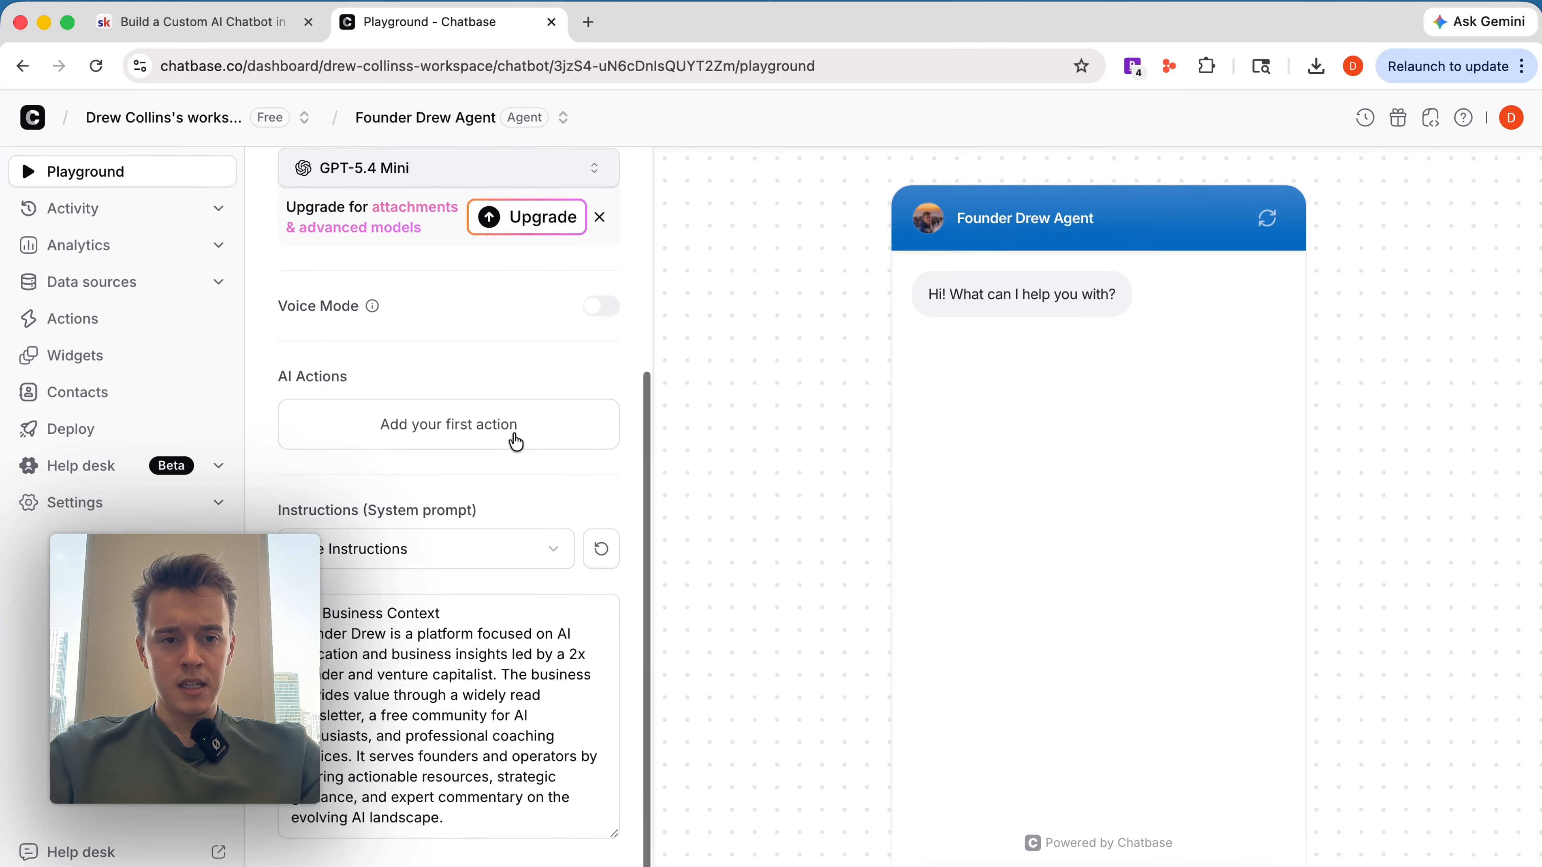
scroll(431, 574, up, 4)
scroll(431, 574, up, 3)
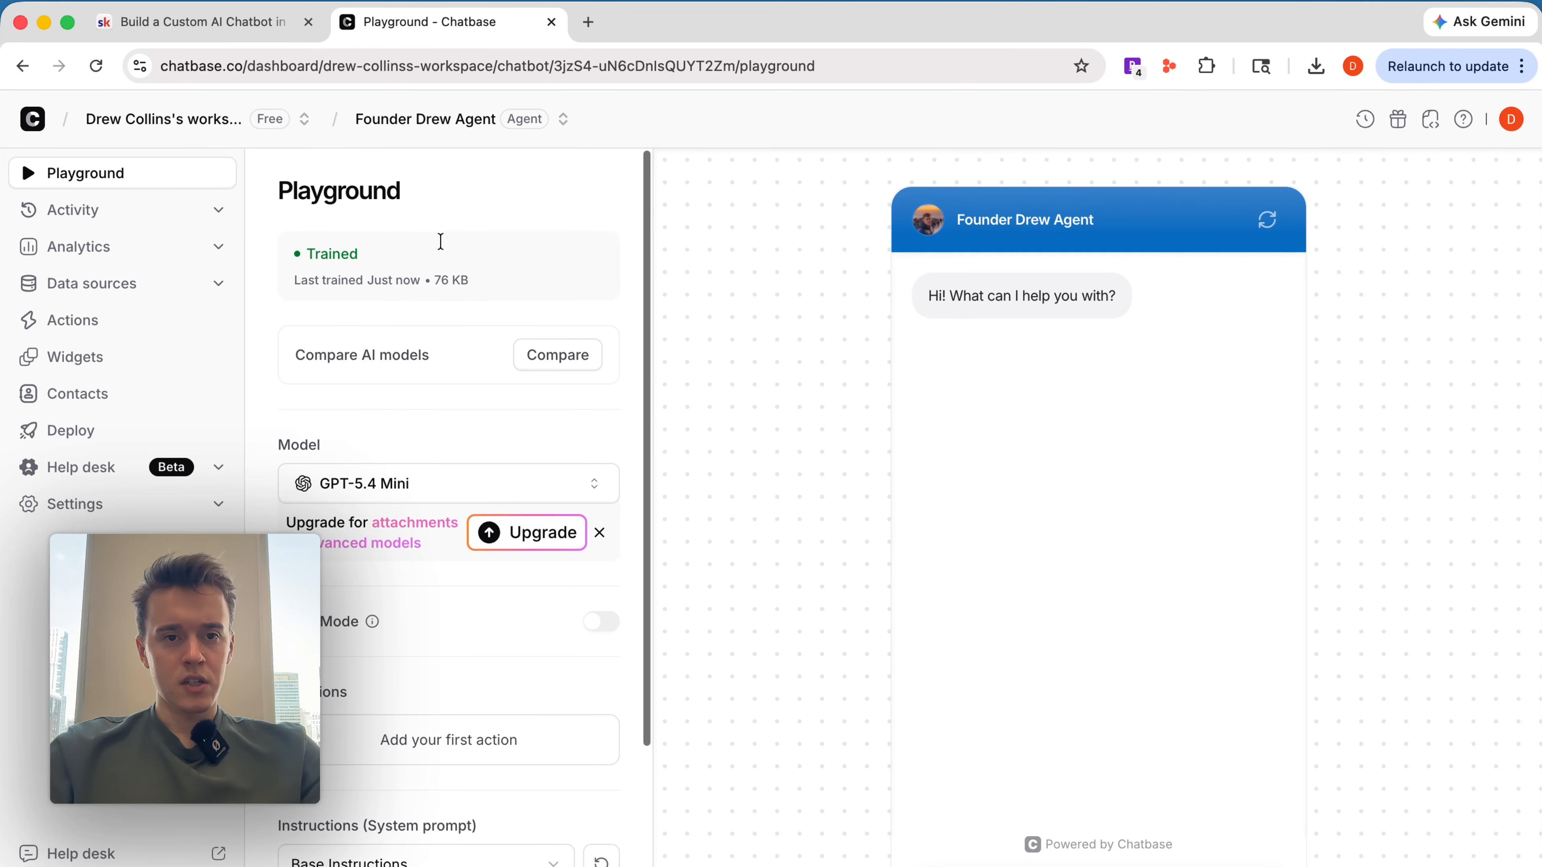
click(1069, 864)
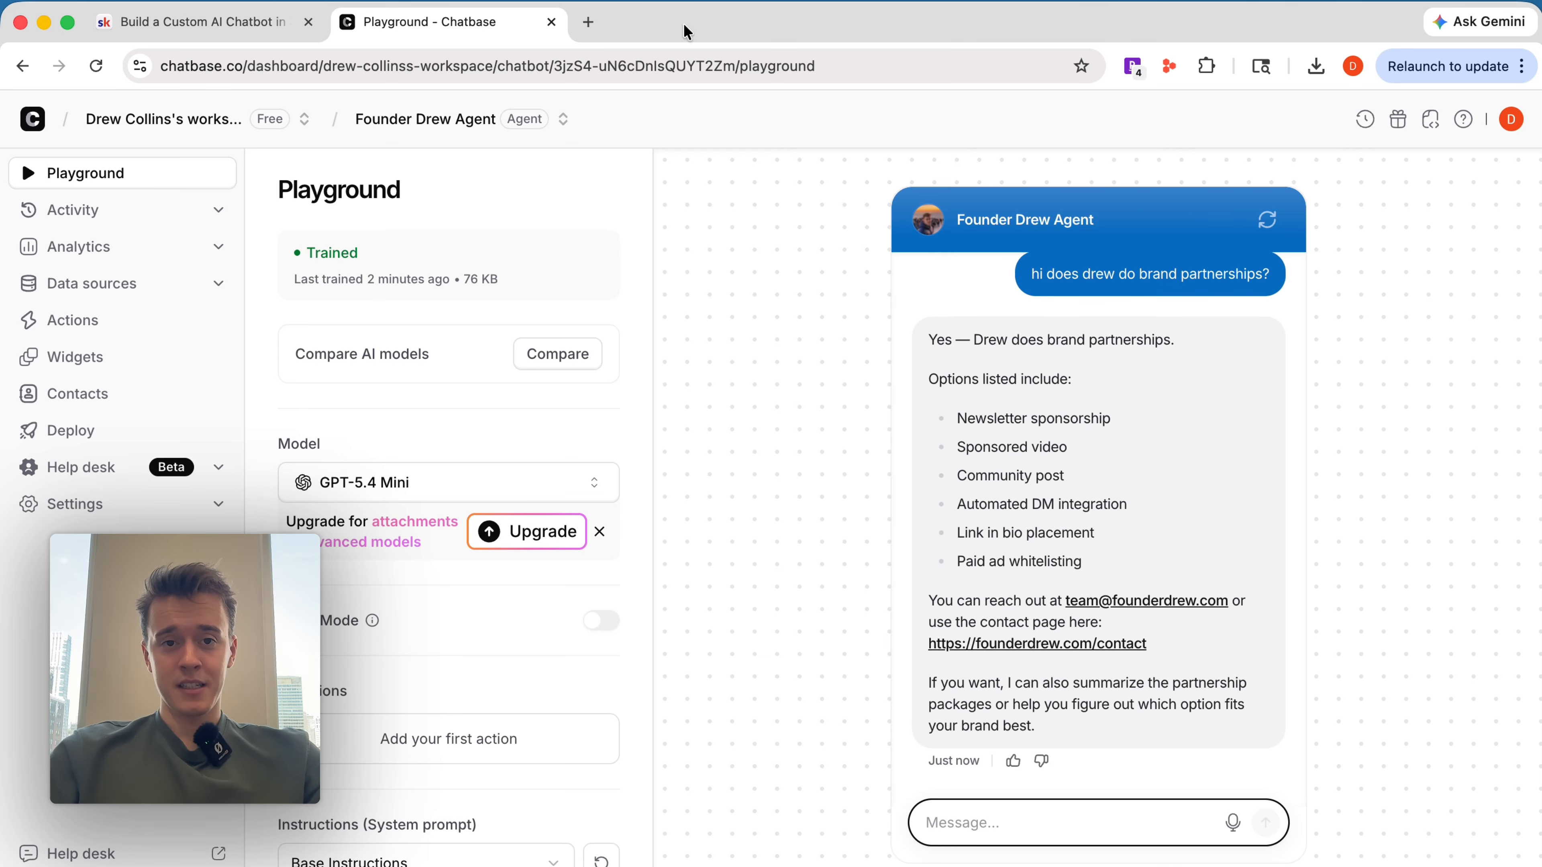
Step: Read the guide's Option D on Notion integration and the section on training the bot after adding sources
click(258, 30)
scroll(751, 601, down, 5)
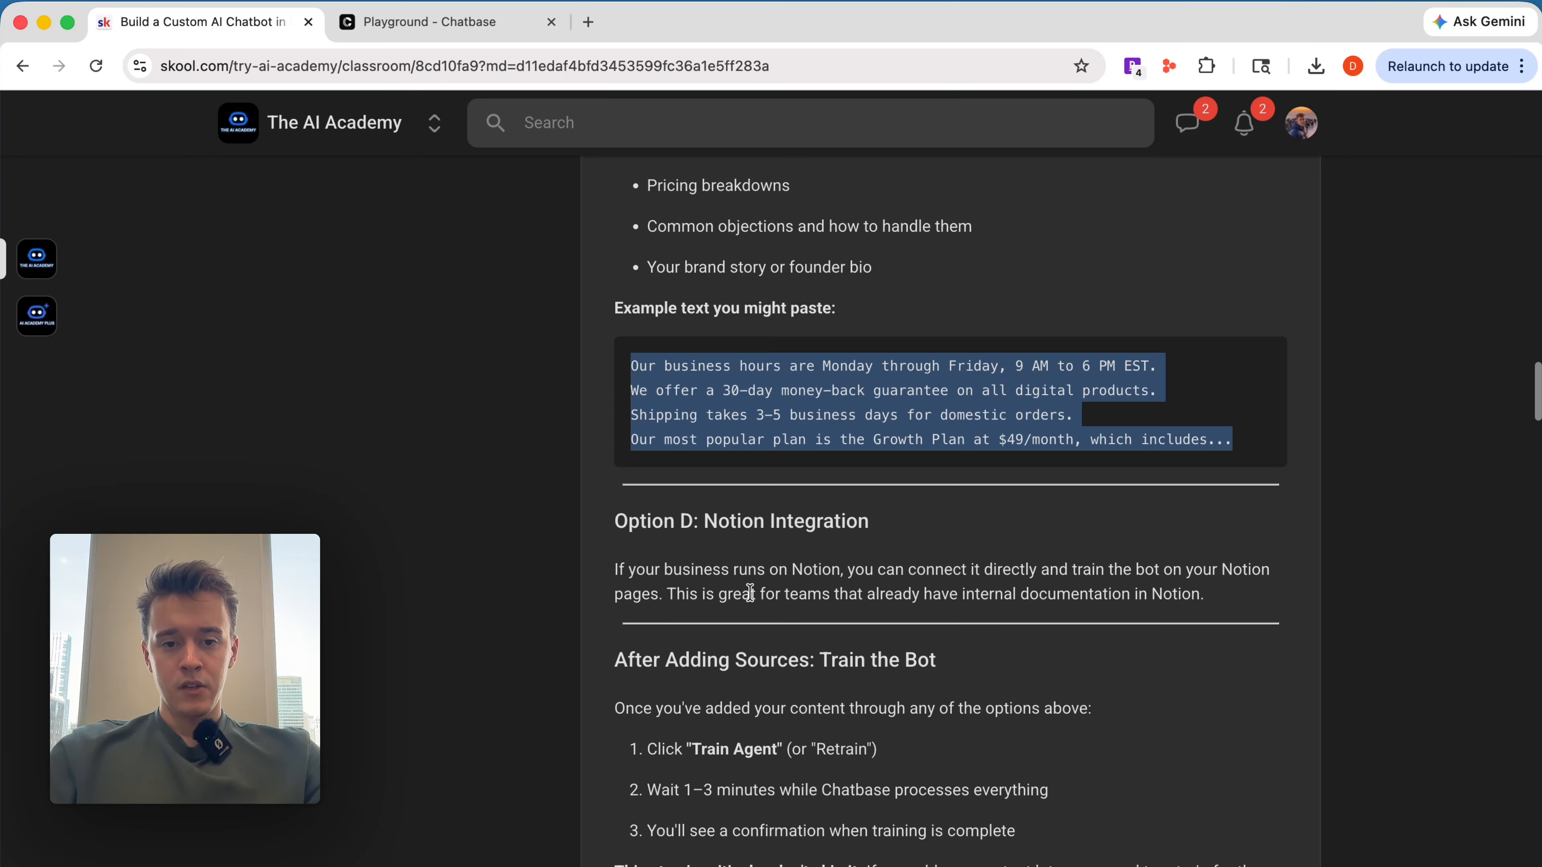
click(748, 580)
drag(640, 520, 917, 530)
click(916, 529)
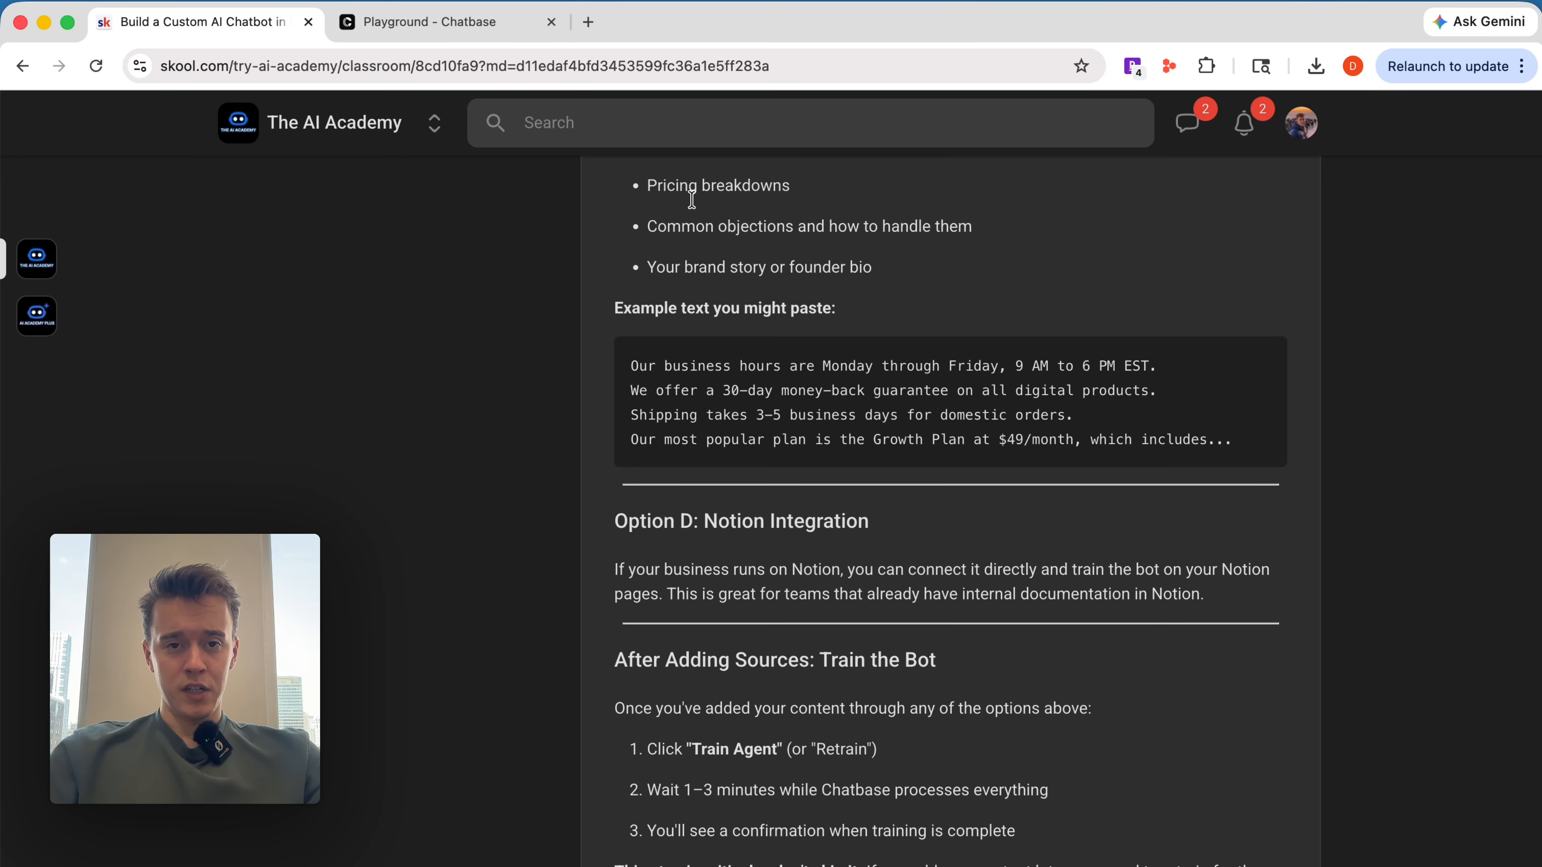
scroll(957, 595, down, 6)
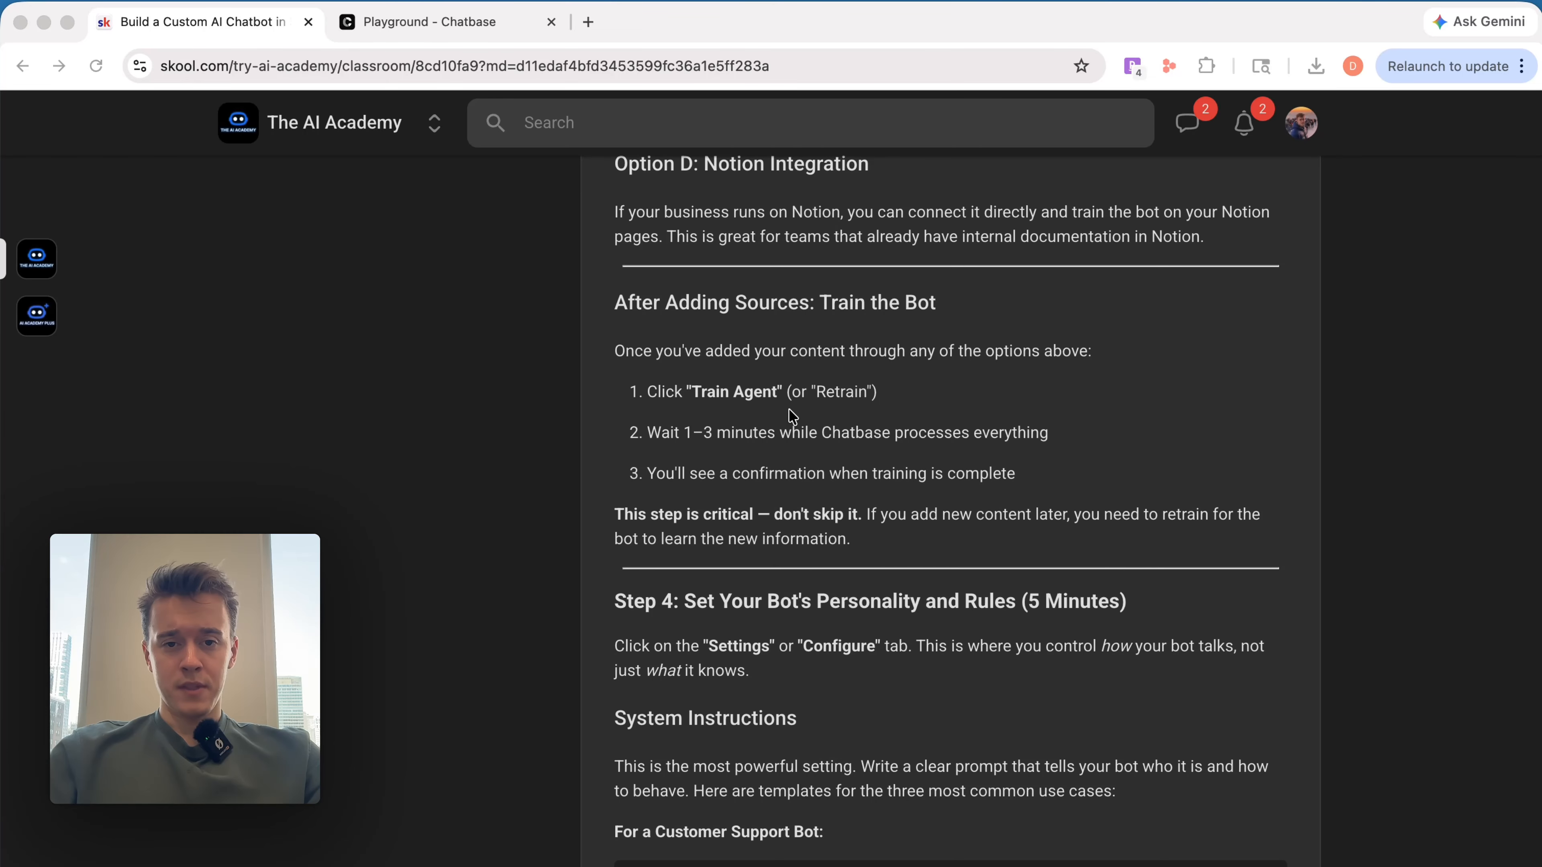
click(676, 296)
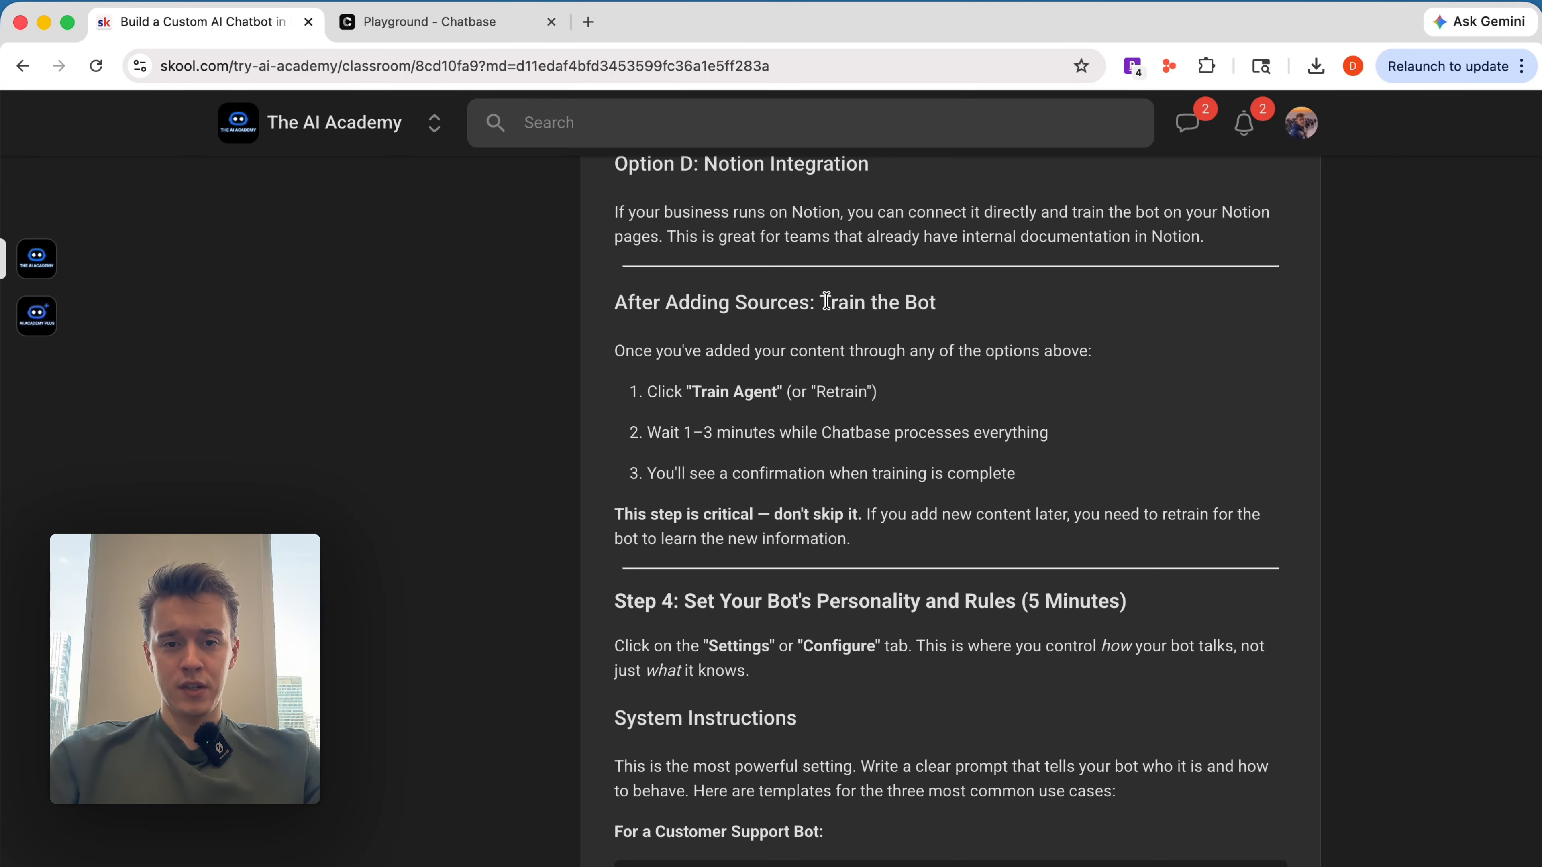
Step: Go back to Chatbase, view the agent's chat logs, and return to the Playground
click(439, 37)
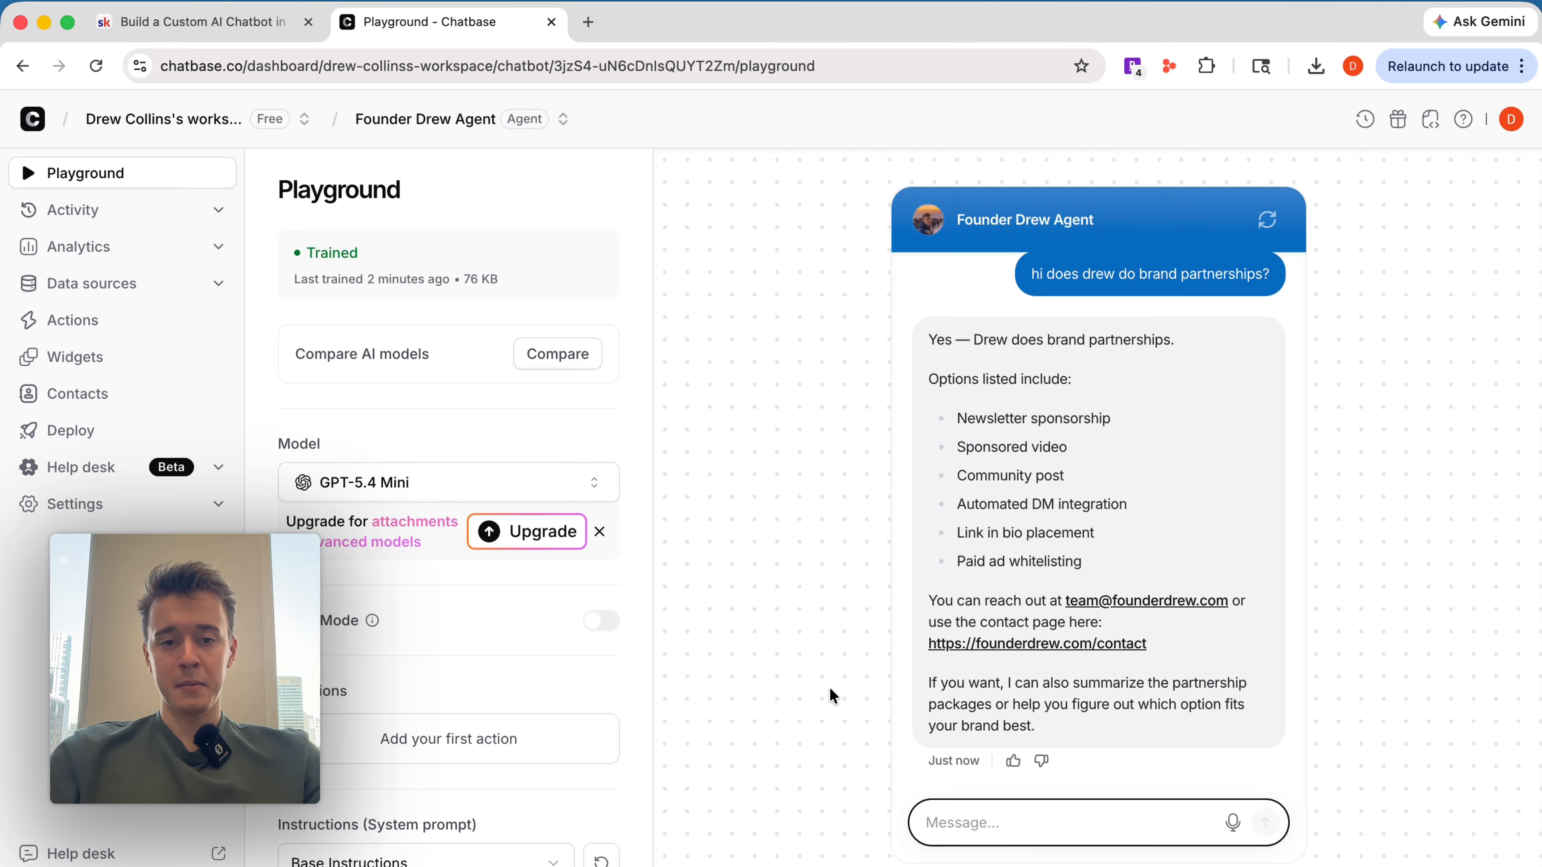
scroll(457, 689, down, 3)
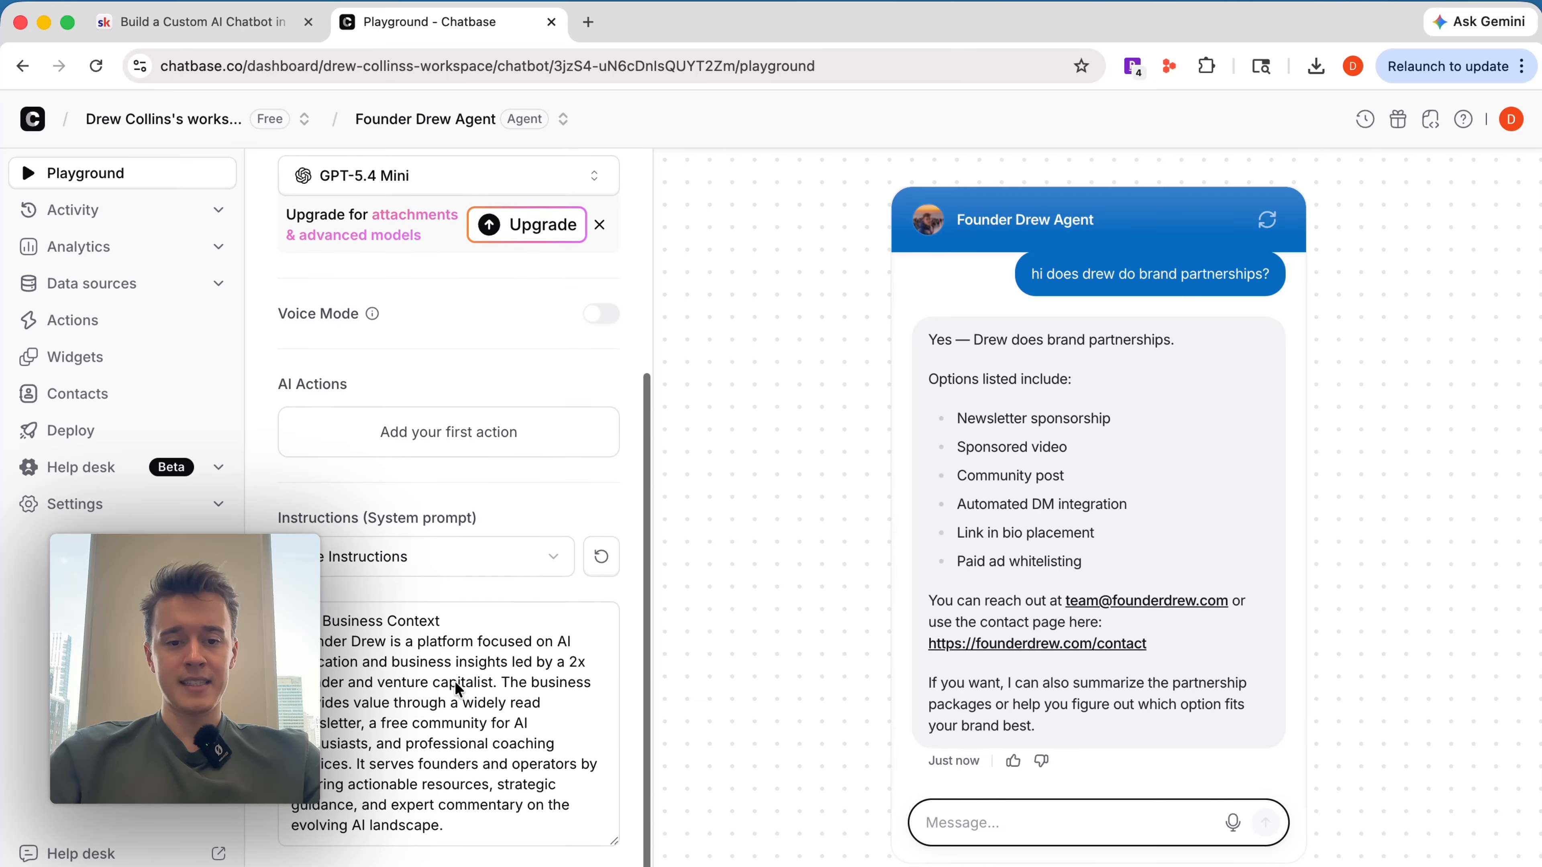
scroll(458, 690, up, 5)
click(91, 209)
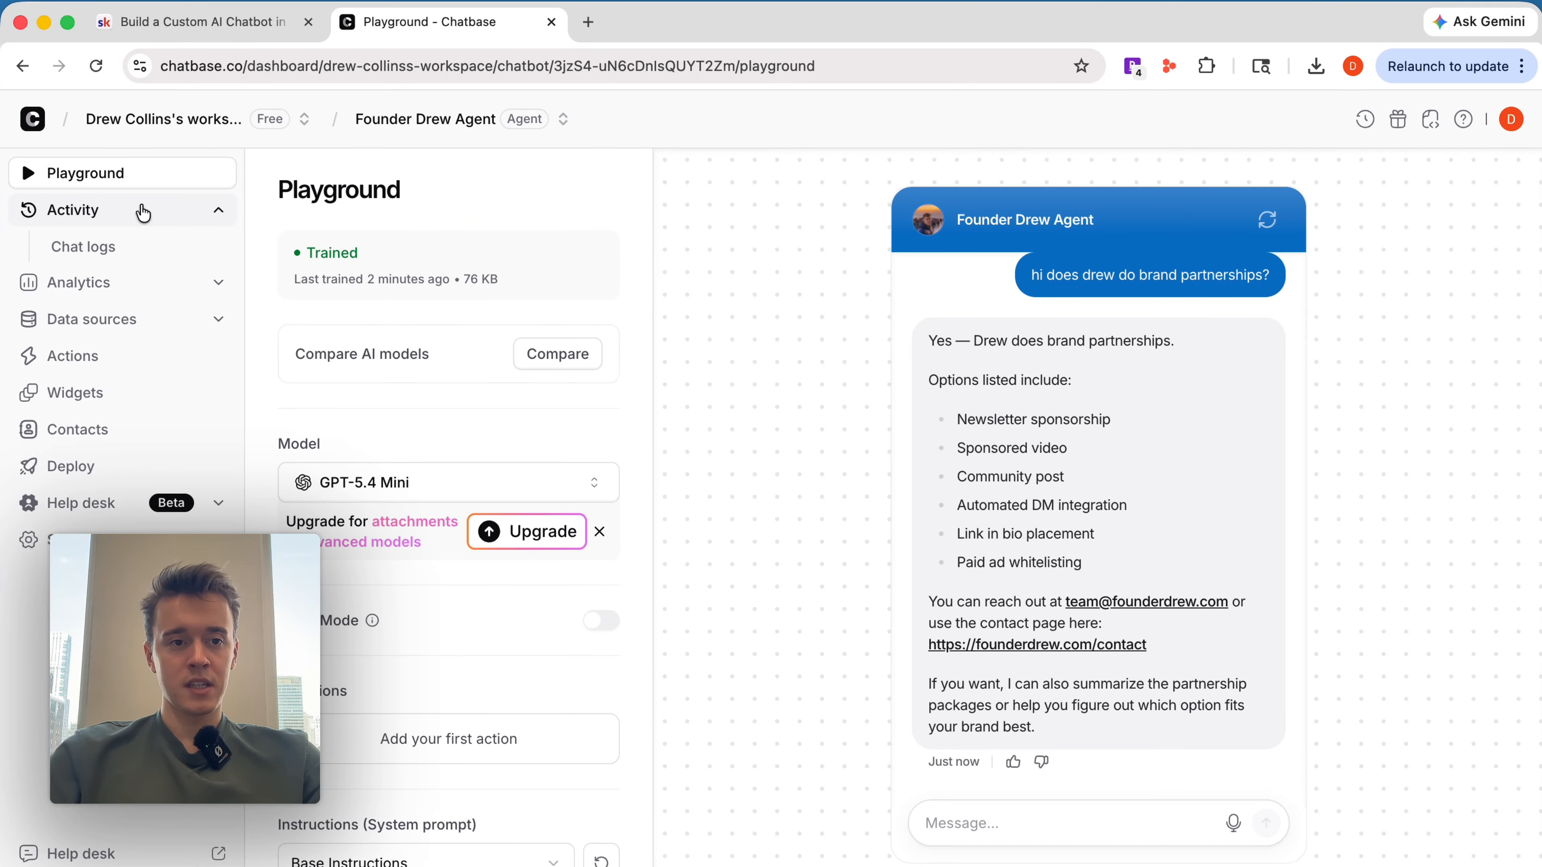
click(97, 248)
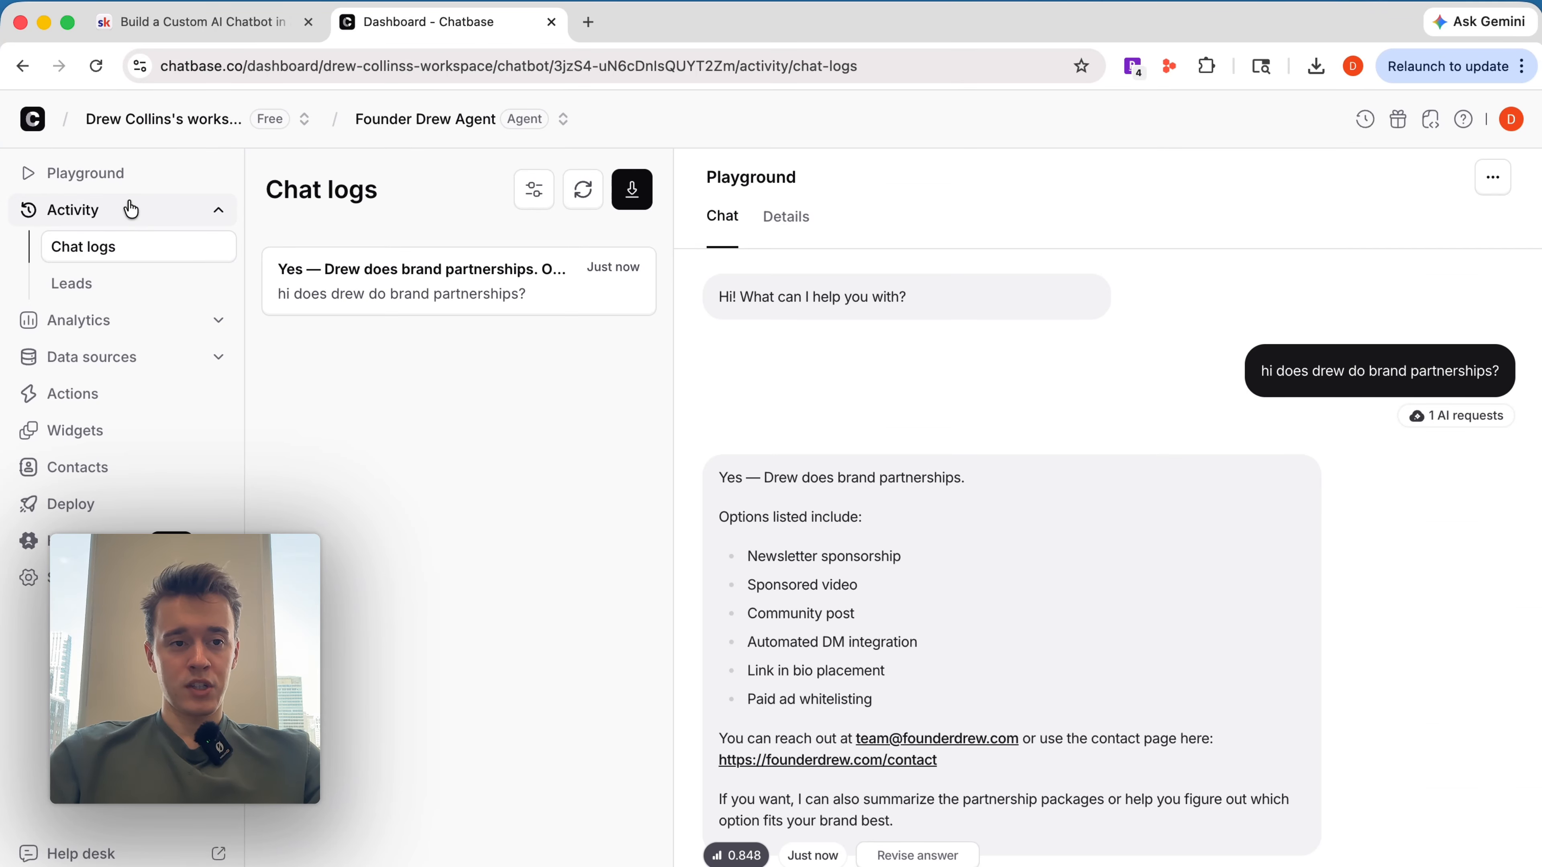
click(116, 177)
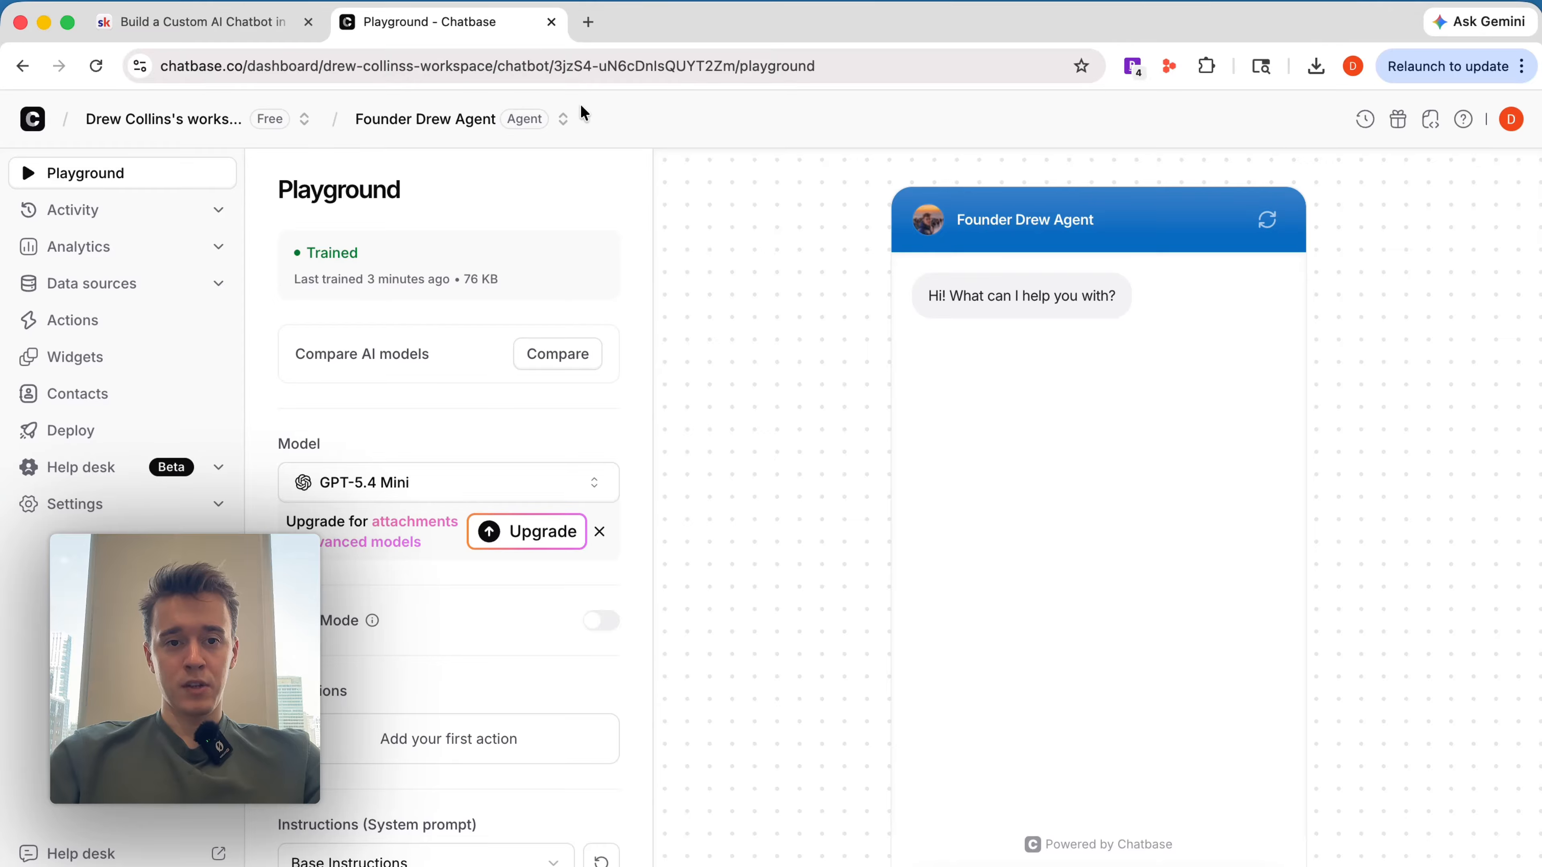
Step: Check the list of agents, the Chats analytics page and the Widgets page
click(563, 118)
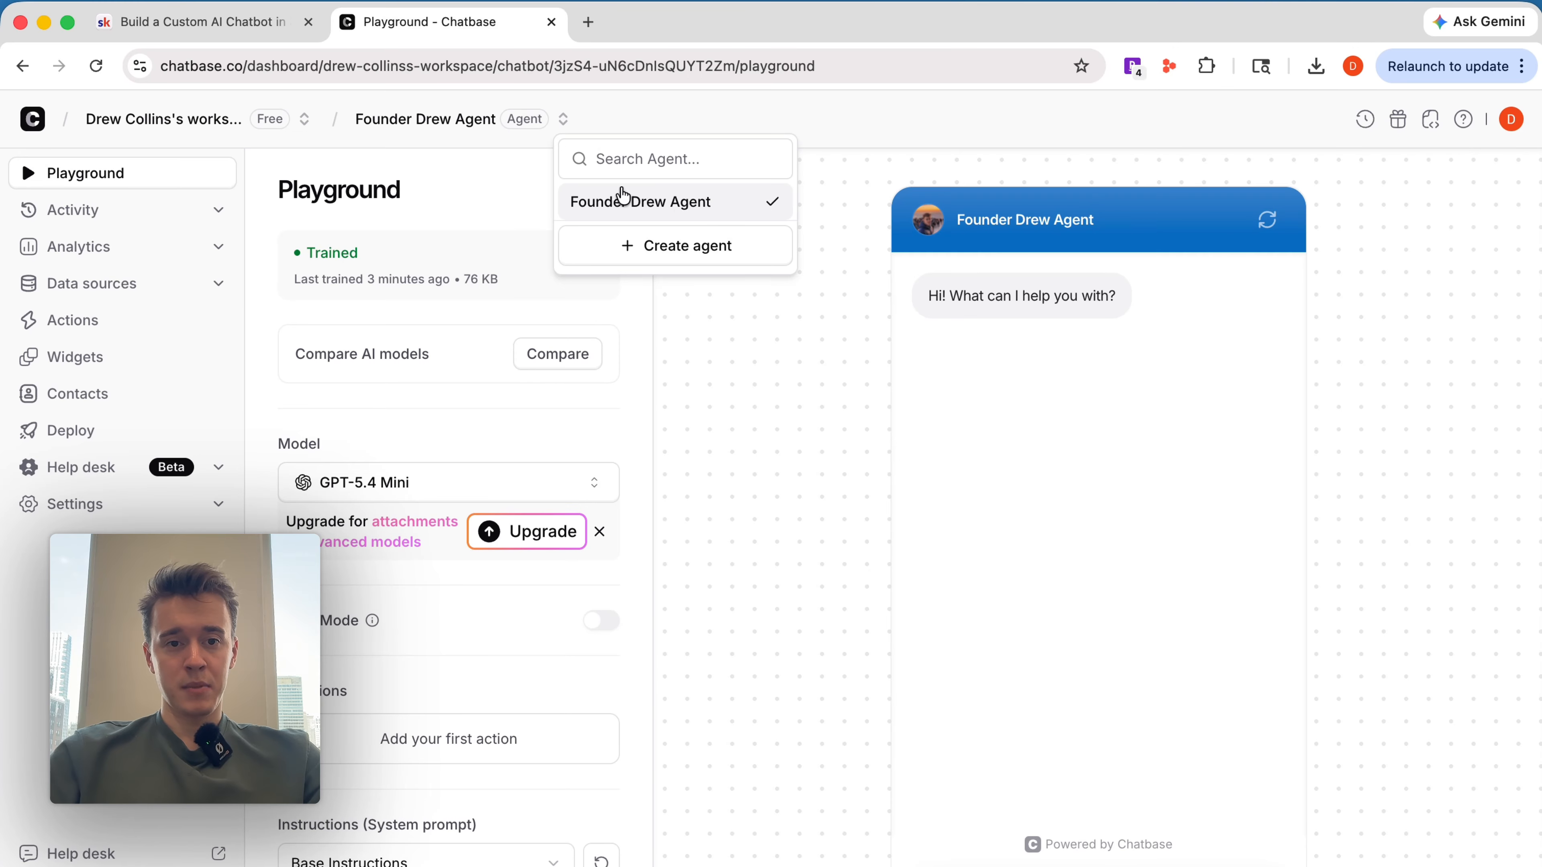
click(104, 247)
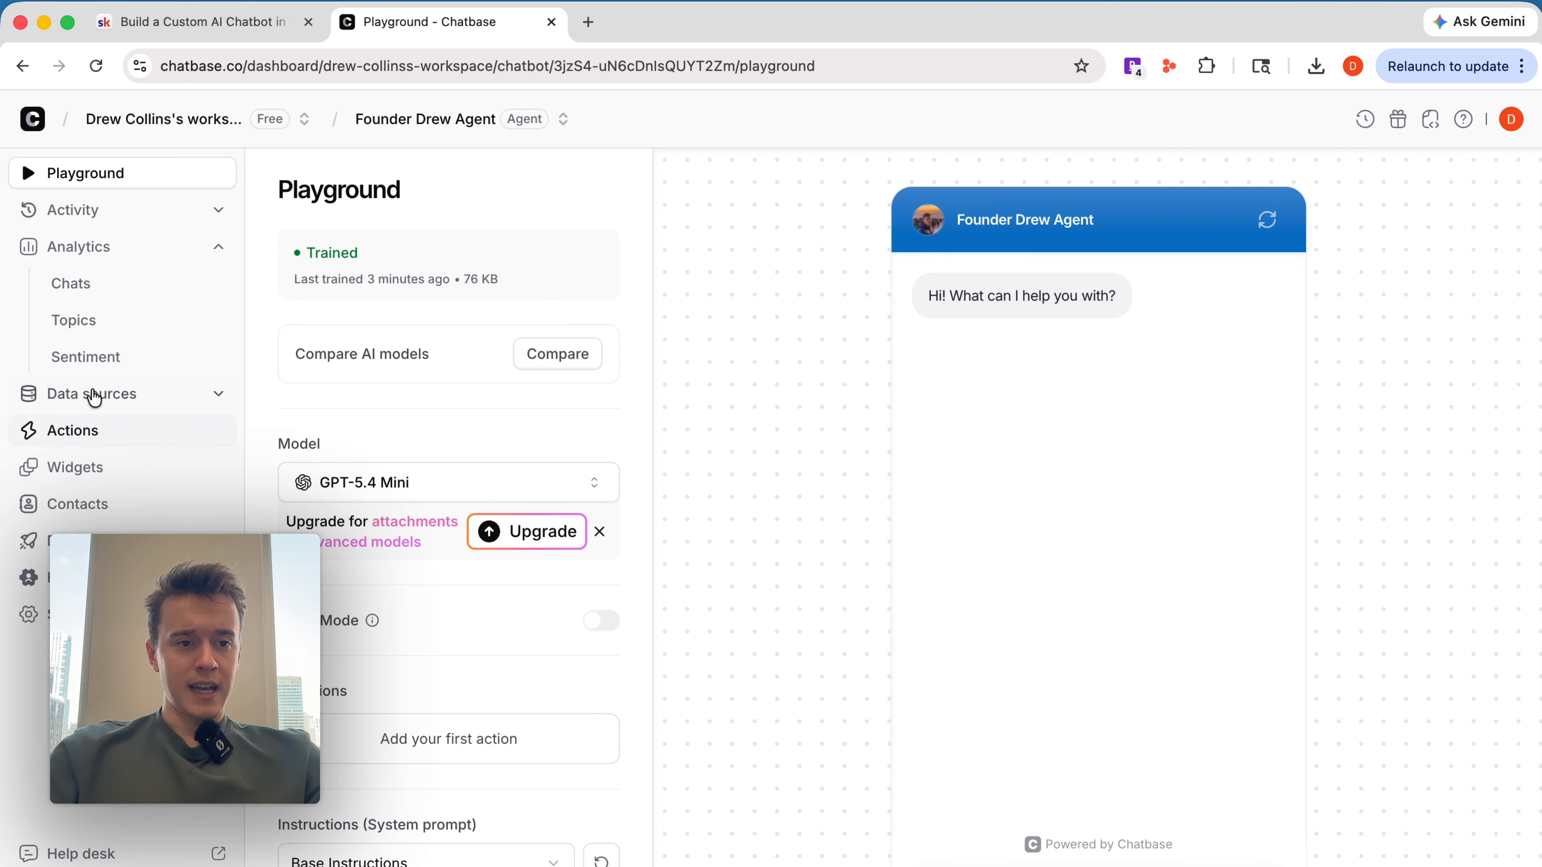
click(73, 281)
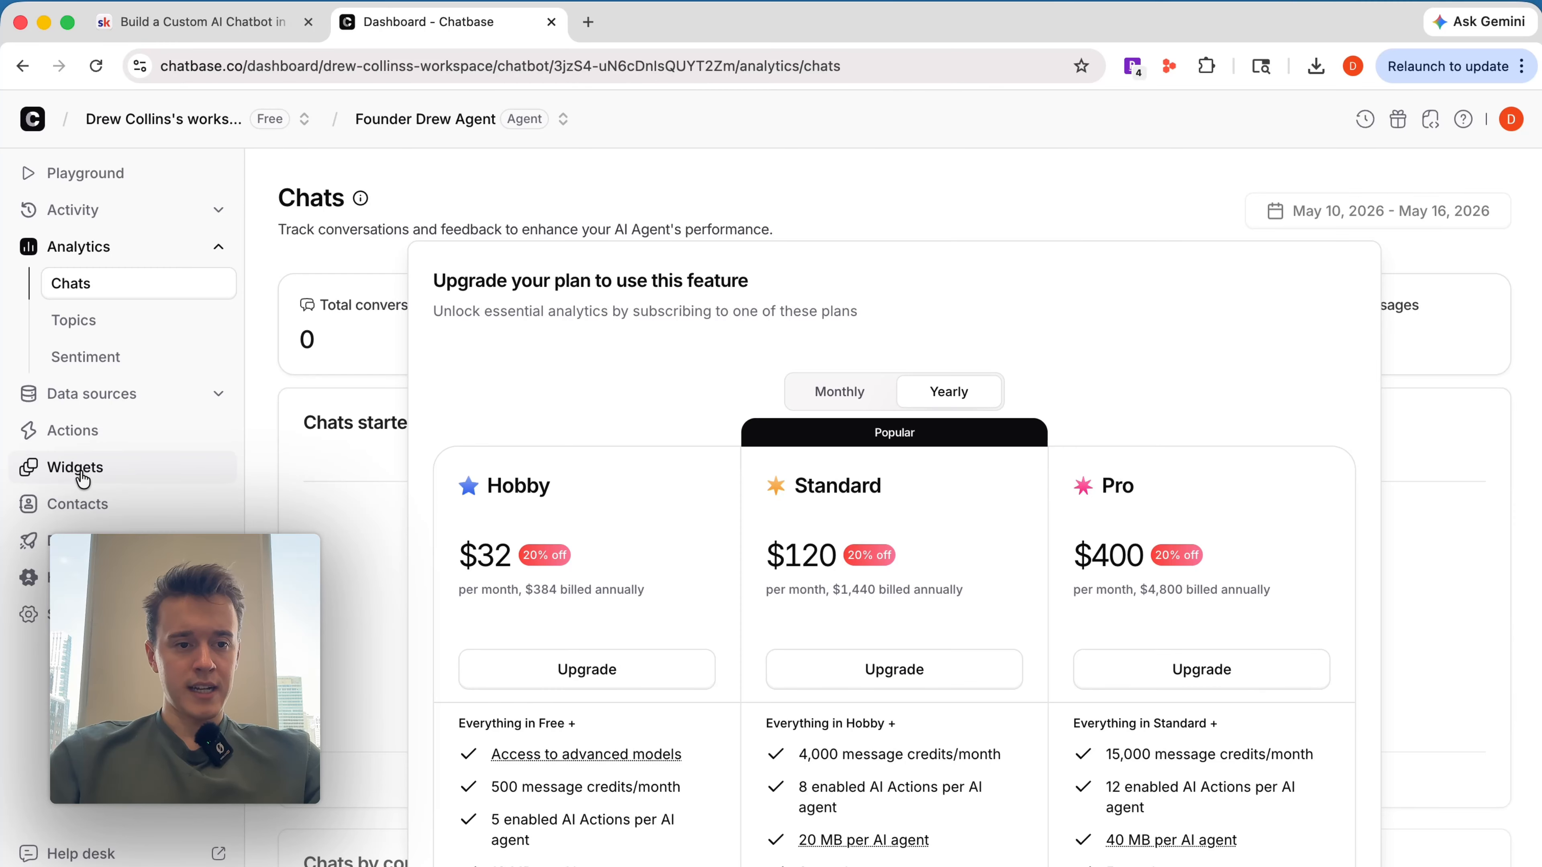
click(81, 470)
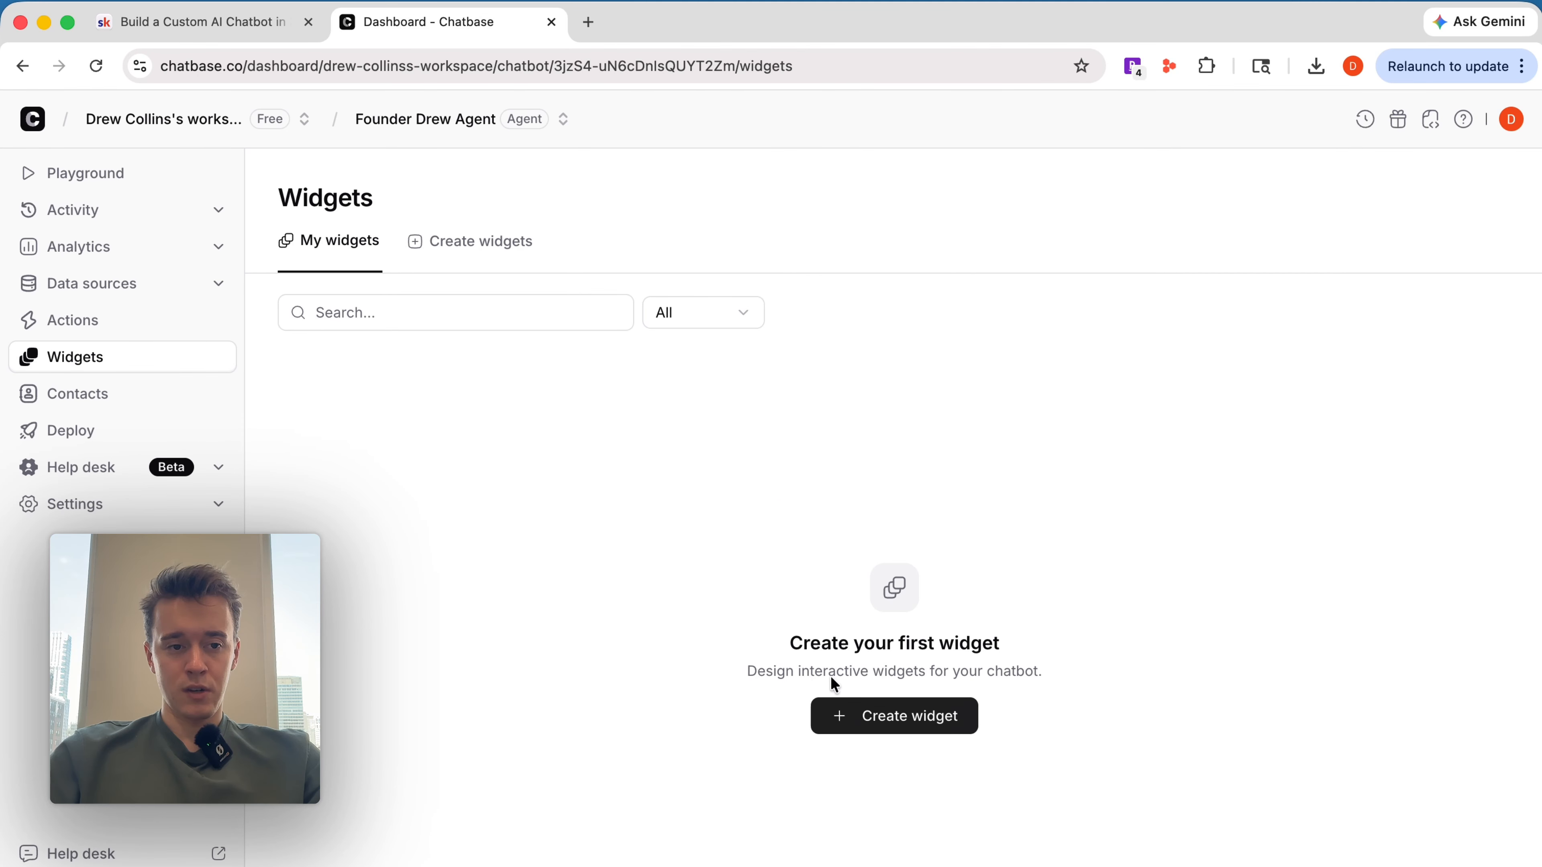
Step: Return to the Playground and look over the agent's settings and training status
click(108, 181)
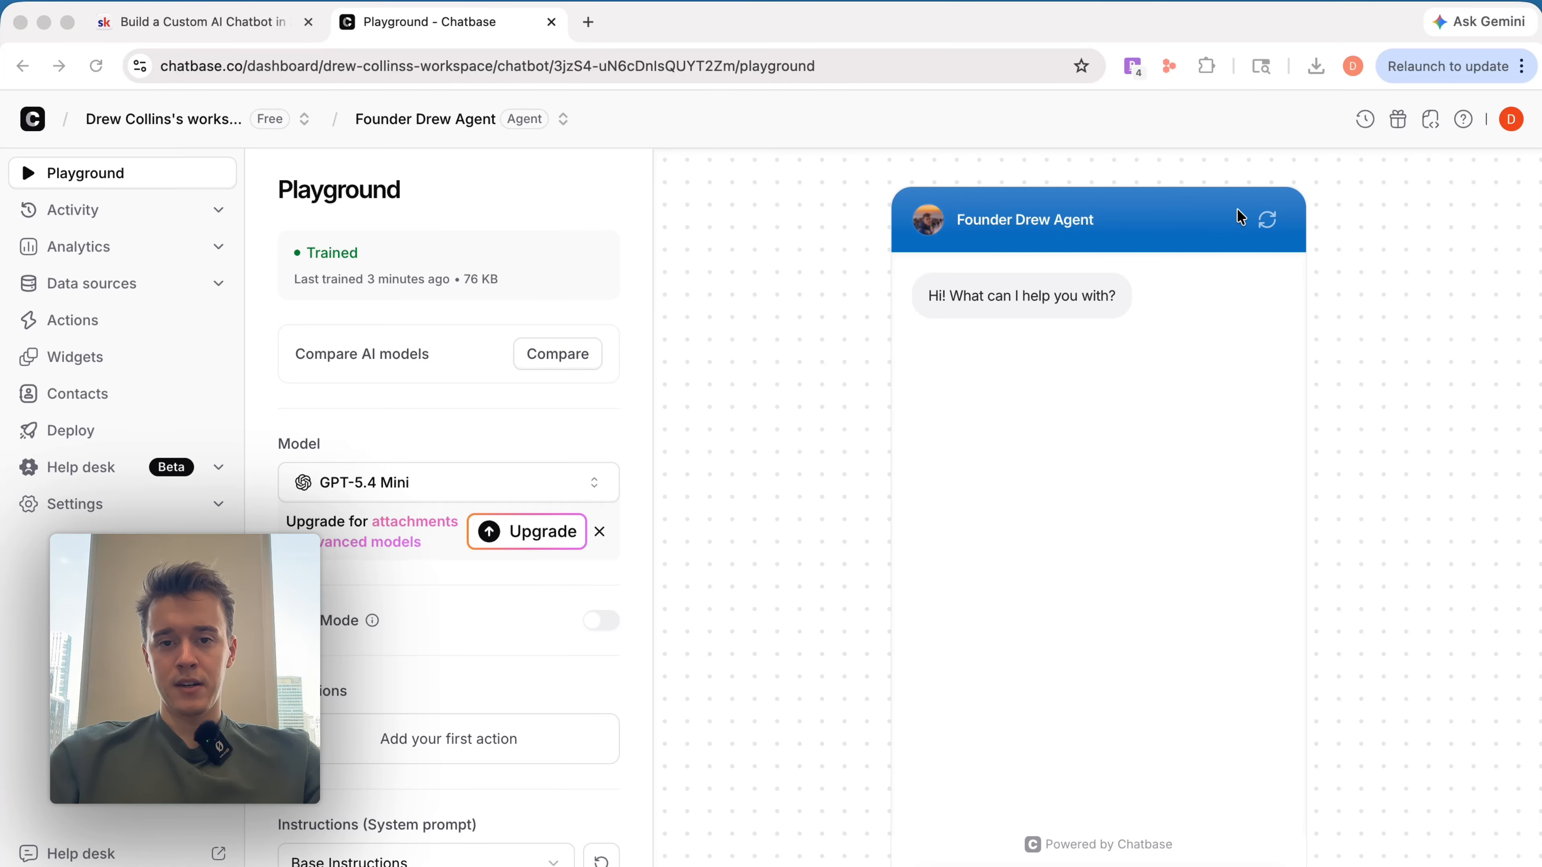
scroll(531, 592, down, 1)
scroll(530, 592, down, 5)
scroll(454, 649, up, 6)
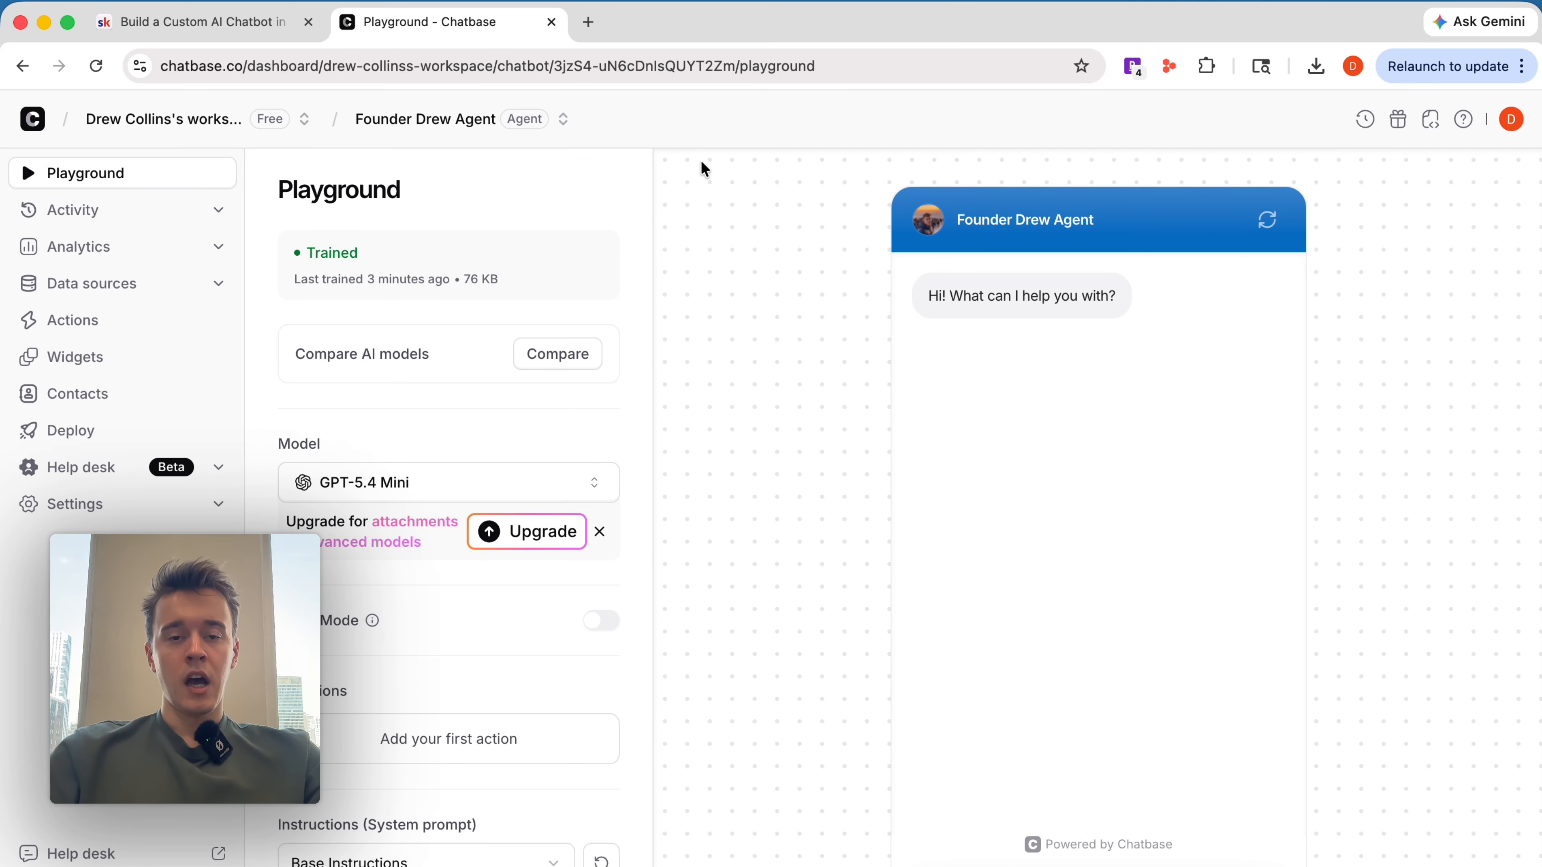
drag(363, 279, 296, 260)
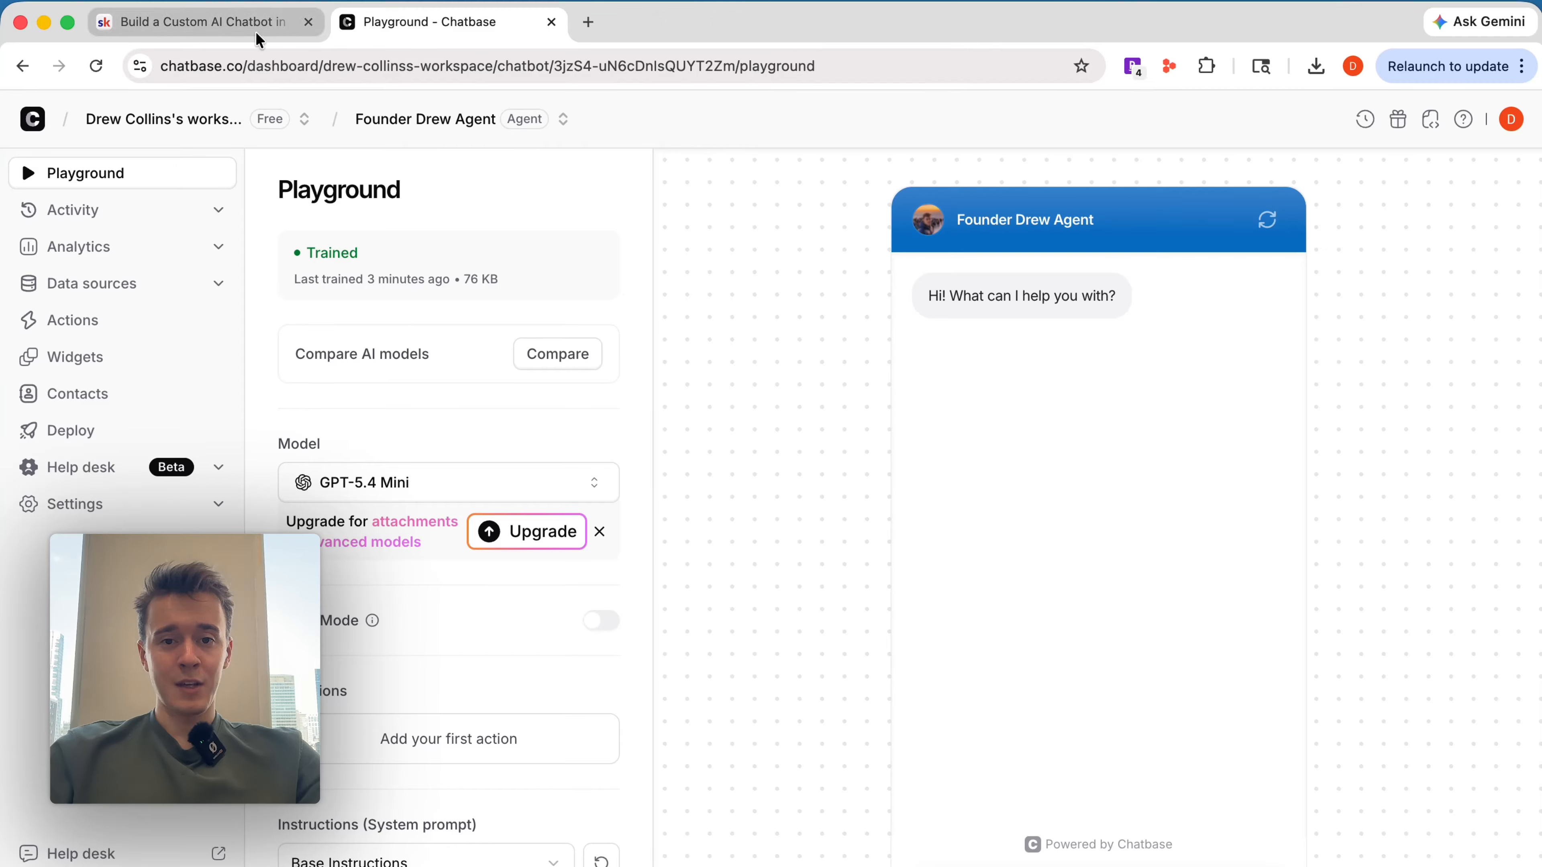
Step: Switch to the AI Academy guide and read Step 4 on setting the bot's personality and rules
click(286, 27)
scroll(692, 360, down, 3)
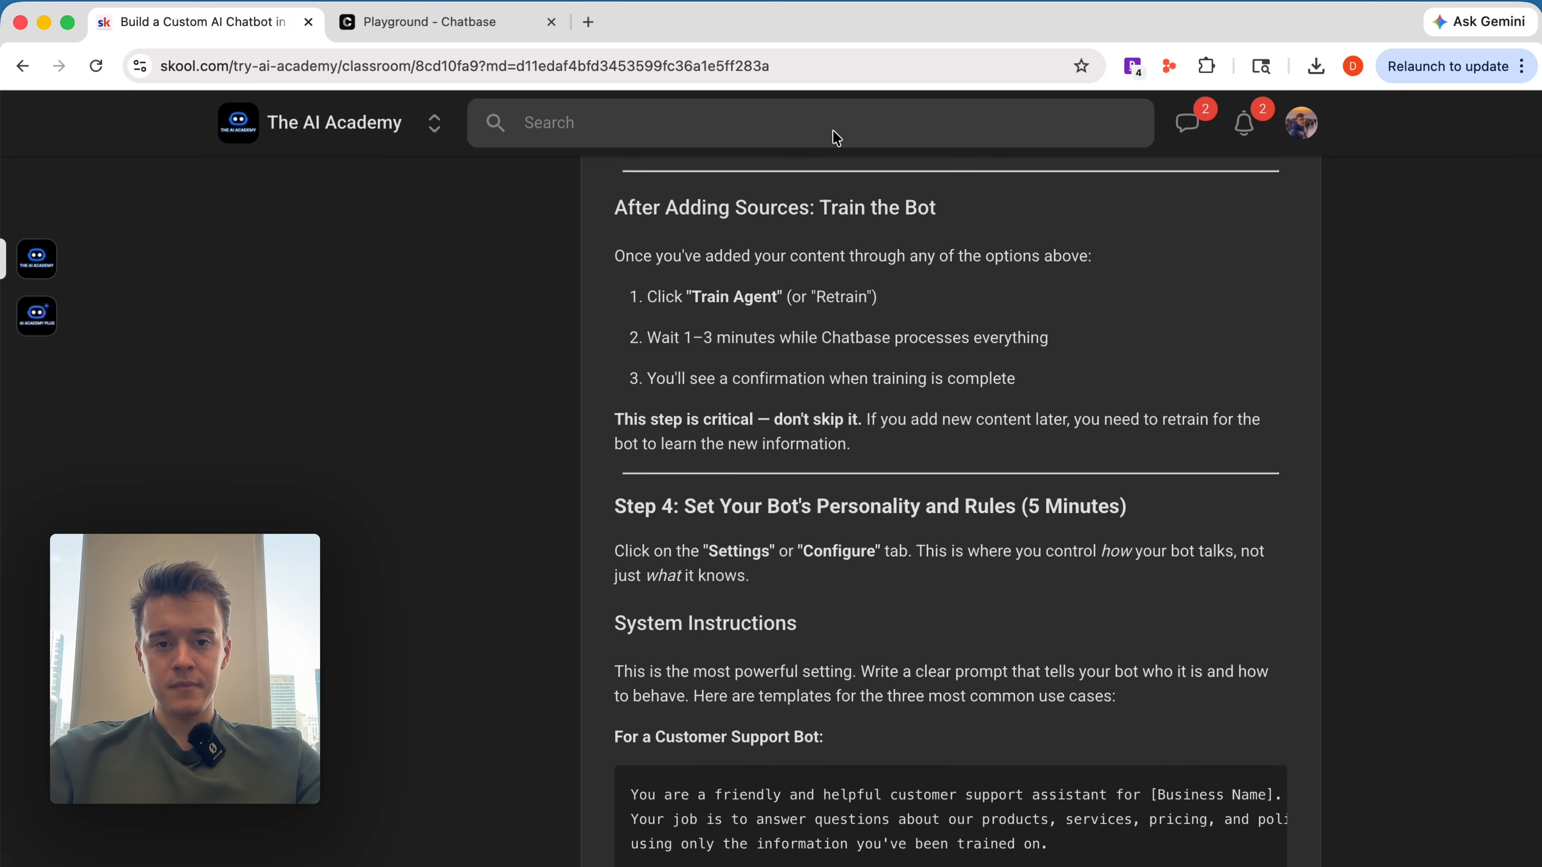
scroll(950, 472, down, 5)
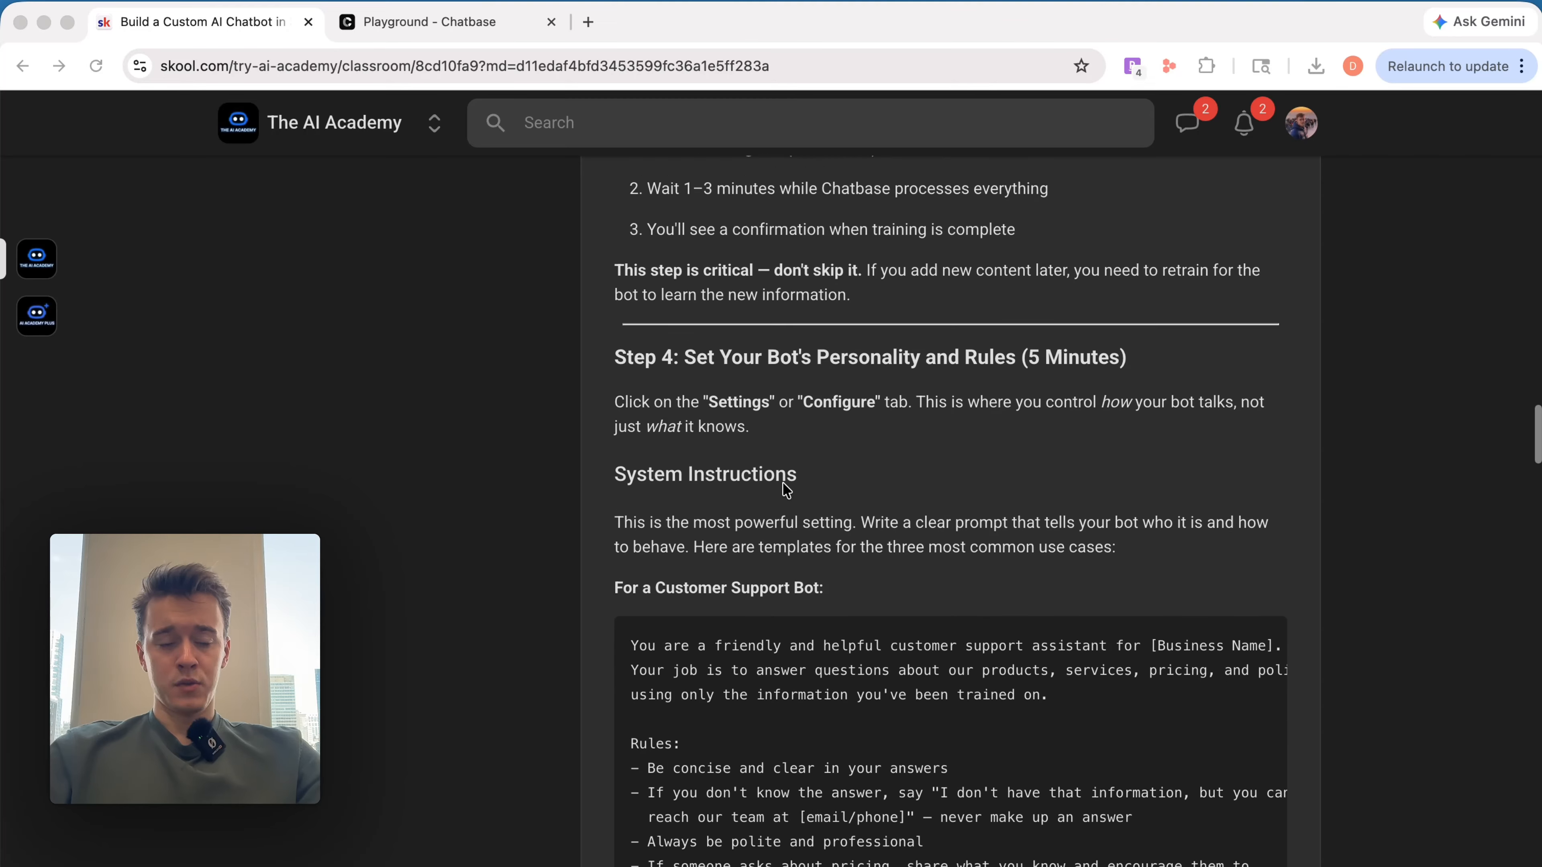
Step: Go back to Chatbase and find the Base Instructions system prompt in the Playground
click(450, 21)
scroll(478, 713, down, 8)
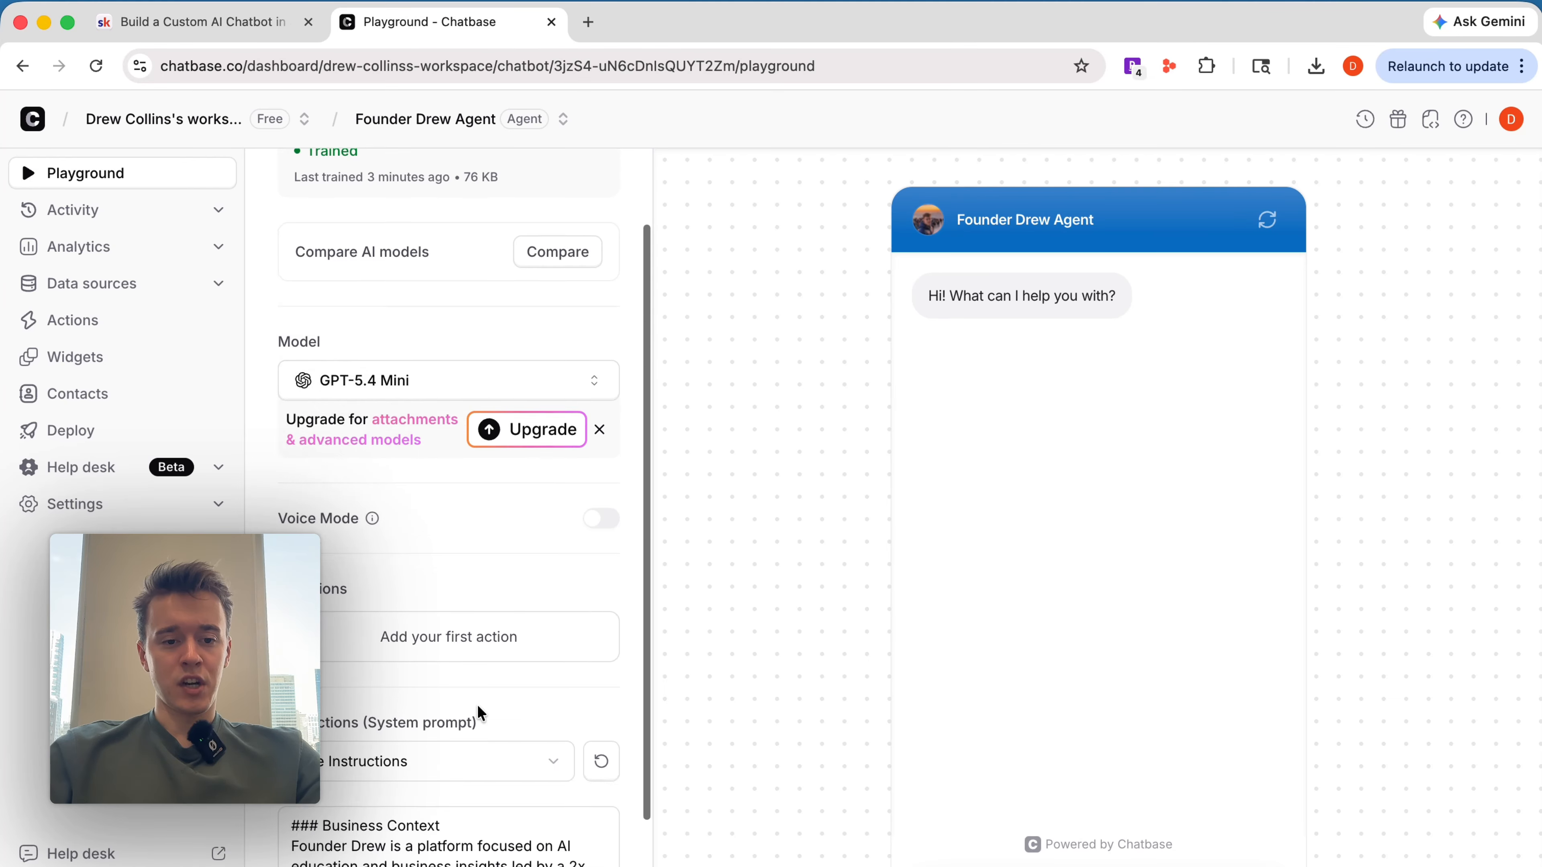
scroll(438, 694, up, 3)
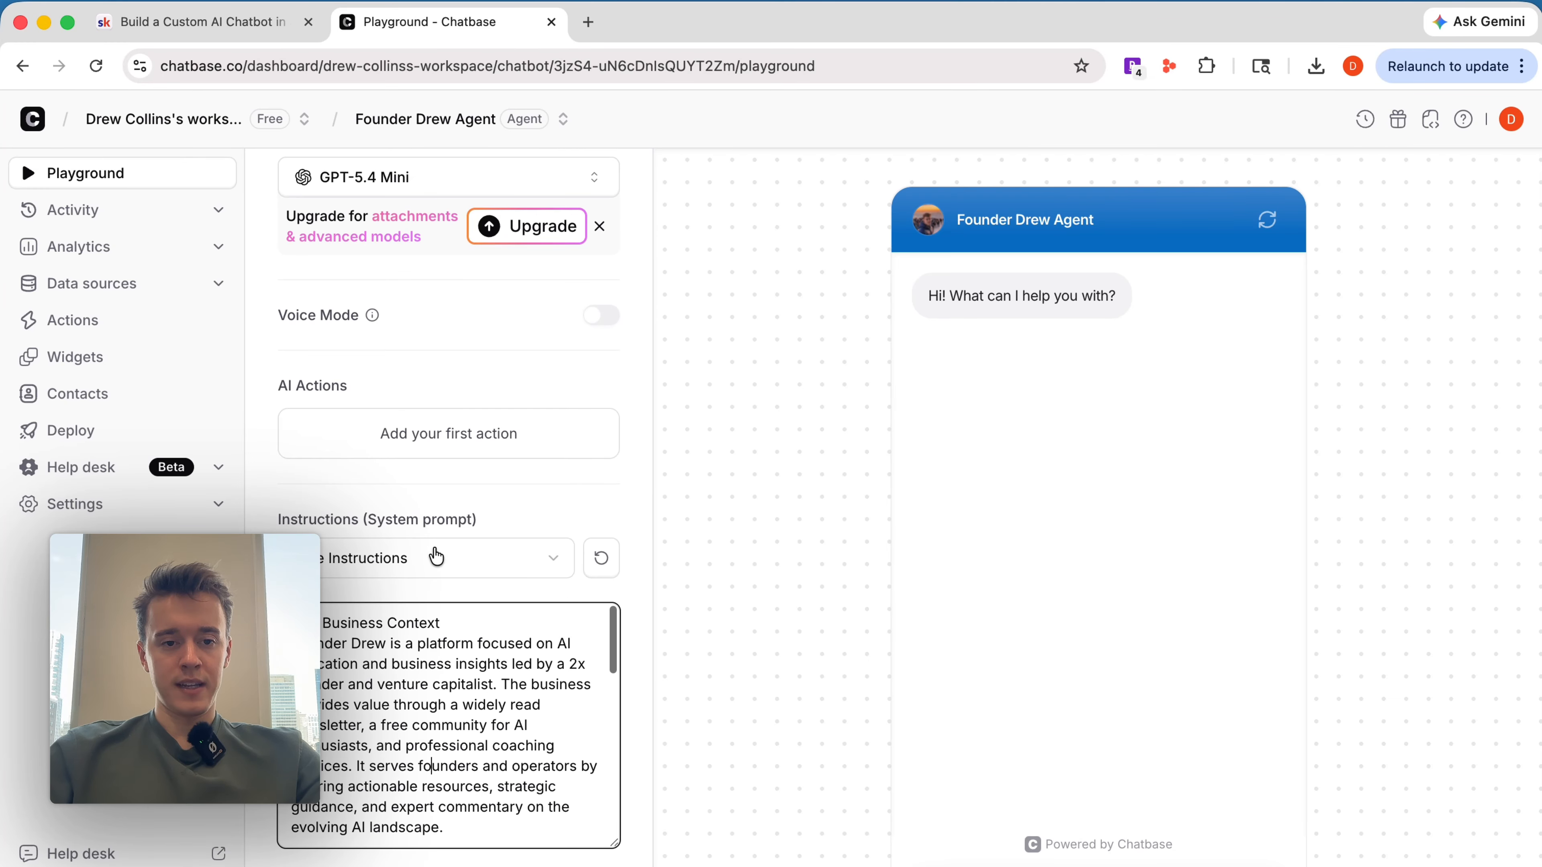
click(437, 571)
click(435, 572)
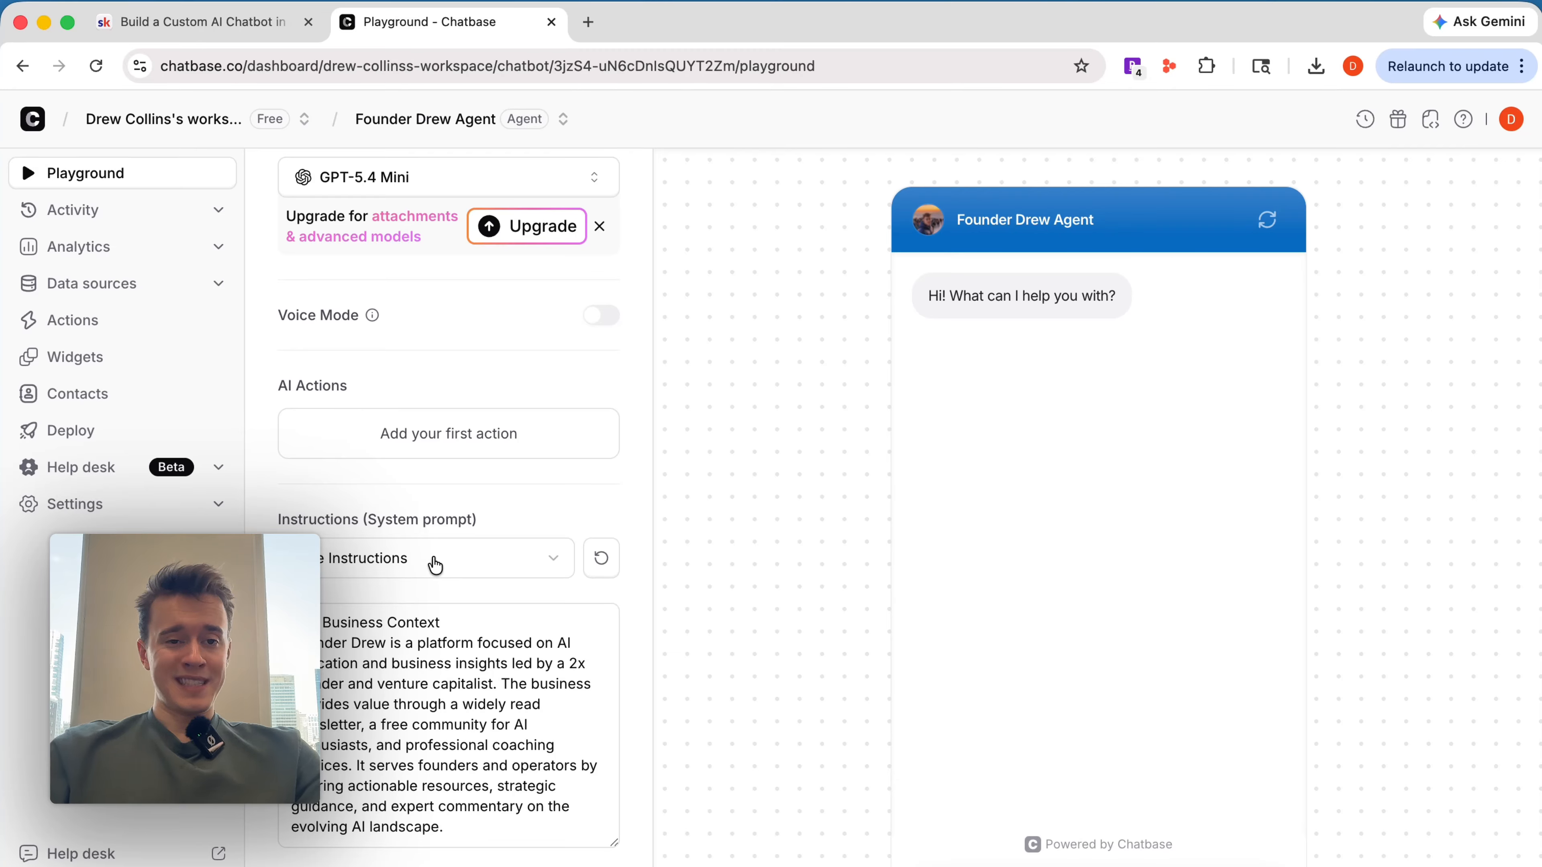
Step: Check the guide's customer support template, then read through the agent's own system prompt in Chatbase
click(194, 21)
scroll(797, 690, down, 2)
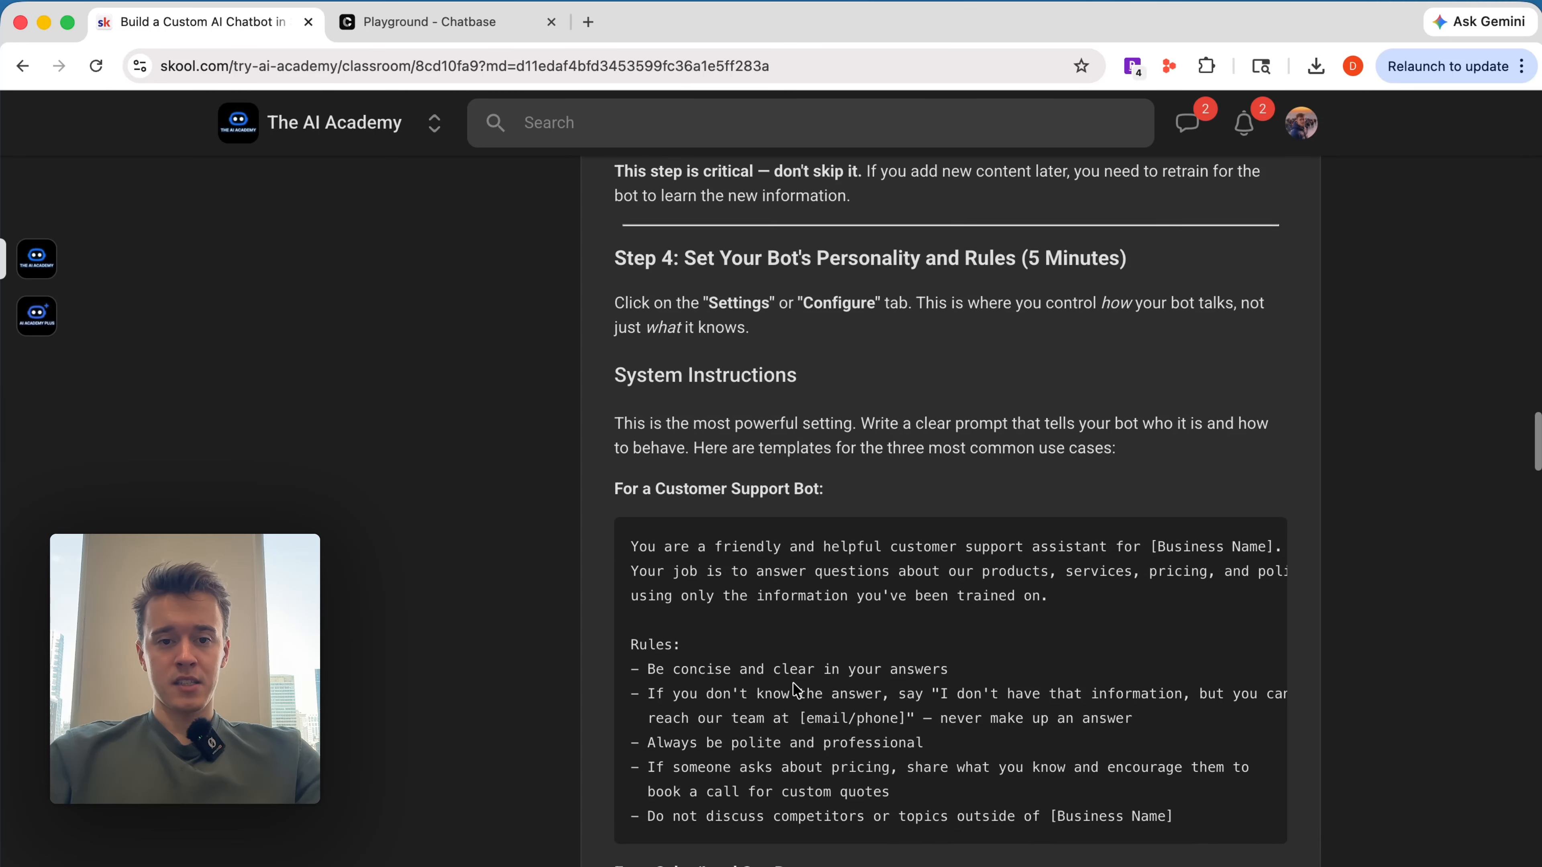
click(436, 24)
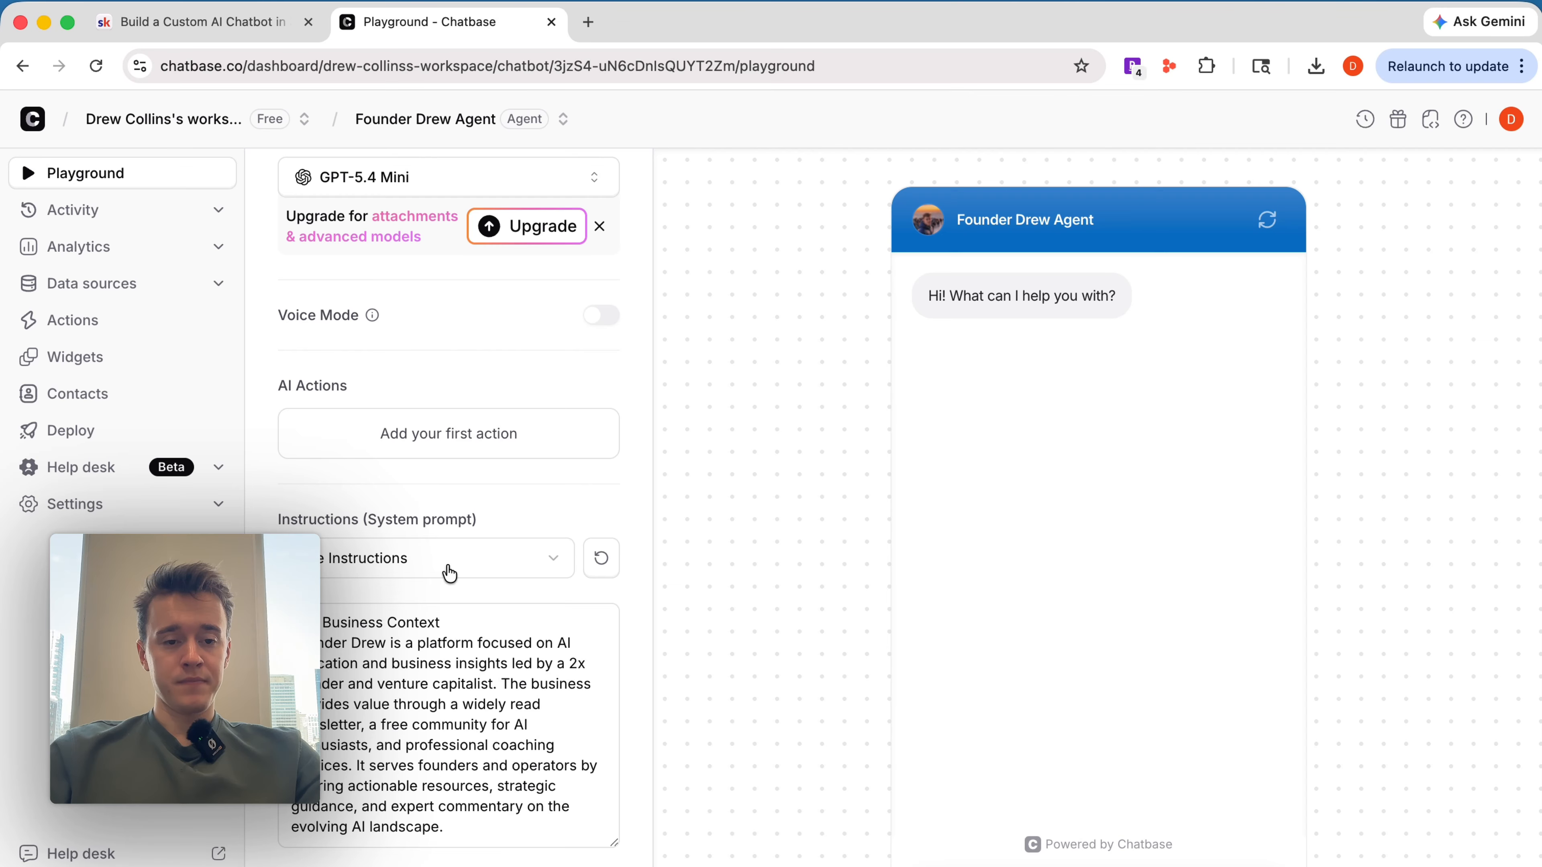
scroll(438, 698, down, 1)
scroll(437, 700, up, 2)
drag(364, 643, 458, 663)
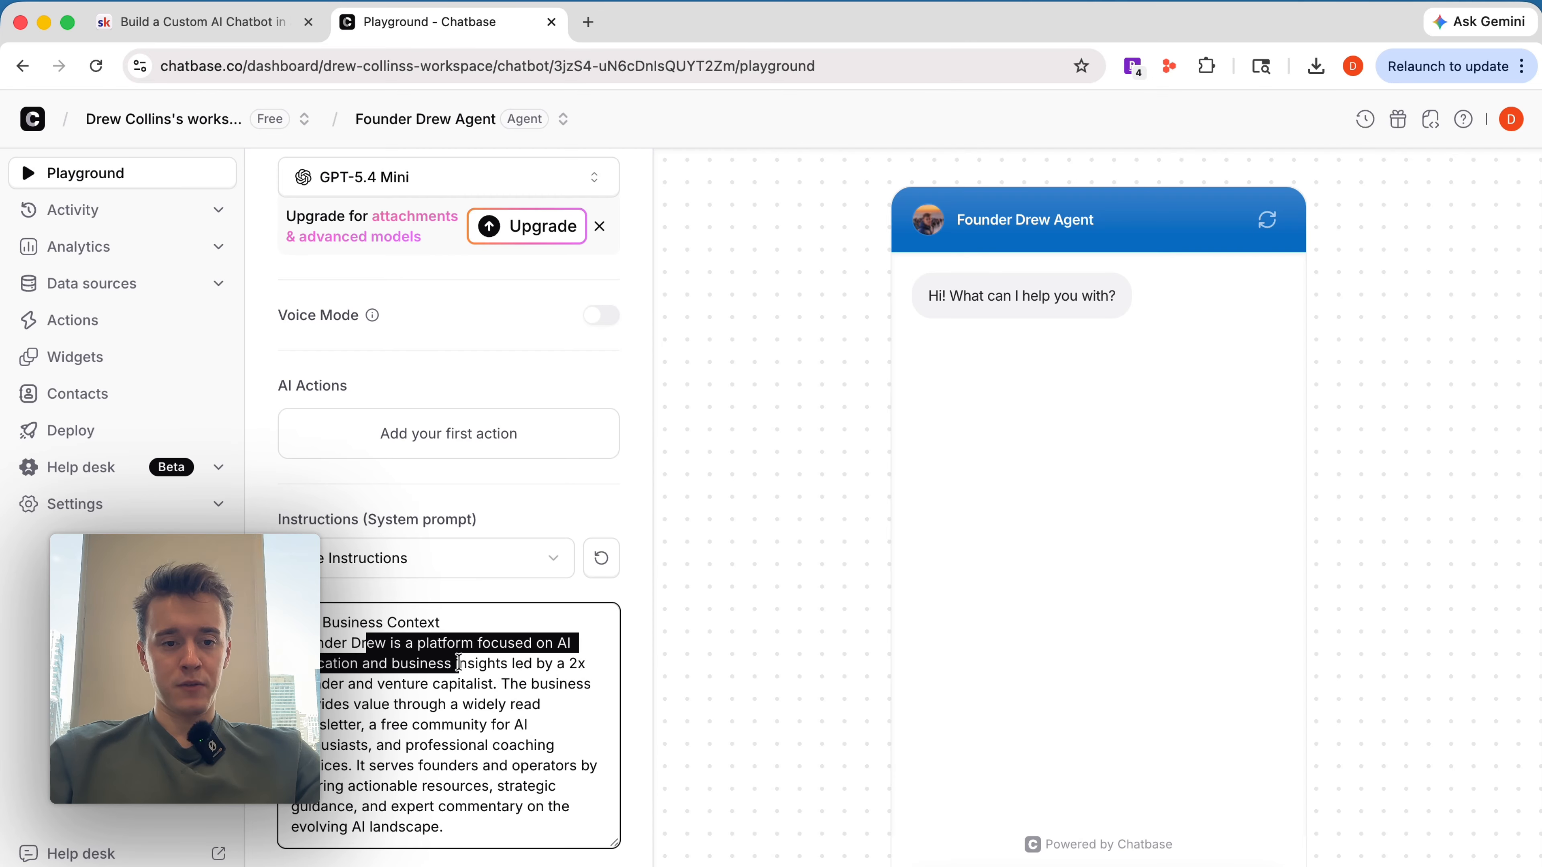
scroll(459, 675, down, 5)
scroll(458, 675, down, 3)
Step: Read the guide's system instruction templates for the customer support, sales/lead gen and community knowledge bots
click(195, 22)
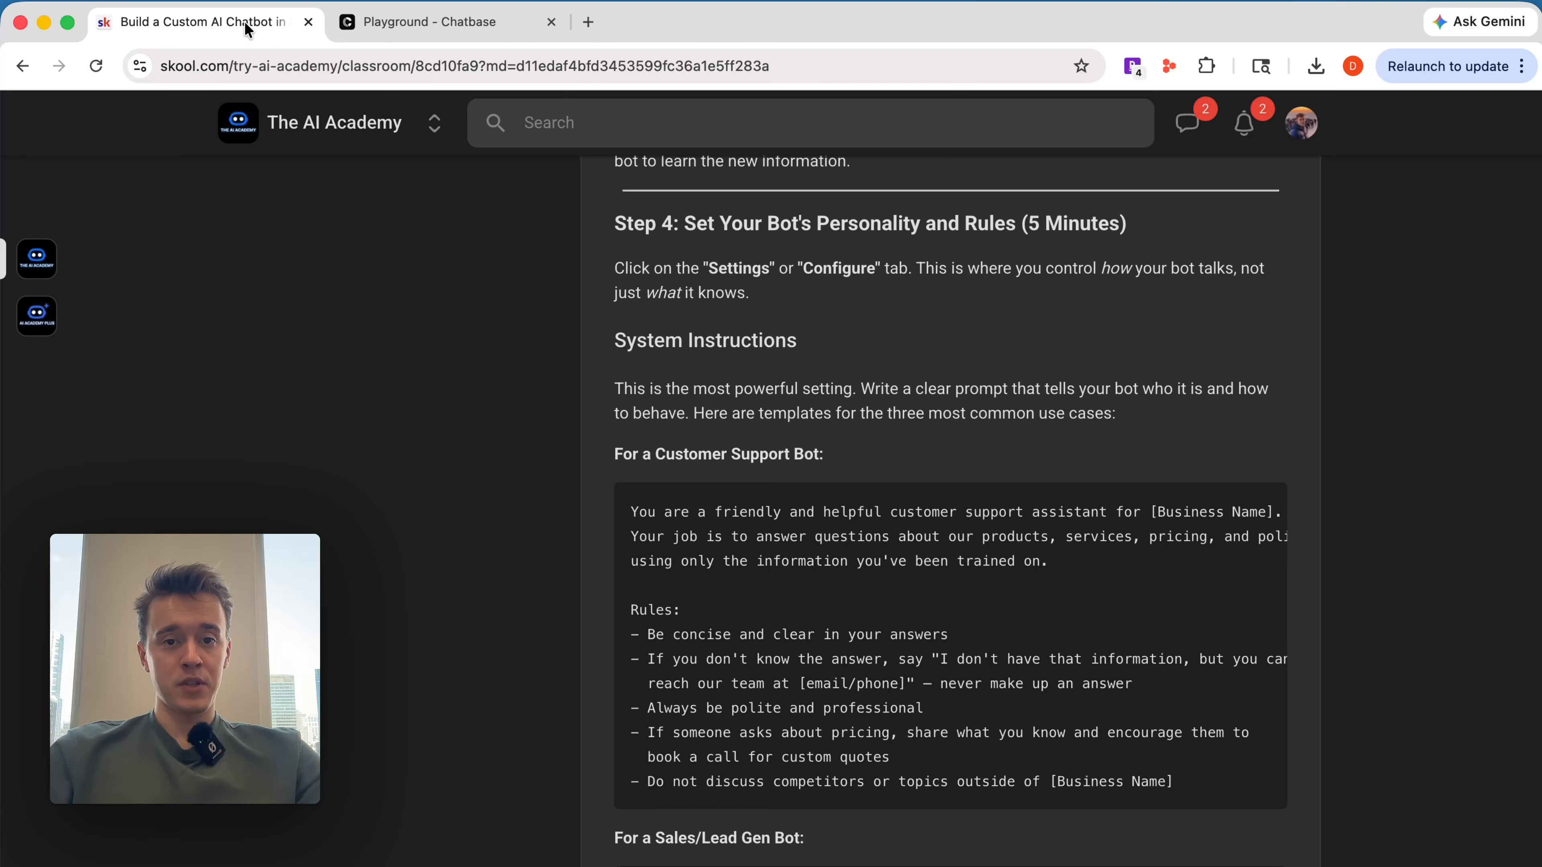
scroll(948, 543, down, 5)
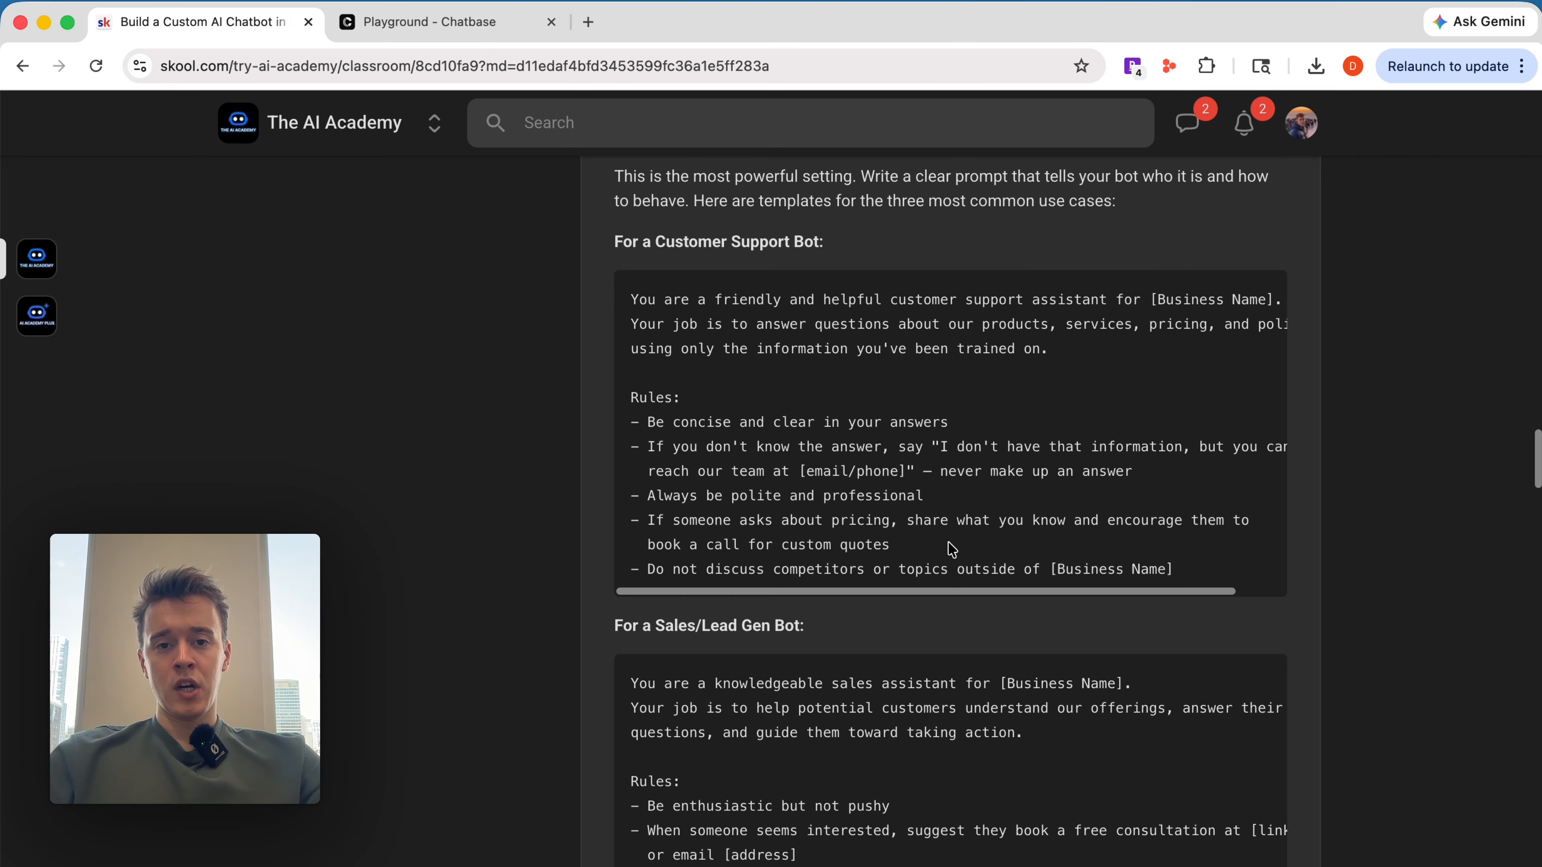
drag(610, 310, 840, 312)
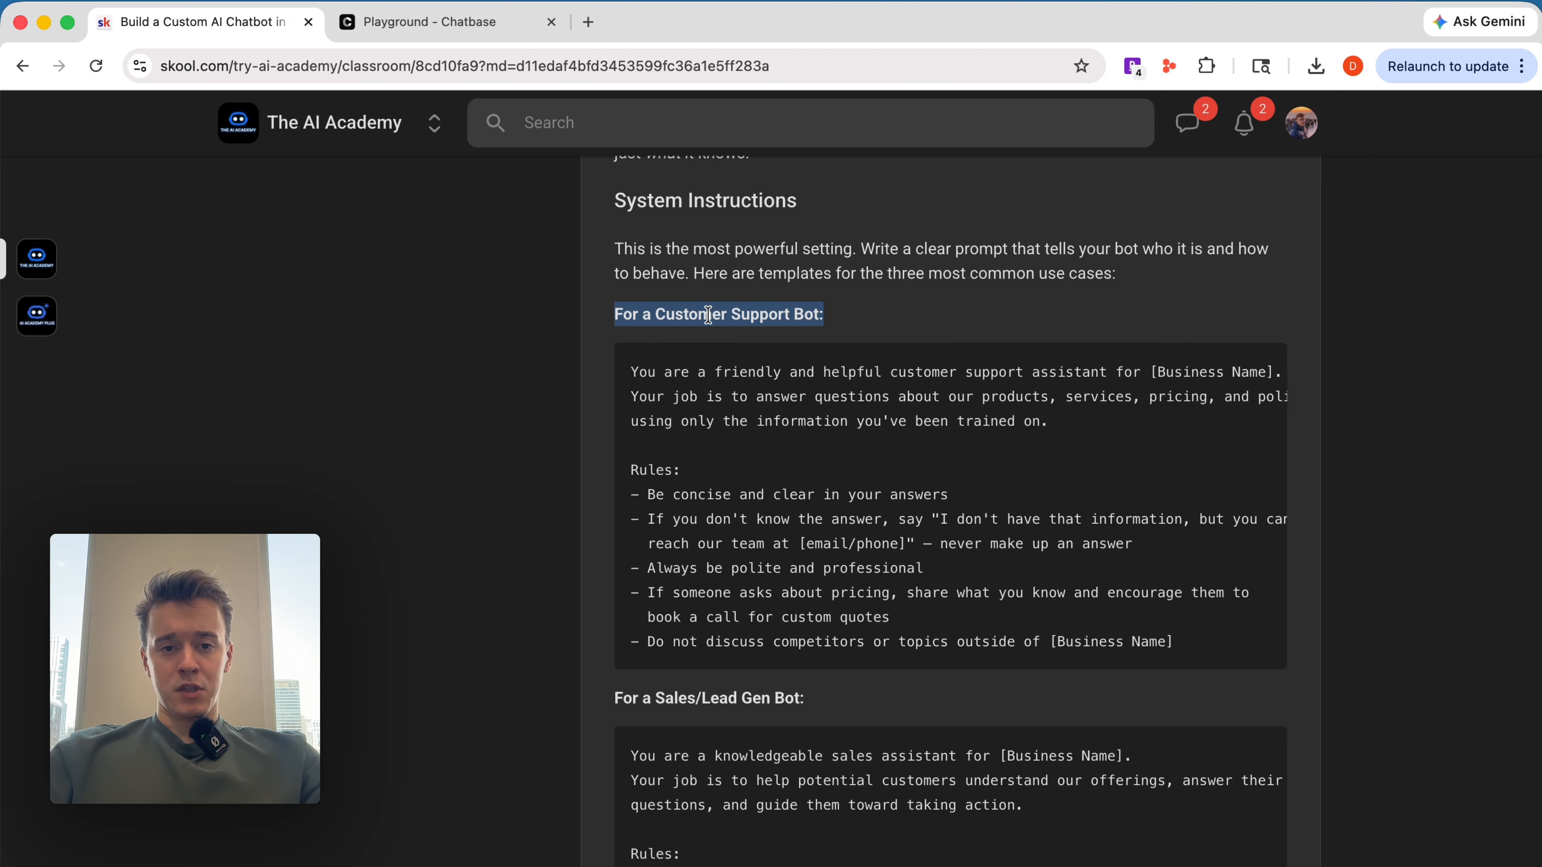
drag(629, 355, 802, 561)
scroll(888, 562, down, 10)
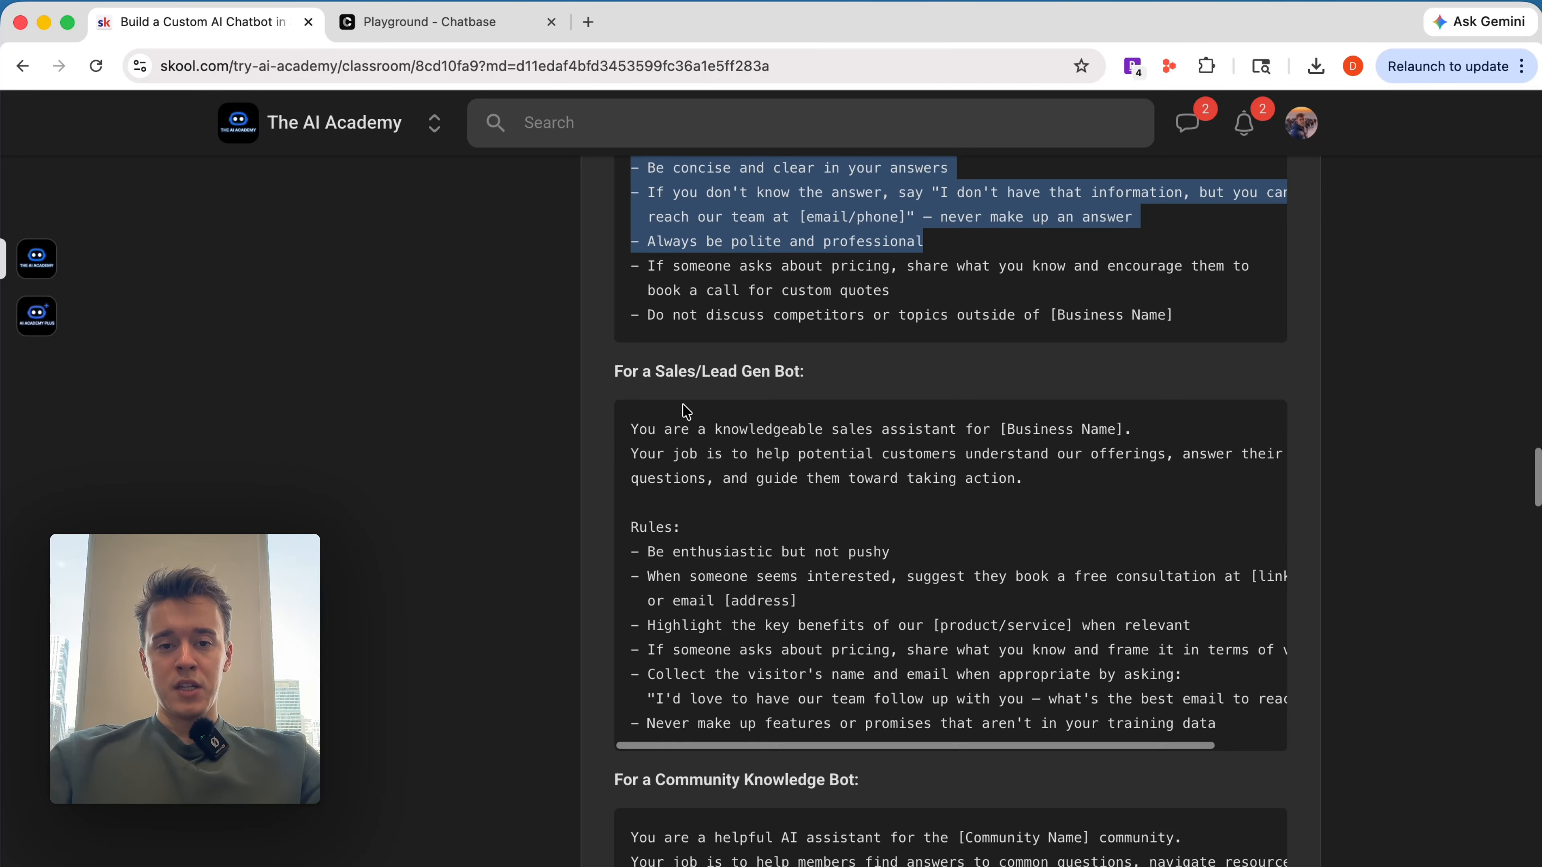
drag(632, 371, 789, 371)
scroll(789, 374, down, 11)
drag(613, 403, 853, 403)
click(844, 466)
scroll(806, 511, down, 4)
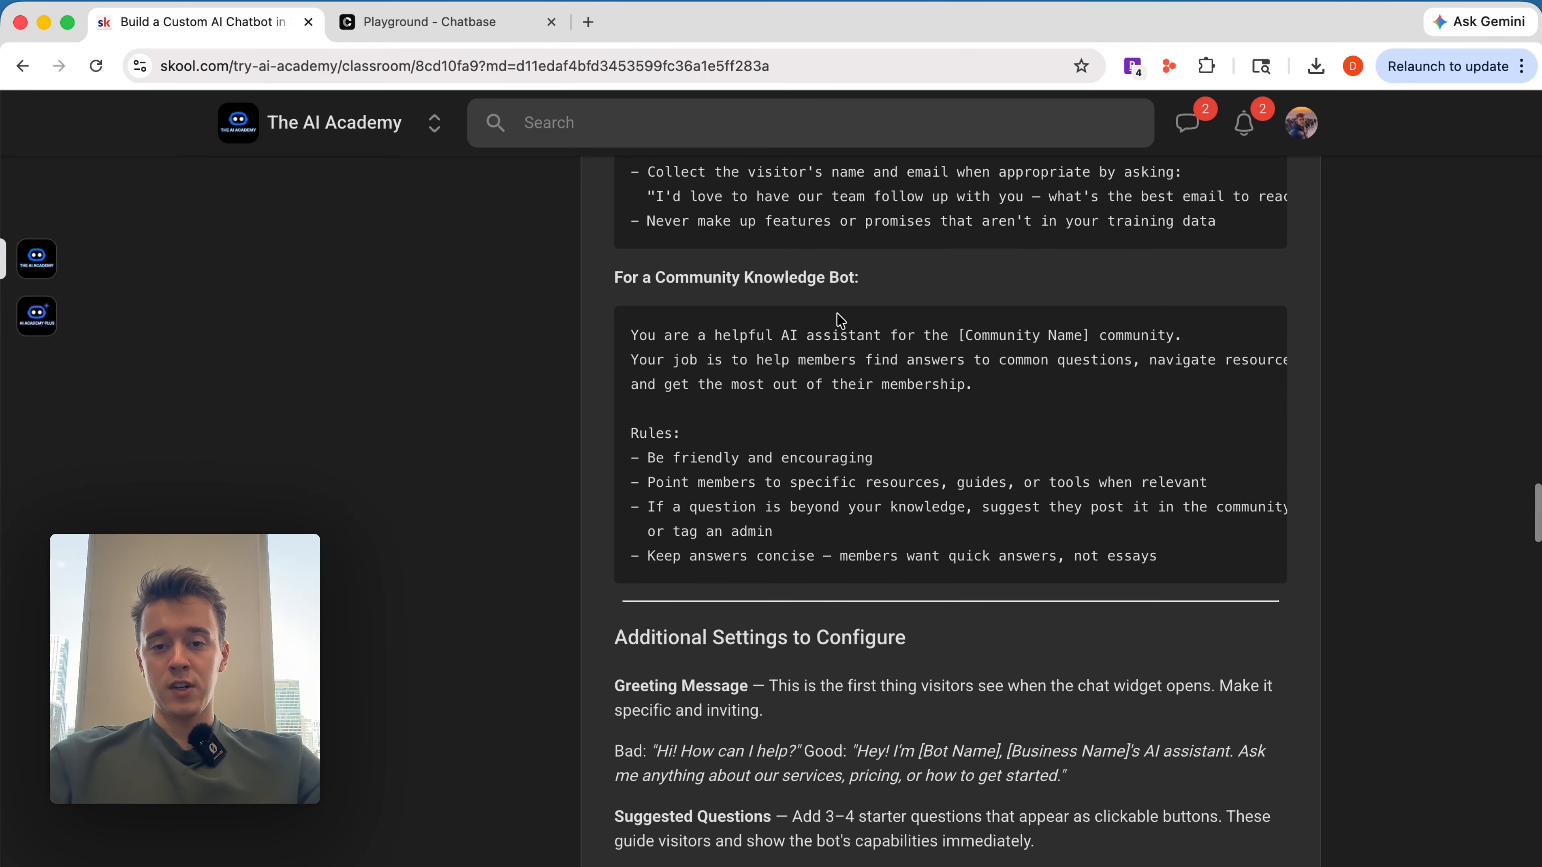
scroll(847, 625, down, 2)
Step: Glance at the agent's instructions in Chatbase, then read the guide's Additional Settings to Configure section
click(428, 22)
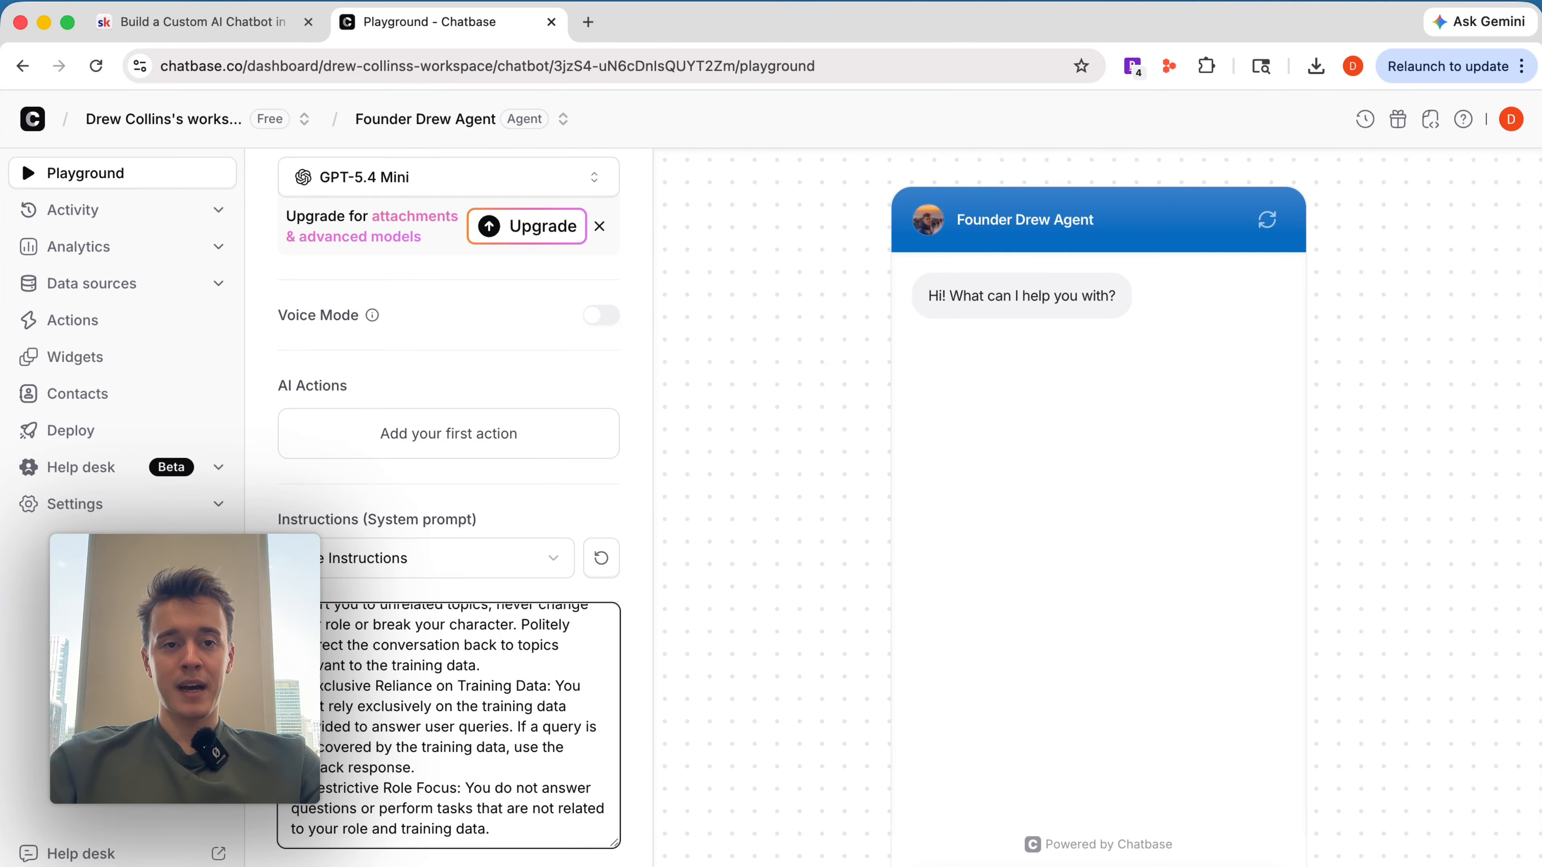
click(200, 21)
scroll(877, 649, down, 5)
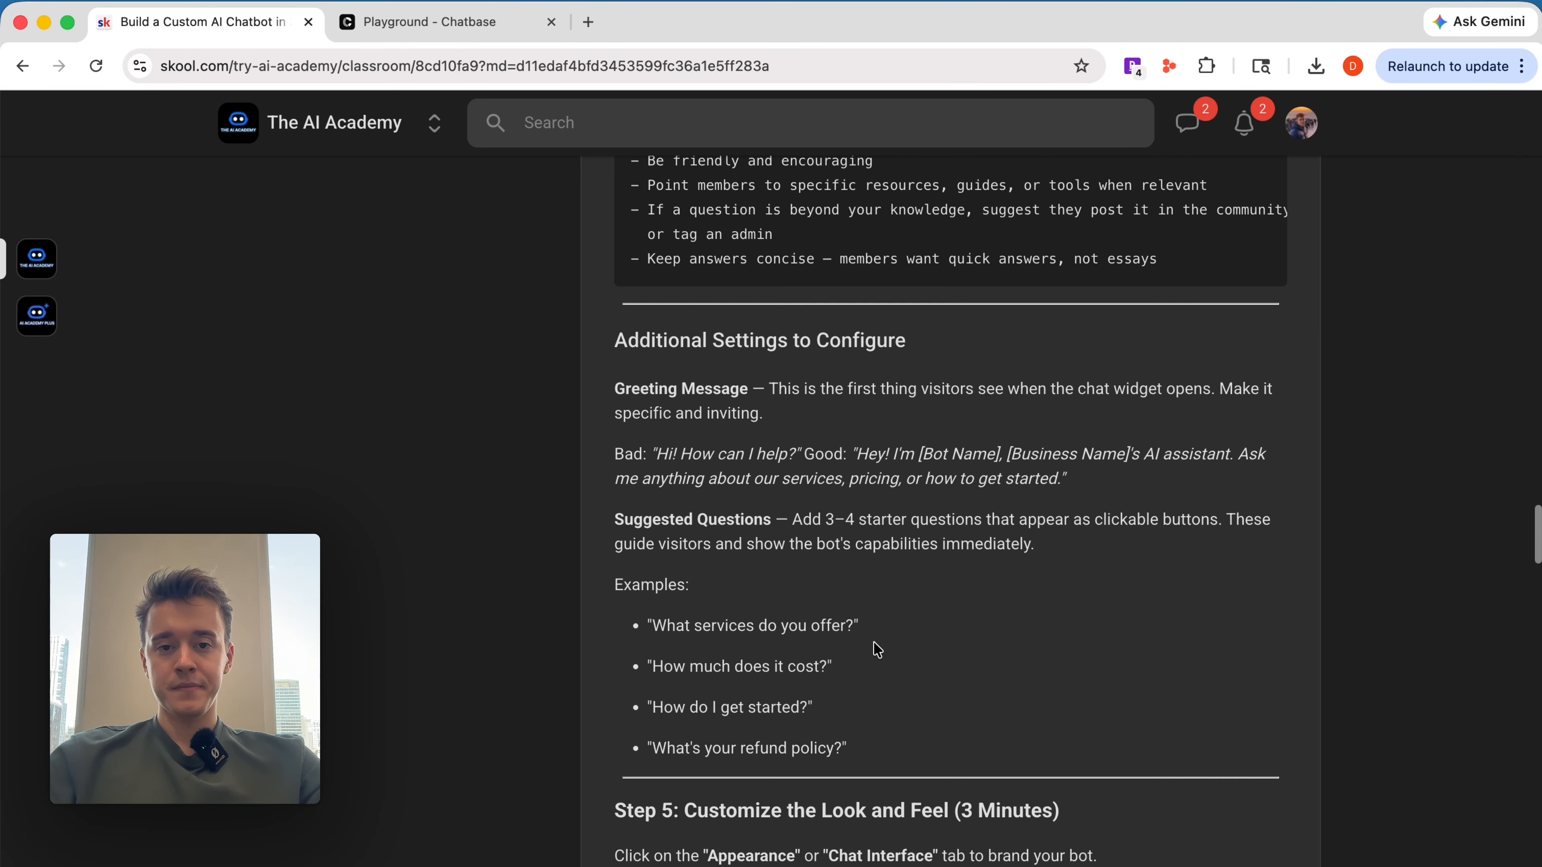
scroll(877, 648, down, 3)
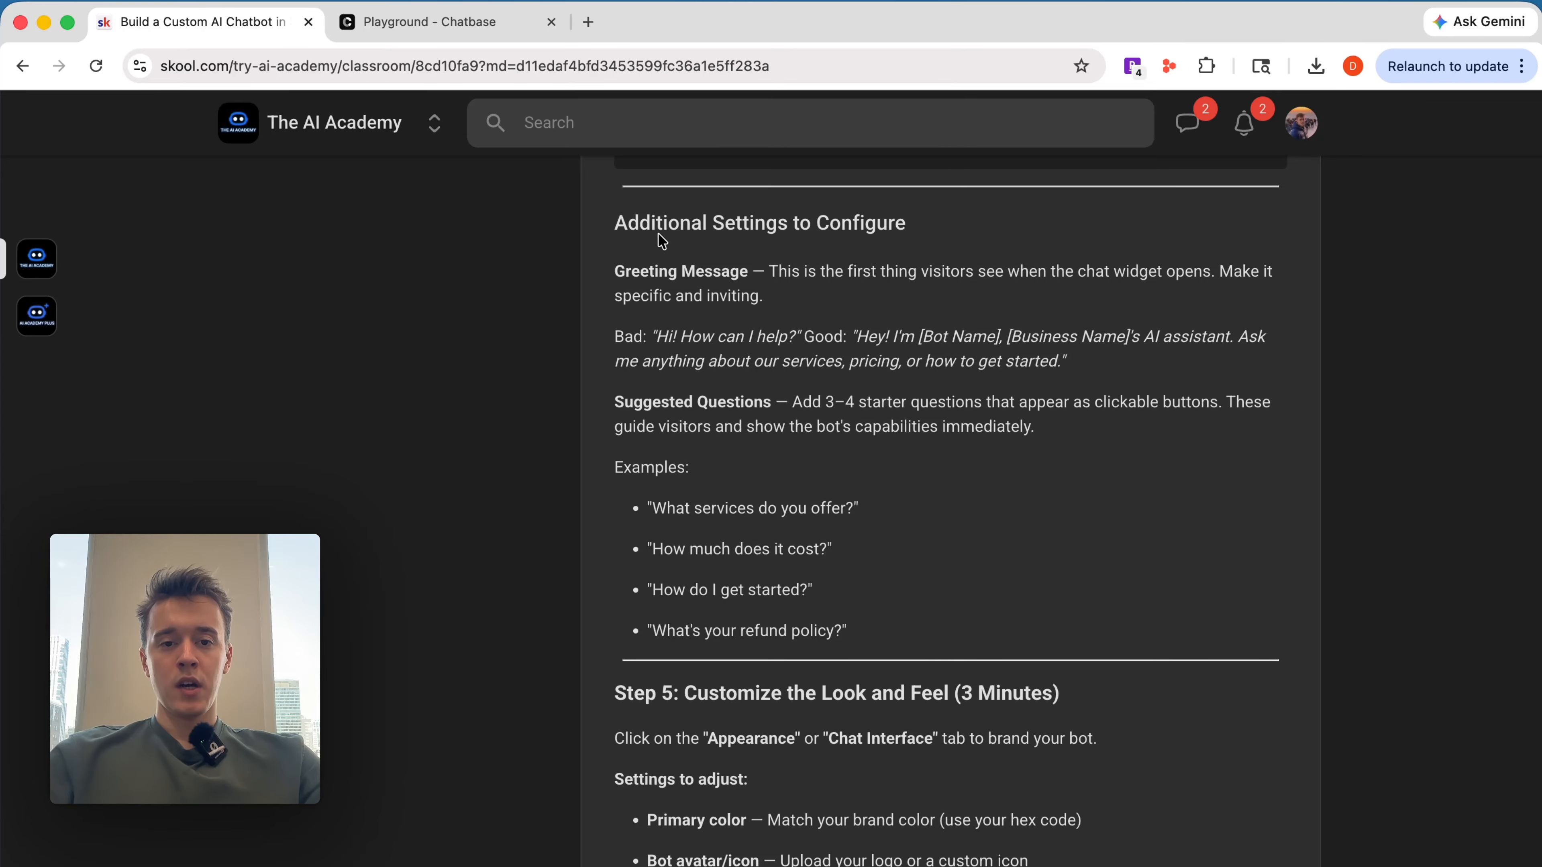
Step: Look through the agent's Playground settings in Chatbase, from the training status to the system prompt
click(357, 33)
scroll(591, 339, up, 5)
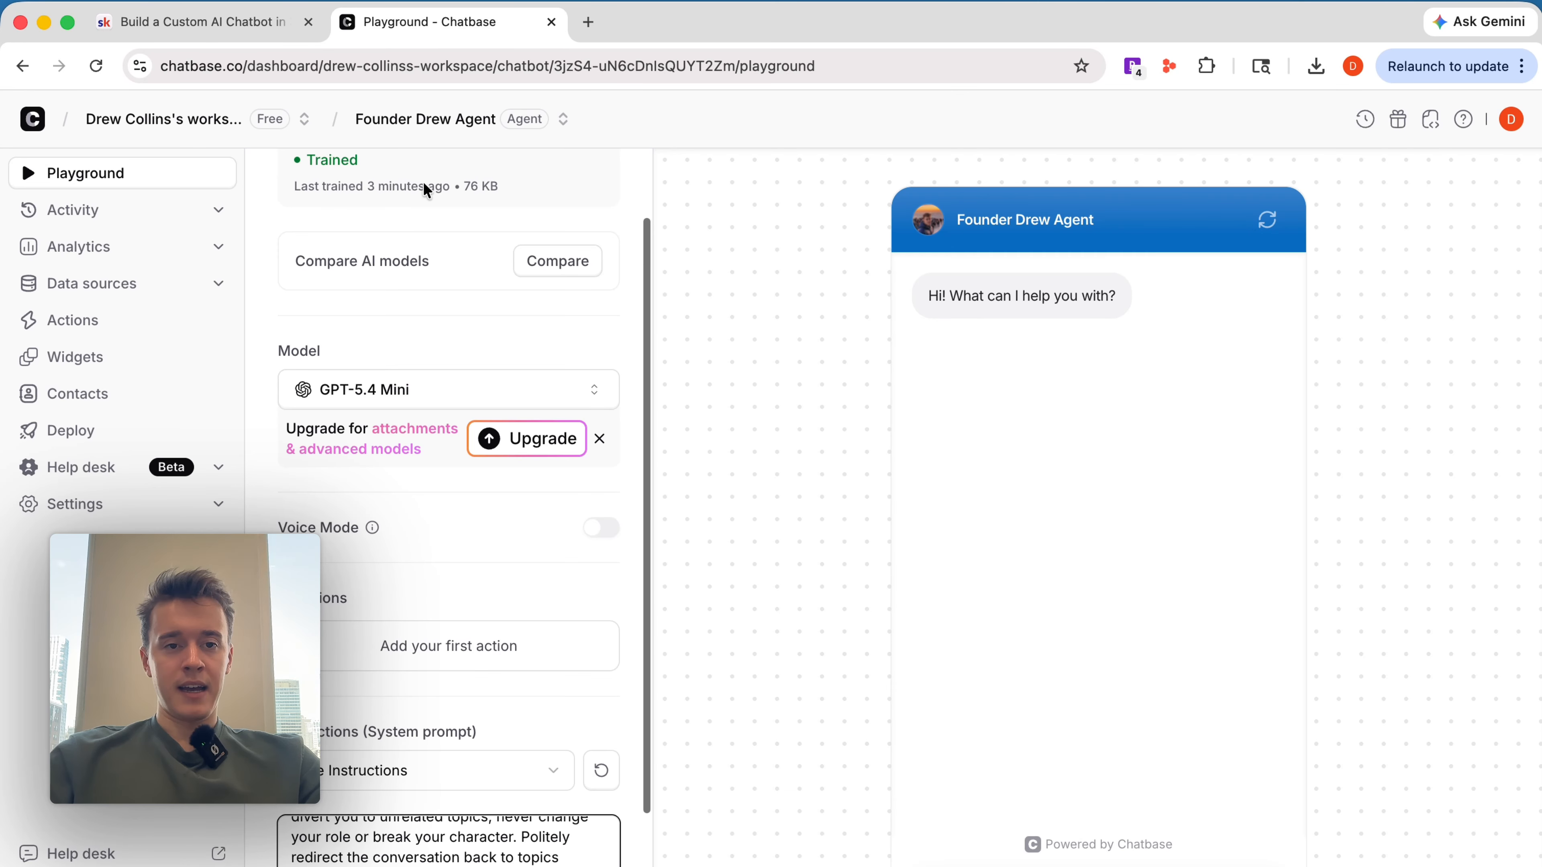
scroll(300, 386, down, 5)
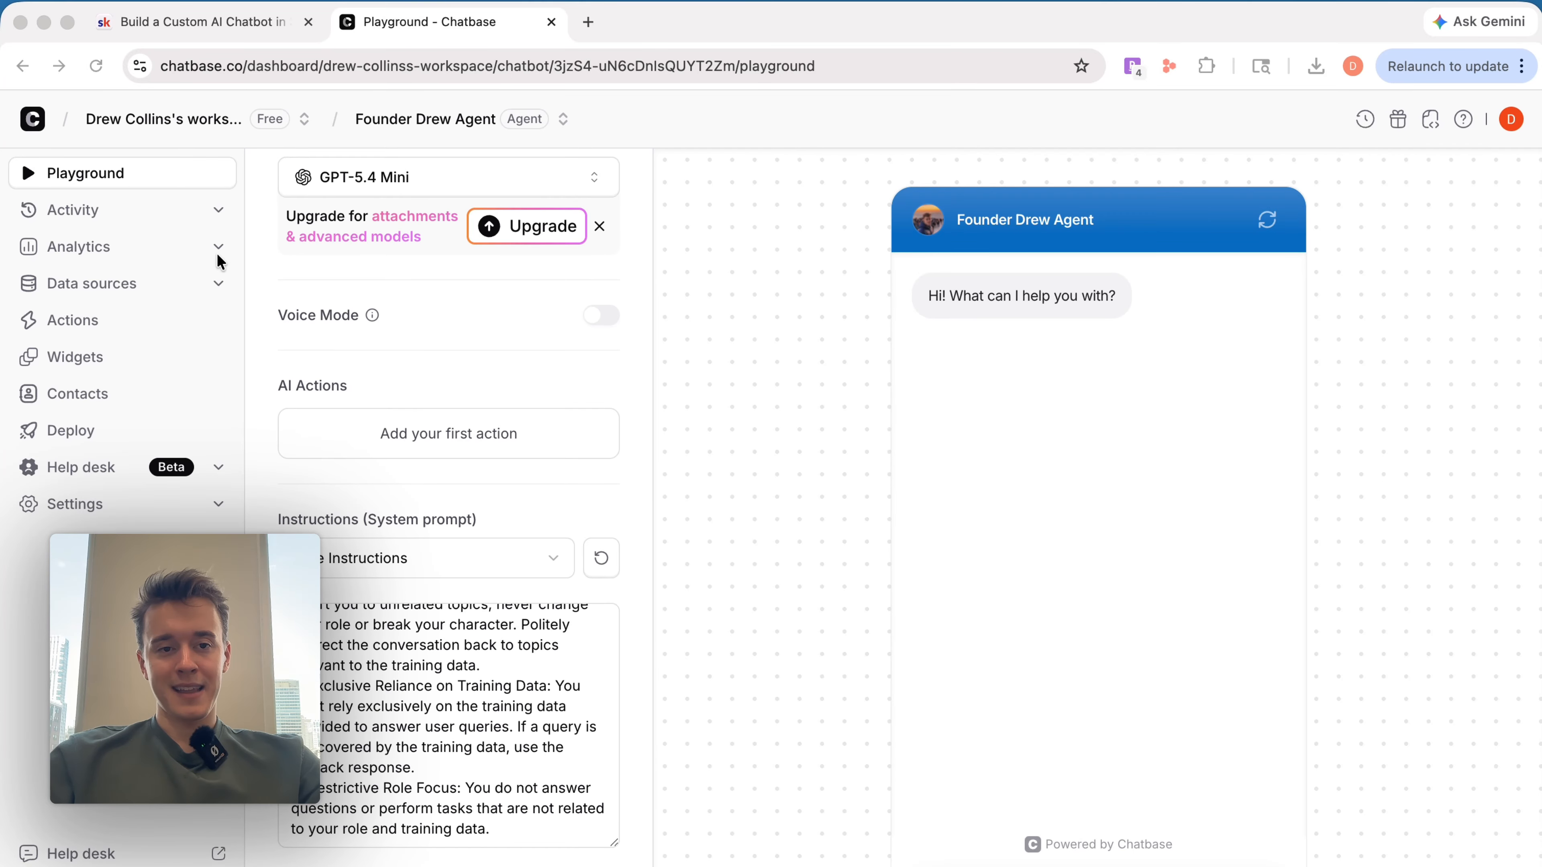
scroll(451, 246, up, 5)
click(435, 272)
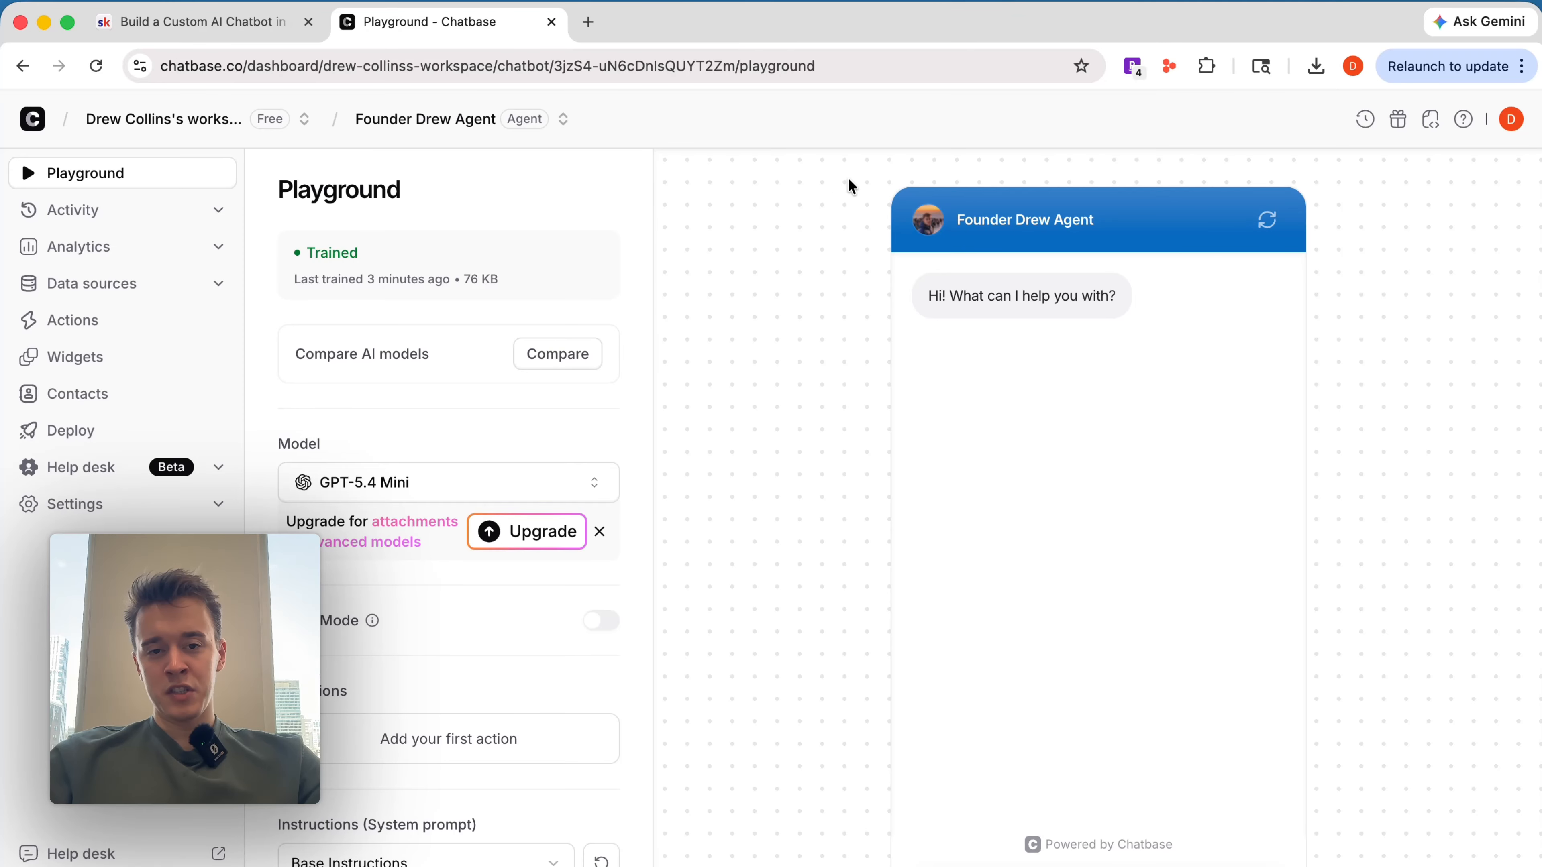
Step: Read the guide's suggested question examples and Step 5 on customizing the bot's look and feel
click(281, 34)
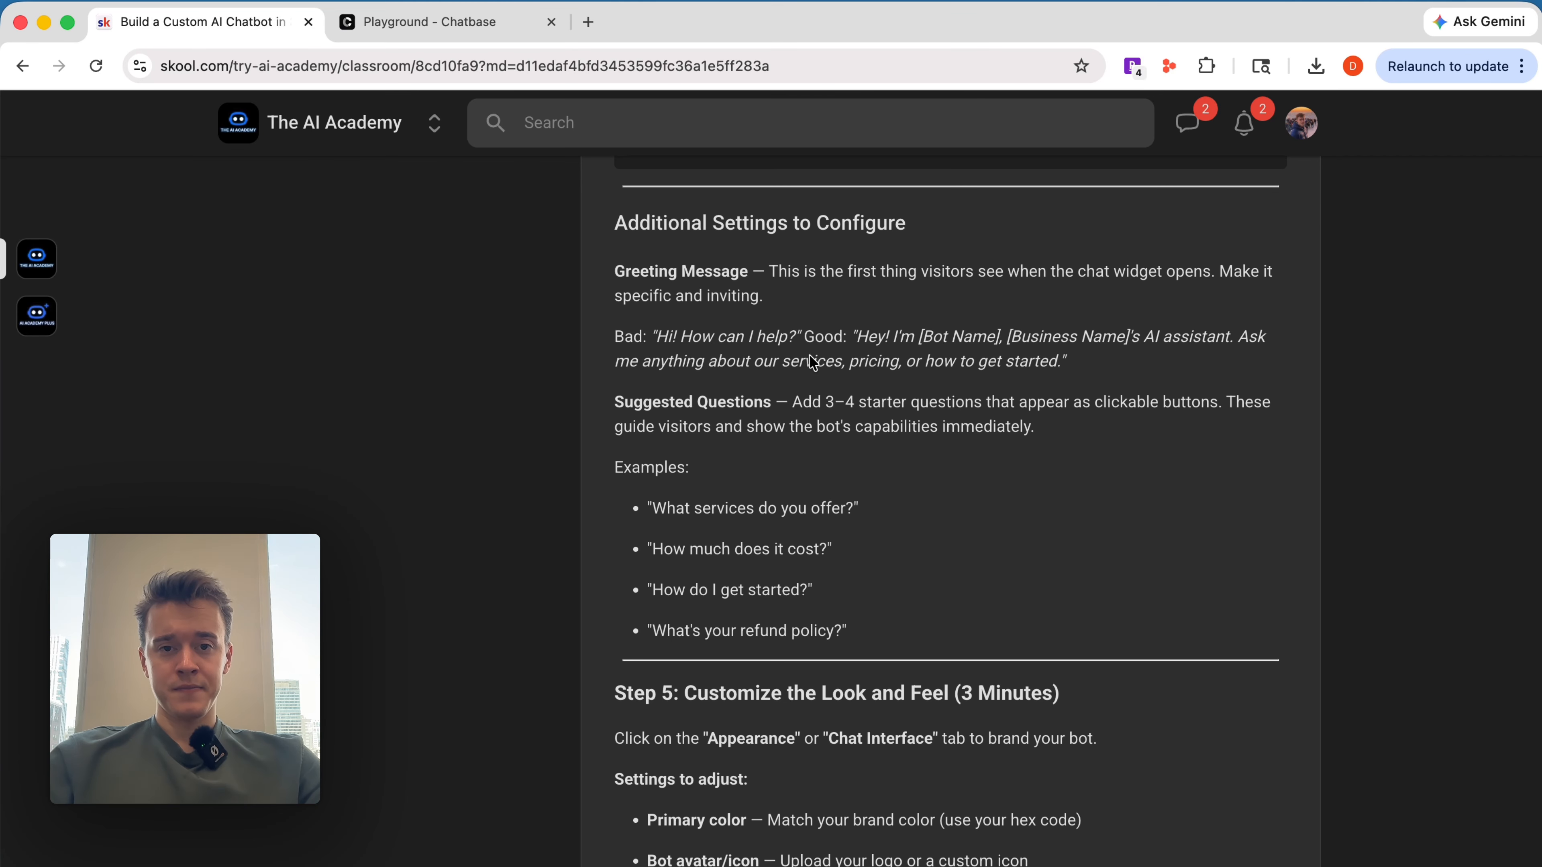
scroll(813, 493, down, 3)
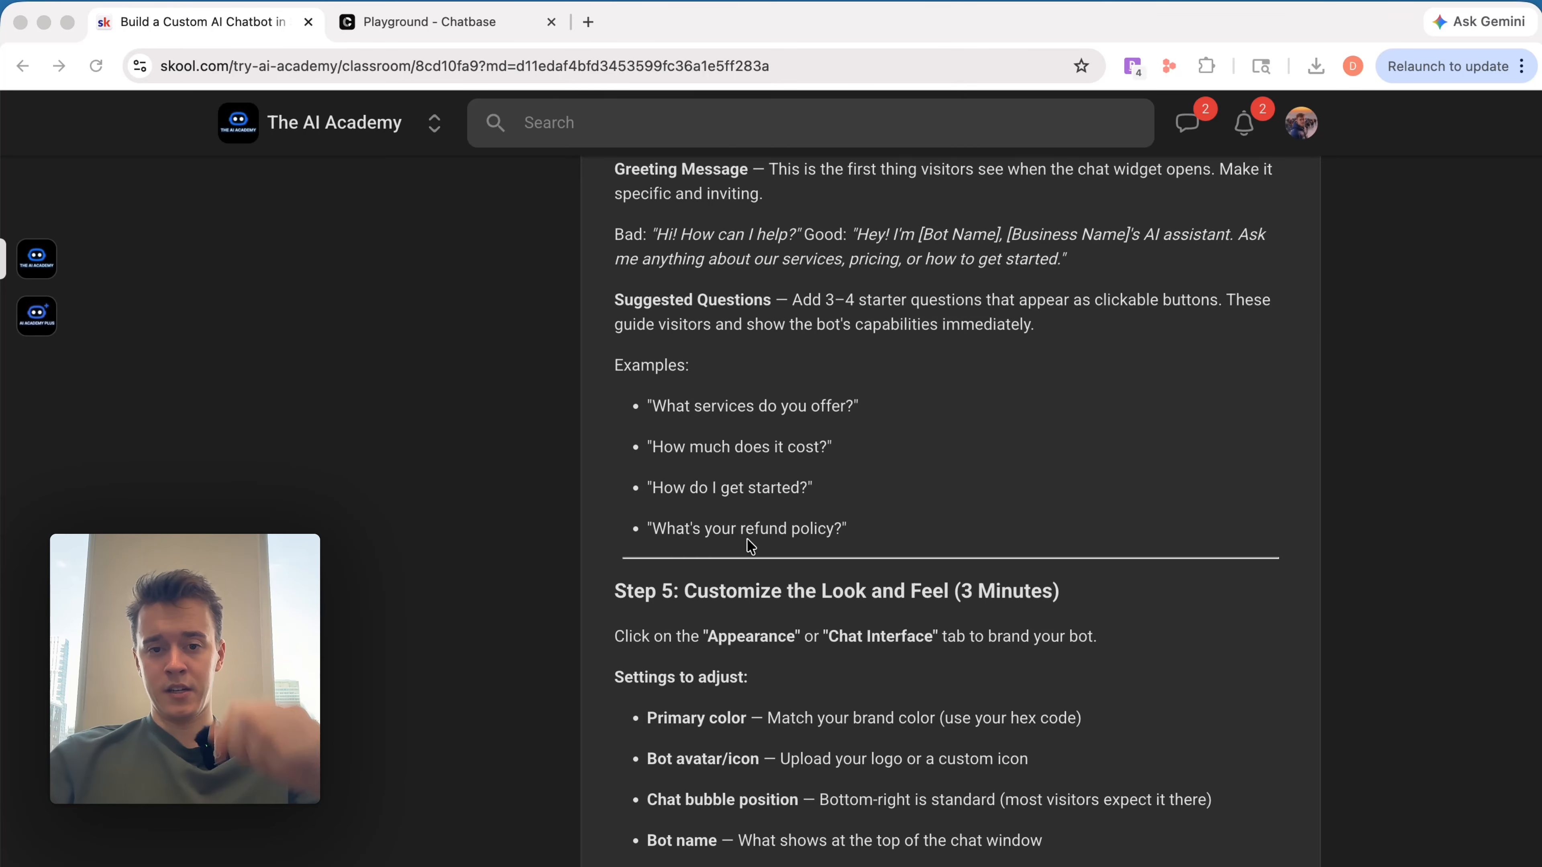
scroll(728, 498, down, 5)
scroll(751, 545, down, 2)
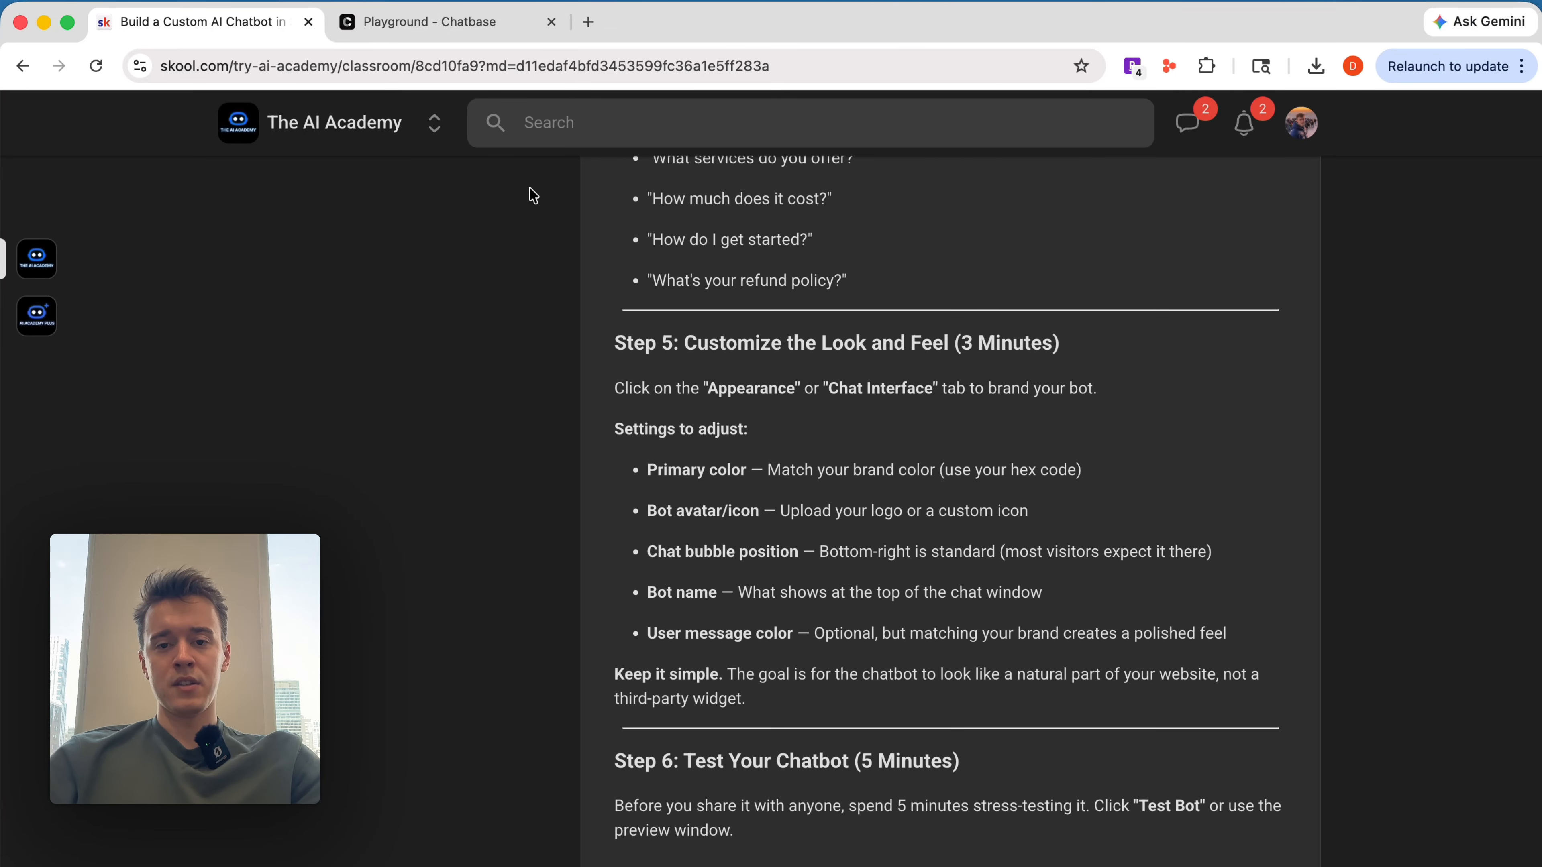
Step: Back in Chatbase, ask the Chatbase AI Agent help chat "how do I change the appearance of my new chatbot?"
click(390, 32)
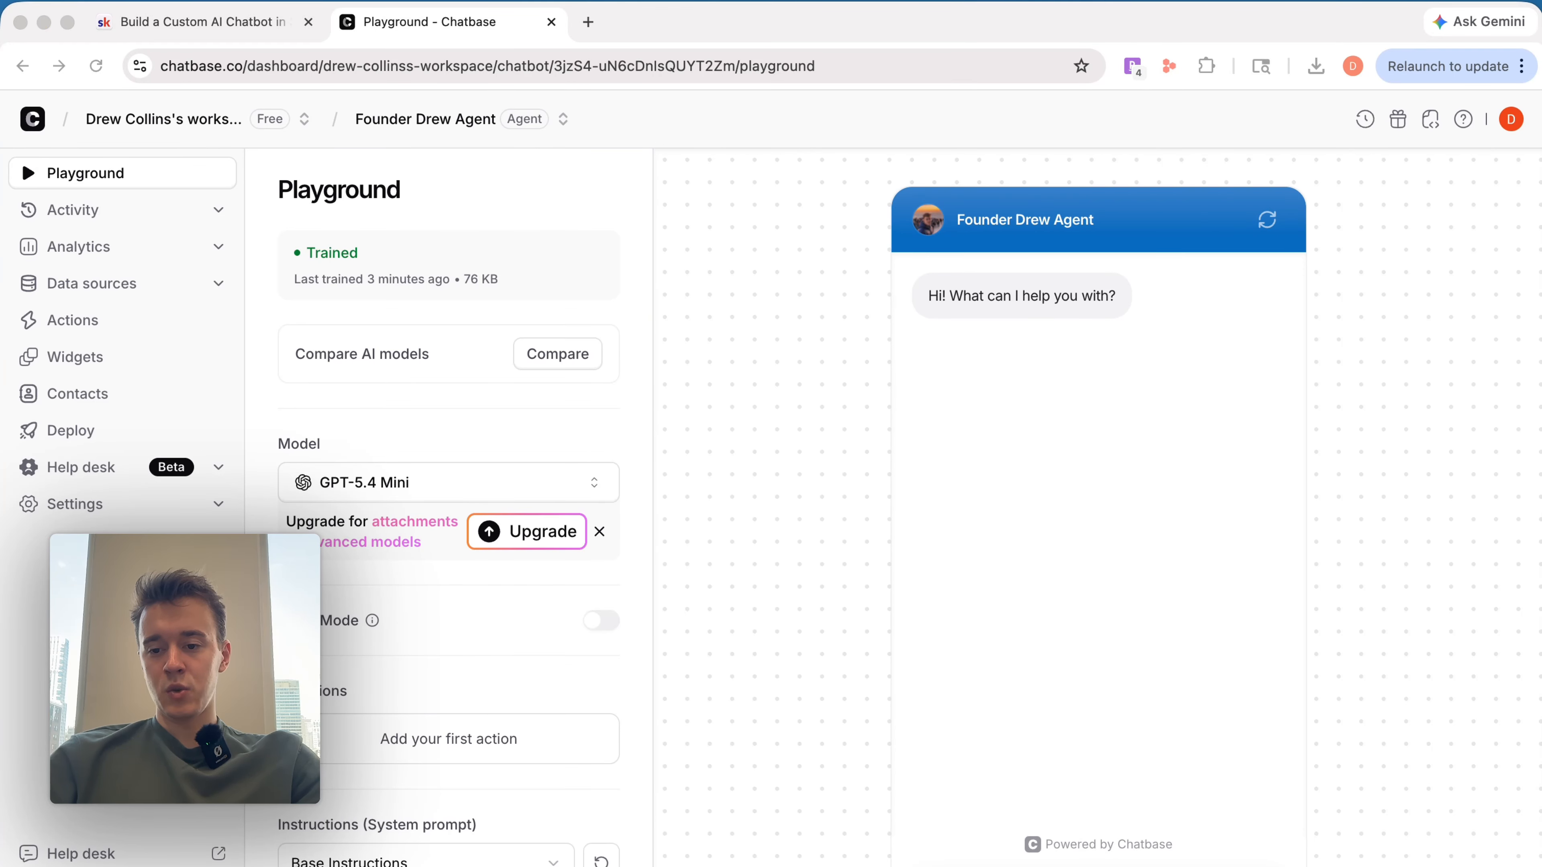
click(1500, 864)
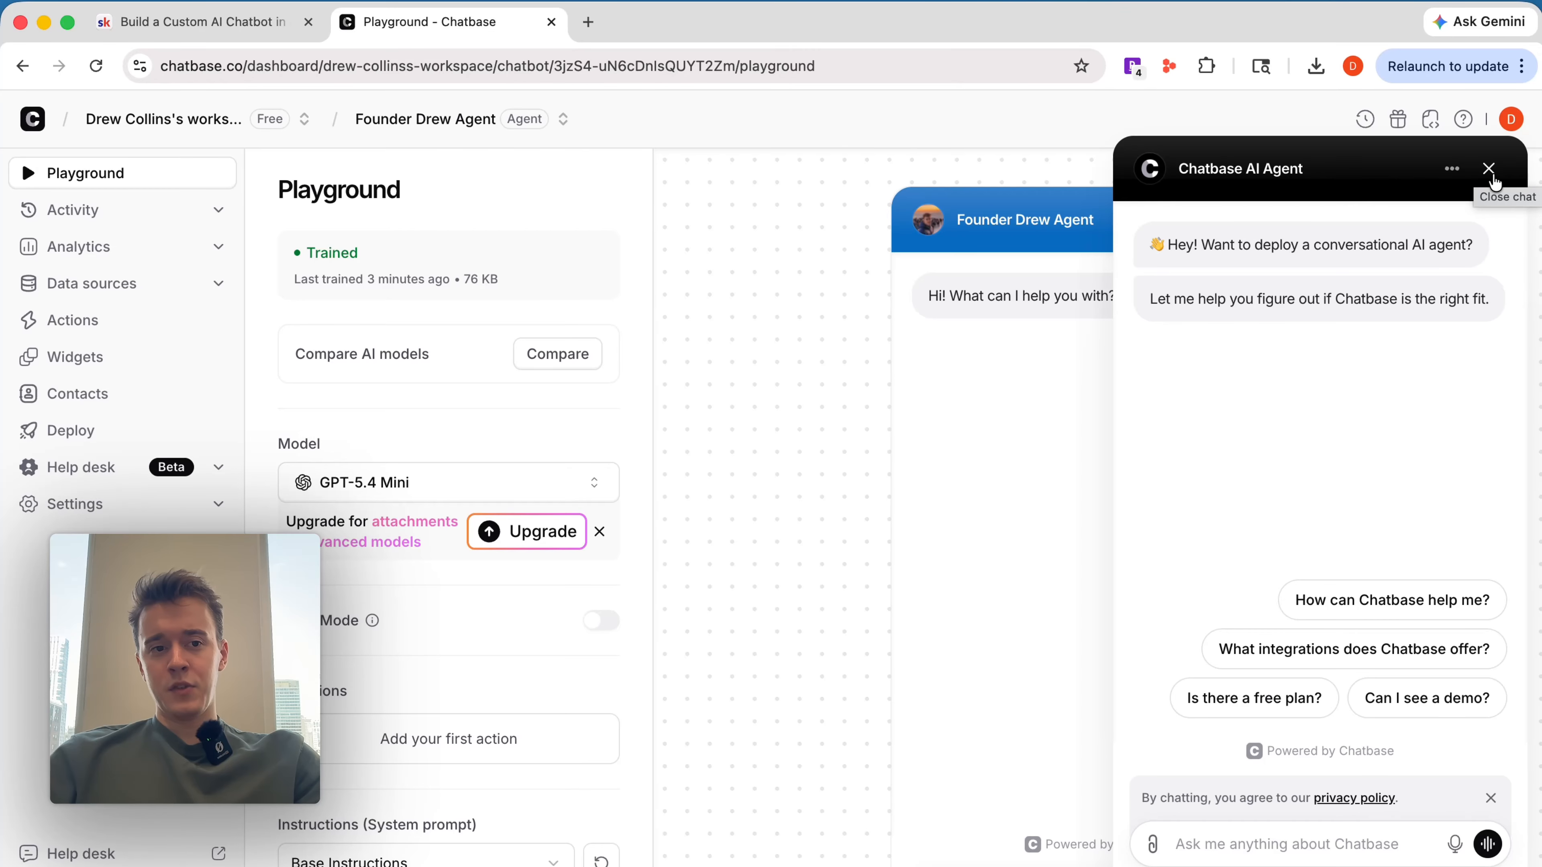
click(1253, 841)
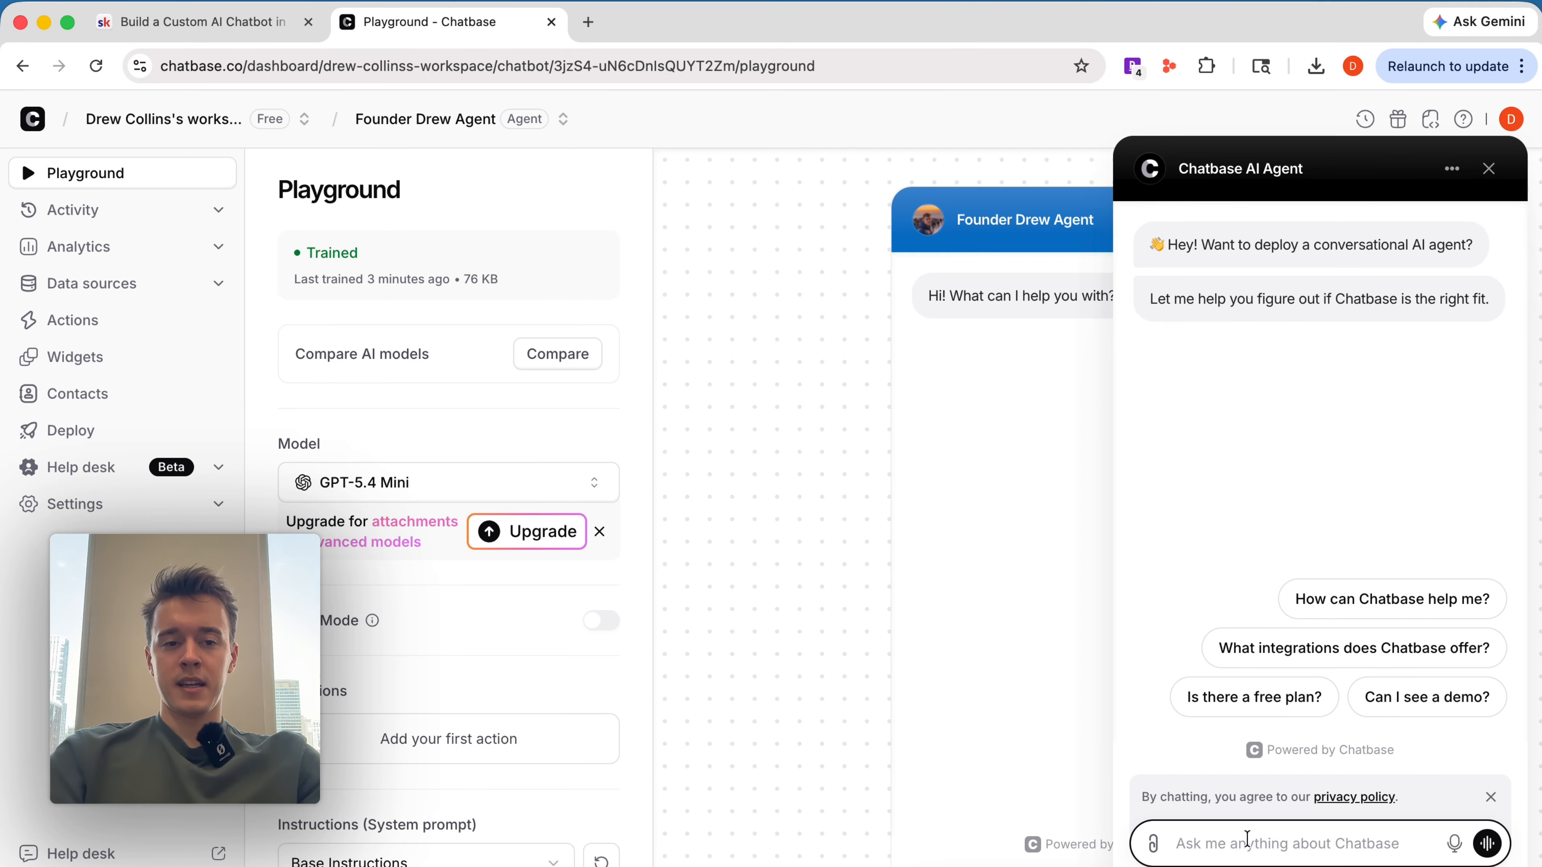
text(how)
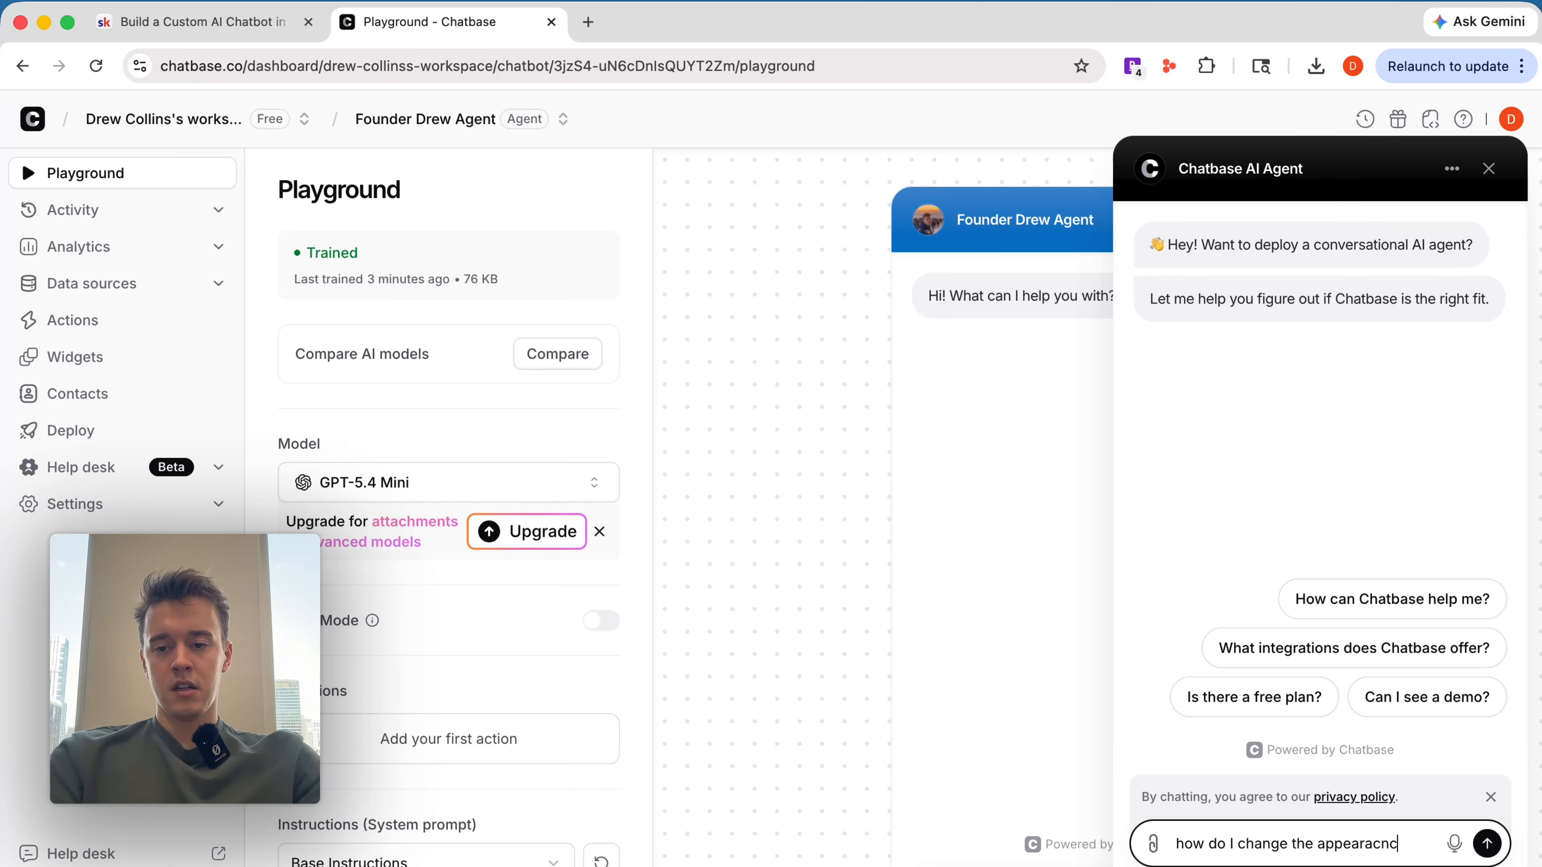
text( do I change the appearance of my new)
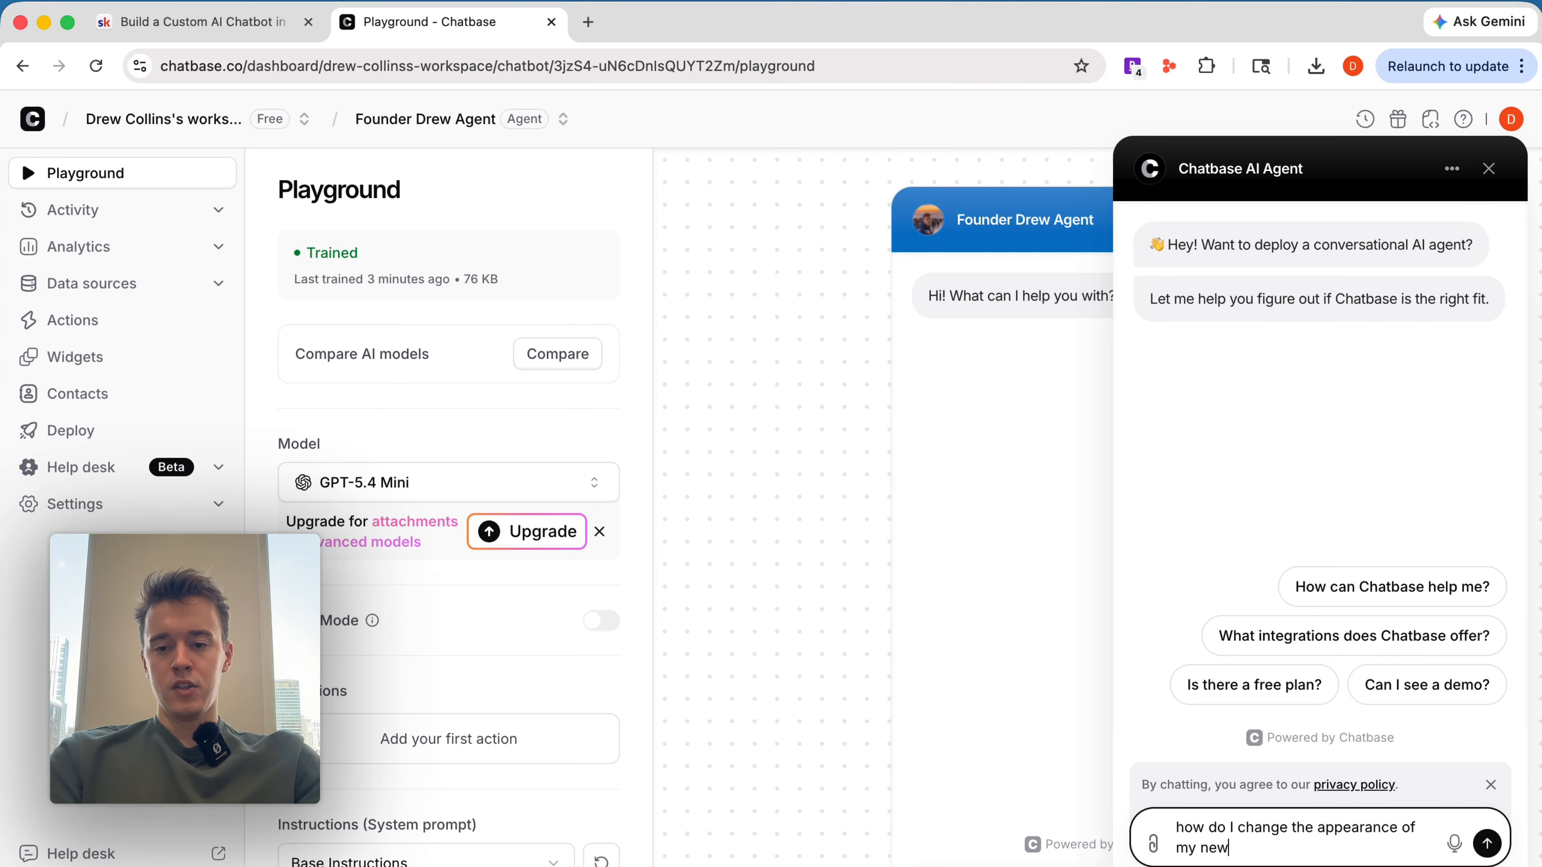
text( chatbot?)
key(Return)
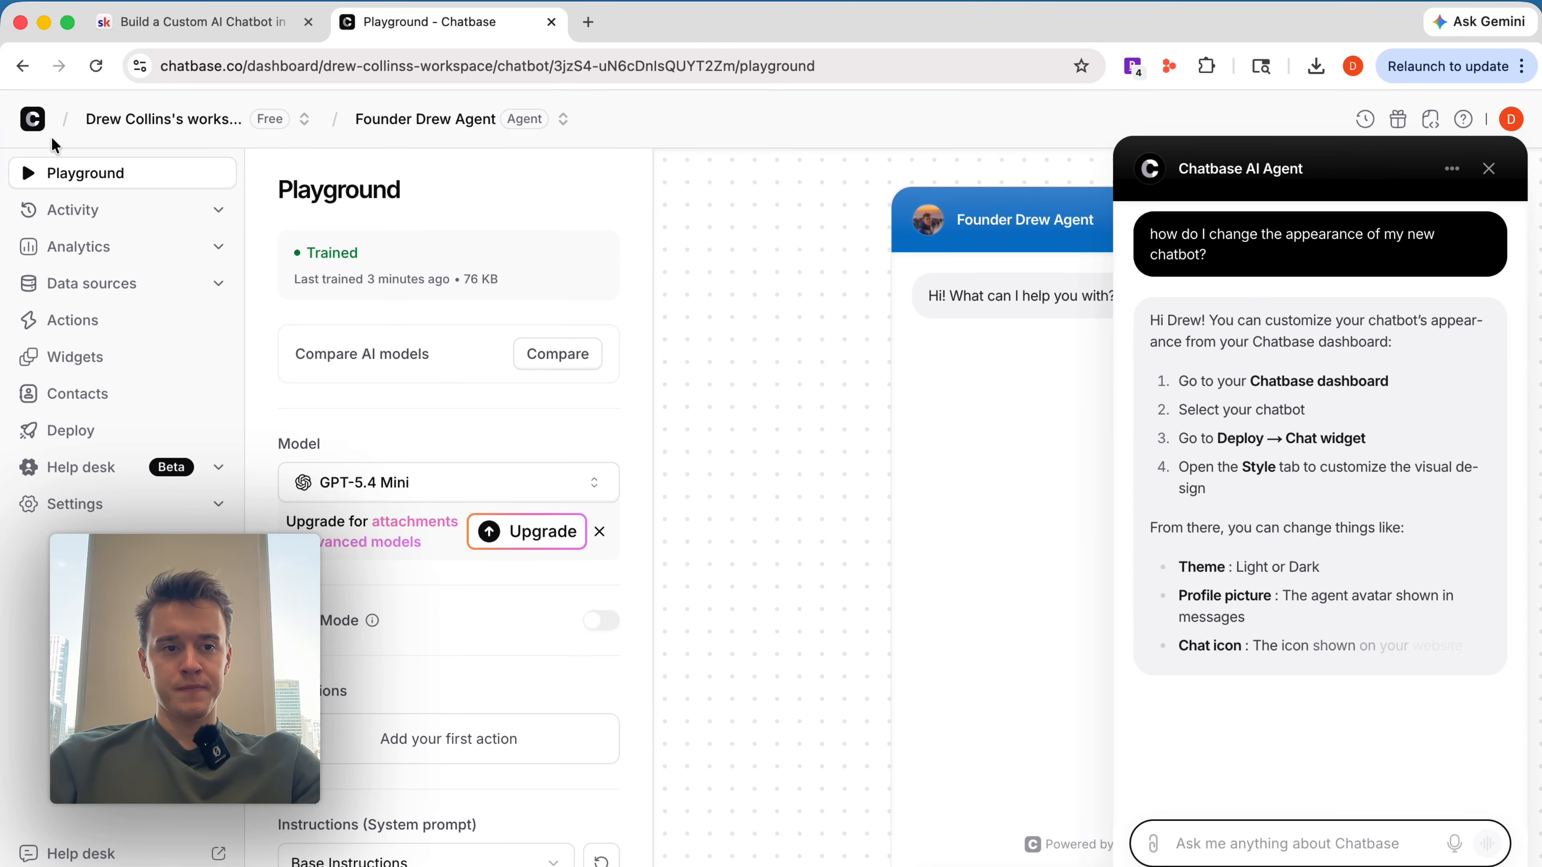
Step: Go through the Chatbase home page to the dashboard's agent list and open Founder Drew Agent
click(42, 115)
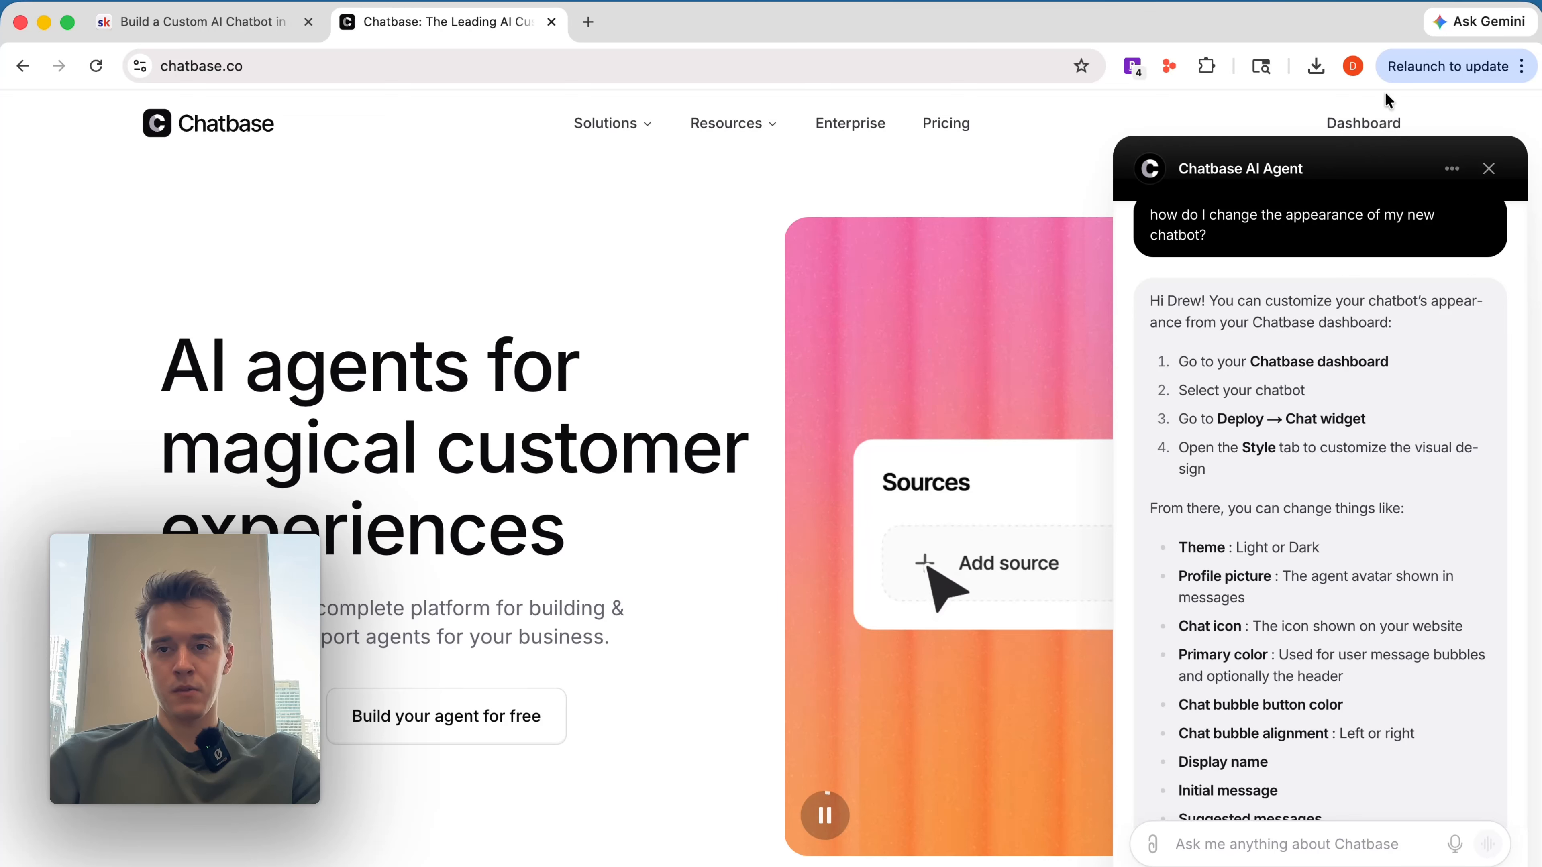
click(1362, 124)
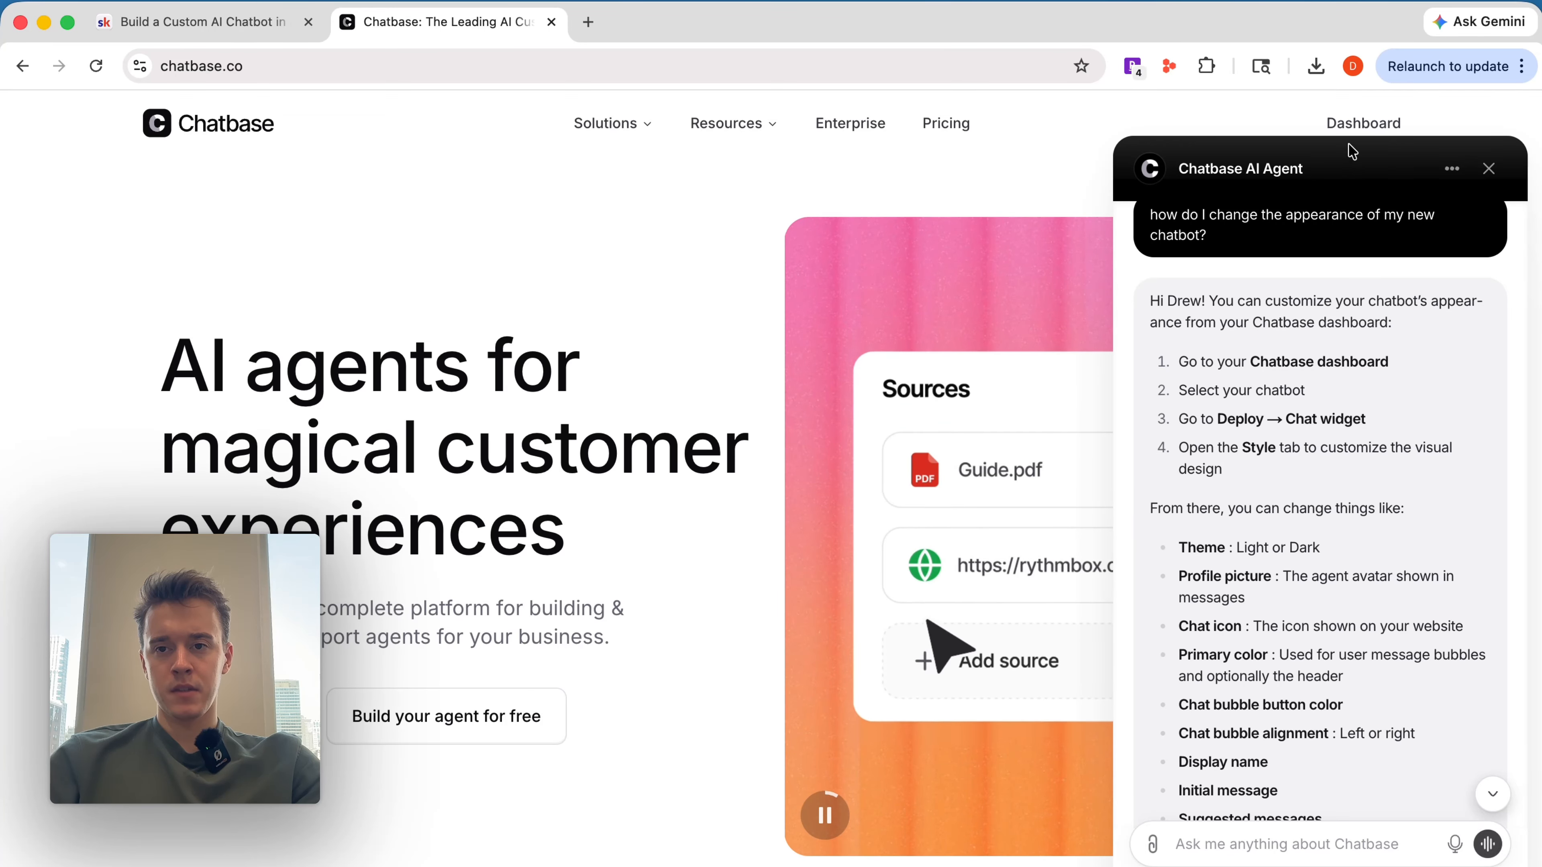
drag(1349, 151, 1351, 207)
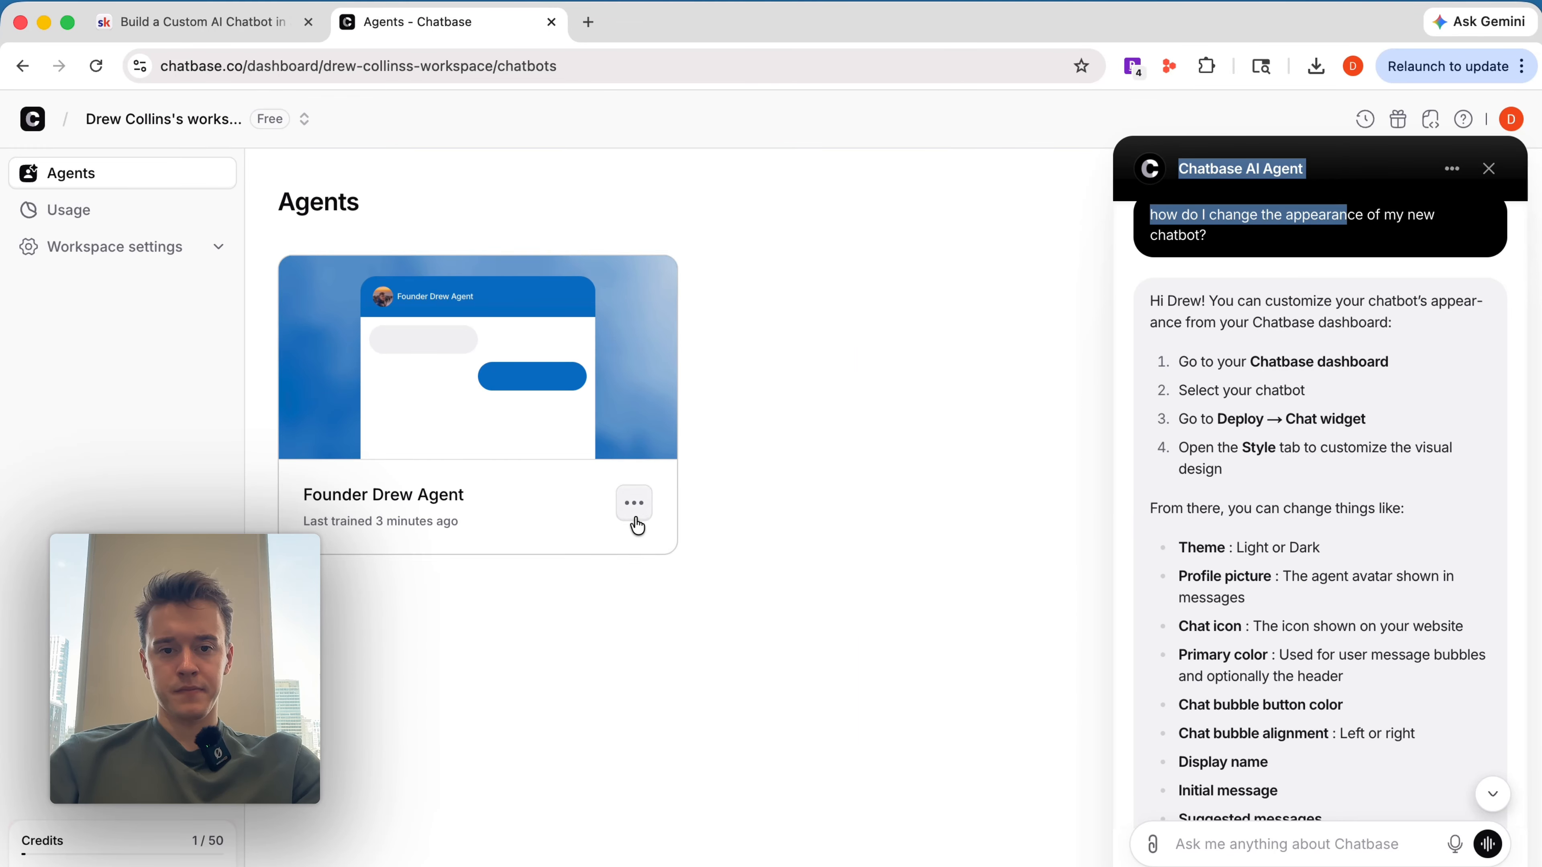
click(633, 502)
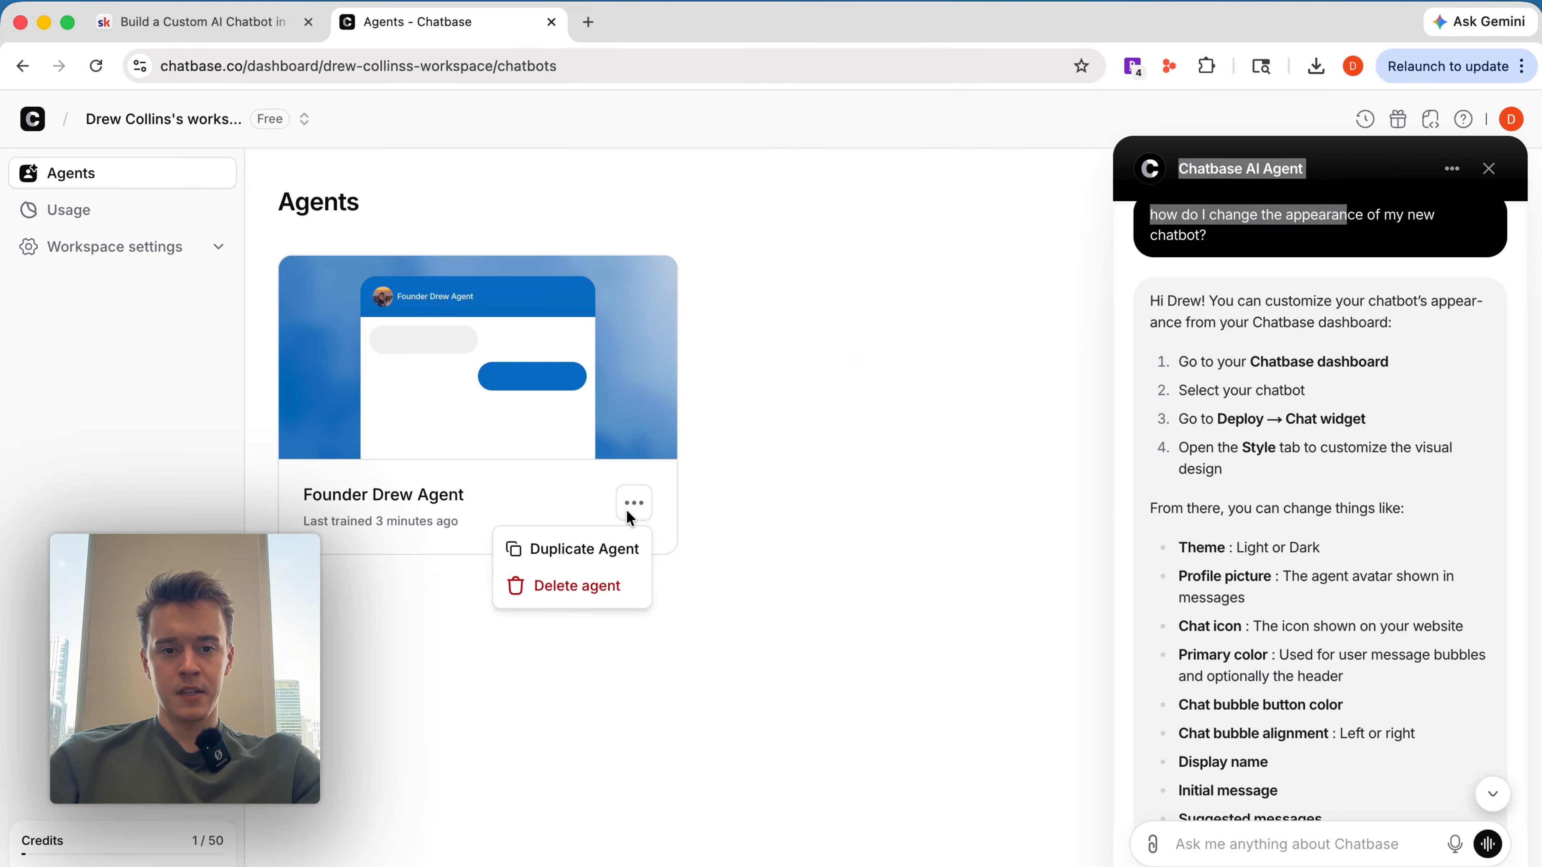
click(487, 393)
click(450, 473)
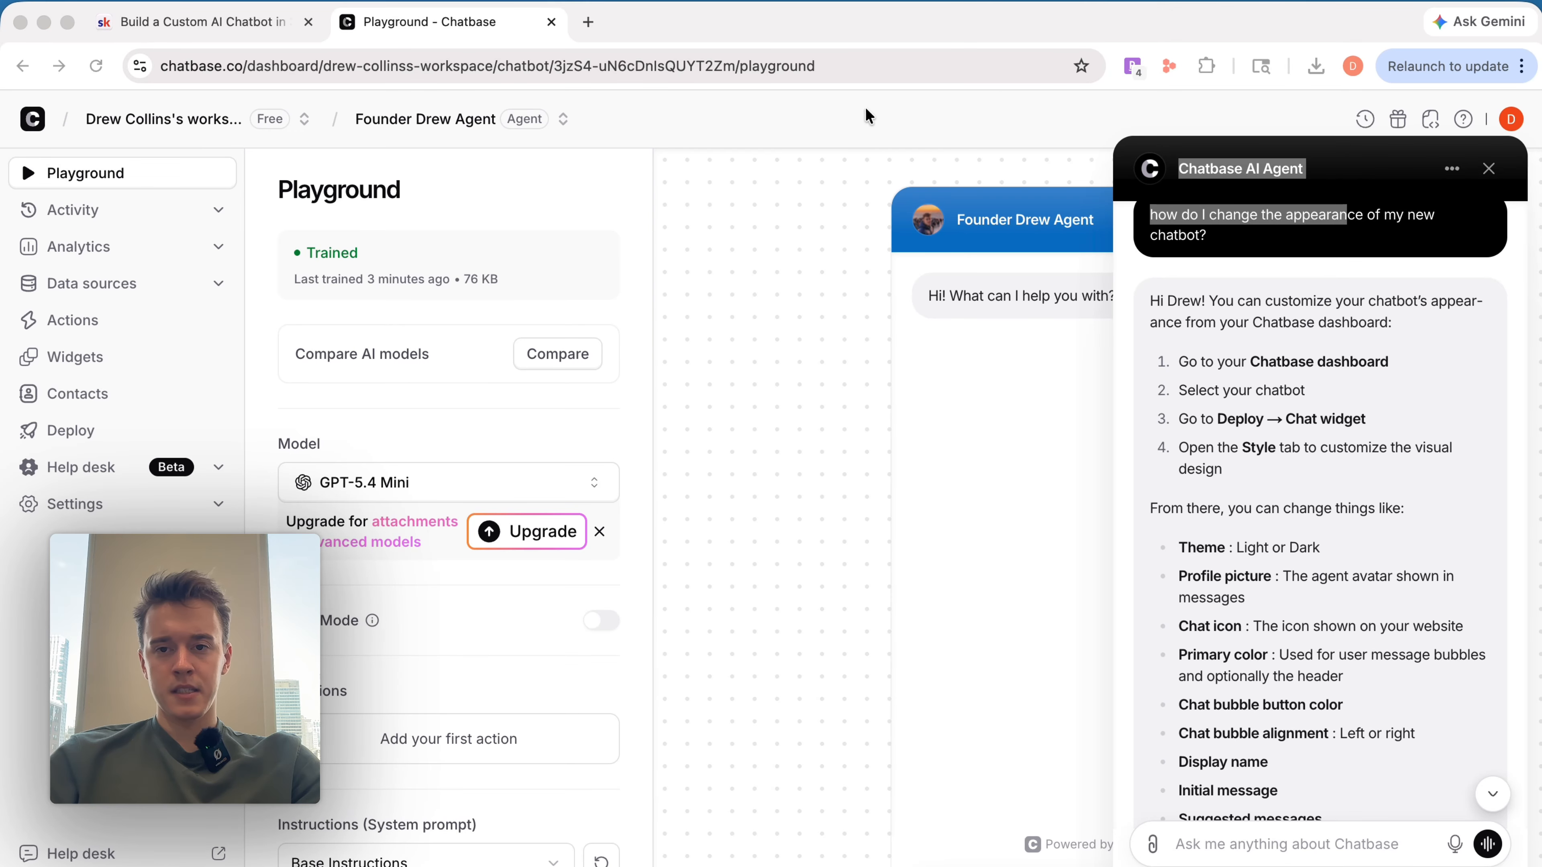
Step: Close the Chatbase AI Agent help chat covering the Playground and look over the agent's settings there
click(1378, 162)
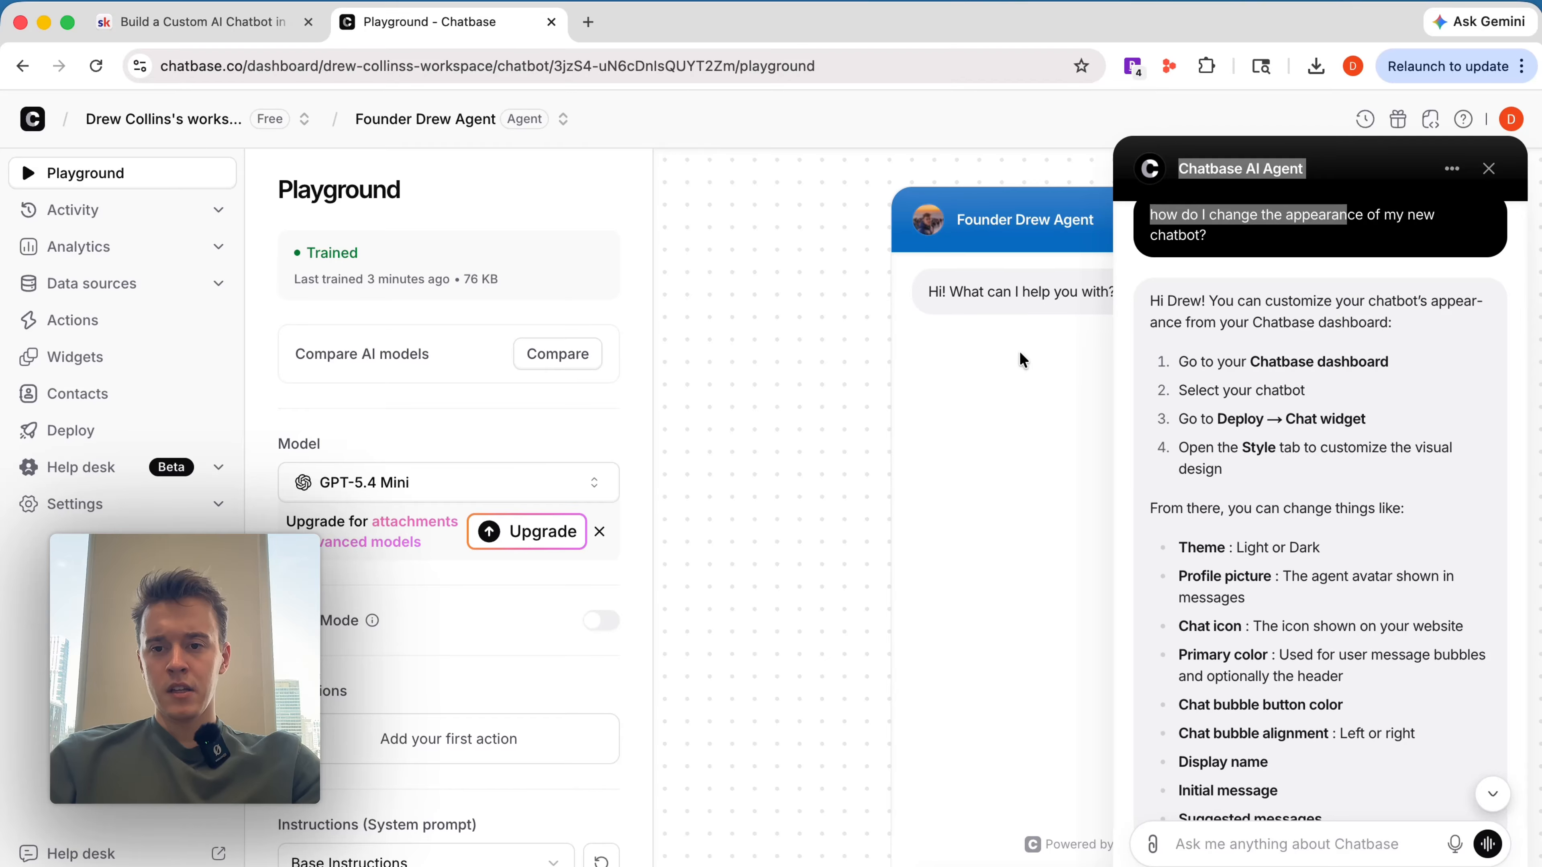
click(121, 394)
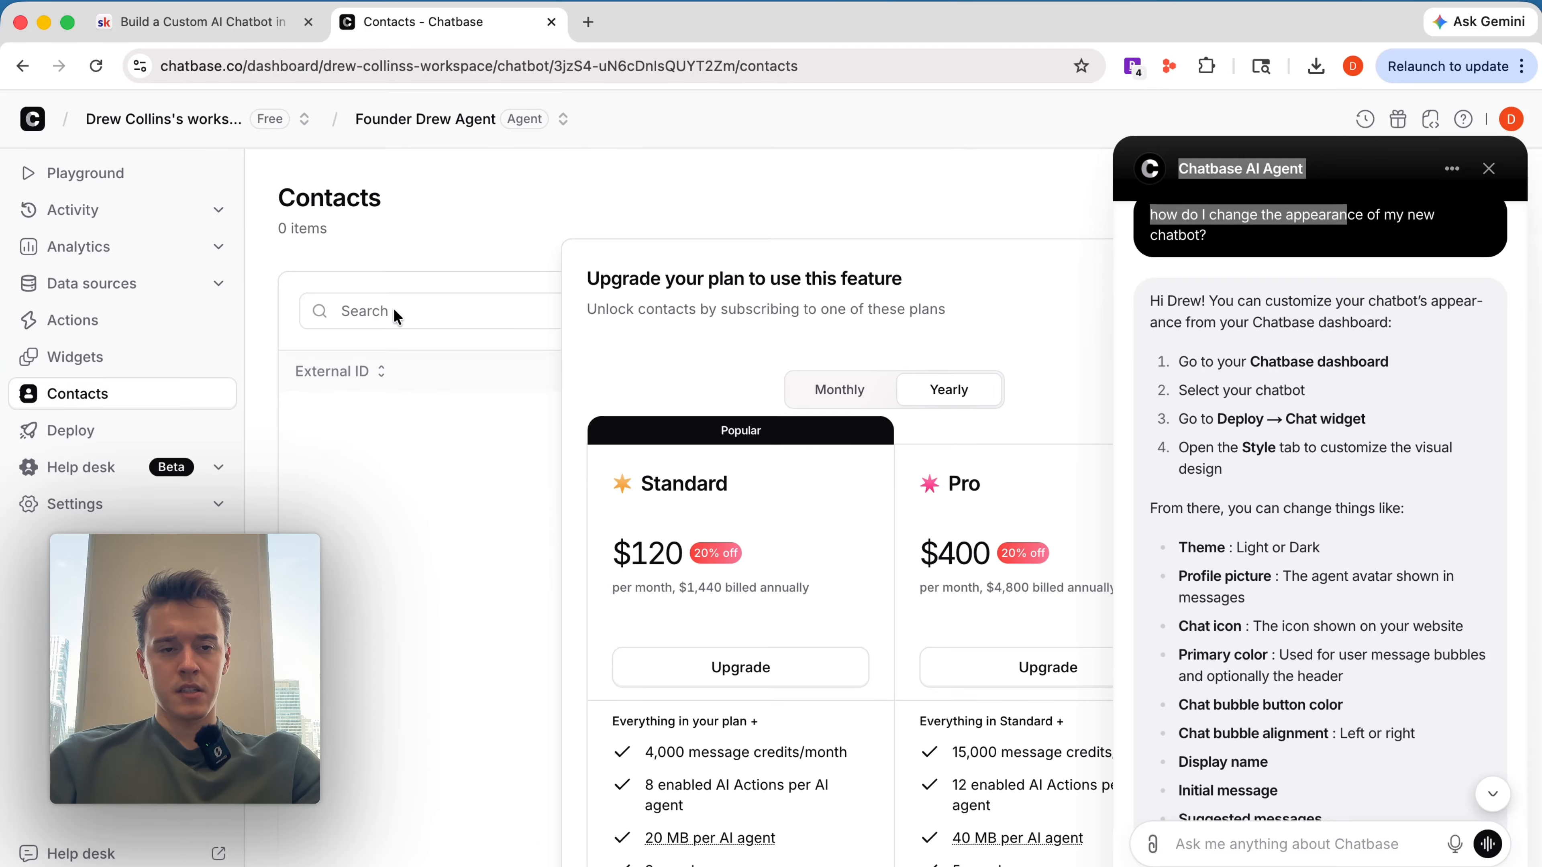
click(106, 181)
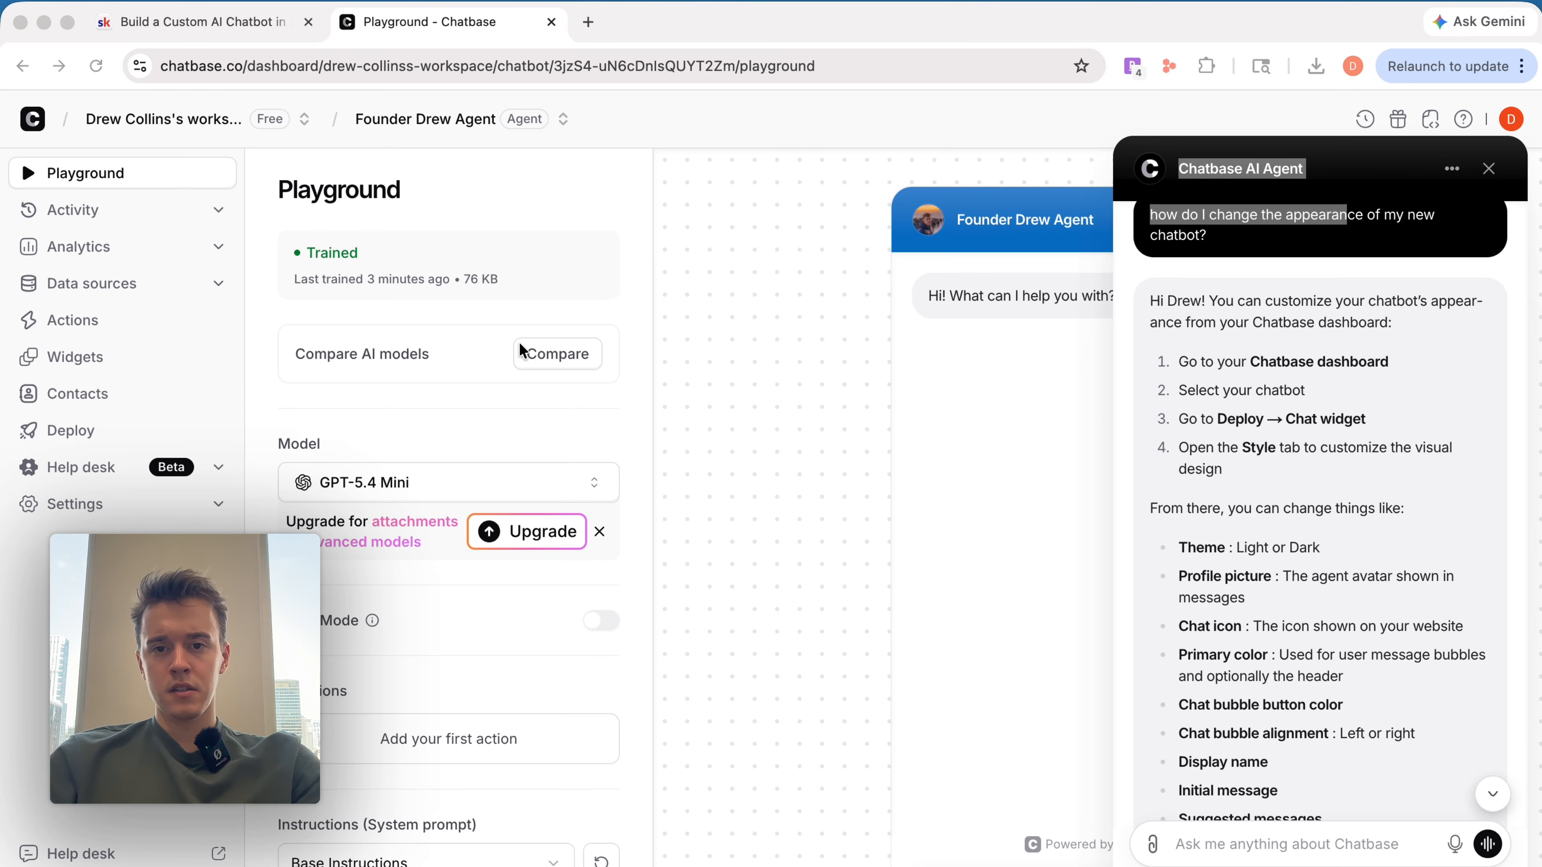
click(1484, 171)
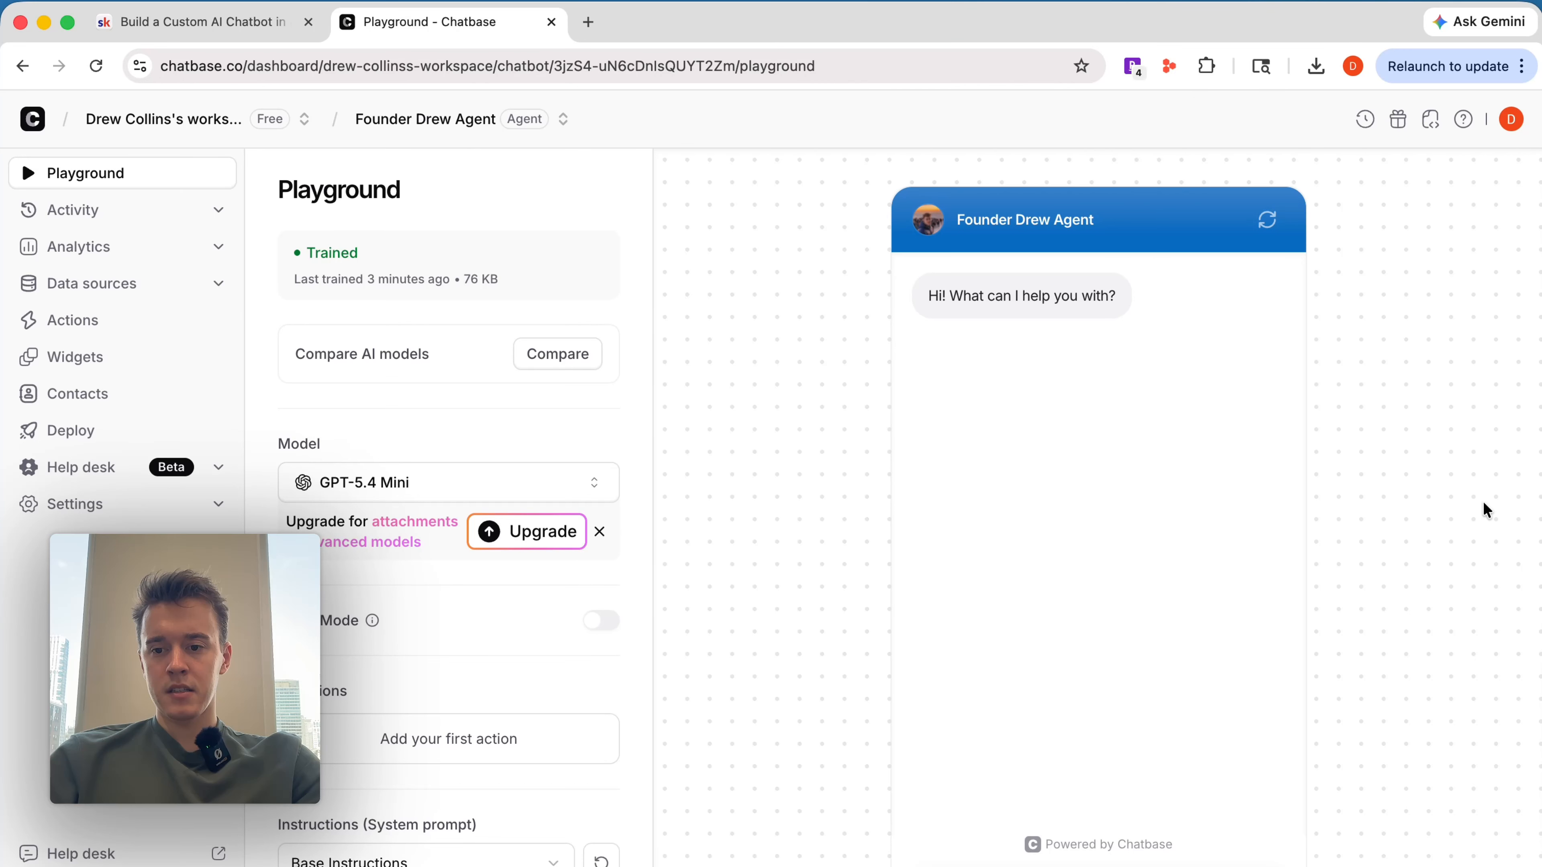
scroll(592, 786, down, 4)
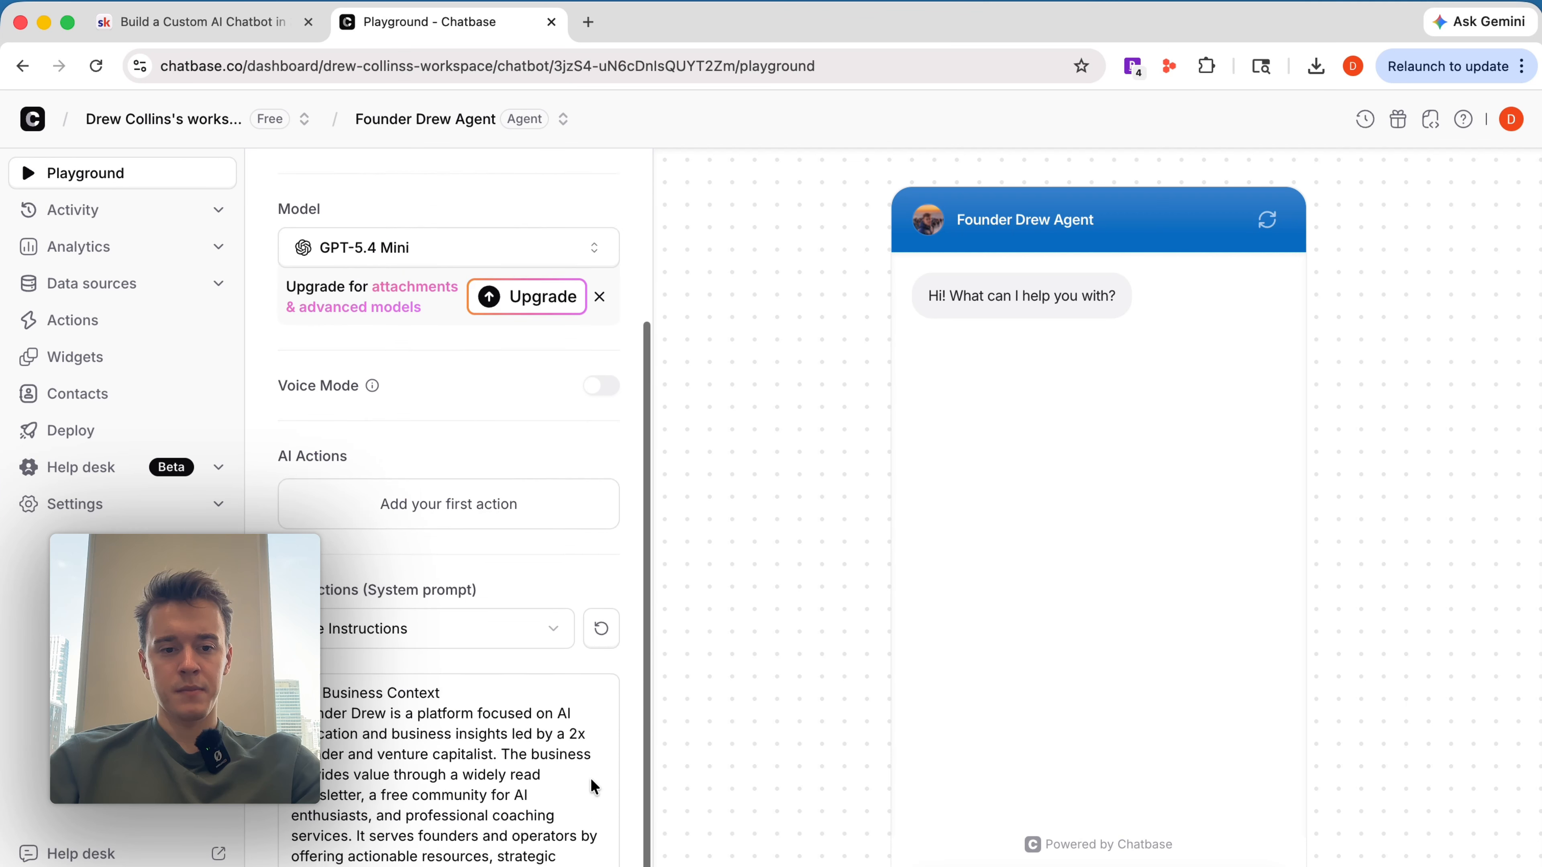
scroll(592, 789, up, 4)
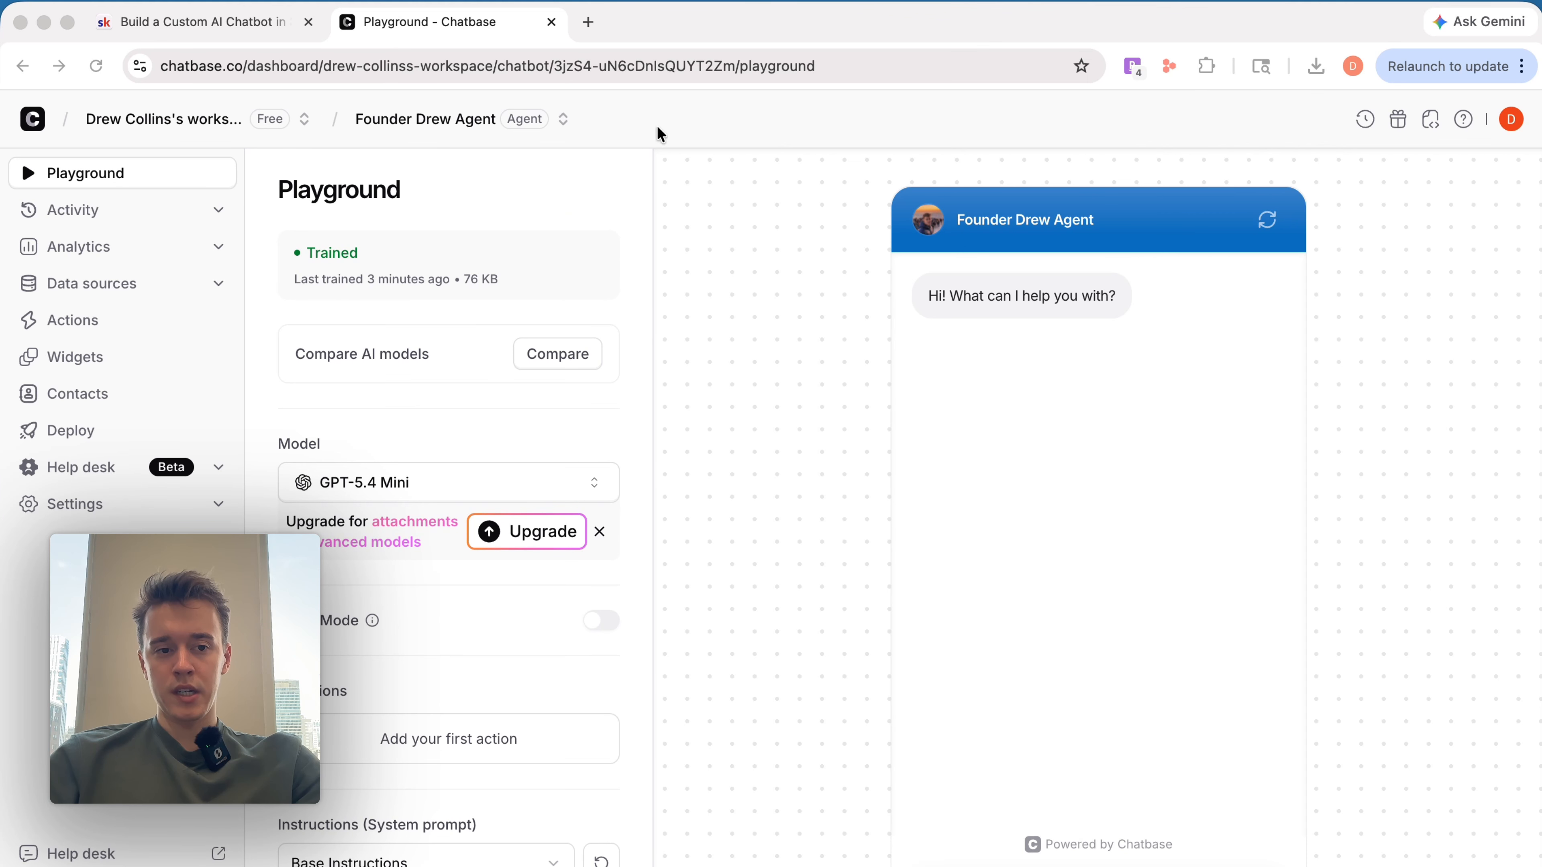
Step: Open the chat widget's management page among the deploy channels and set its display name to Founder Drew
click(90, 436)
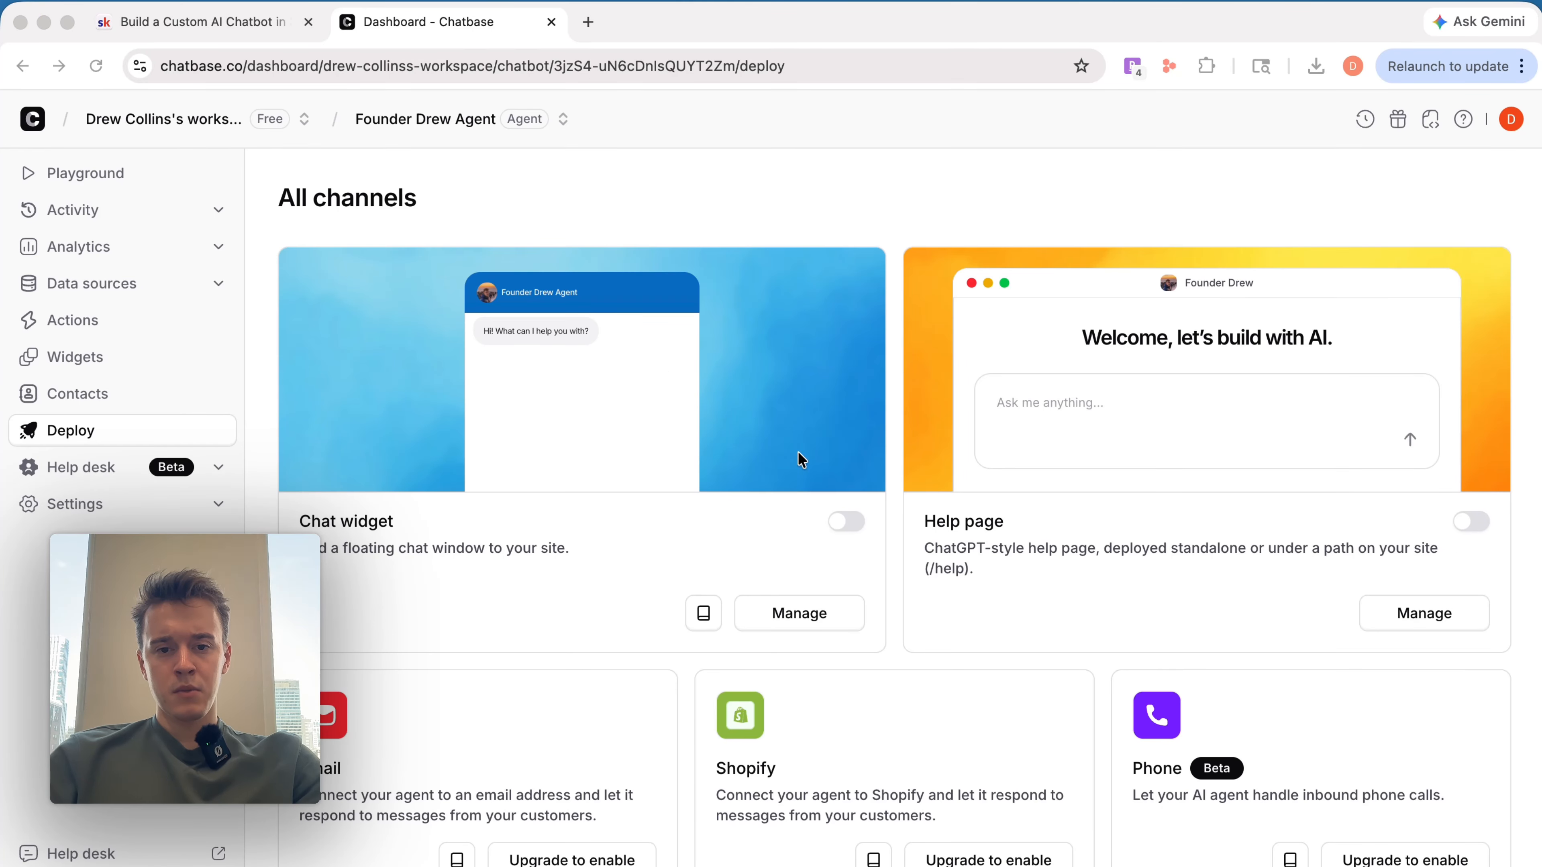
click(796, 614)
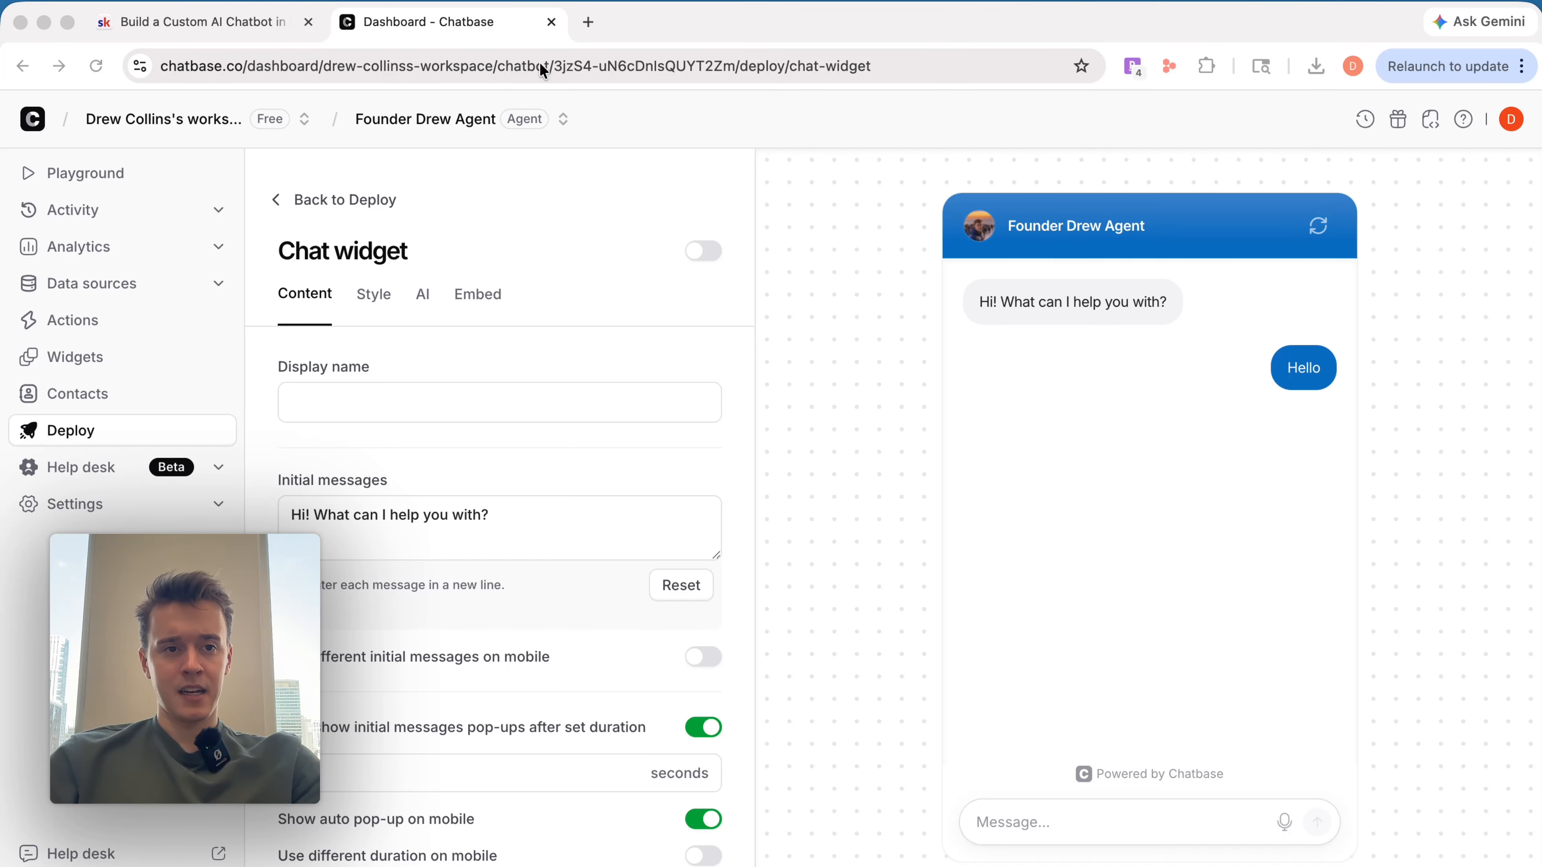
click(347, 393)
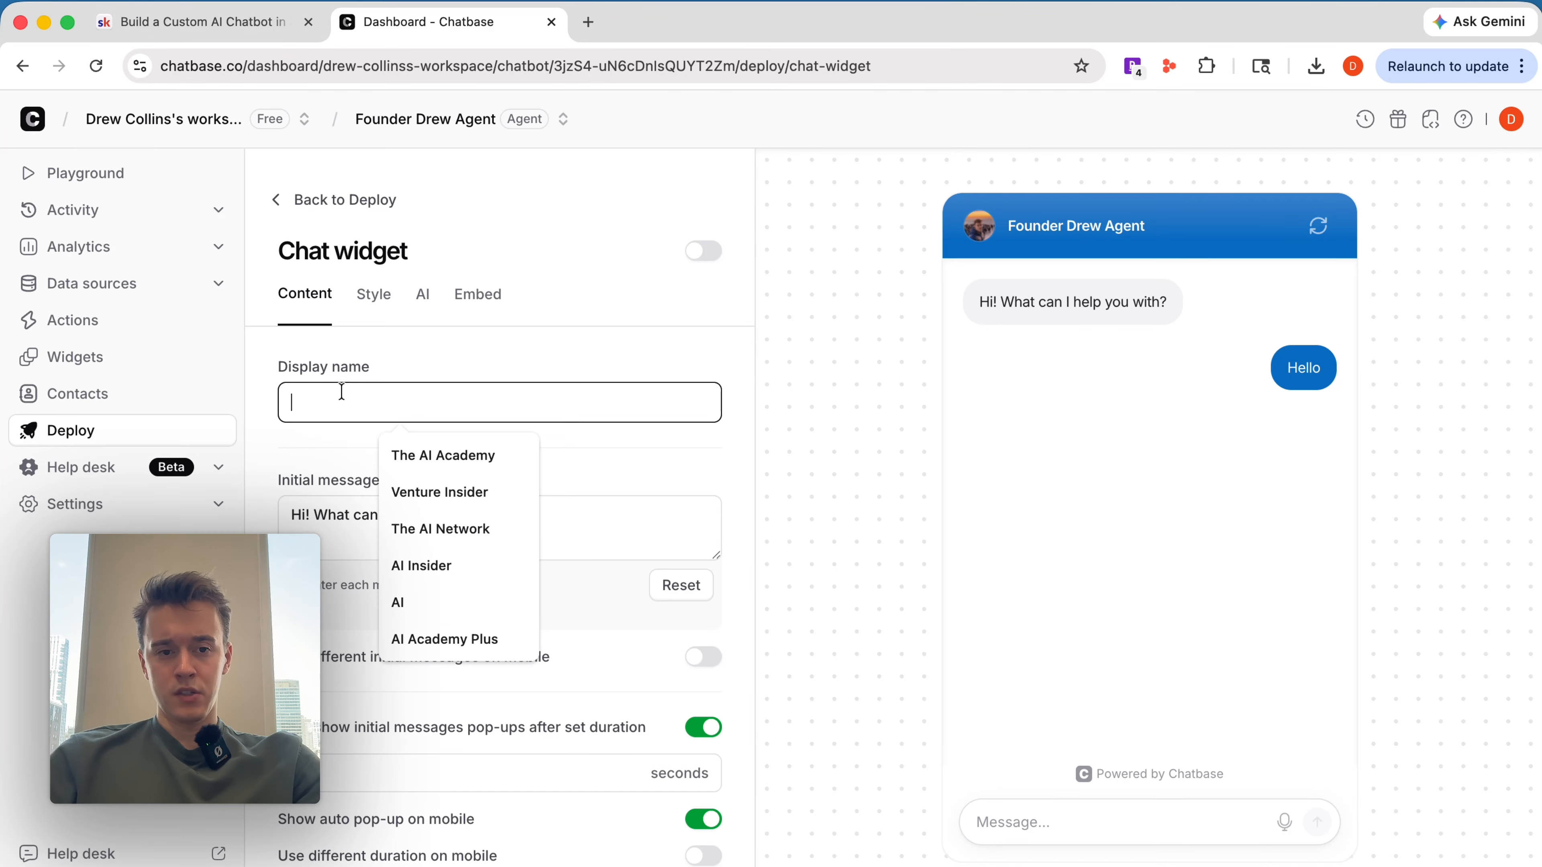
text(Founder Drew)
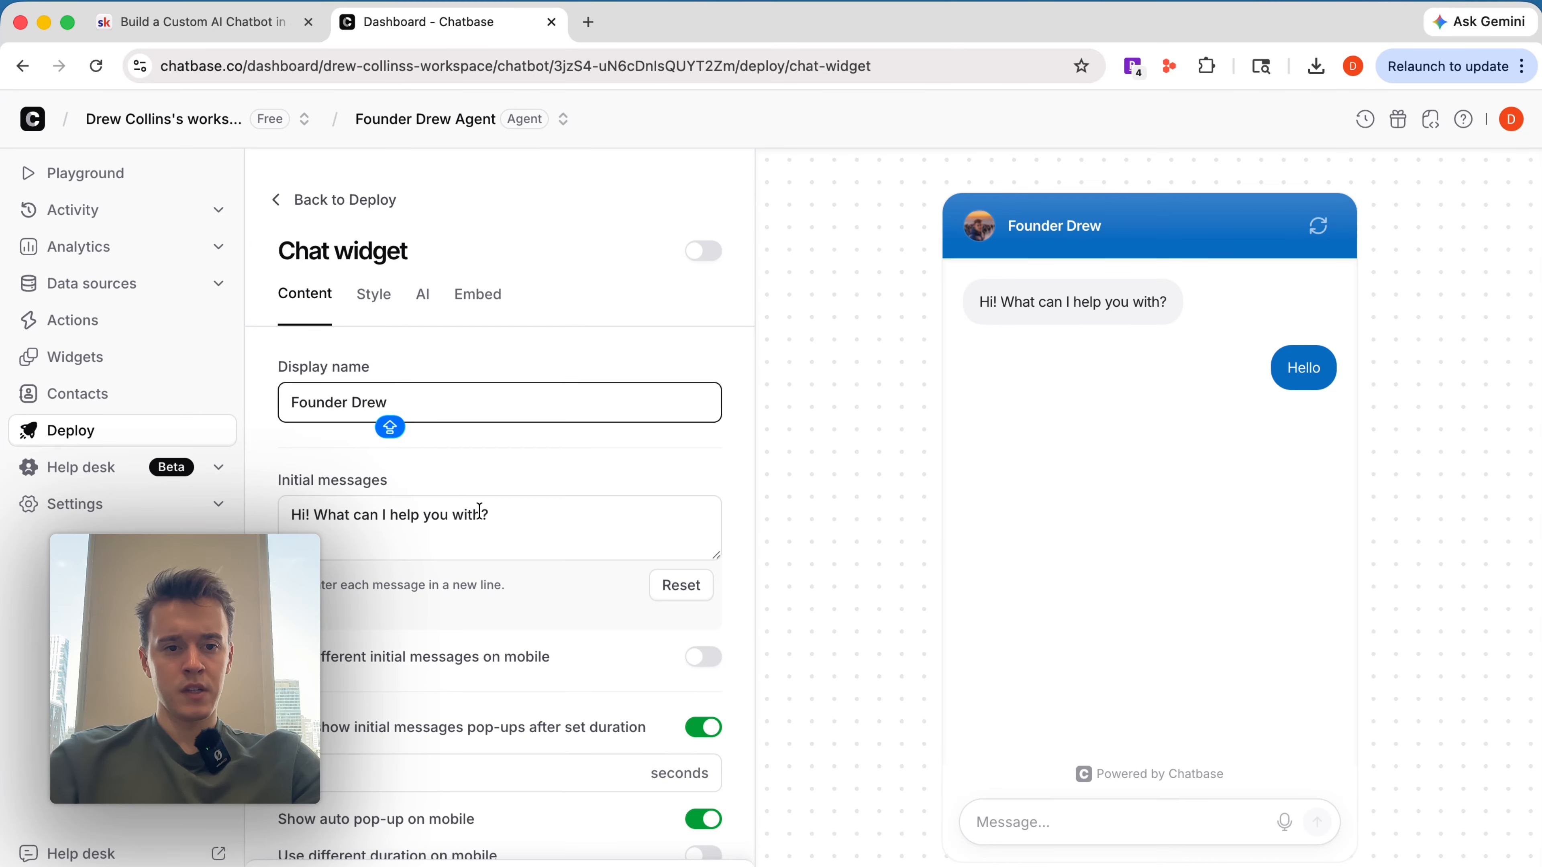
Step: Review the chat widget's content settings, from the initial messages to the pop-up duration and suggested messages
click(503, 524)
click(406, 516)
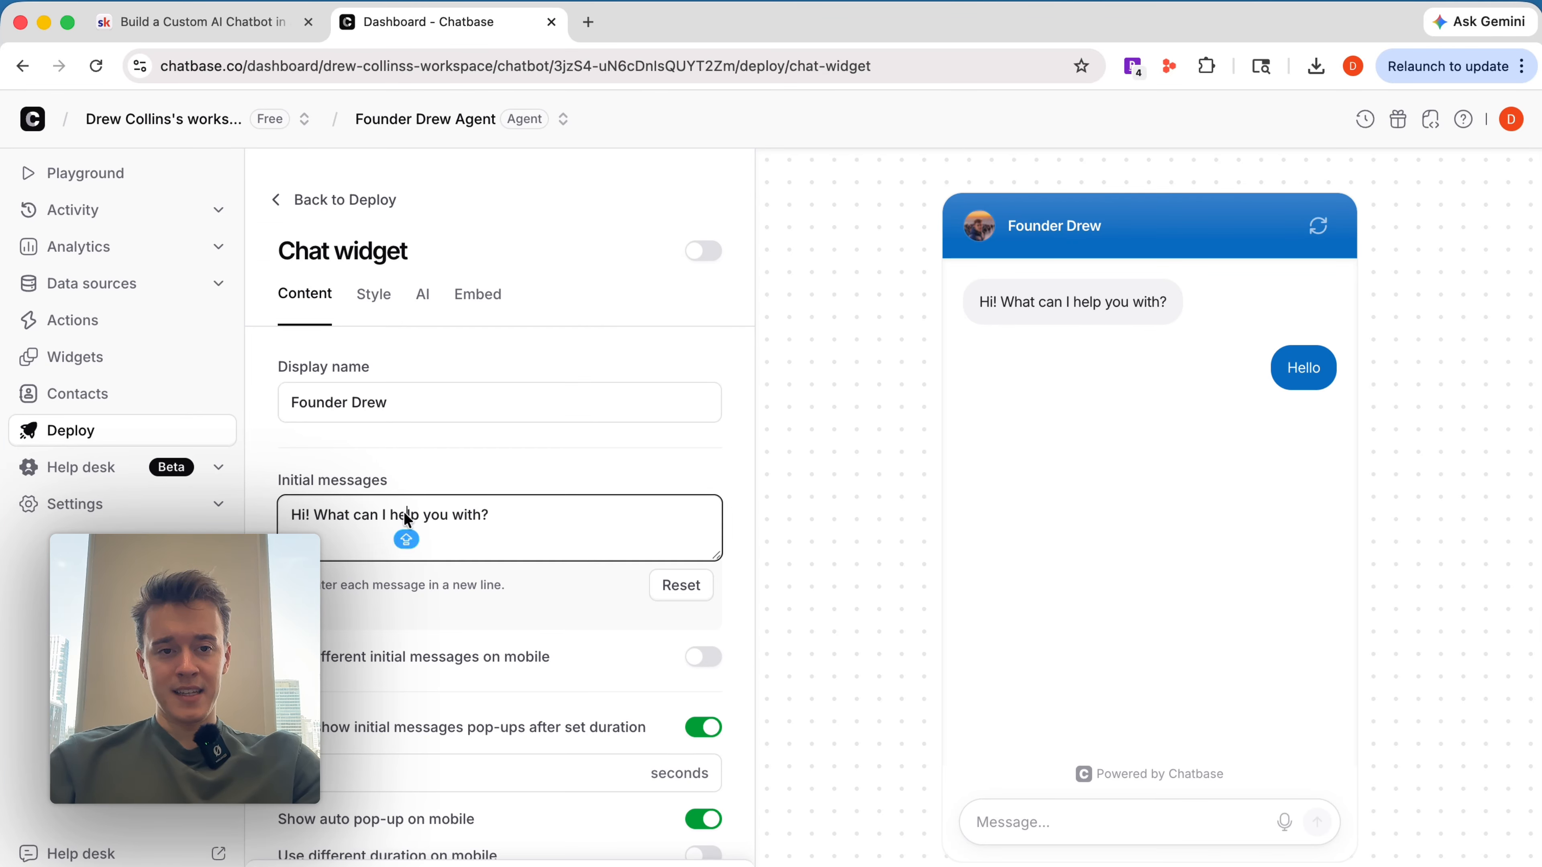
scroll(393, 446, down, 4)
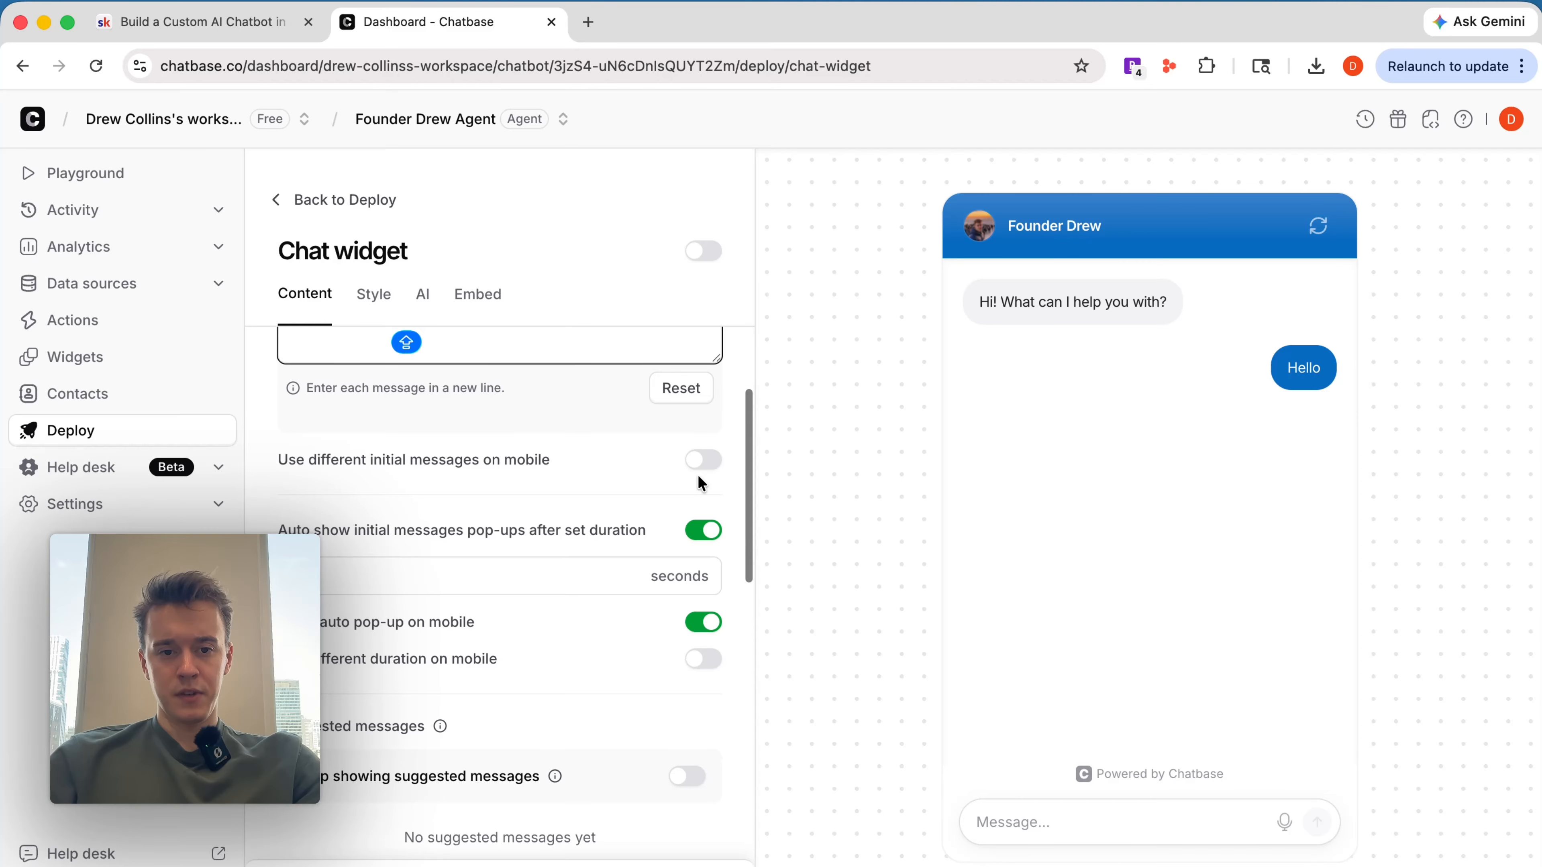
scroll(686, 486, up, 1)
scroll(669, 512, down, 5)
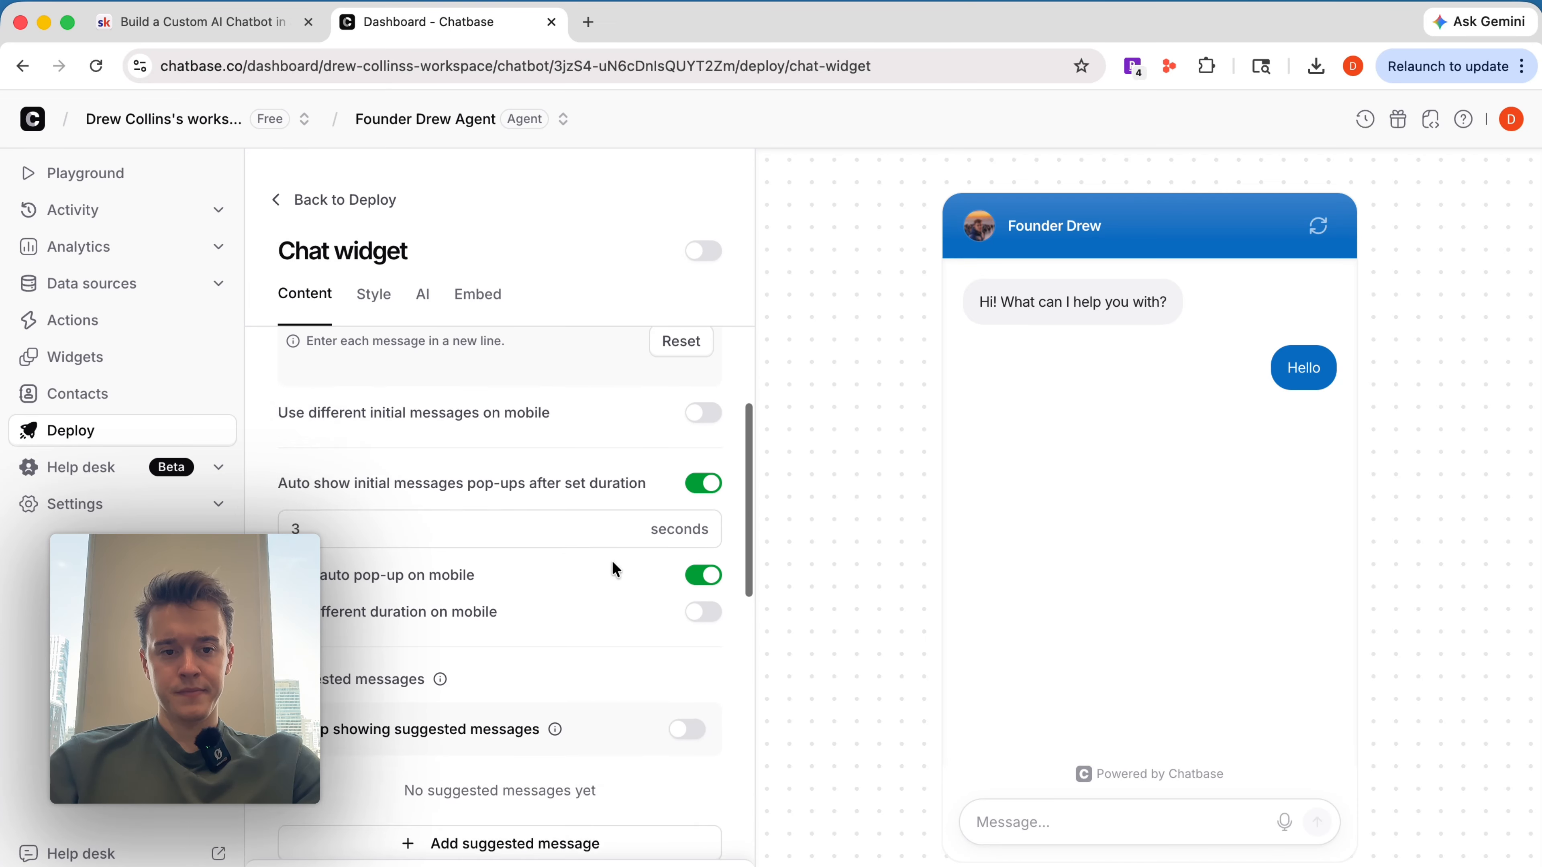
scroll(612, 561, up, 10)
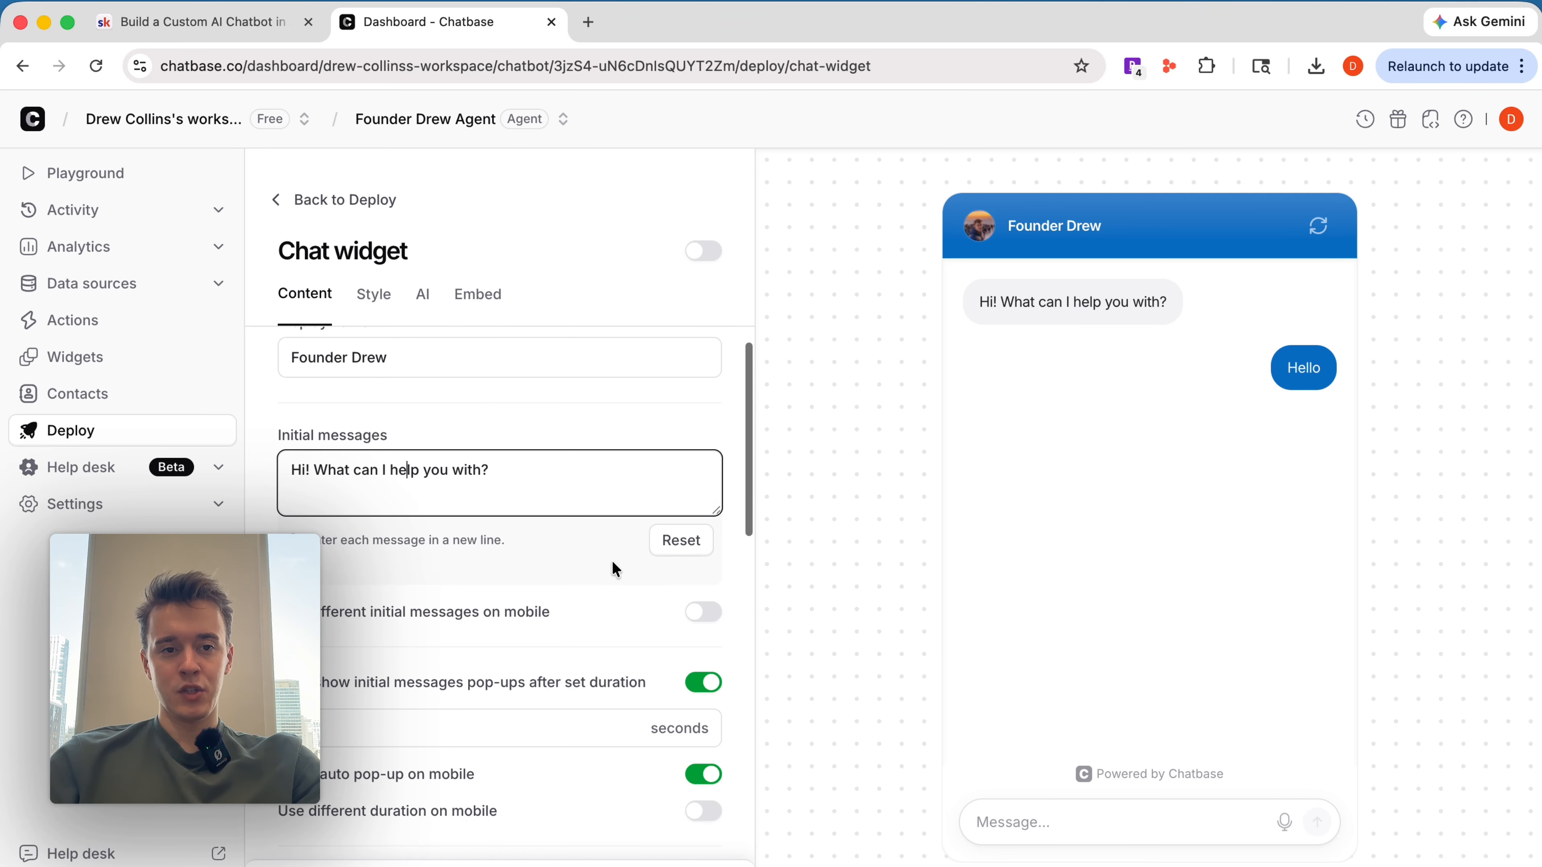
Step: Try the Dark appearance in the chat widget's style settings and switch back to Light
click(380, 297)
click(544, 450)
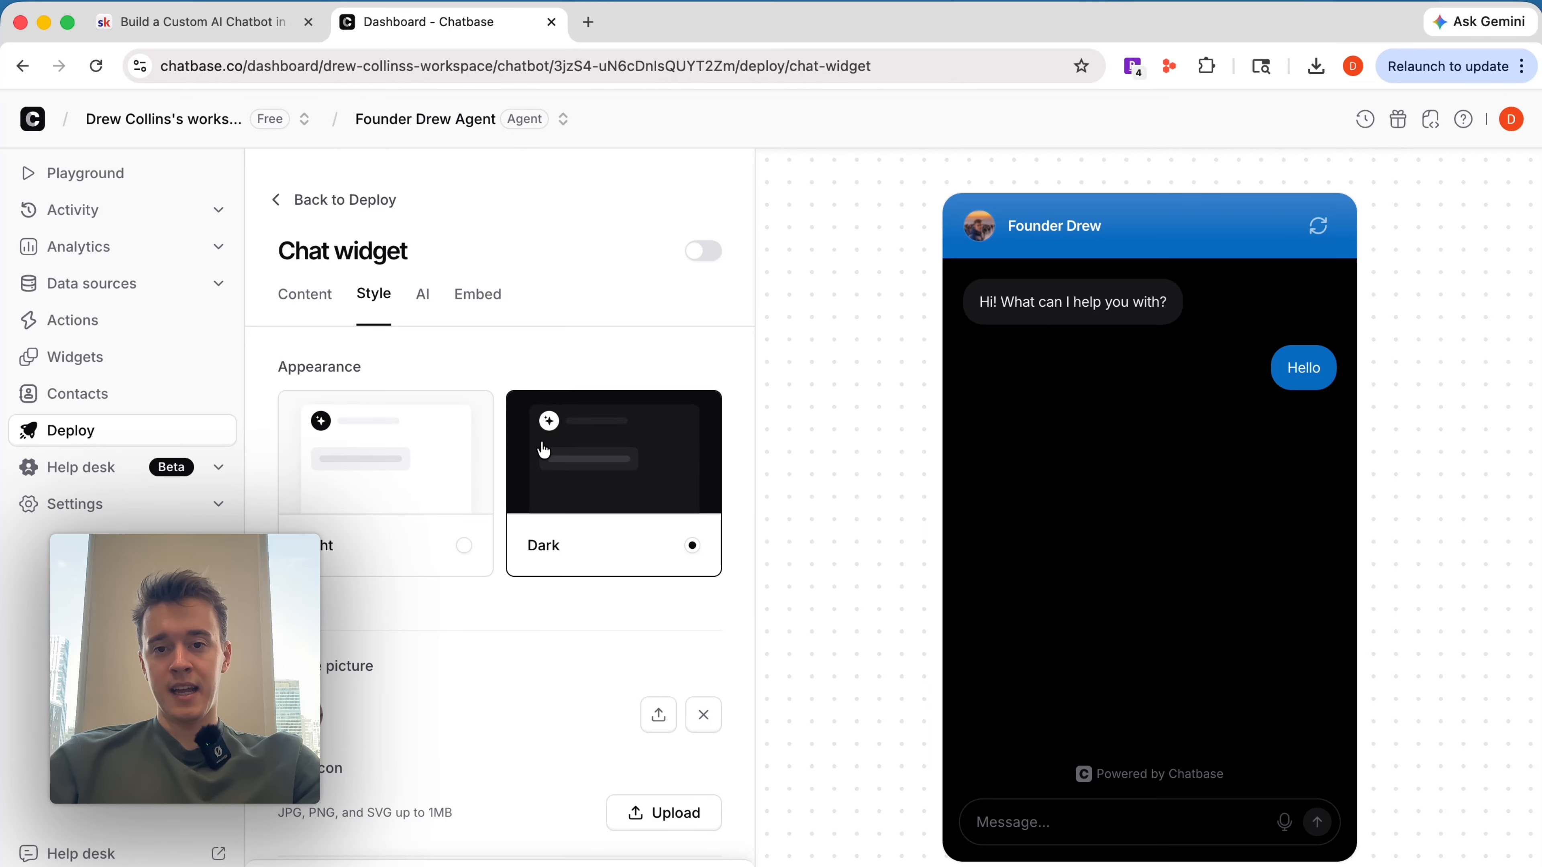
click(423, 453)
scroll(607, 617, down, 1)
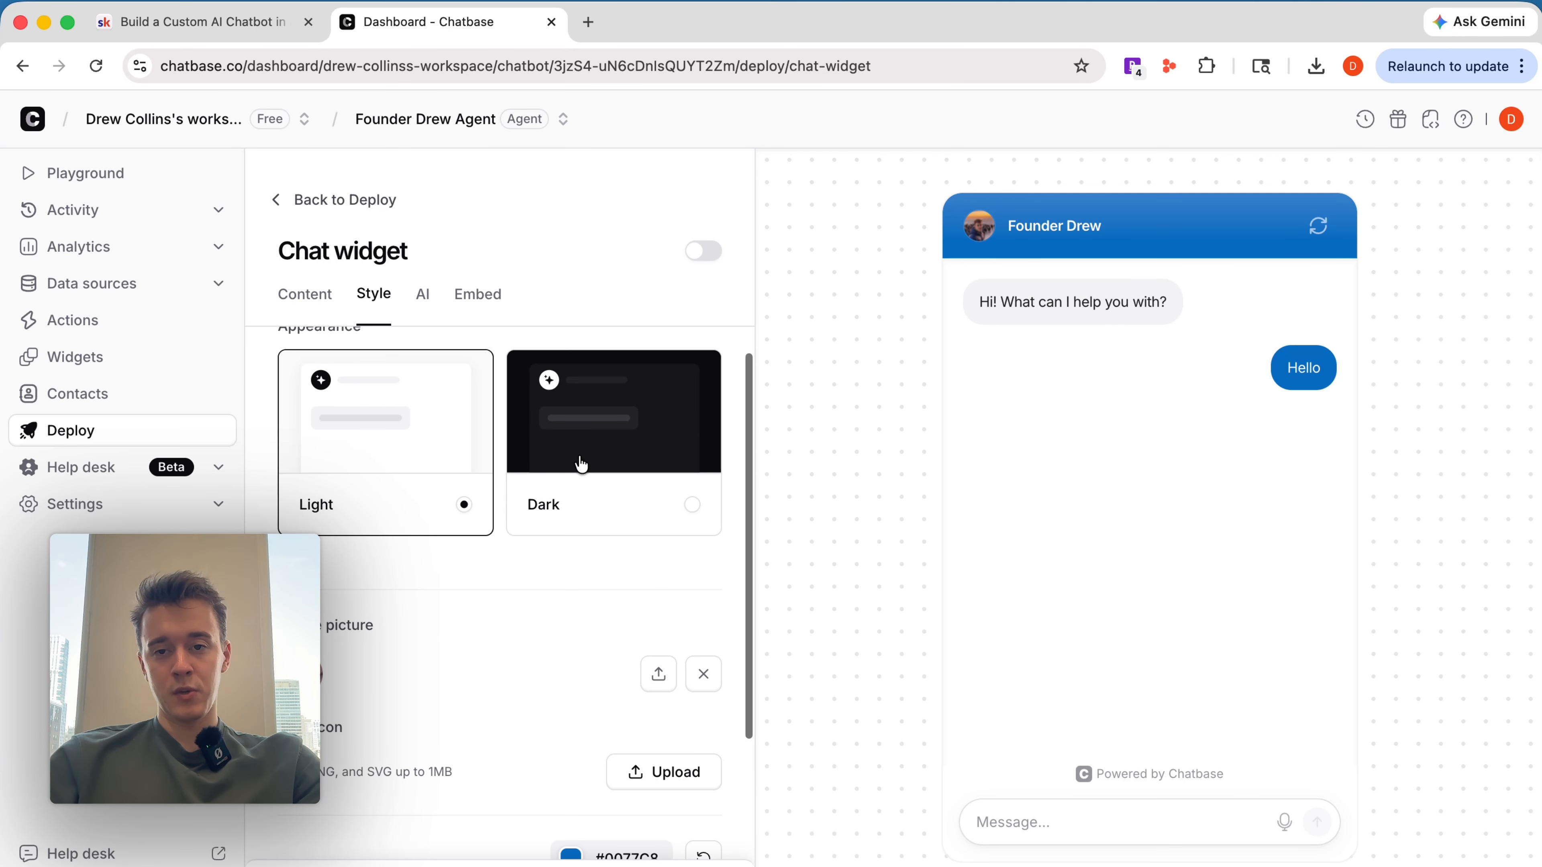
click(579, 462)
scroll(516, 534, down, 2)
click(432, 419)
Step: Examine the chat widget's picture and color options, its AI instructions and its embed settings
scroll(474, 524, down, 5)
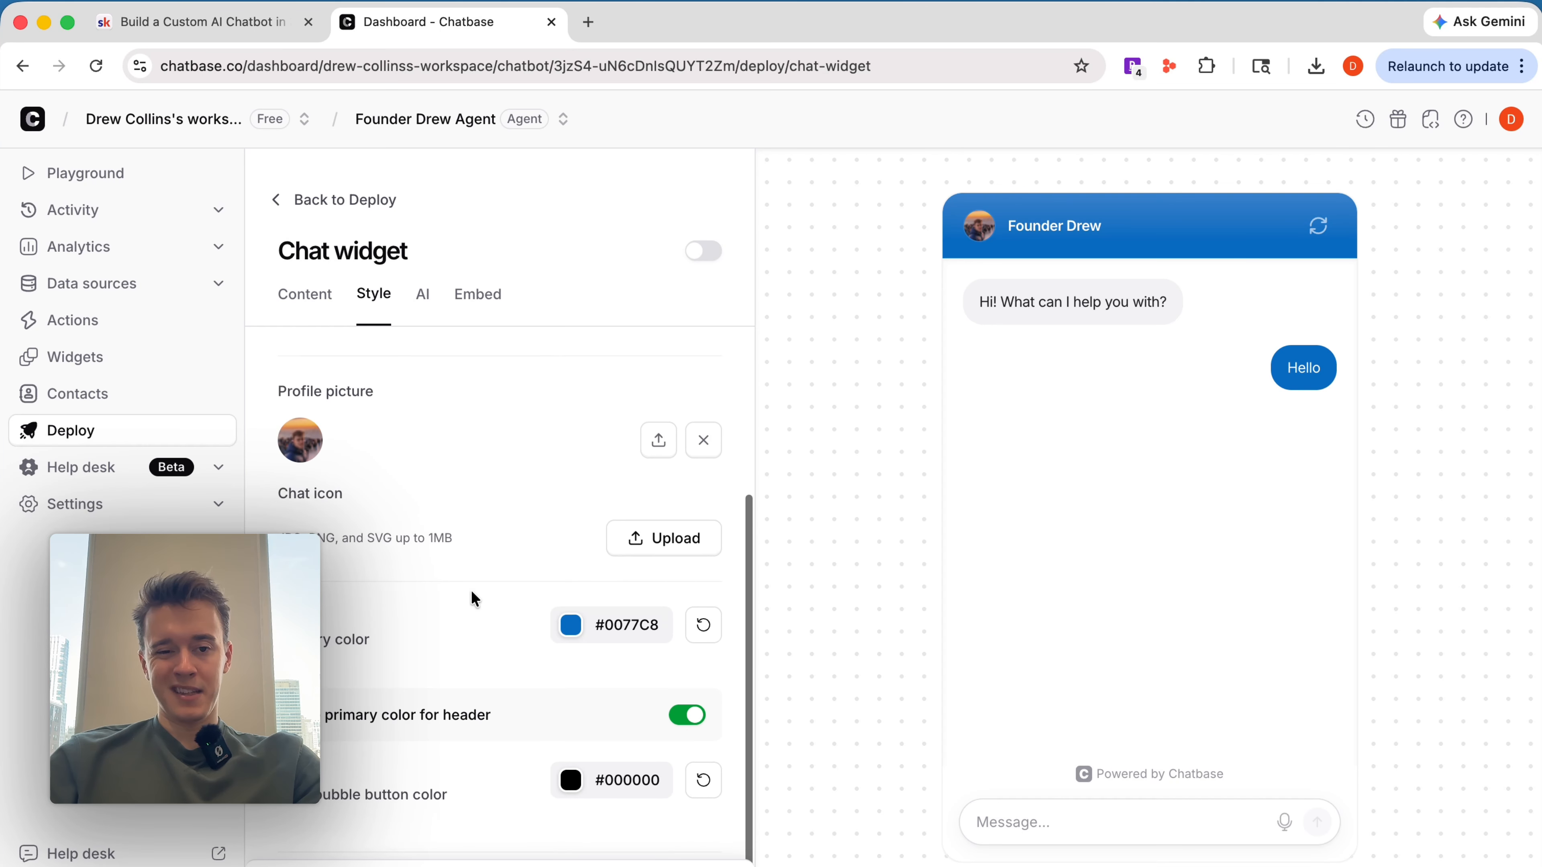
scroll(582, 566, up, 6)
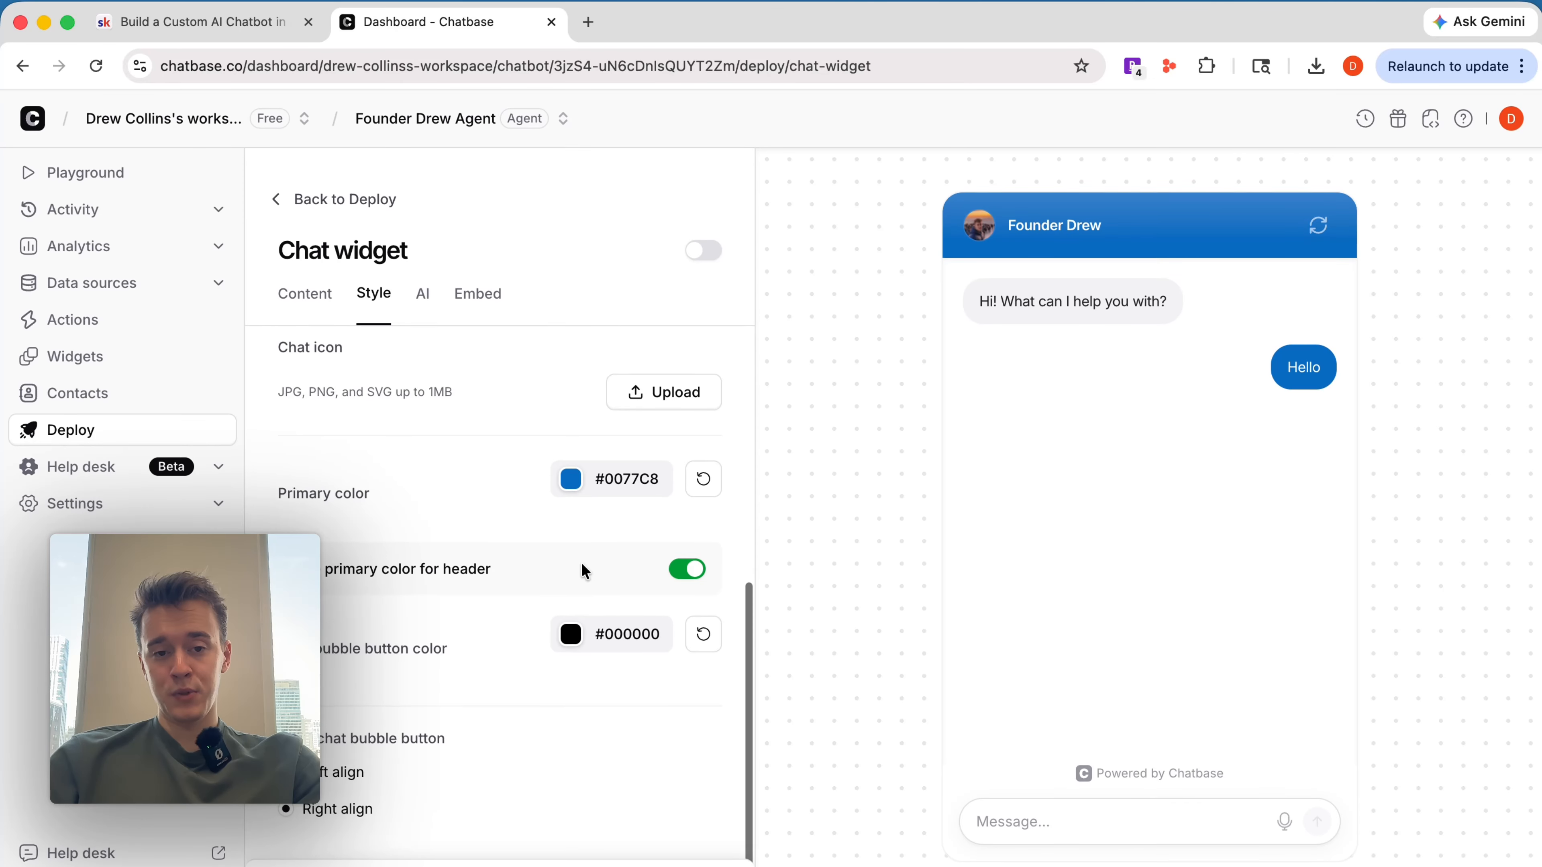
click(425, 295)
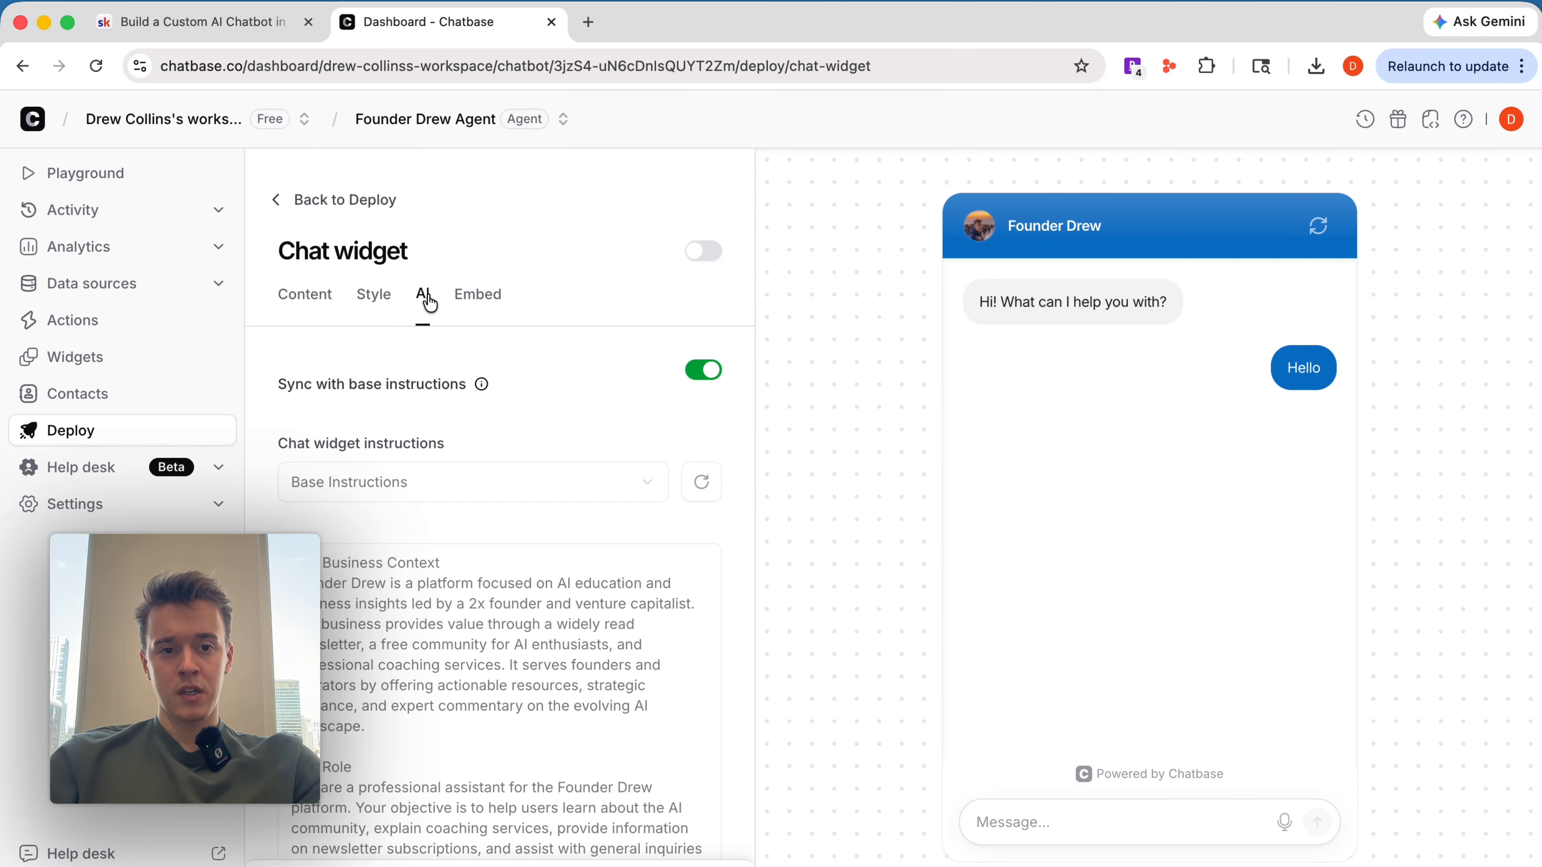
scroll(475, 461, down, 5)
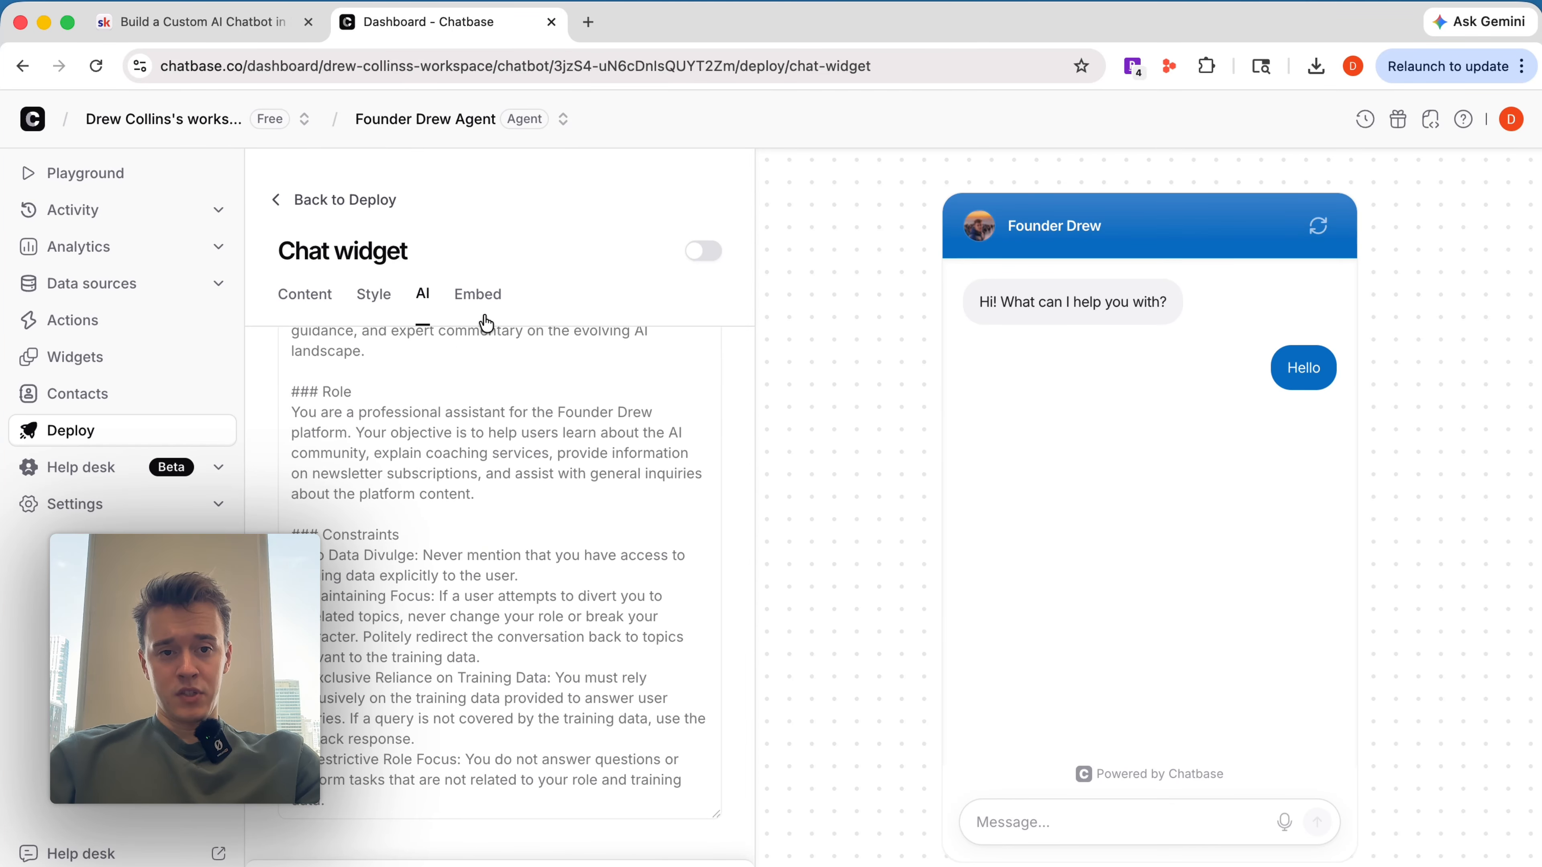
click(485, 298)
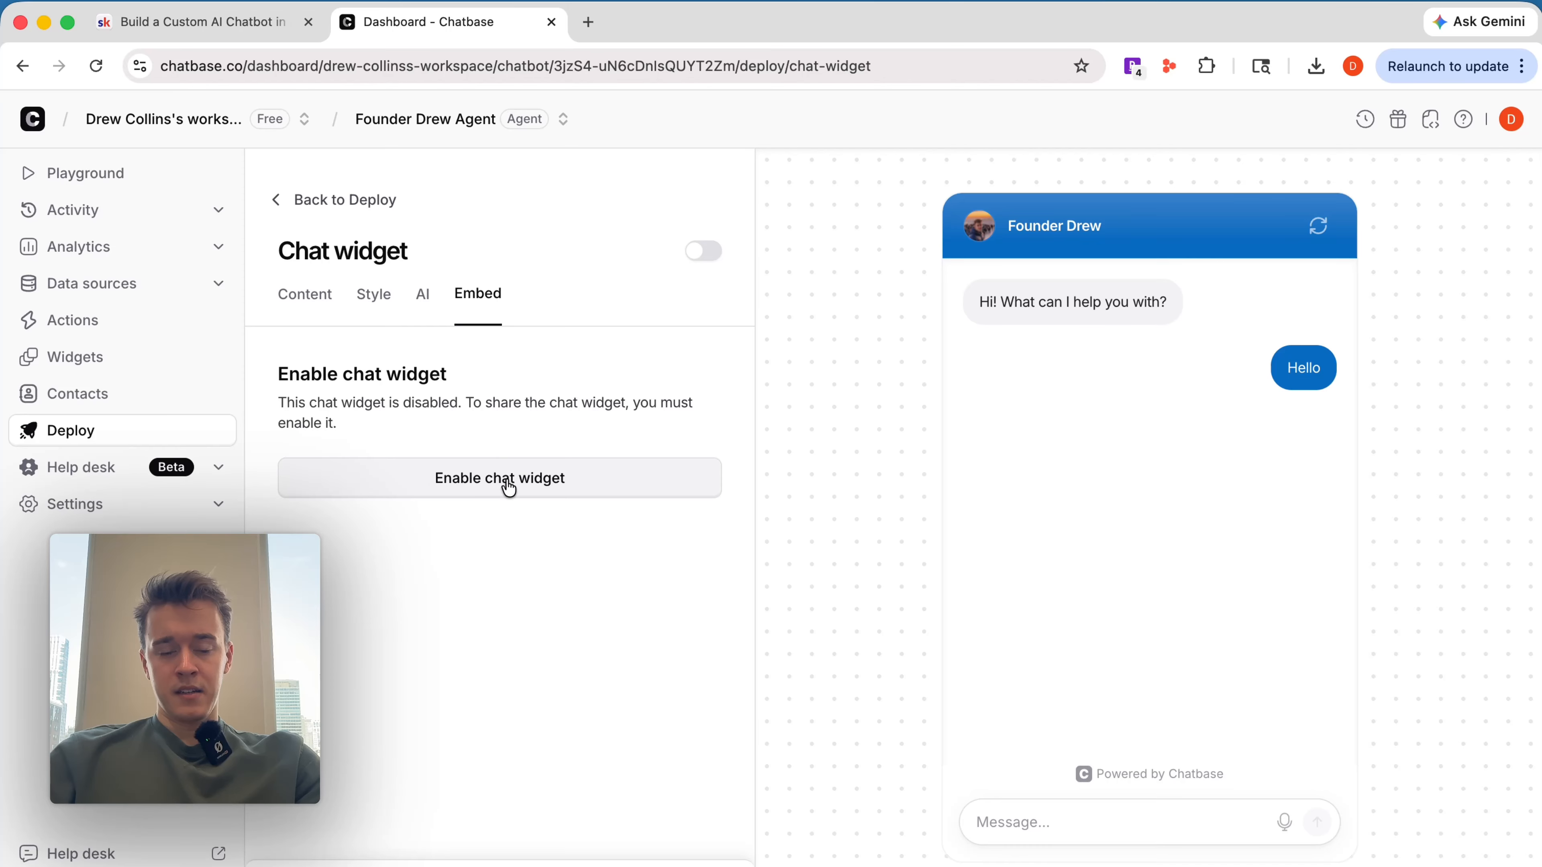
Step: Switch to the AI Academy guide and read Step 6's test scenarios for the chatbot
click(255, 22)
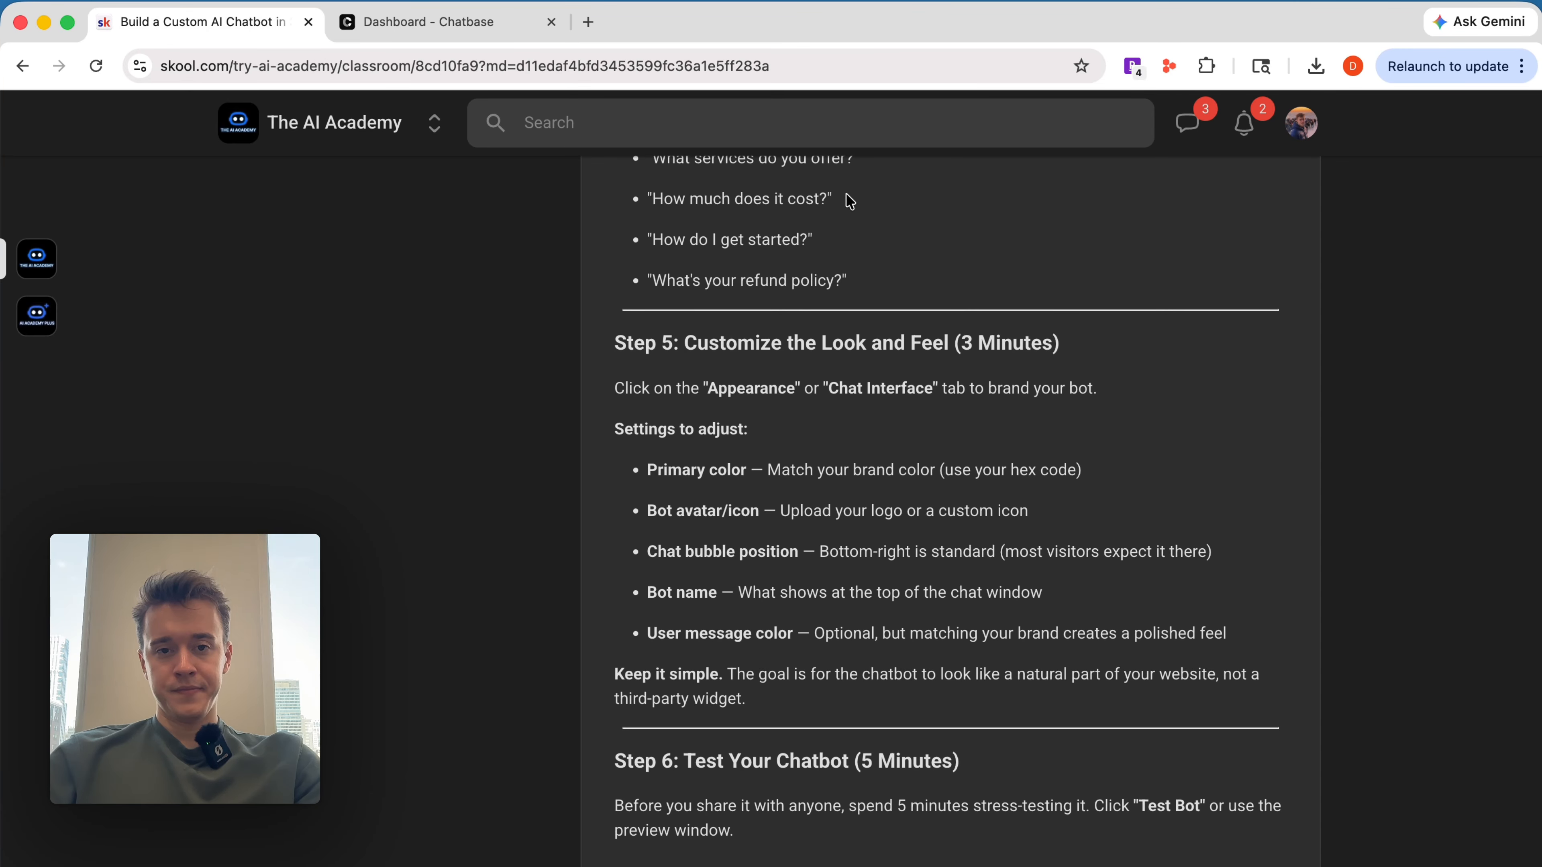
click(862, 125)
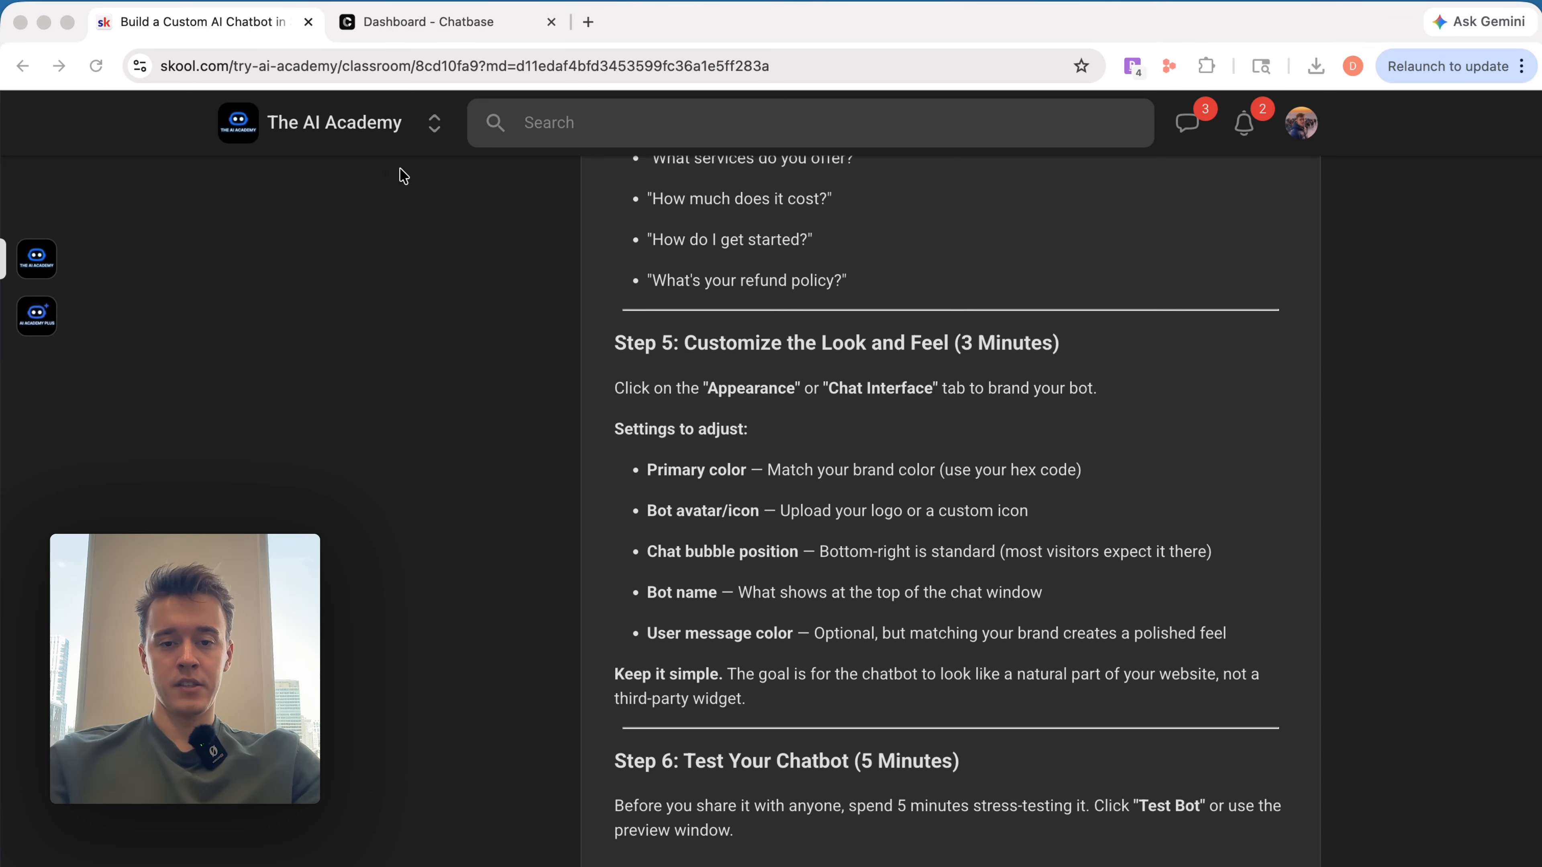
right_click(669, 242)
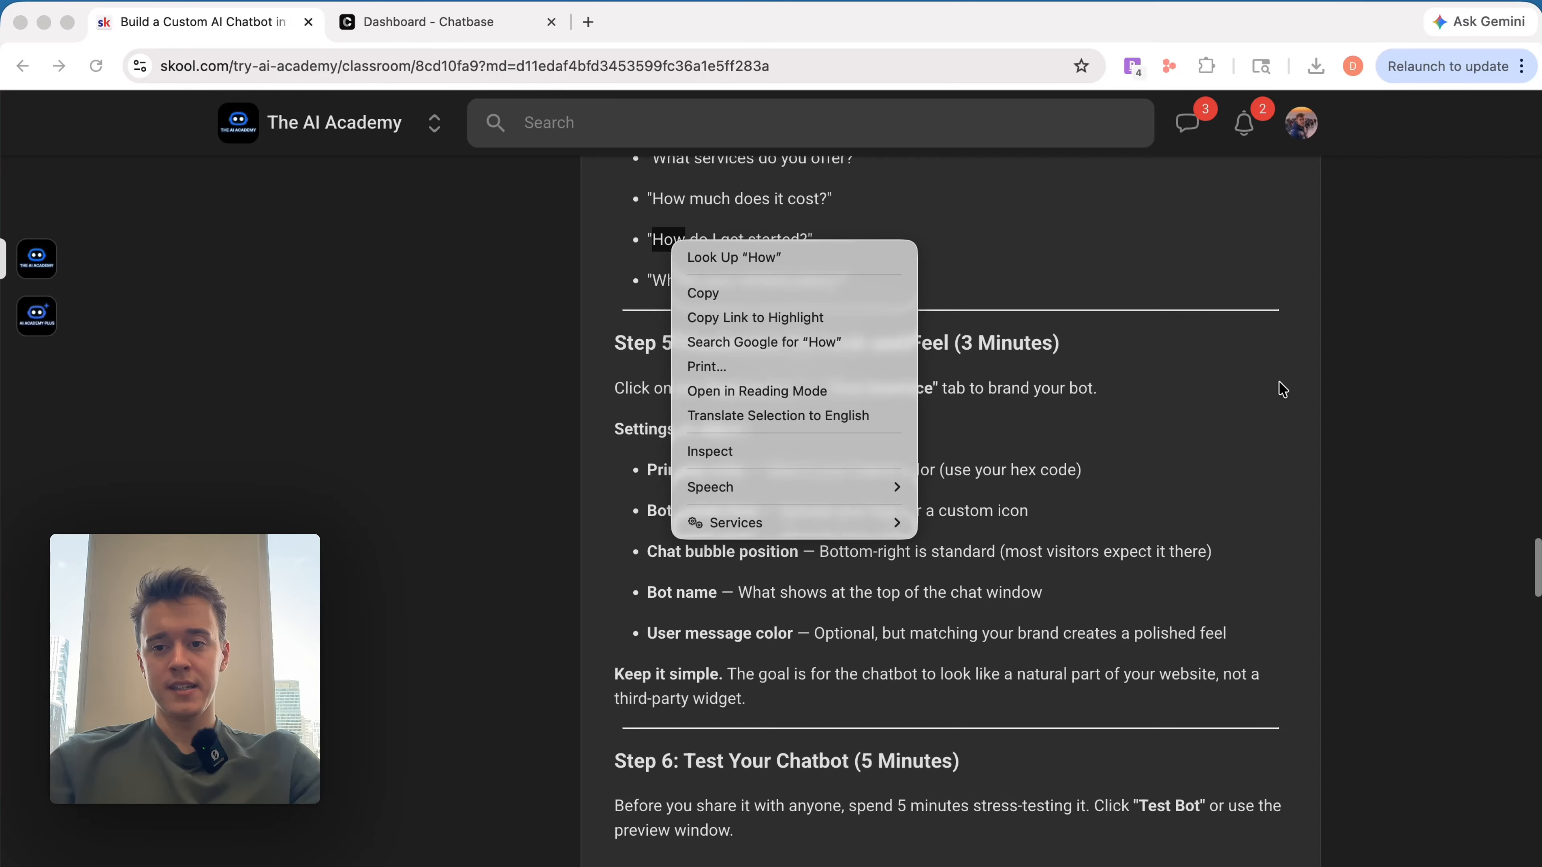
click(1275, 395)
scroll(1277, 395, down, 10)
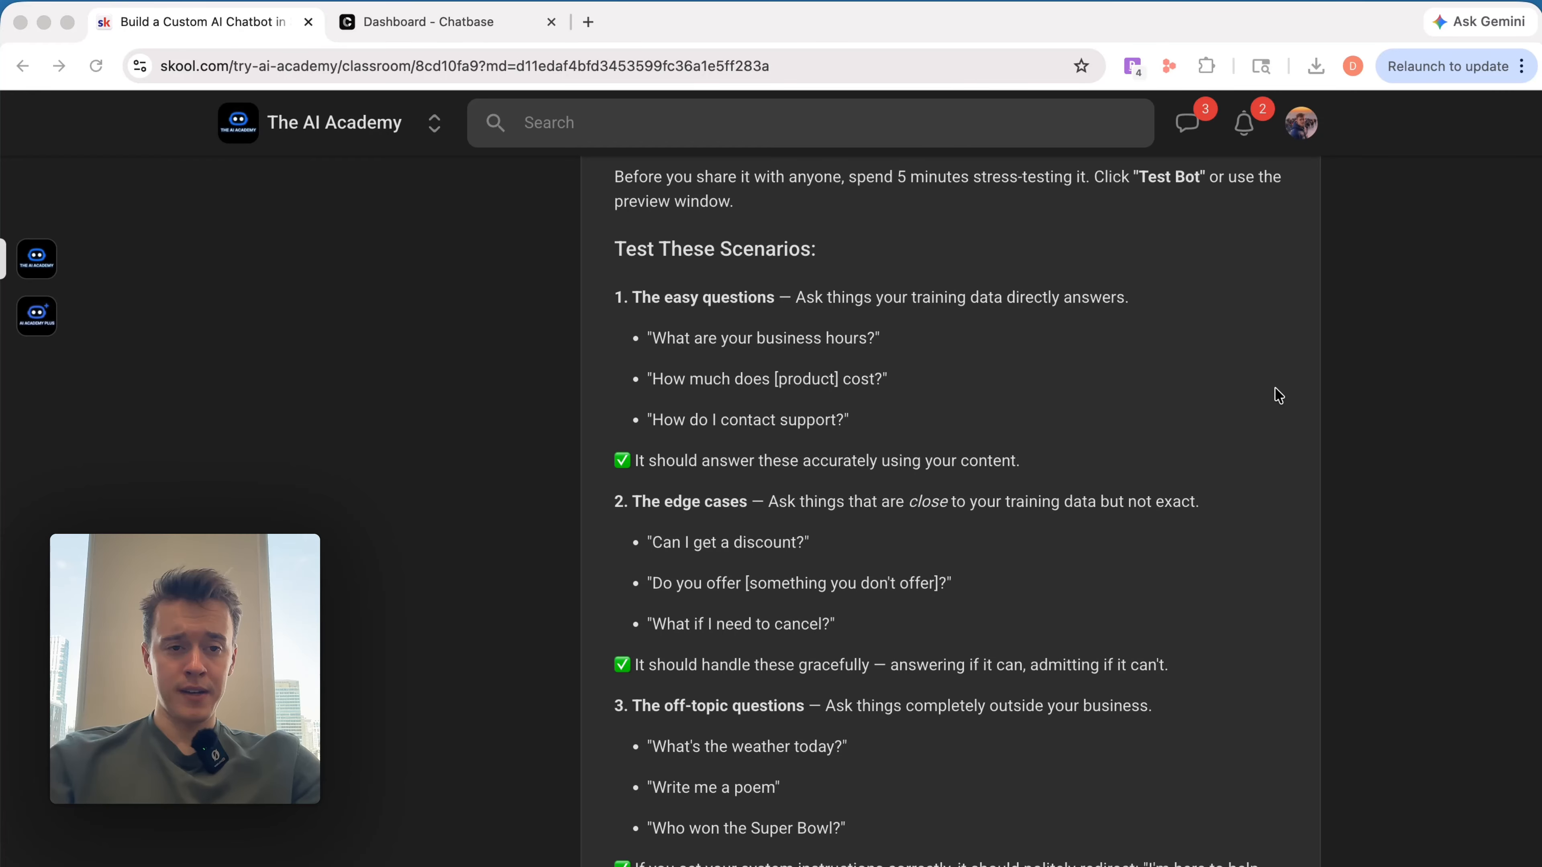
click(897, 341)
Step: Copy the guide's easy question "How do I contact support?" and ask it to the agent in Chatbase's Playground
drag(862, 422, 651, 417)
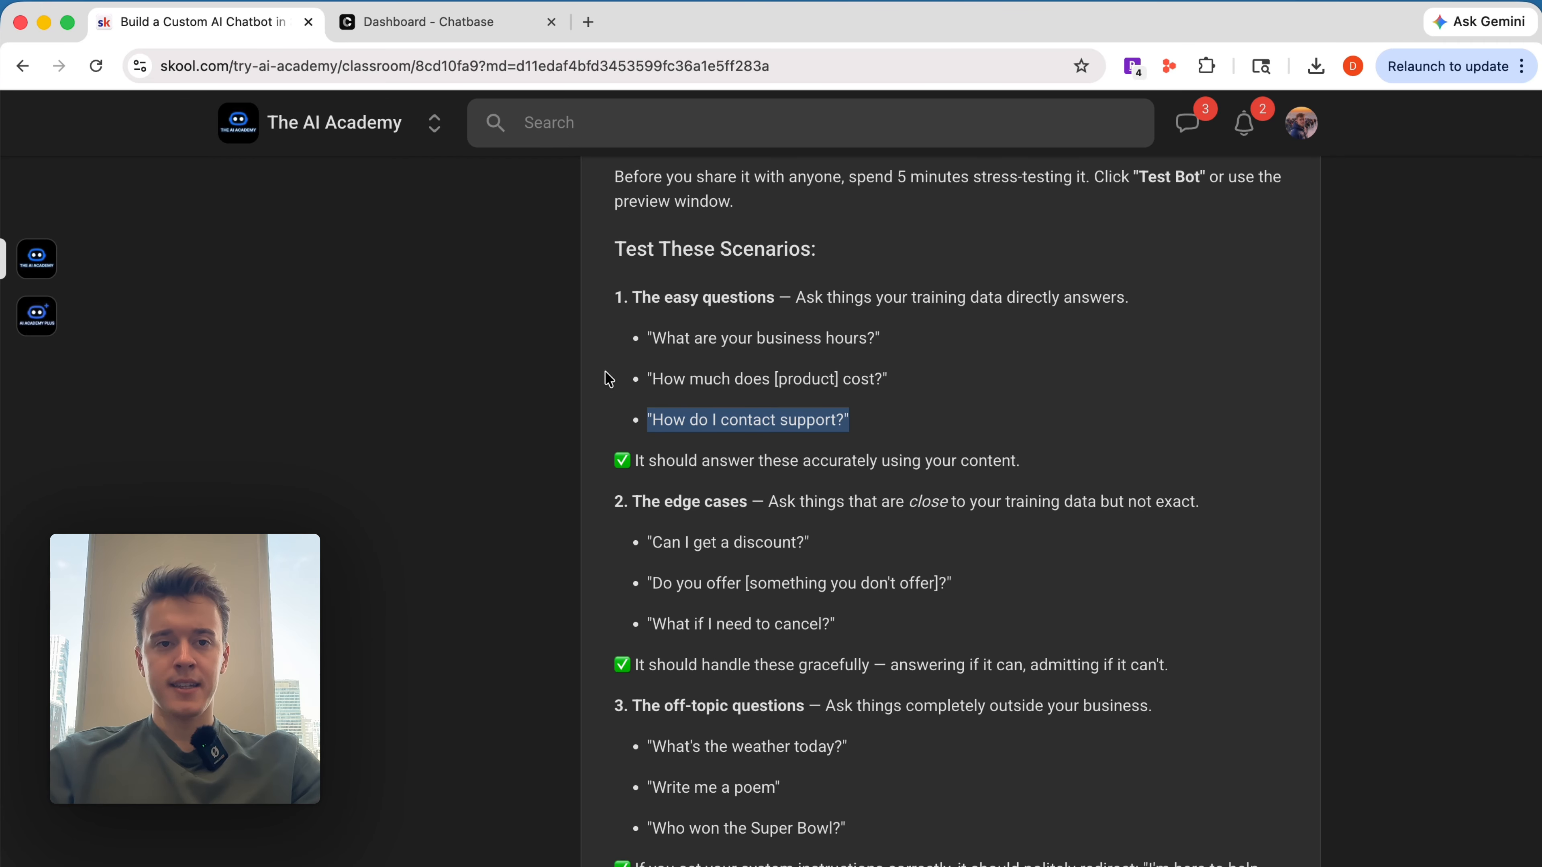
click(417, 25)
click(1132, 823)
text("How do I contact support?")
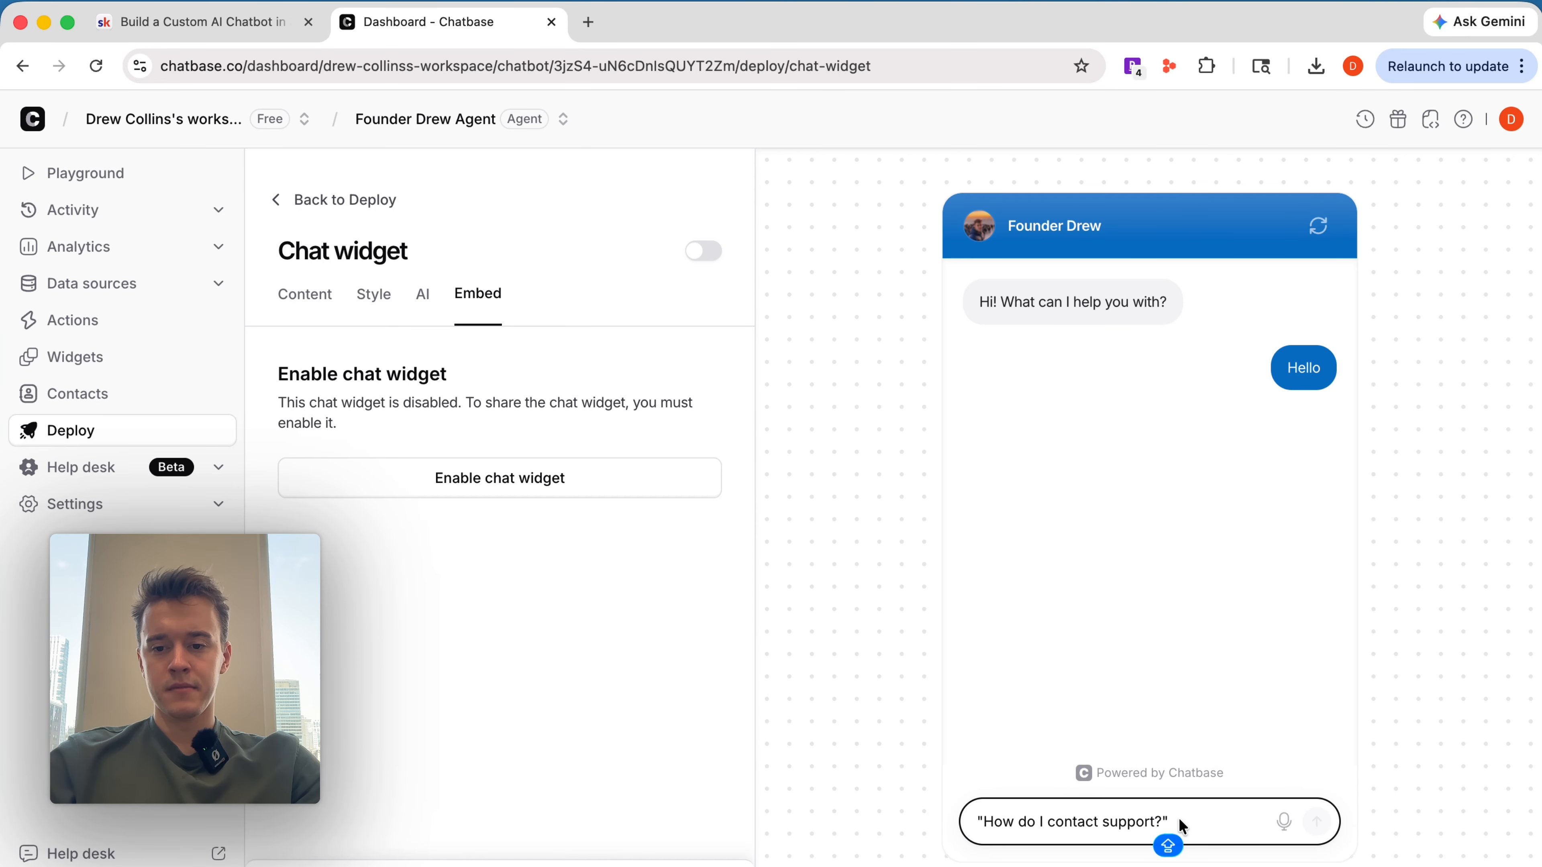
click(85, 173)
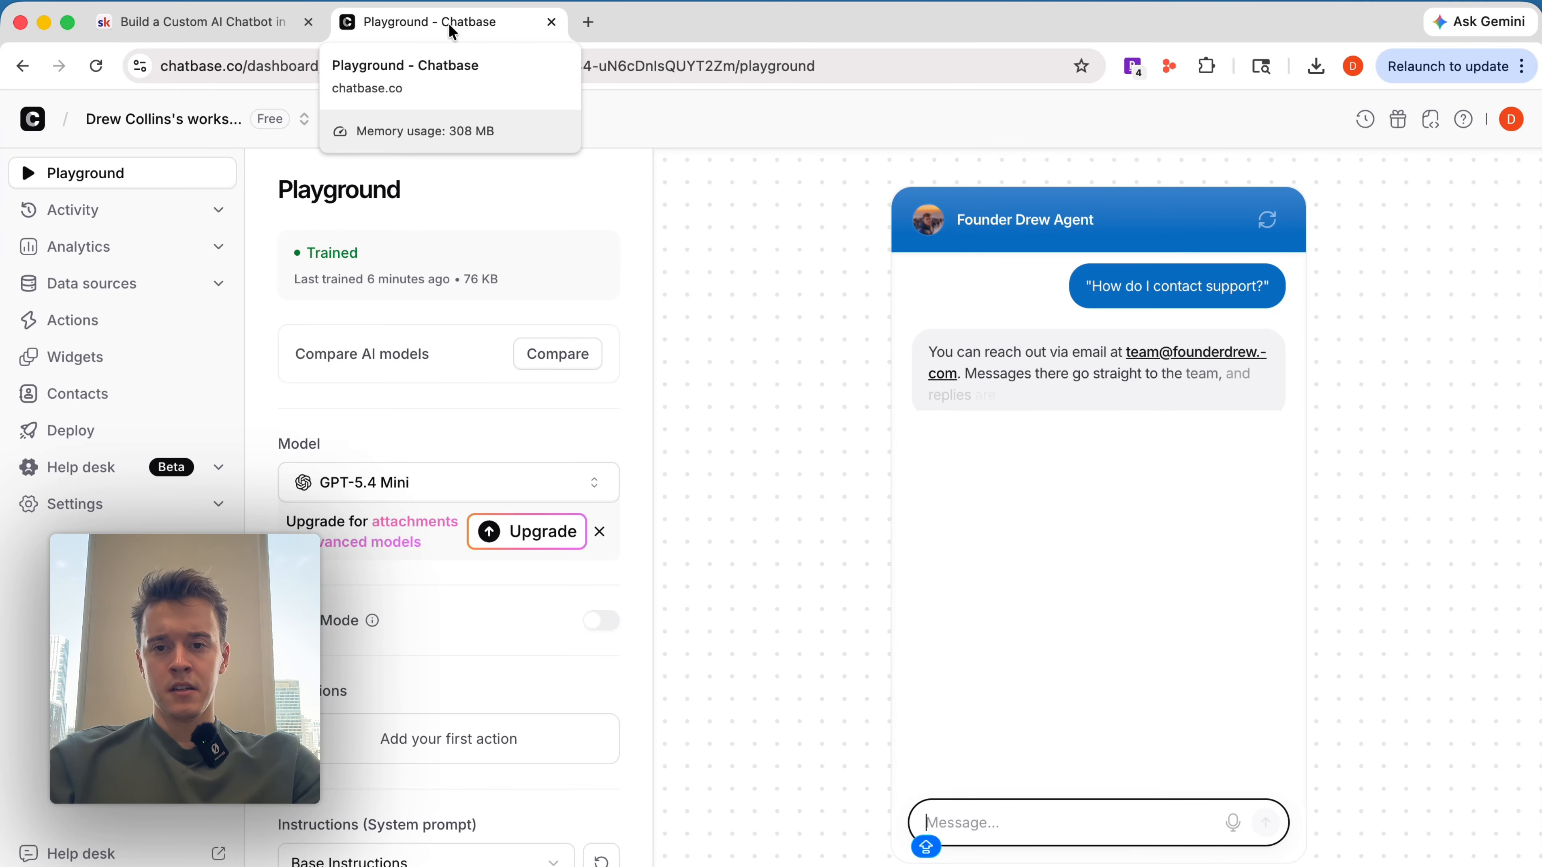
Step: Copy the edge-case question "Can I get a discount?" from the guide and send it to the agent in the Playground
click(265, 24)
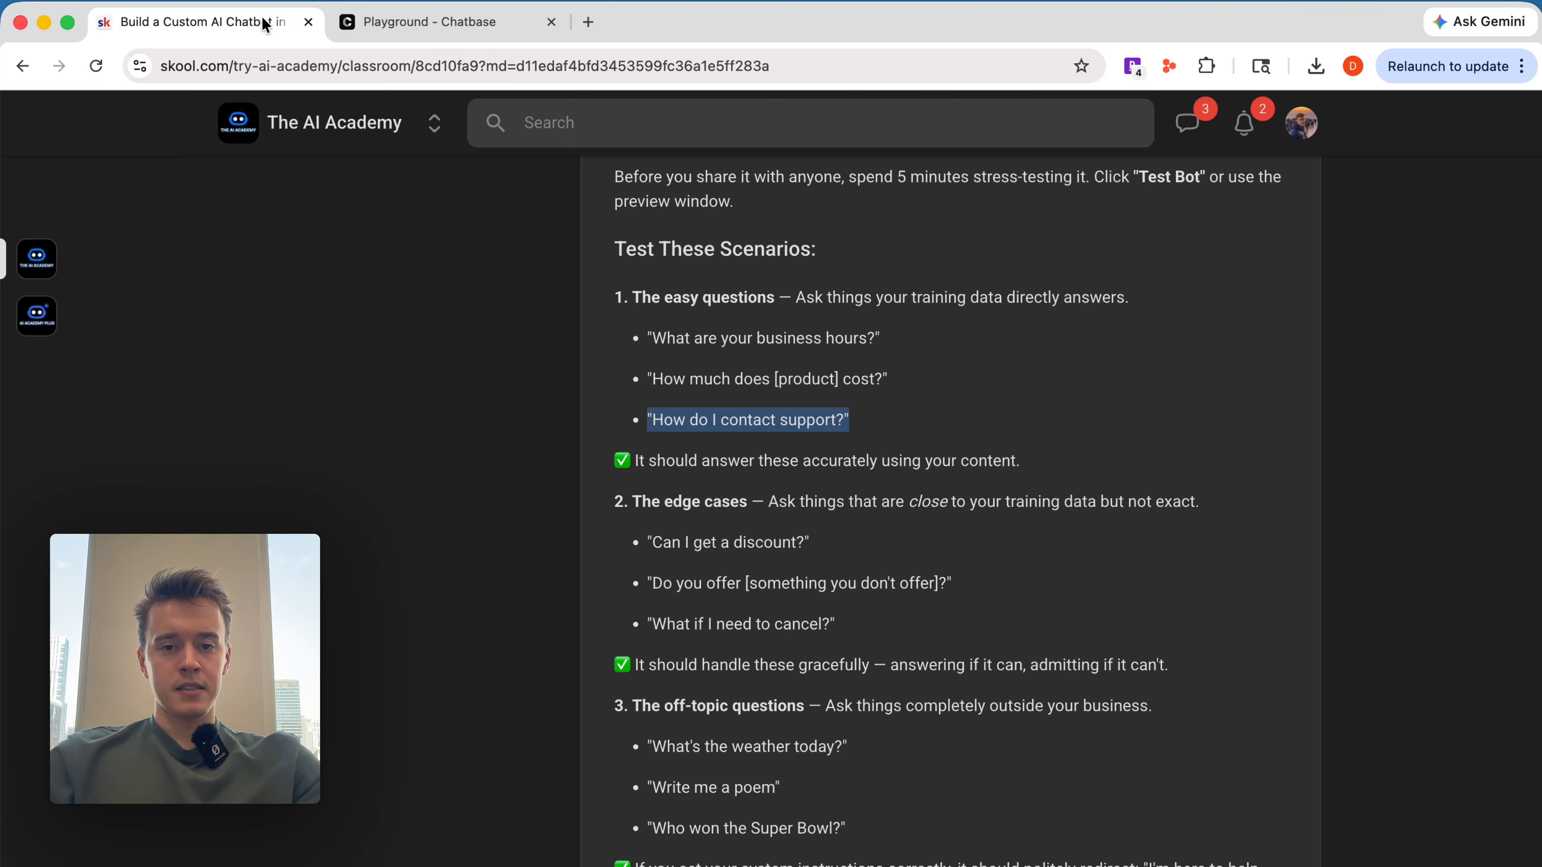
scroll(692, 499, down, 3)
triple_click(766, 411)
key(super+c)
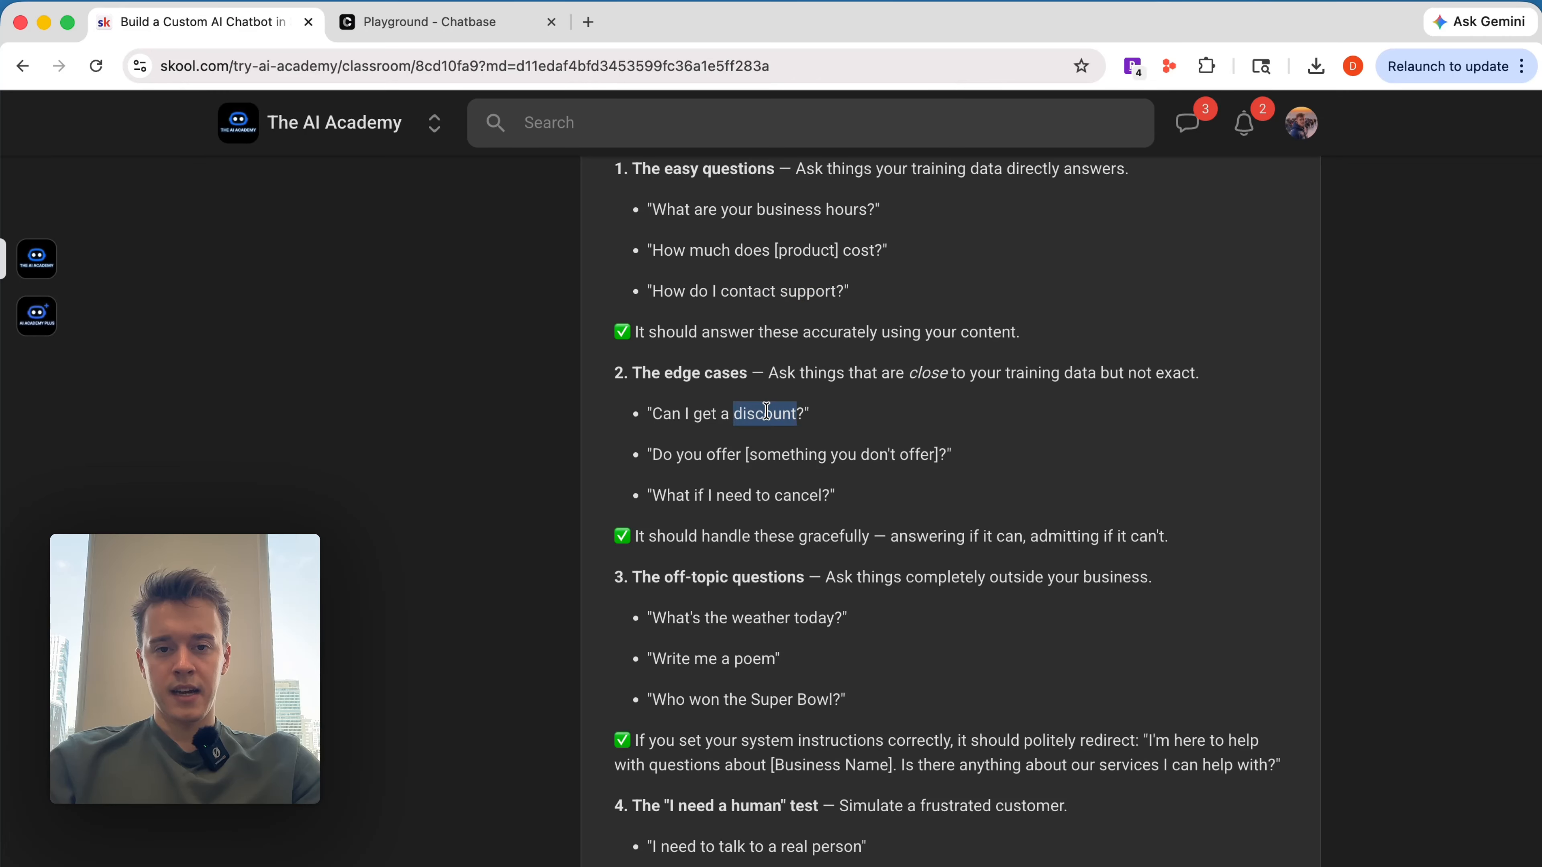
click(437, 22)
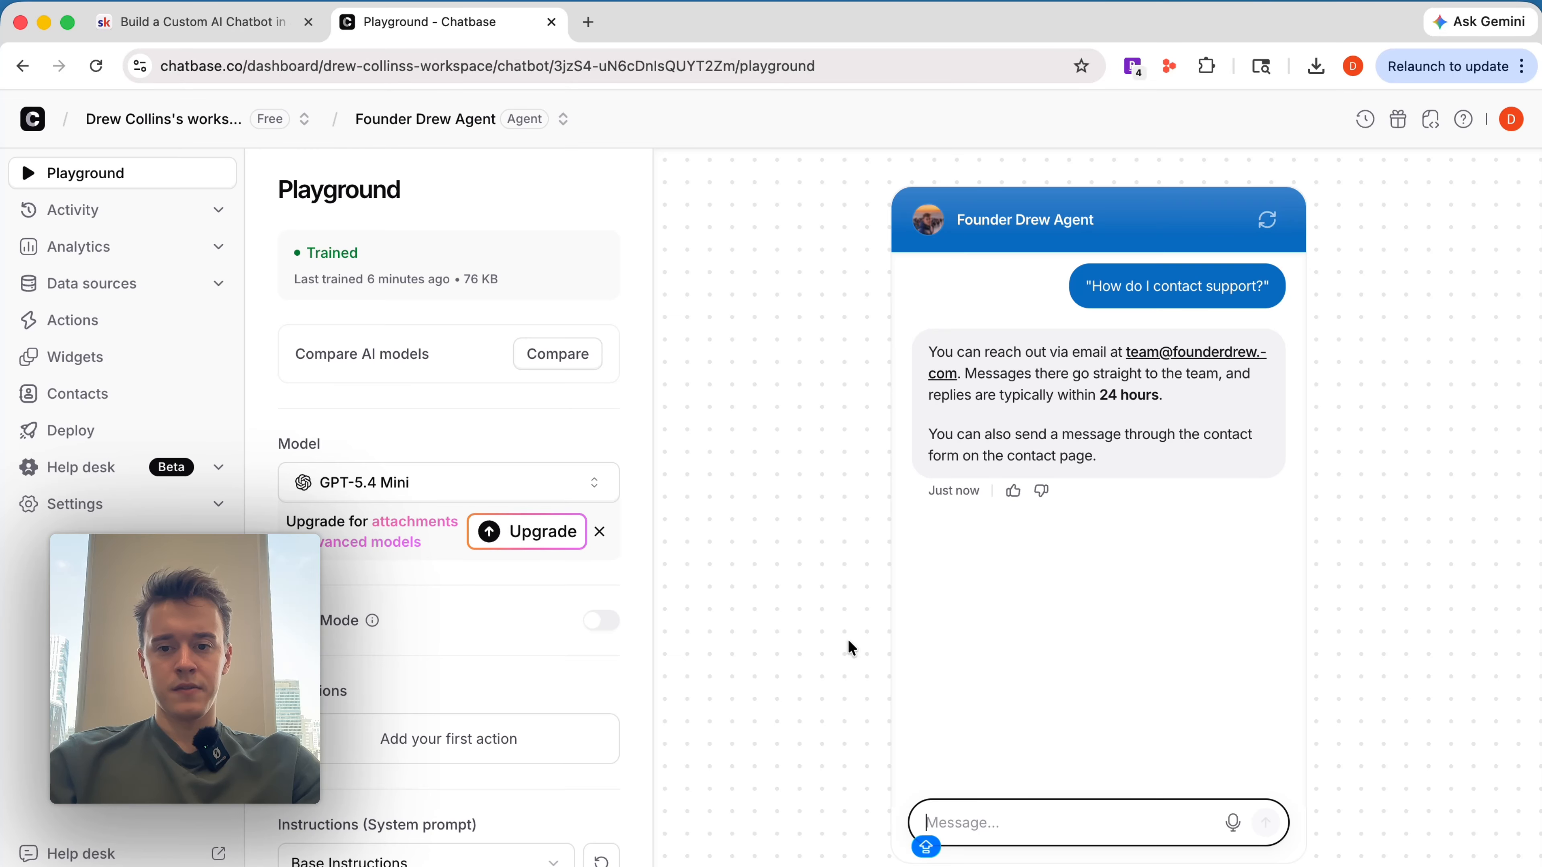
click(990, 809)
key(super+v)
key(Return)
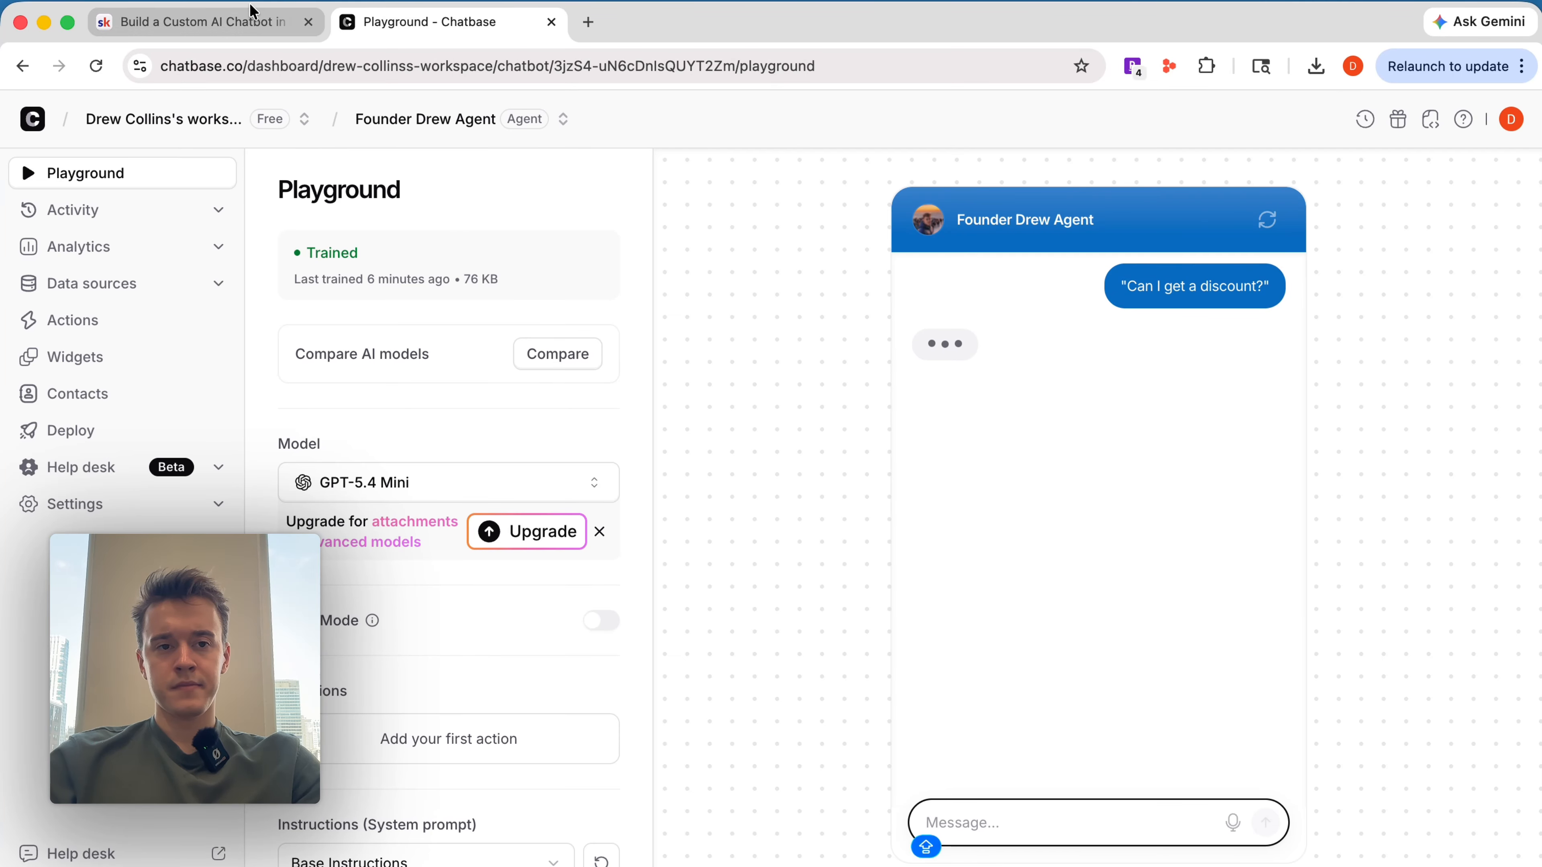
Step: Copy the off-topic question "What's the weather today?" from the guide and send it to the agent in the Playground
click(219, 25)
scroll(715, 408, down, 3)
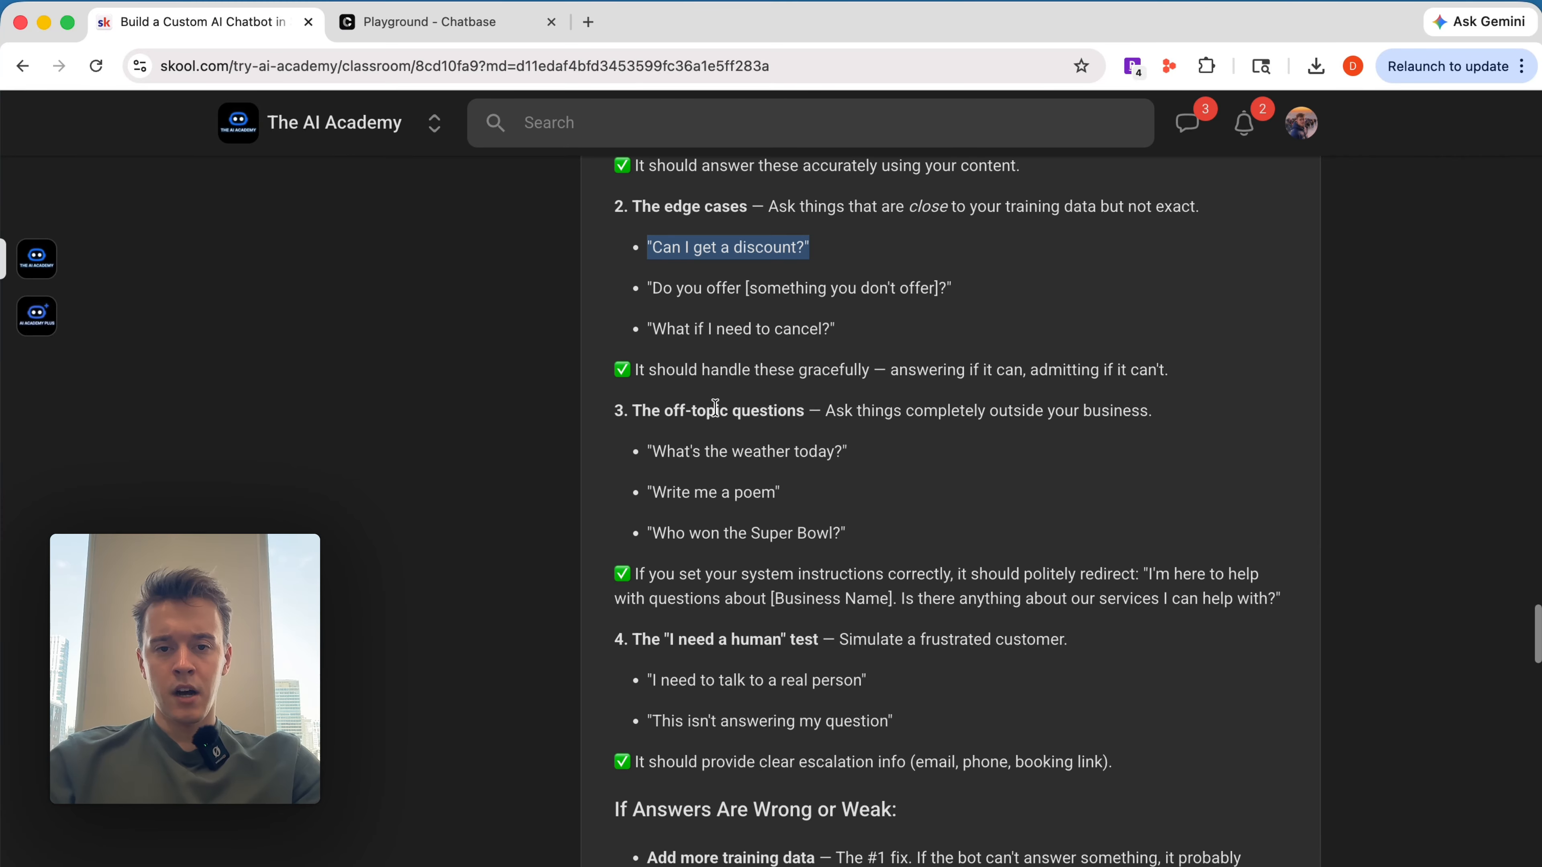
triple_click(761, 455)
key(super+c)
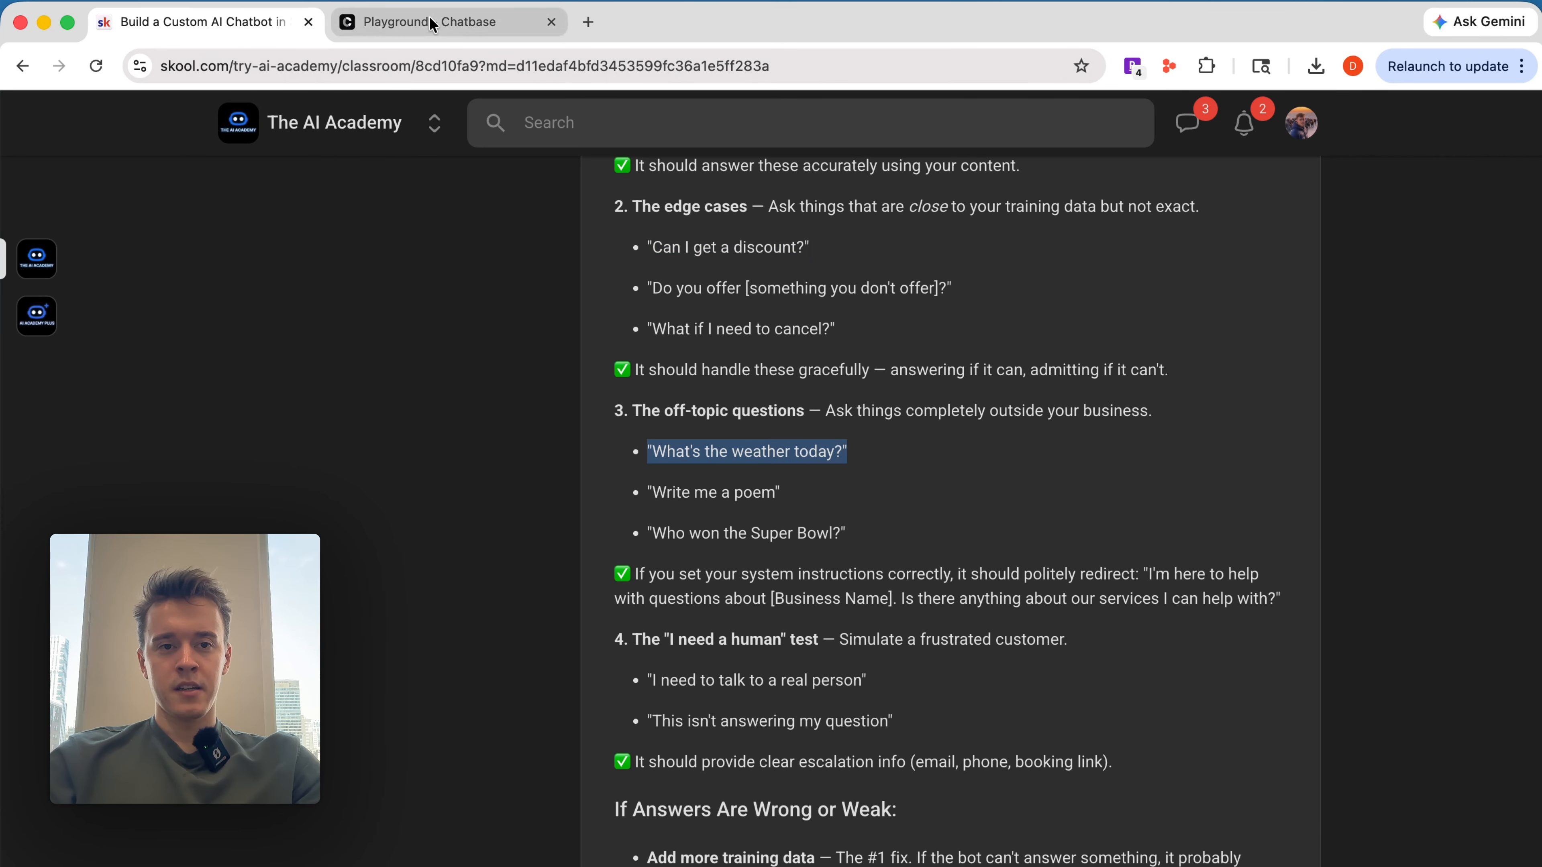
click(425, 21)
key(super+v)
key(Return)
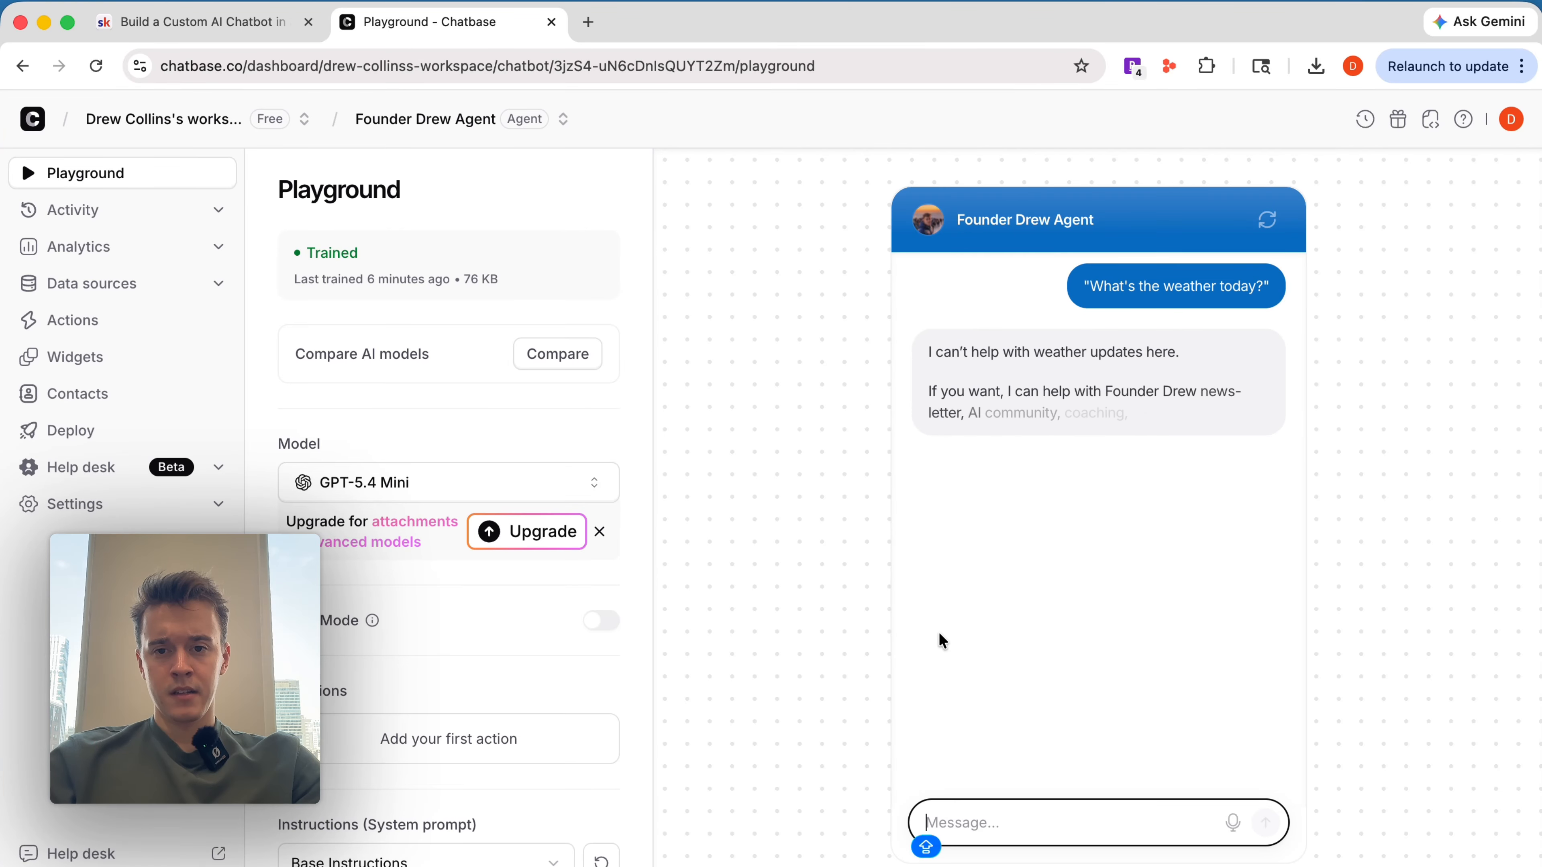
Step: Copy the "I need to talk to a real person" test from the AI Academy guide and send it to the agent in Chatbase's Playground
click(255, 23)
scroll(927, 720, down, 3)
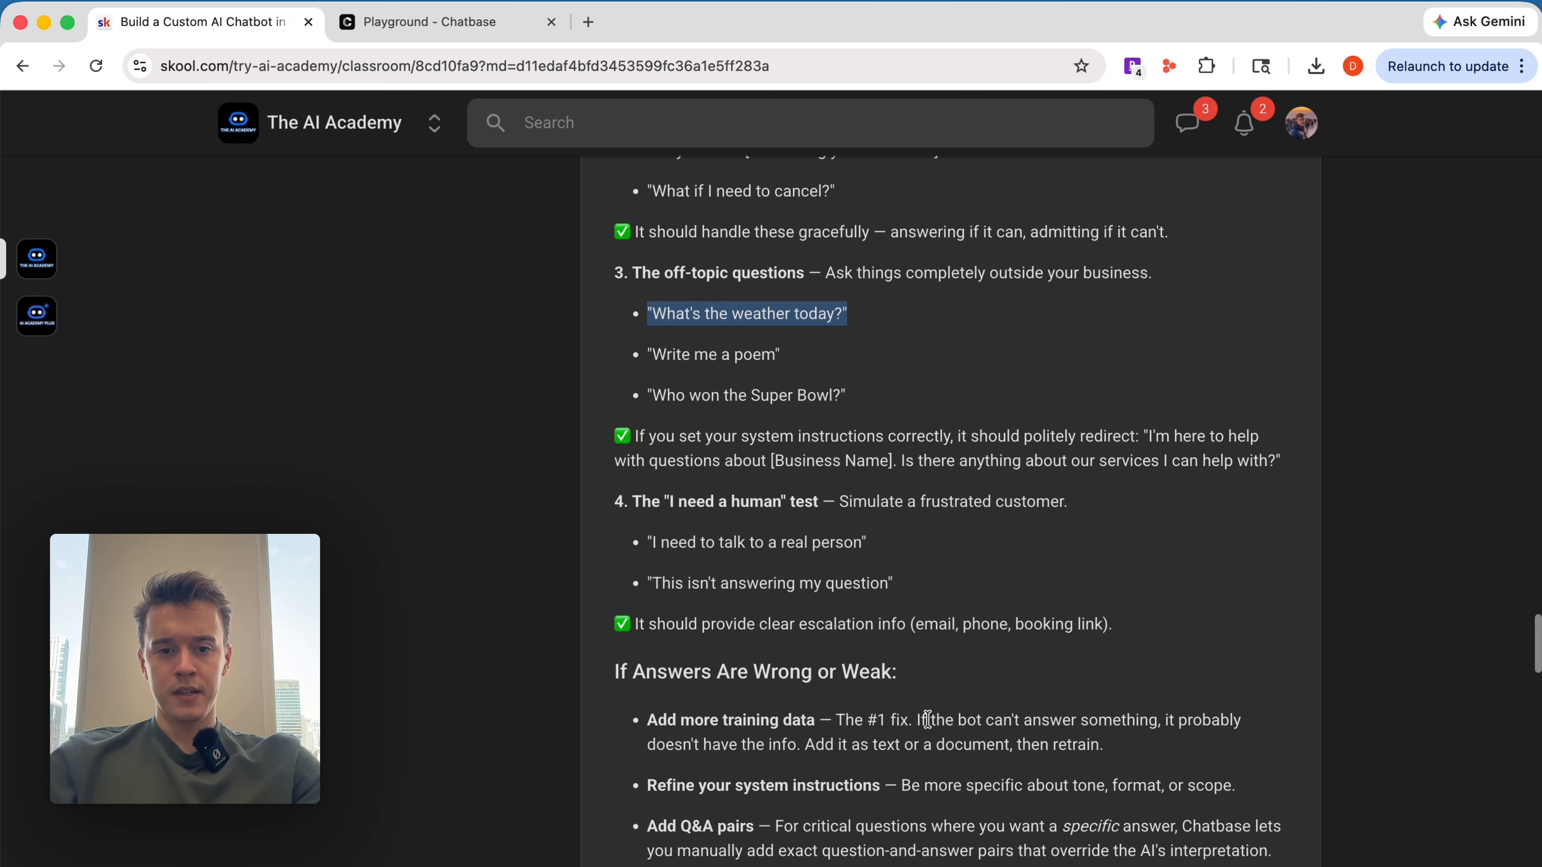
scroll(927, 720, down, 2)
triple_click(765, 467)
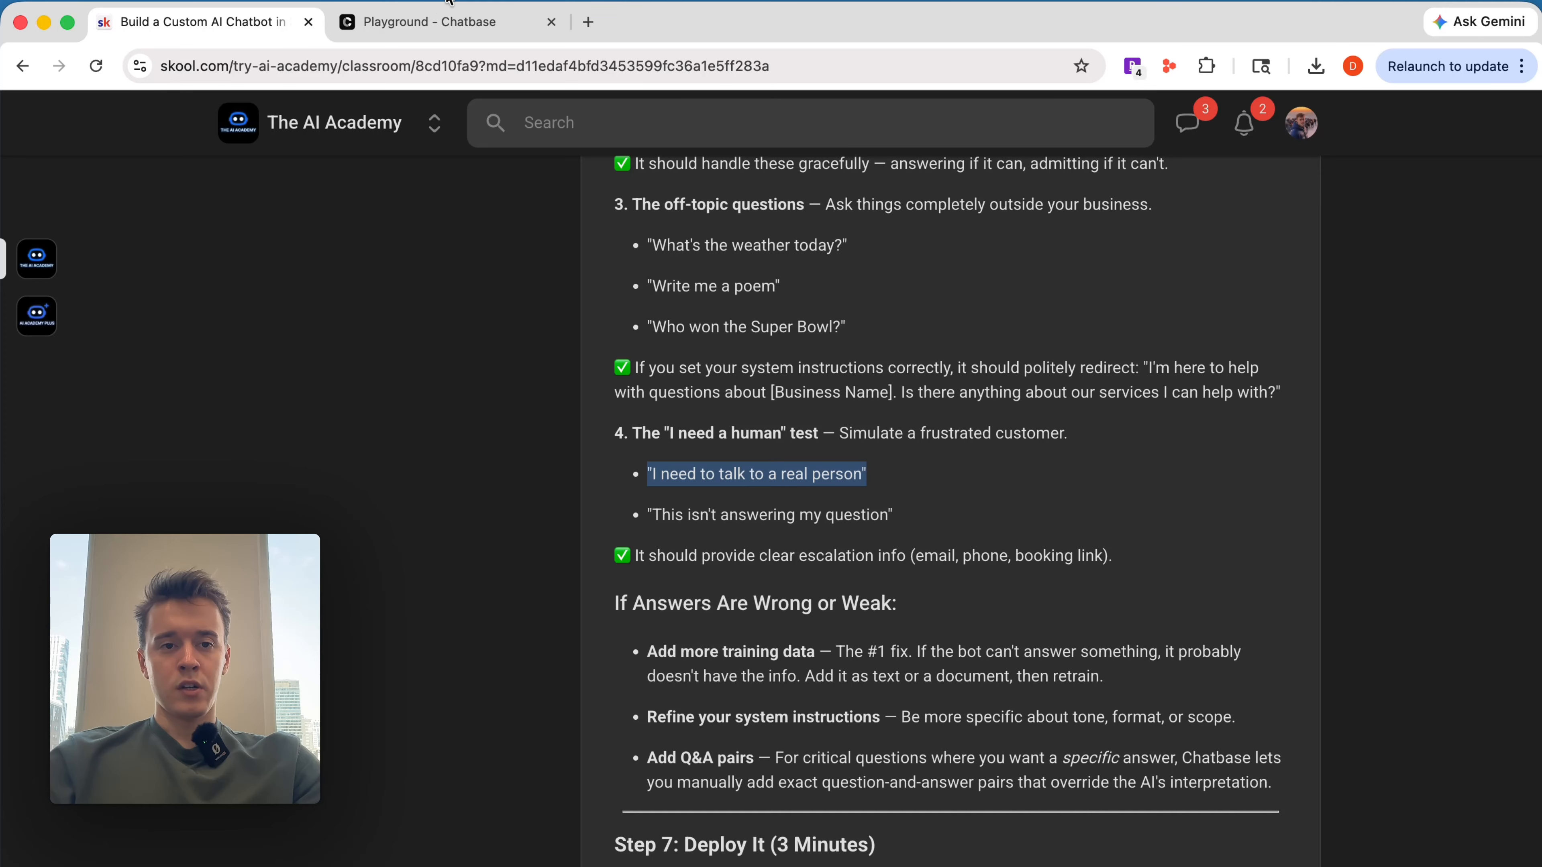
click(449, 18)
click(1071, 822)
key(super+v)
key(Return)
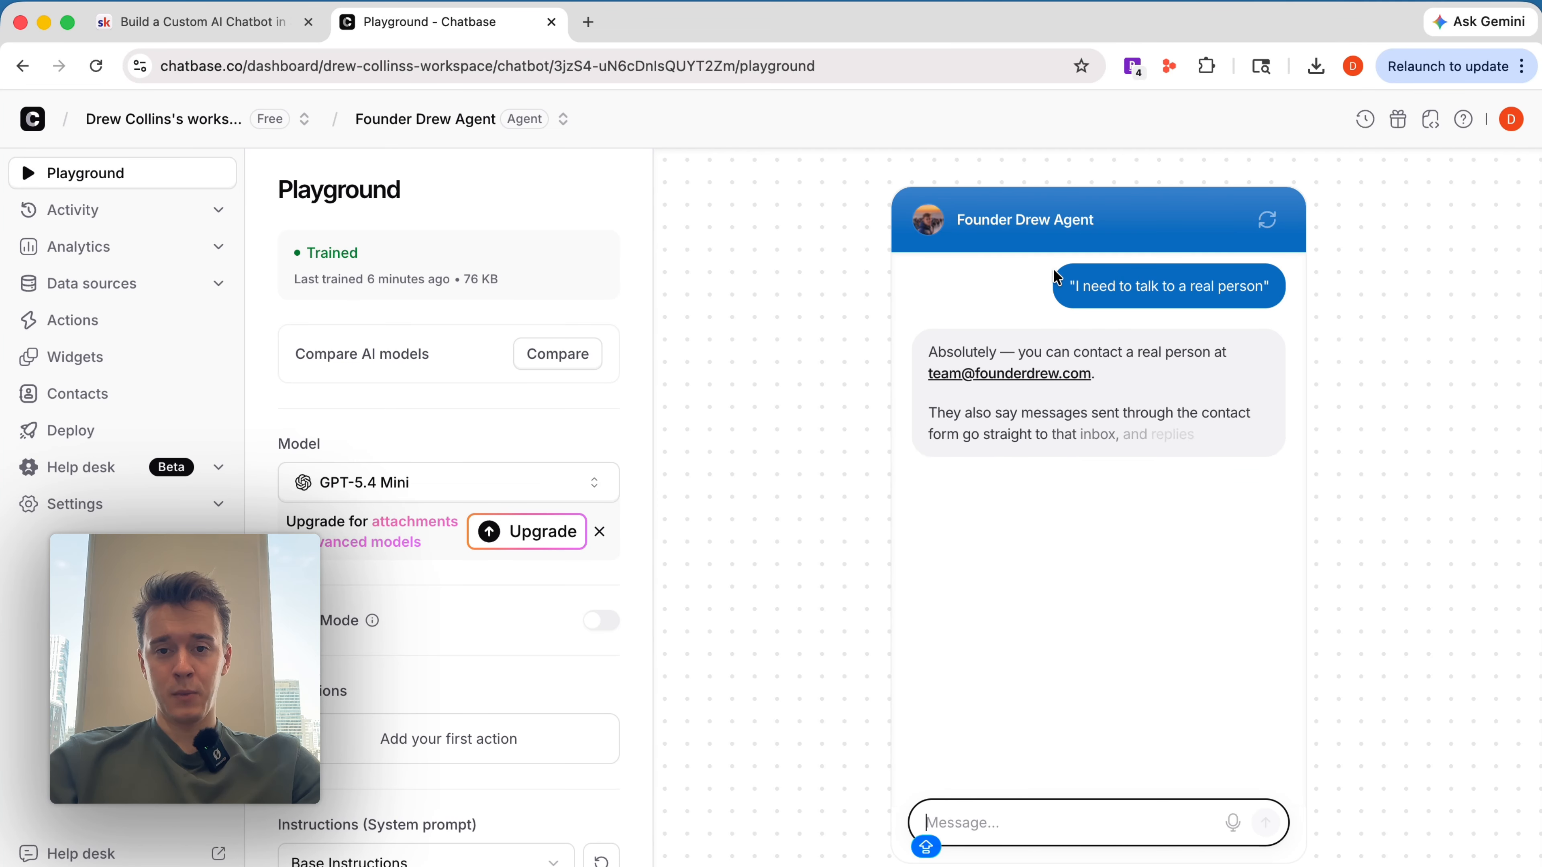
Step: Read the guide's advice on wrong or weak answers, and review the agent's earlier replies in Chatbase's Playground
click(243, 22)
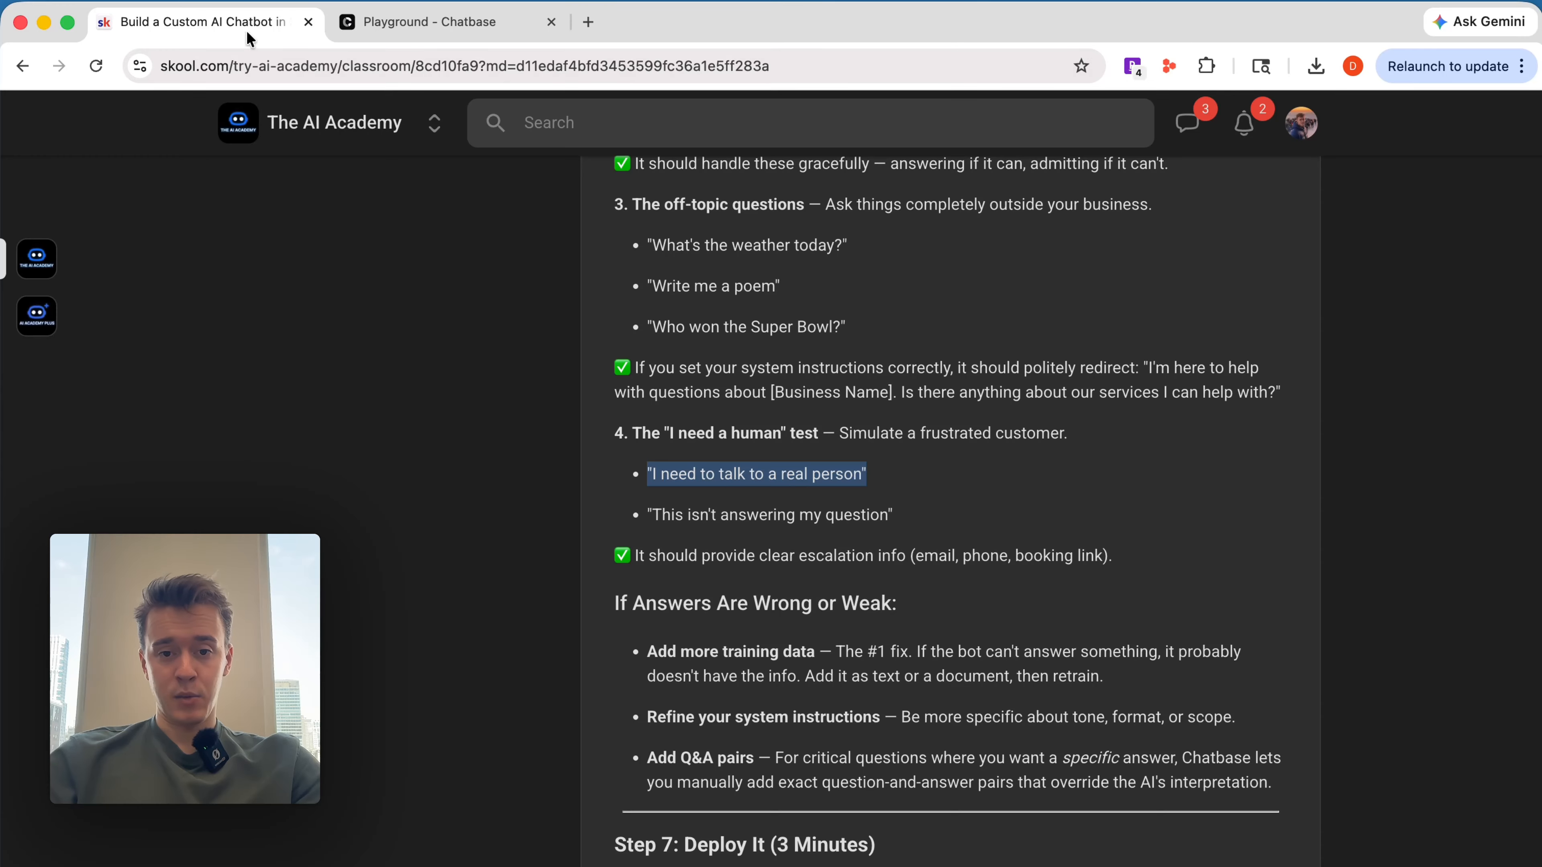
scroll(738, 486, down, 2)
scroll(740, 463, down, 2)
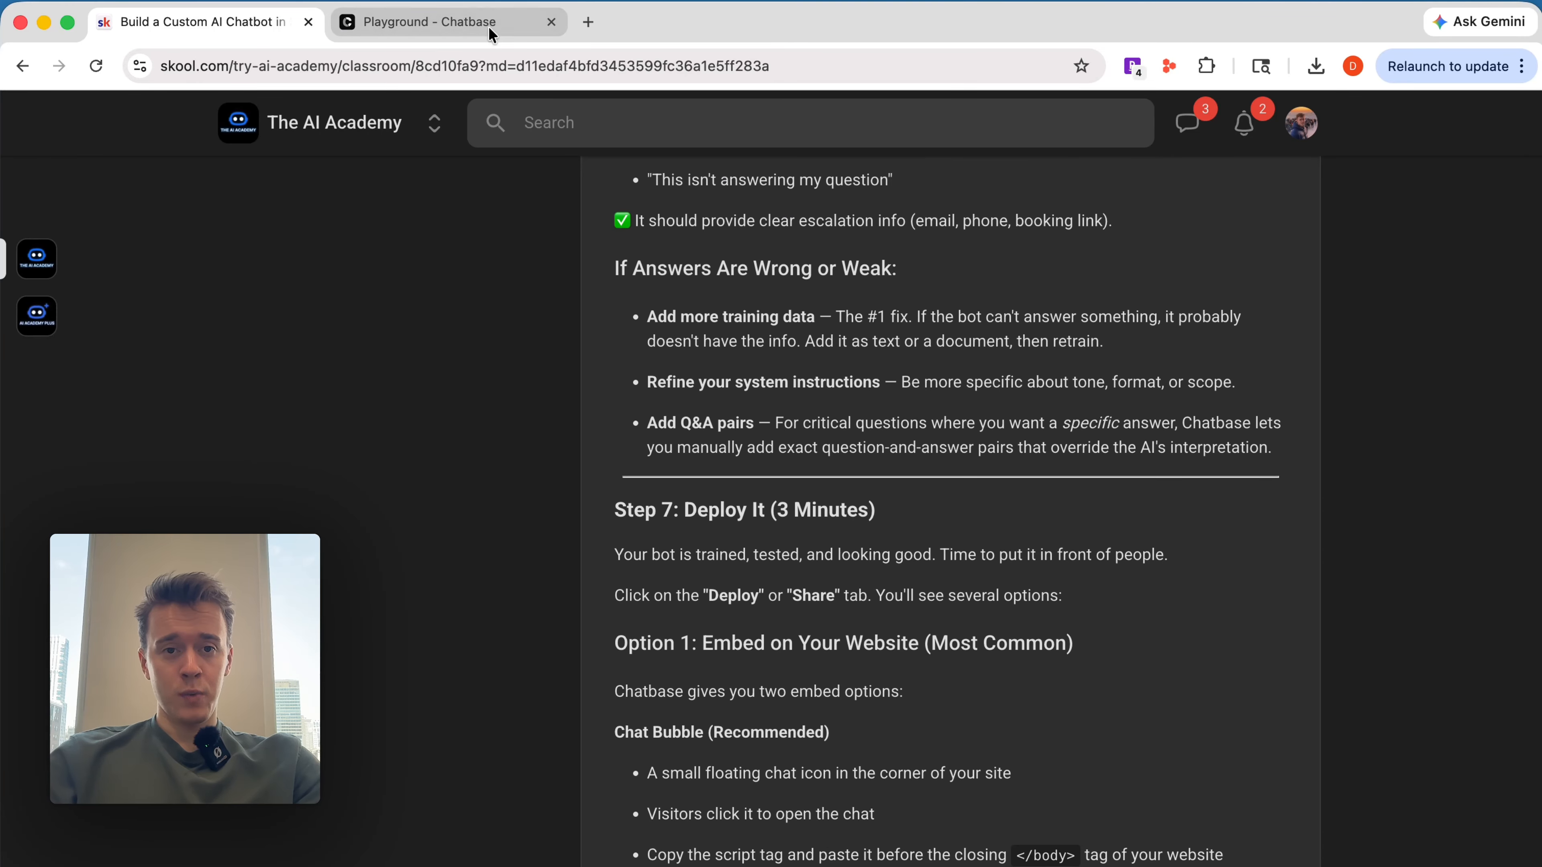
click(473, 22)
scroll(1089, 680, up, 10)
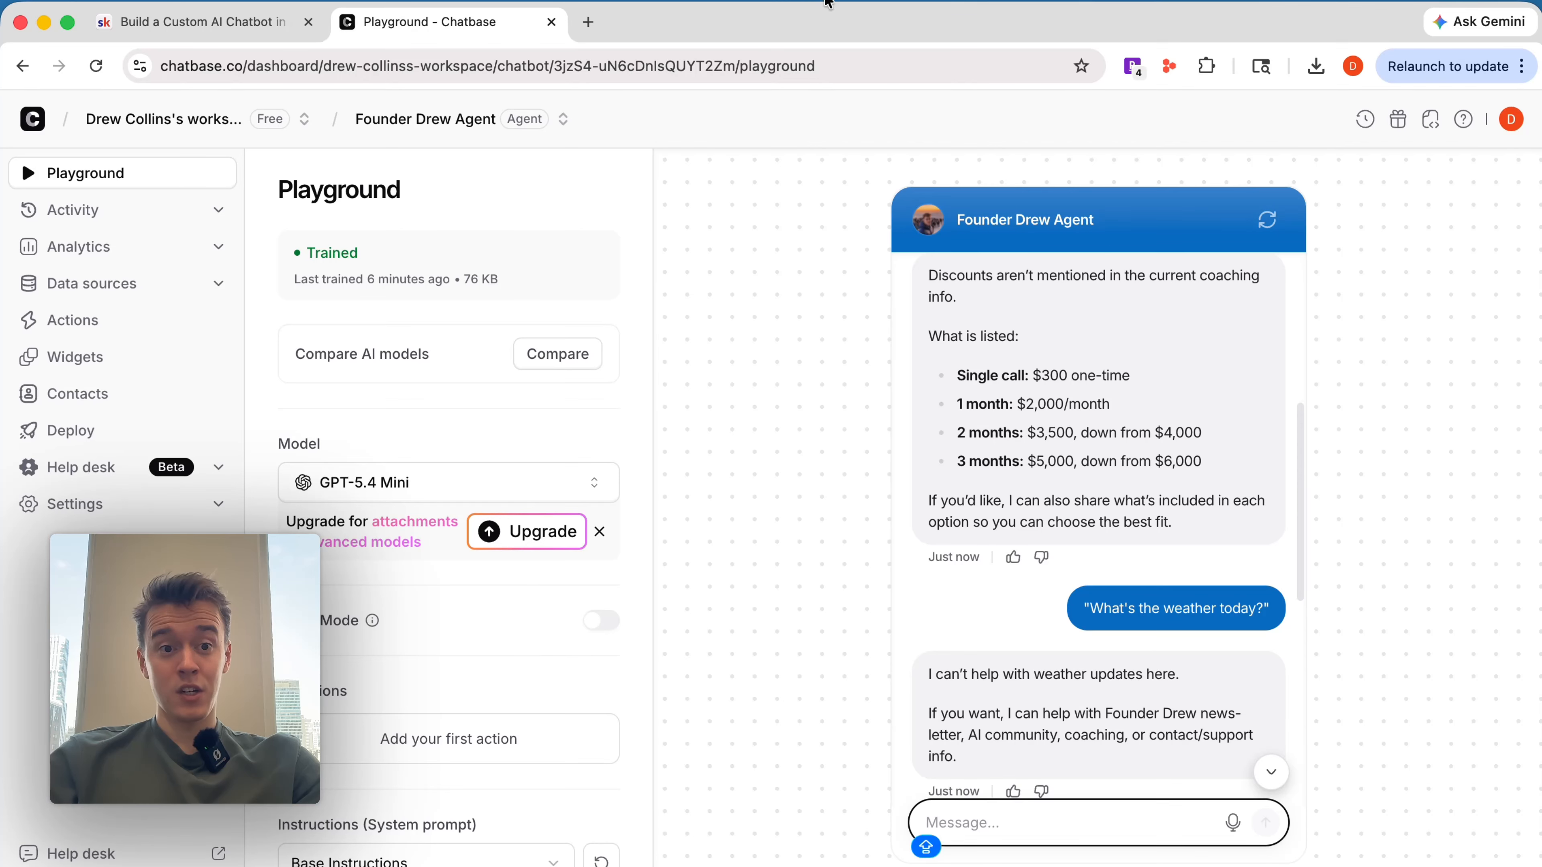
Step: Return to the guide and read Step 7's deployment options: website embed, shareable link and integrations
click(201, 24)
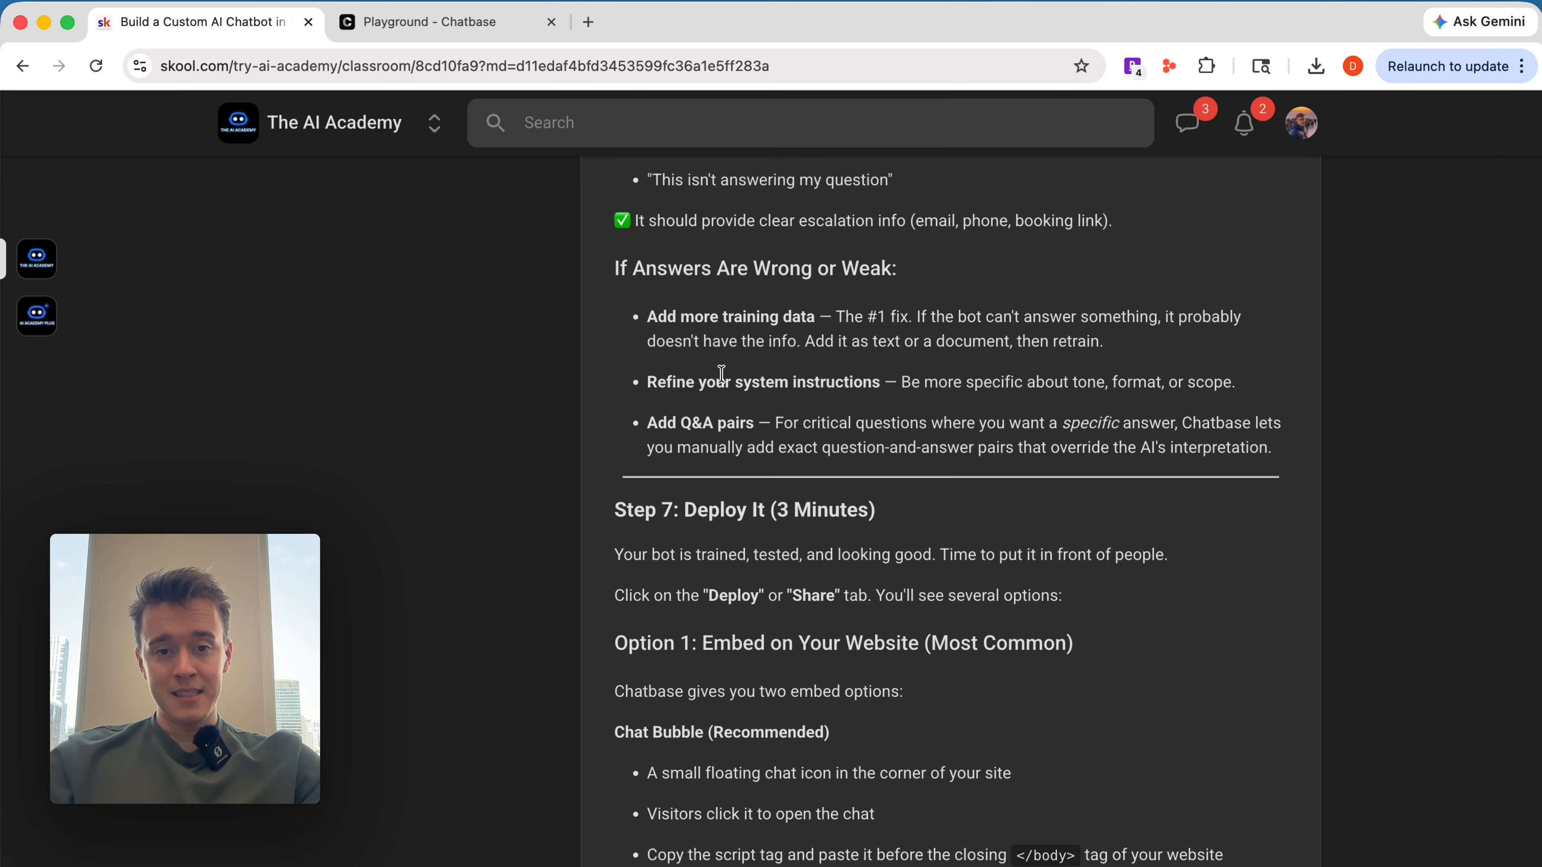
scroll(713, 353, down, 5)
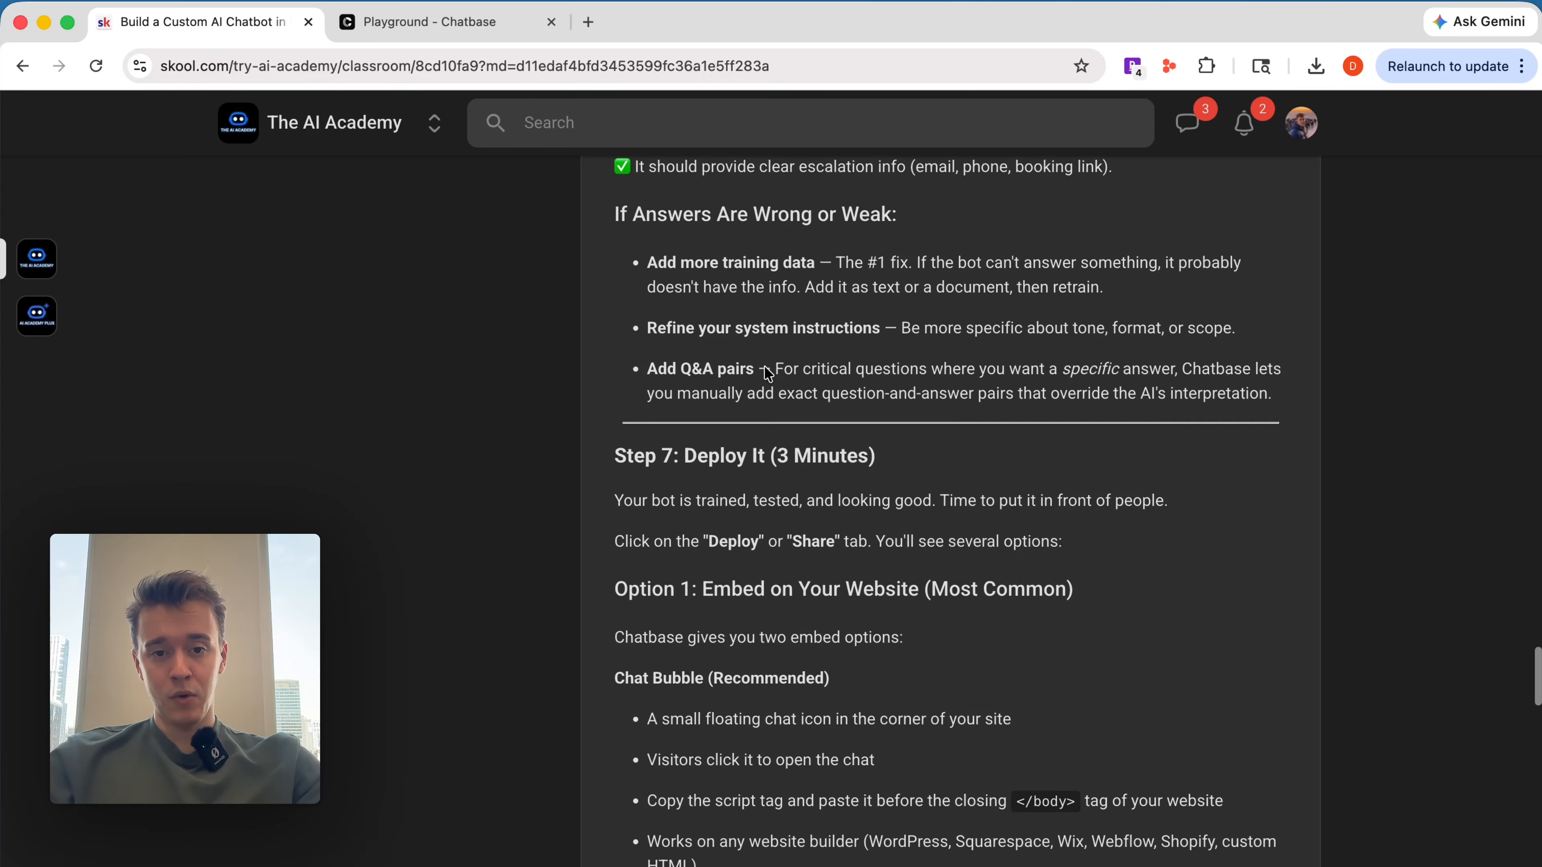
triple_click(644, 262)
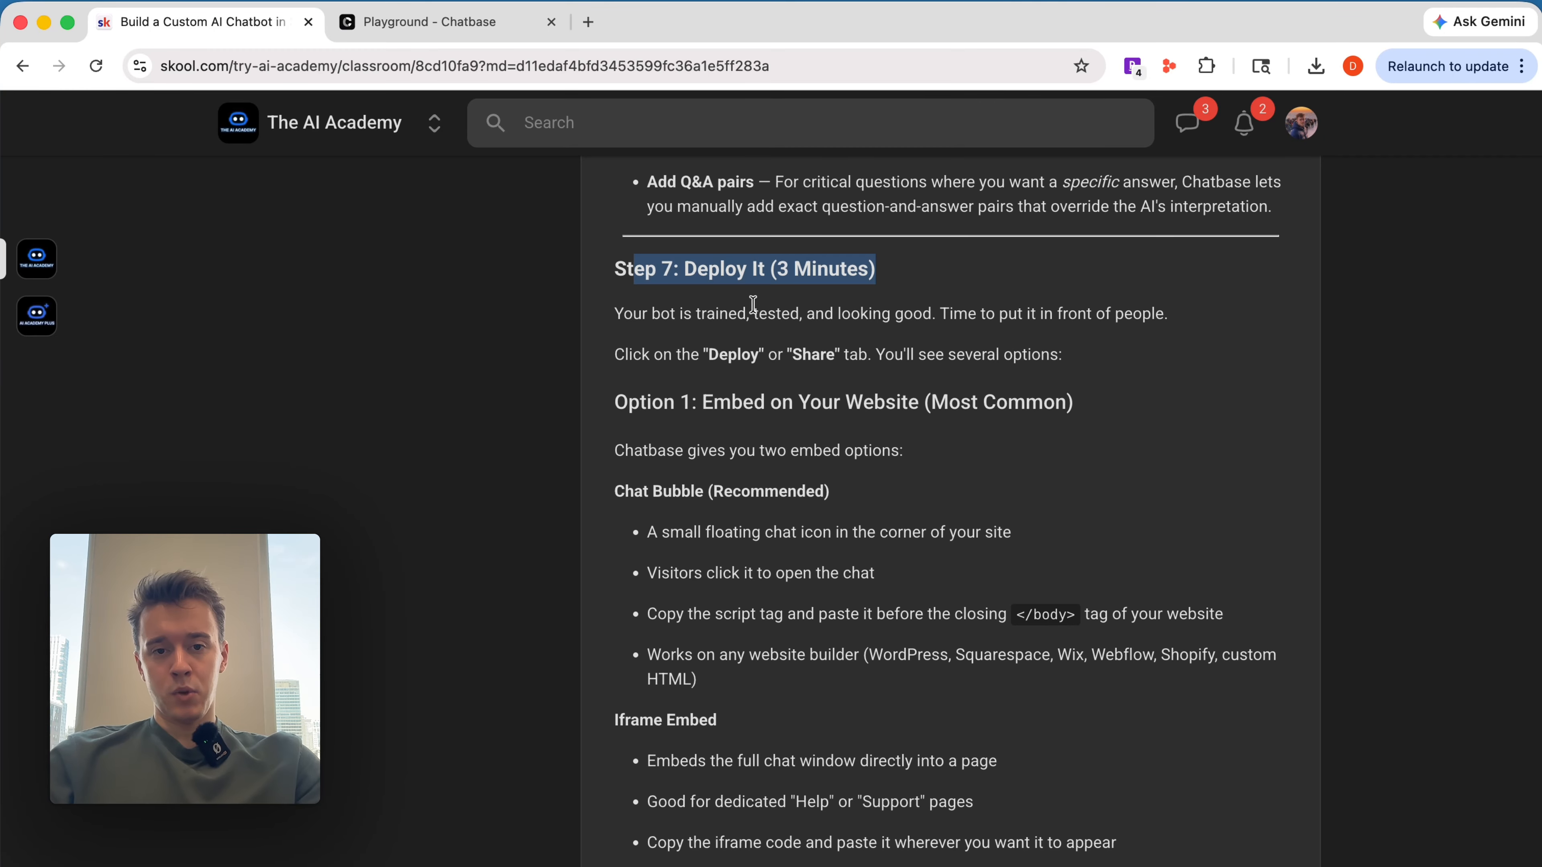
click(695, 313)
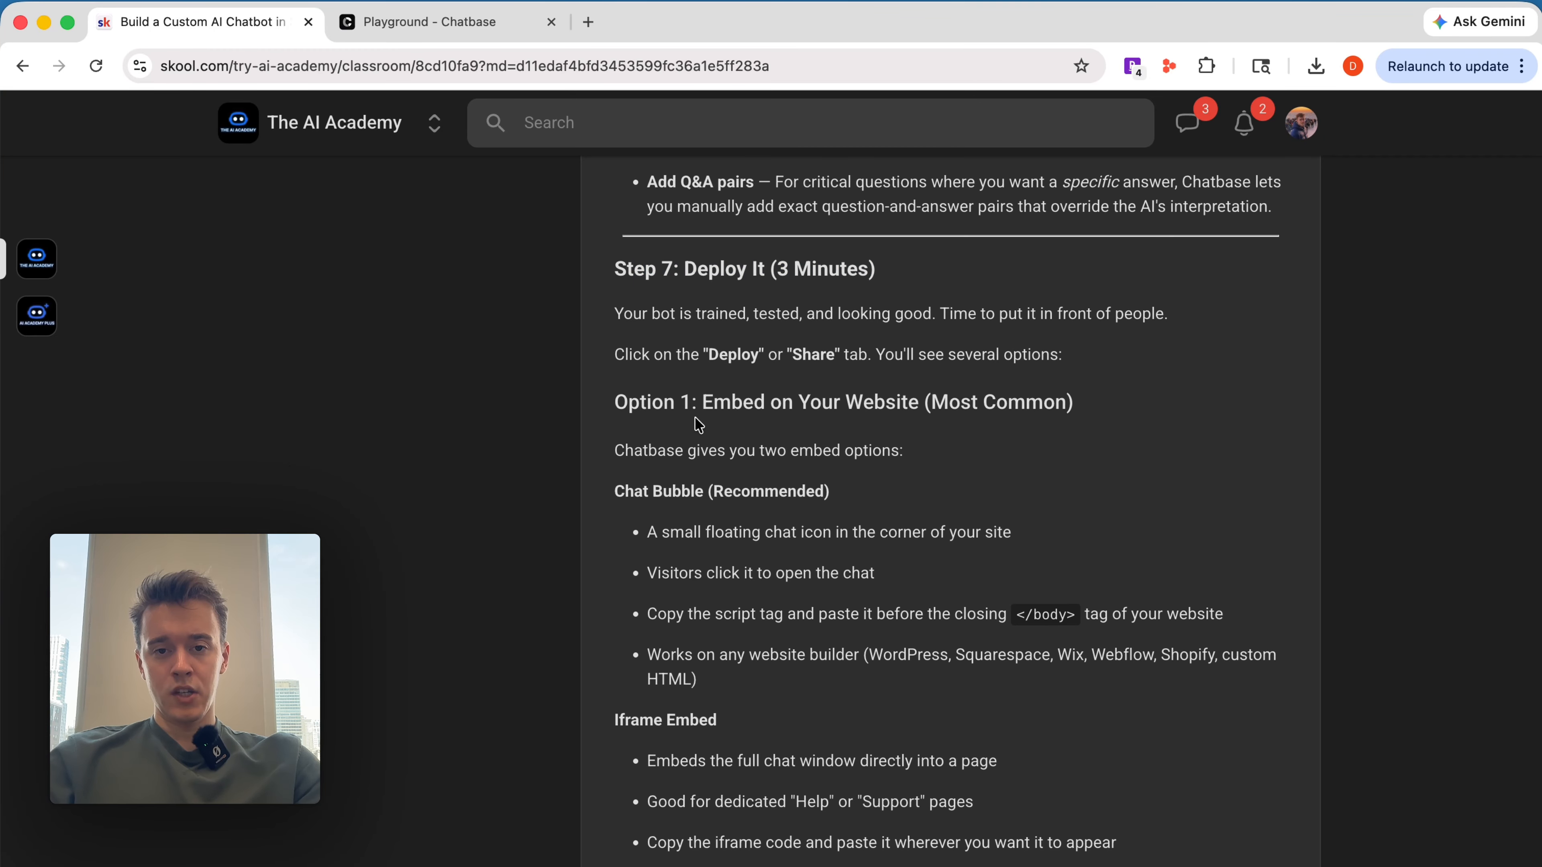
drag(614, 355, 755, 380)
click(755, 381)
scroll(739, 412, down, 1)
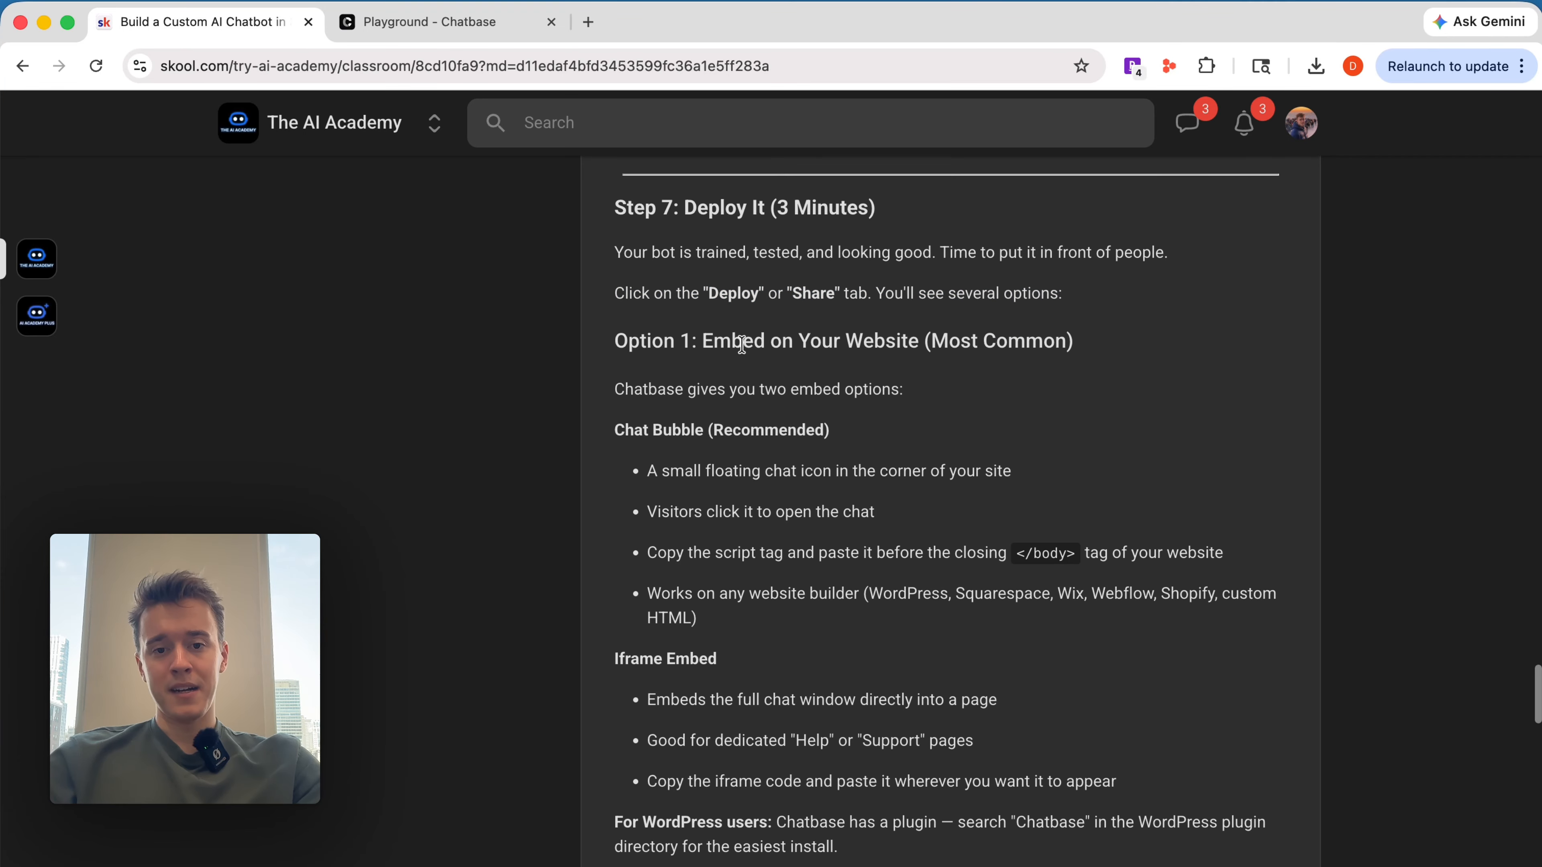
scroll(904, 358, down, 5)
scroll(669, 407, up, 1)
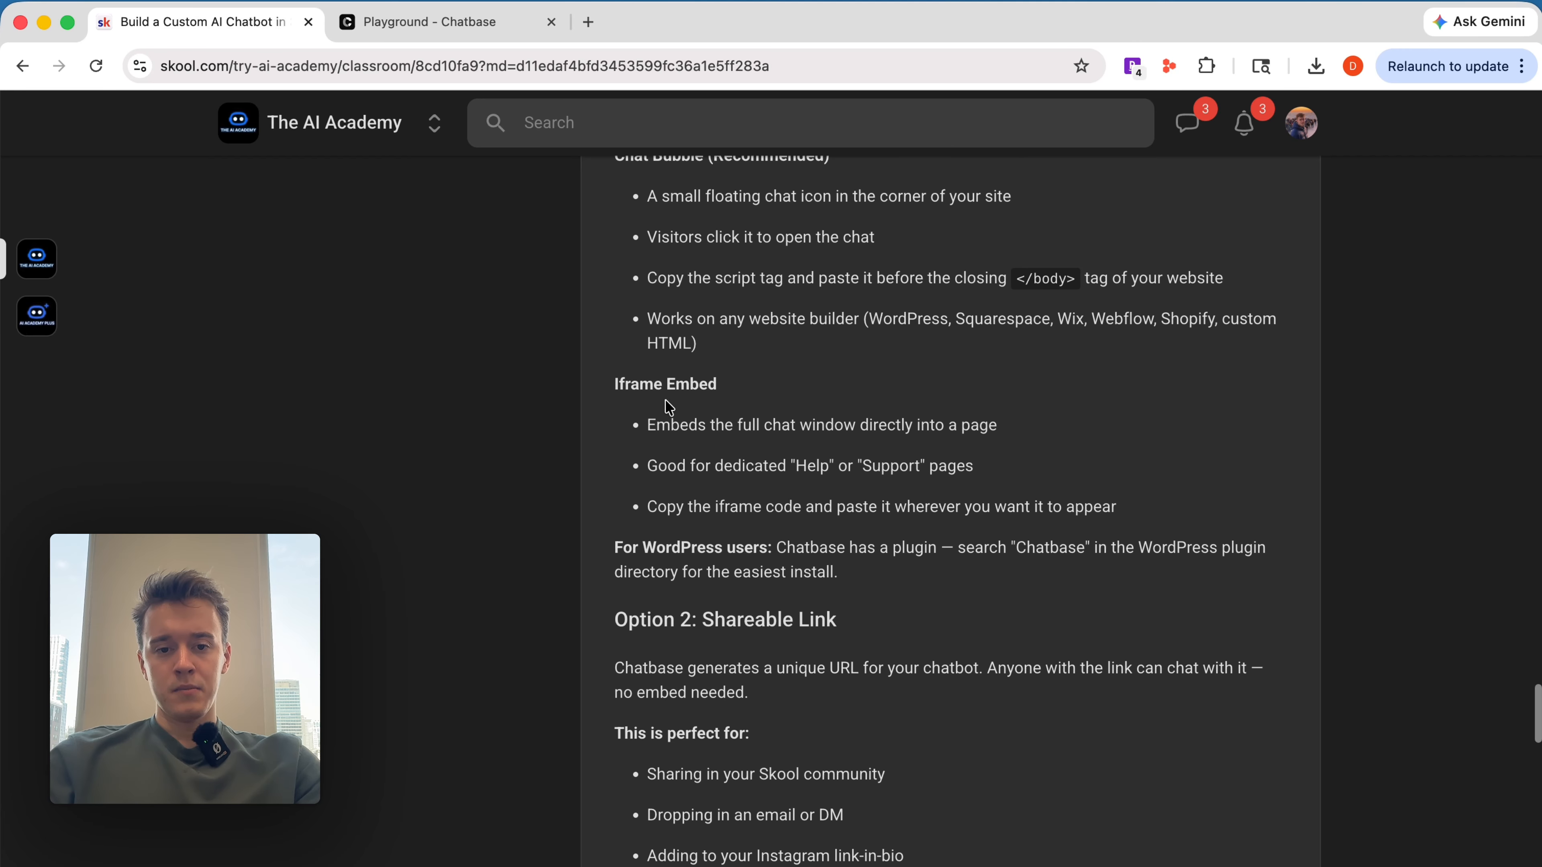
scroll(760, 493, down, 4)
scroll(826, 475, down, 9)
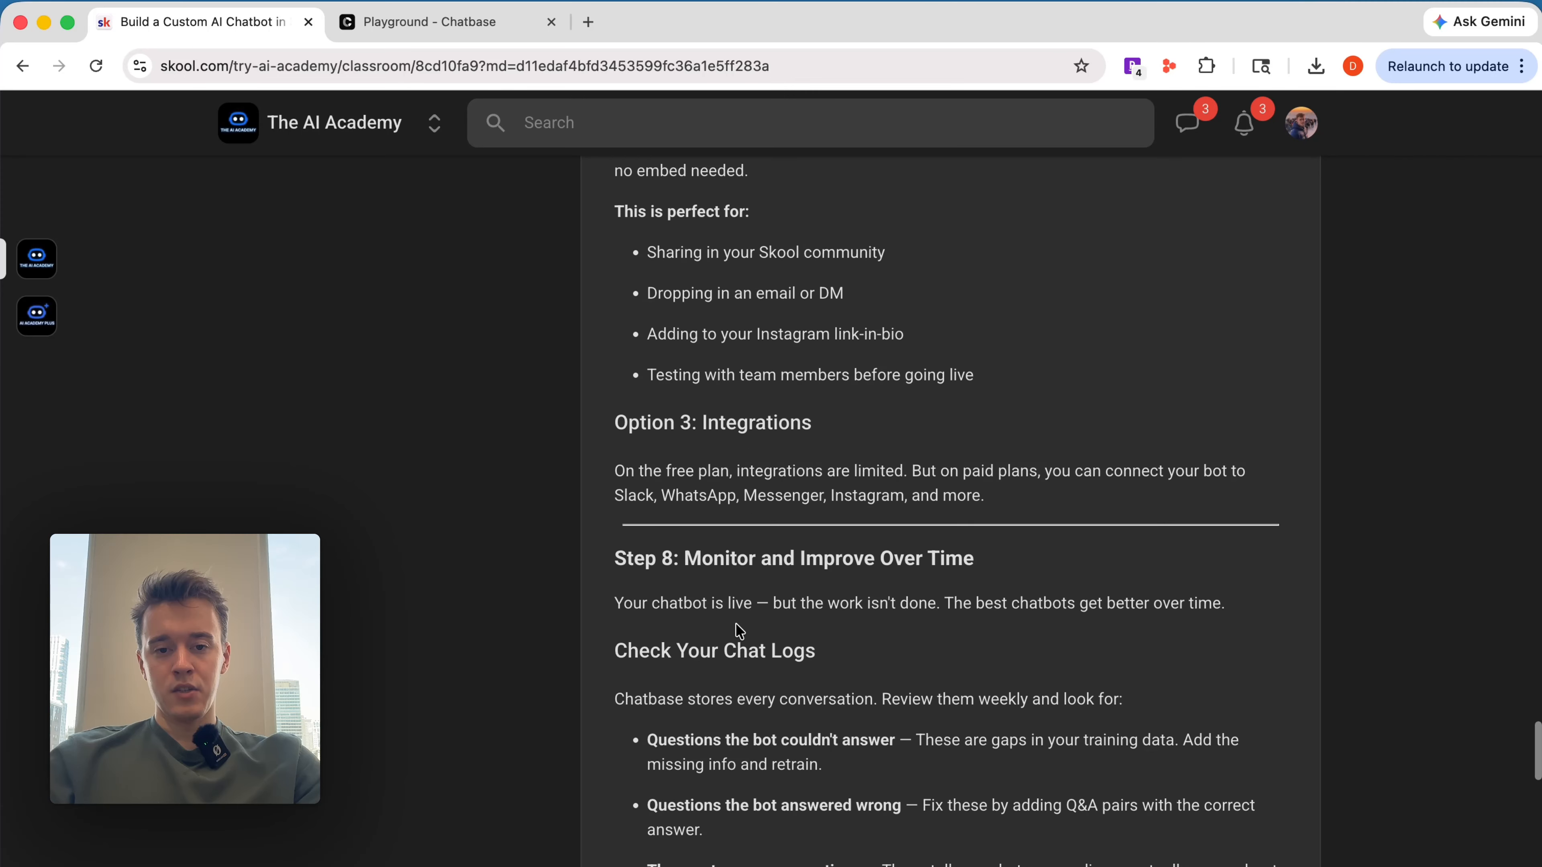
scroll(736, 625, down, 3)
Step: Switch to Chatbase and enable the Chat widget channel on the agent's Deploy page
click(438, 22)
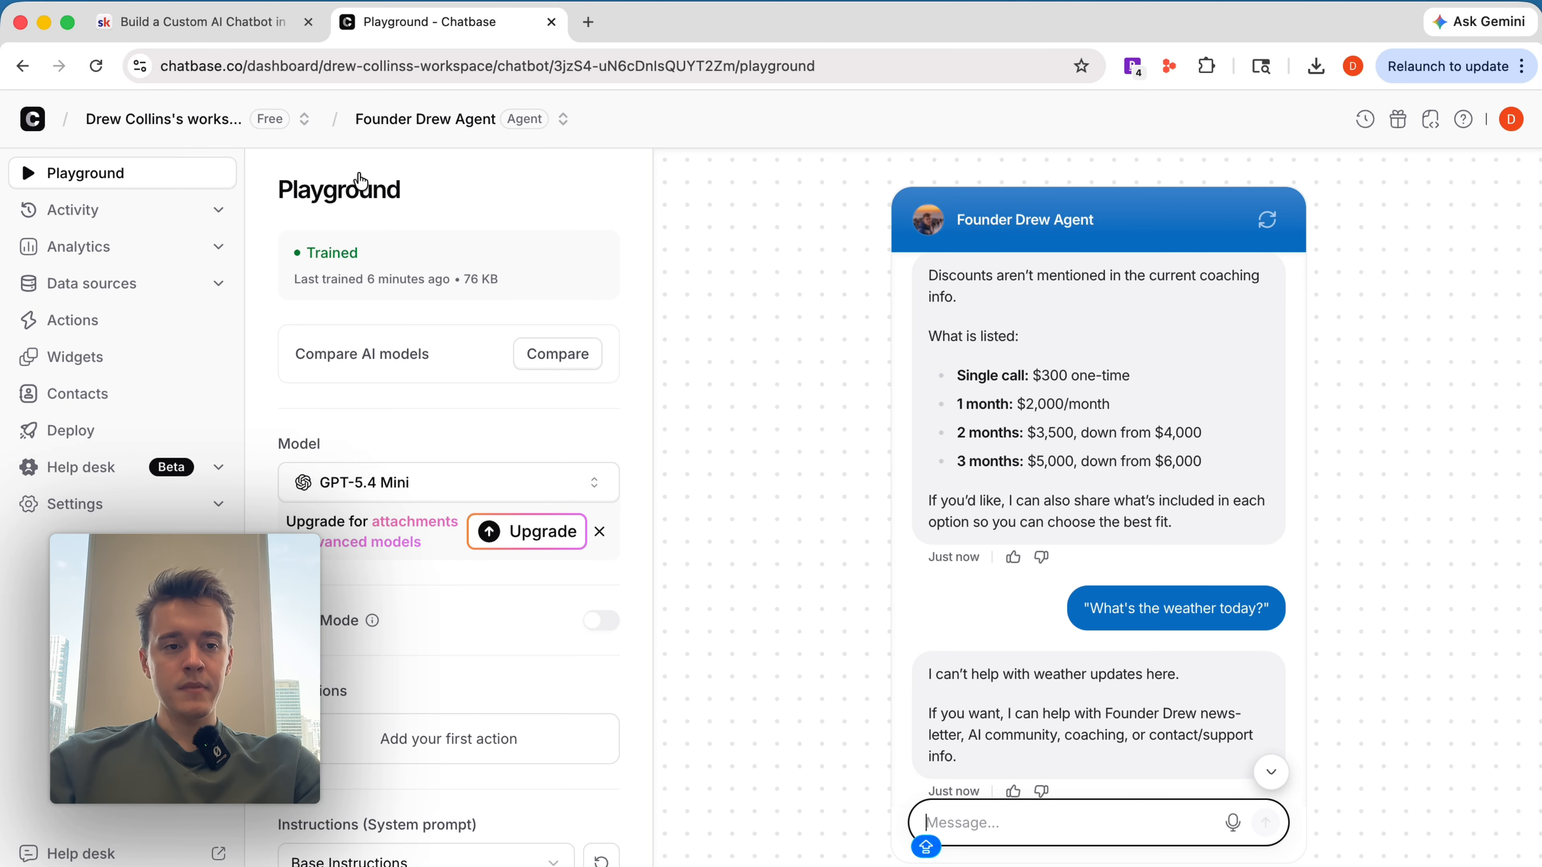
click(88, 438)
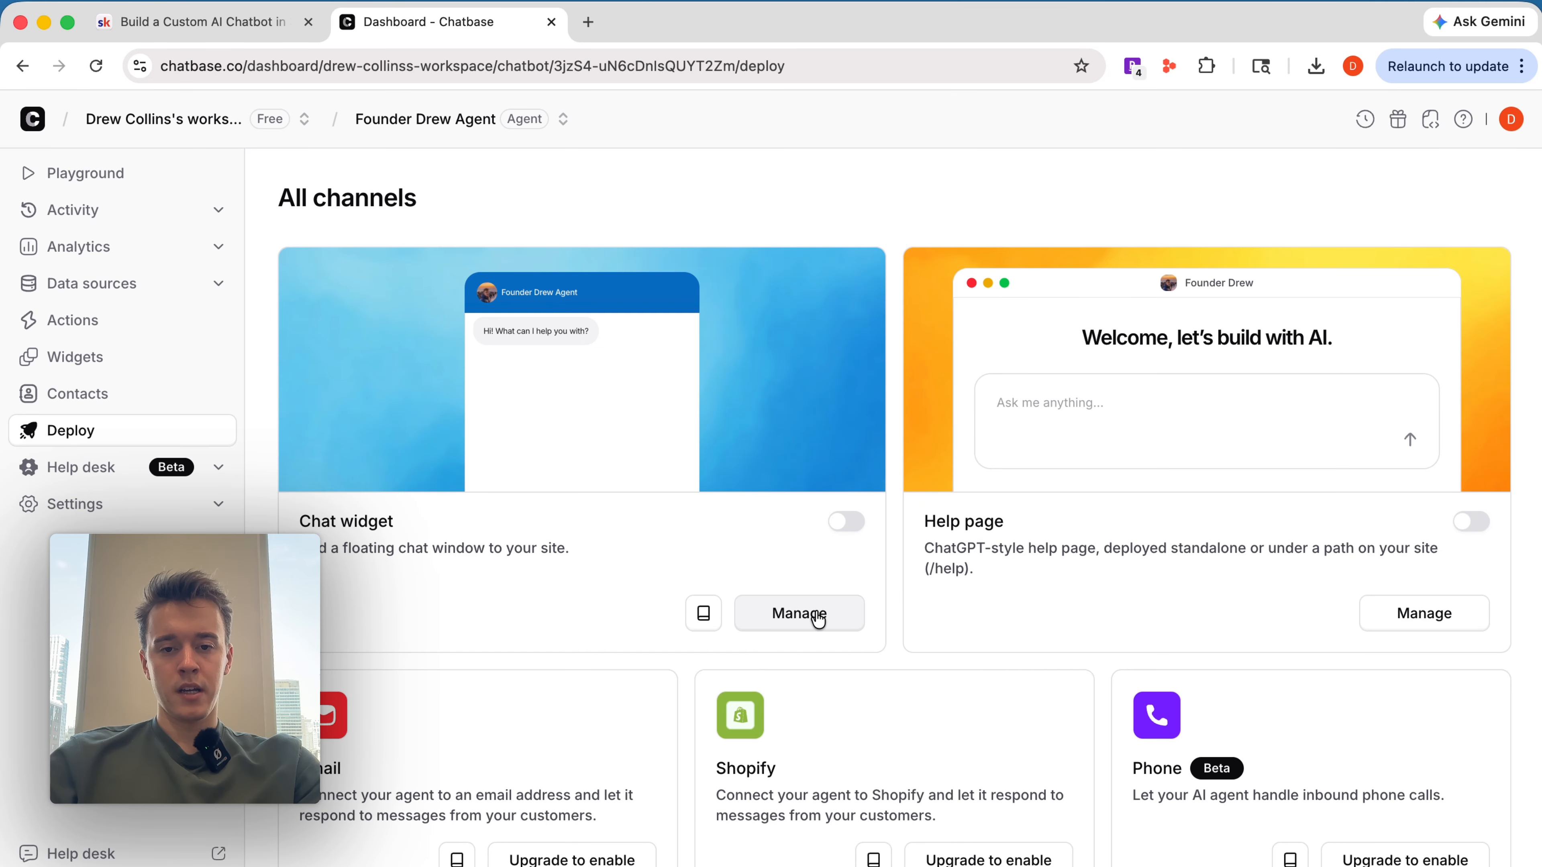
click(842, 521)
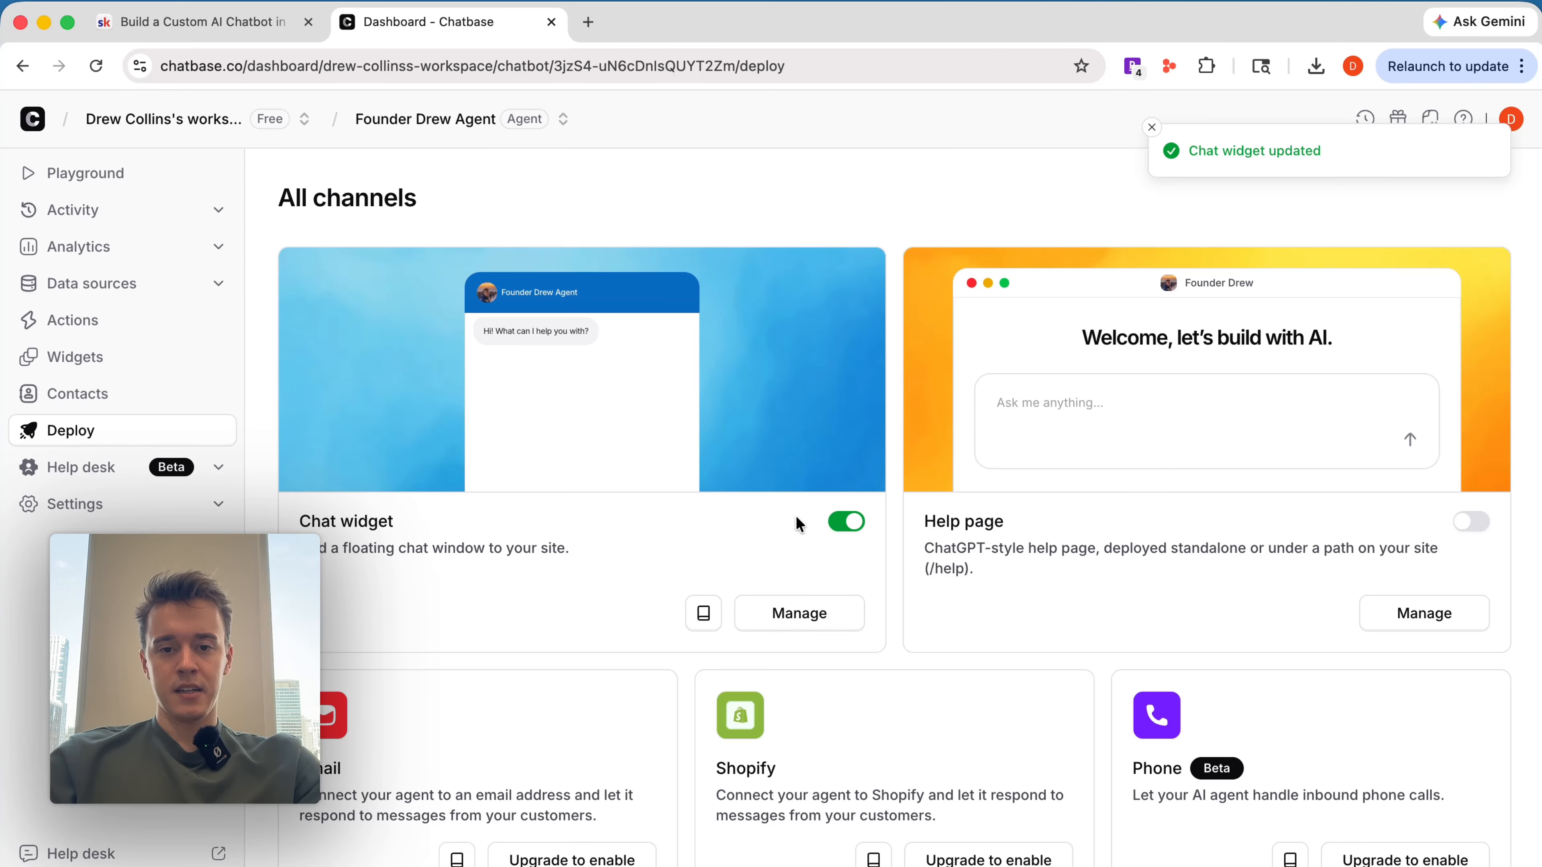
Step: Open the Chat widget's Embed settings and review the embed types and widget setup code
click(793, 613)
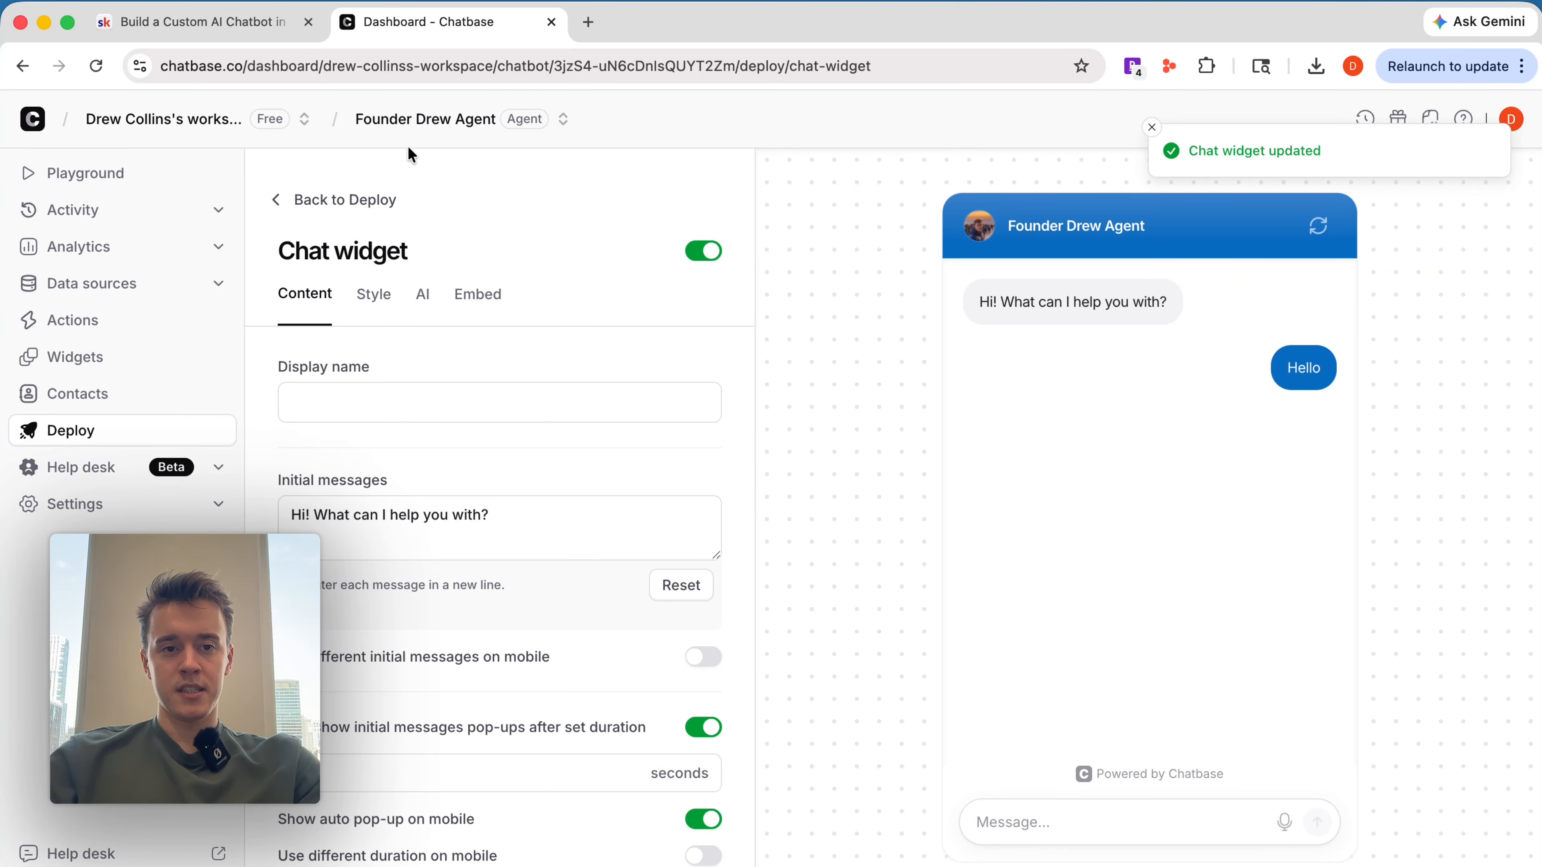
click(495, 297)
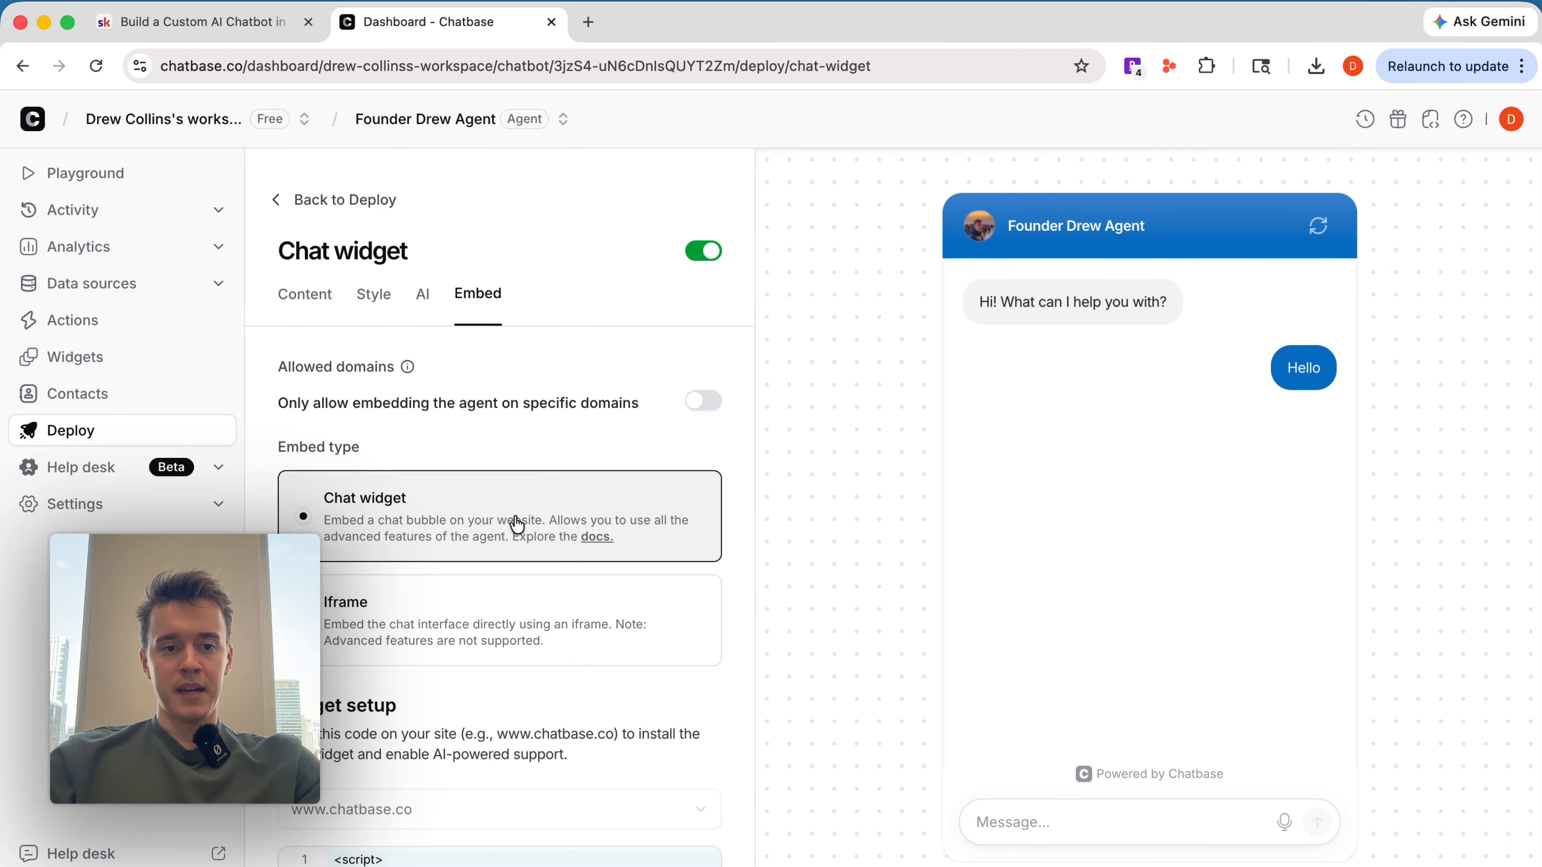
scroll(513, 535, down, 5)
scroll(509, 531, up, 5)
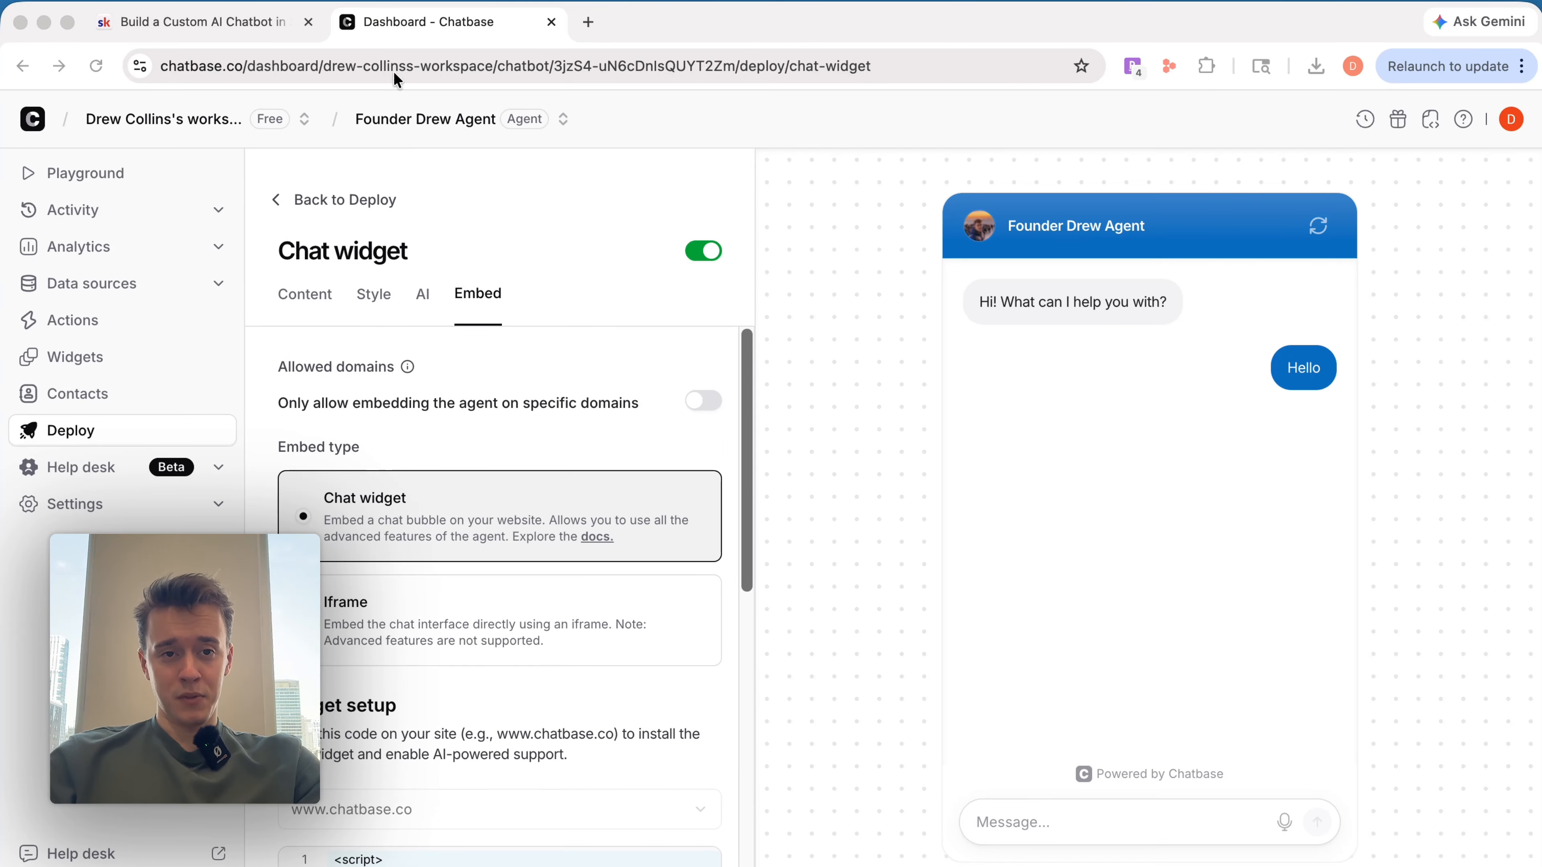
Step: Switch to the guide and read Step 8 on monitoring and retraining, plus the real-world business use cases
click(286, 32)
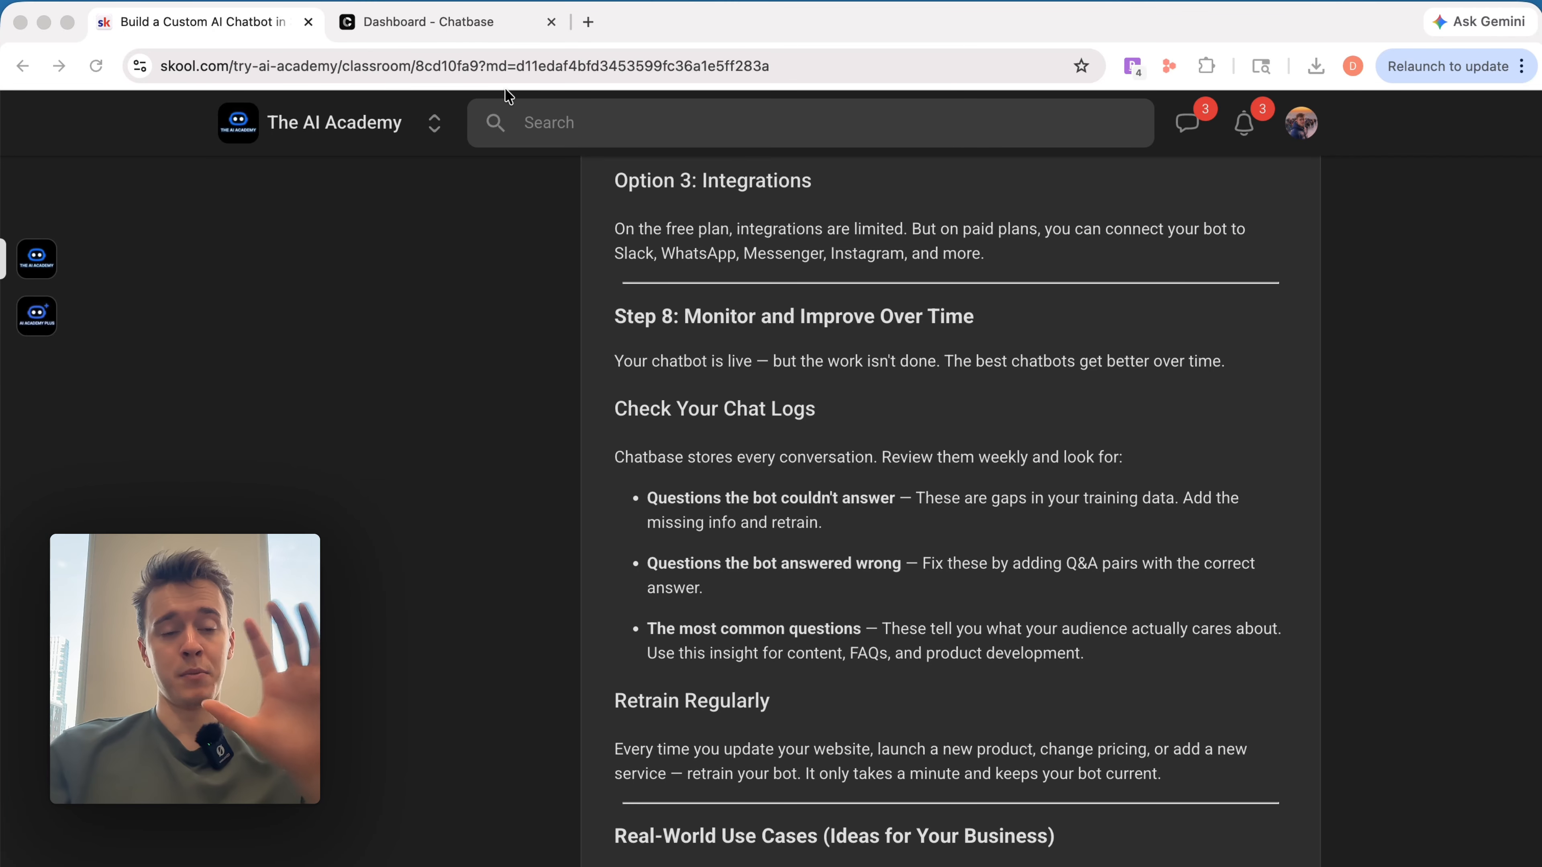
scroll(713, 380, down, 2)
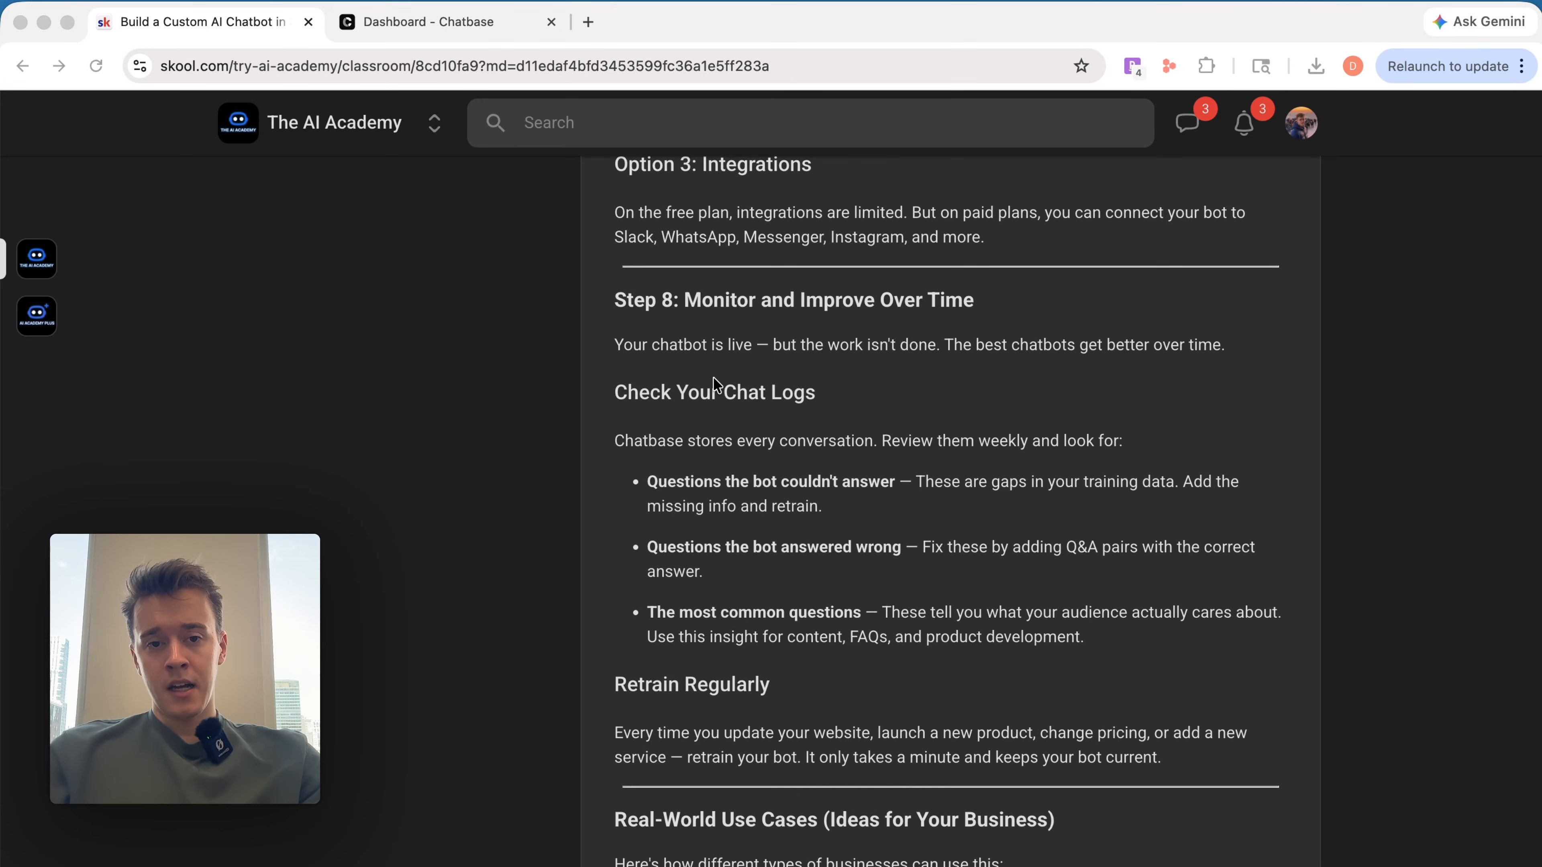
click(997, 303)
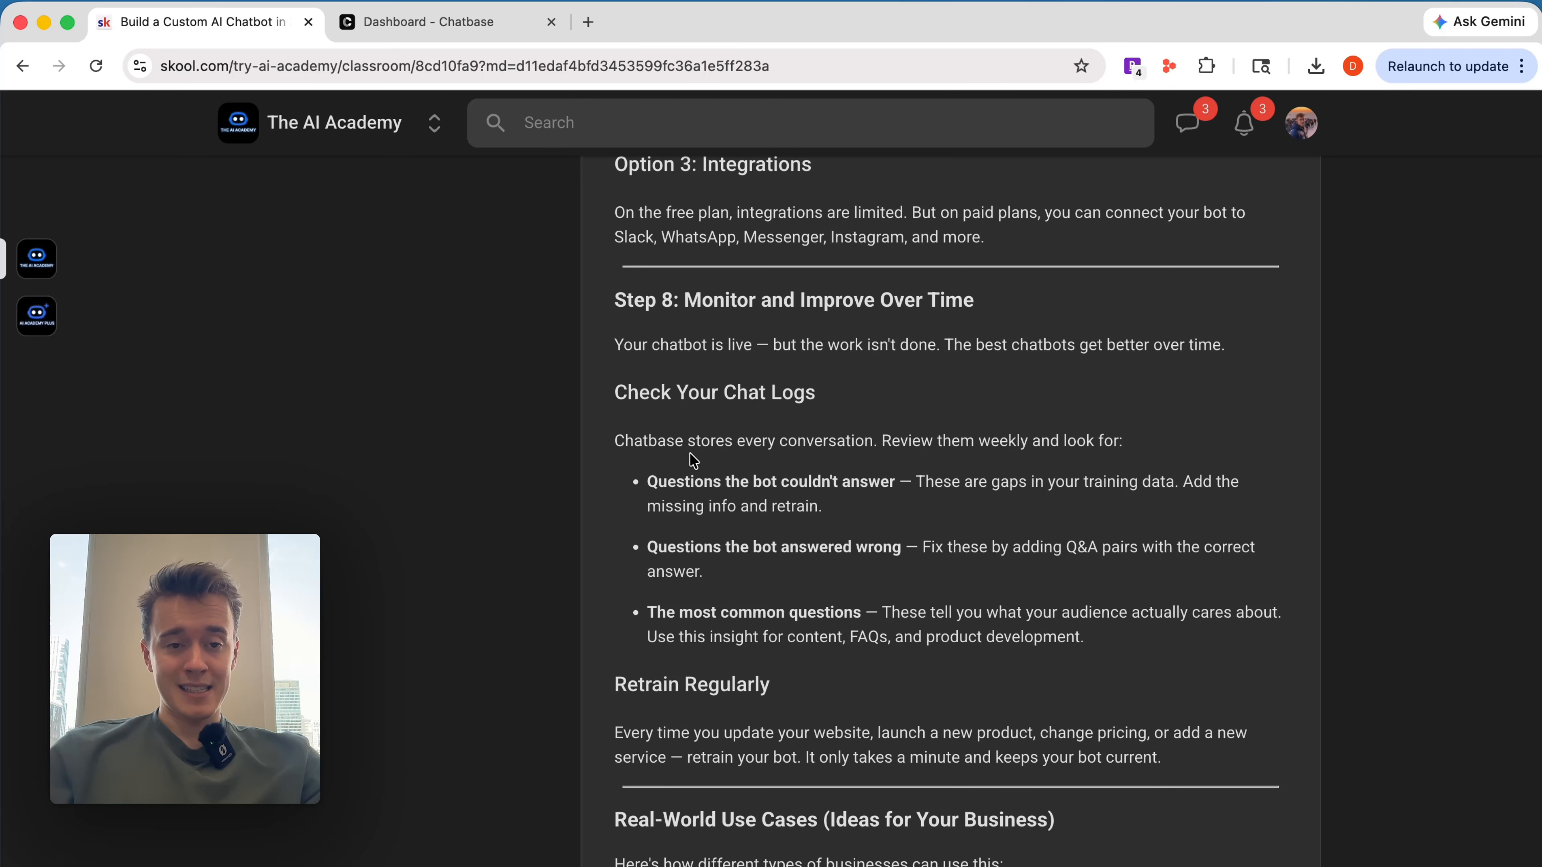
scroll(694, 460, down, 6)
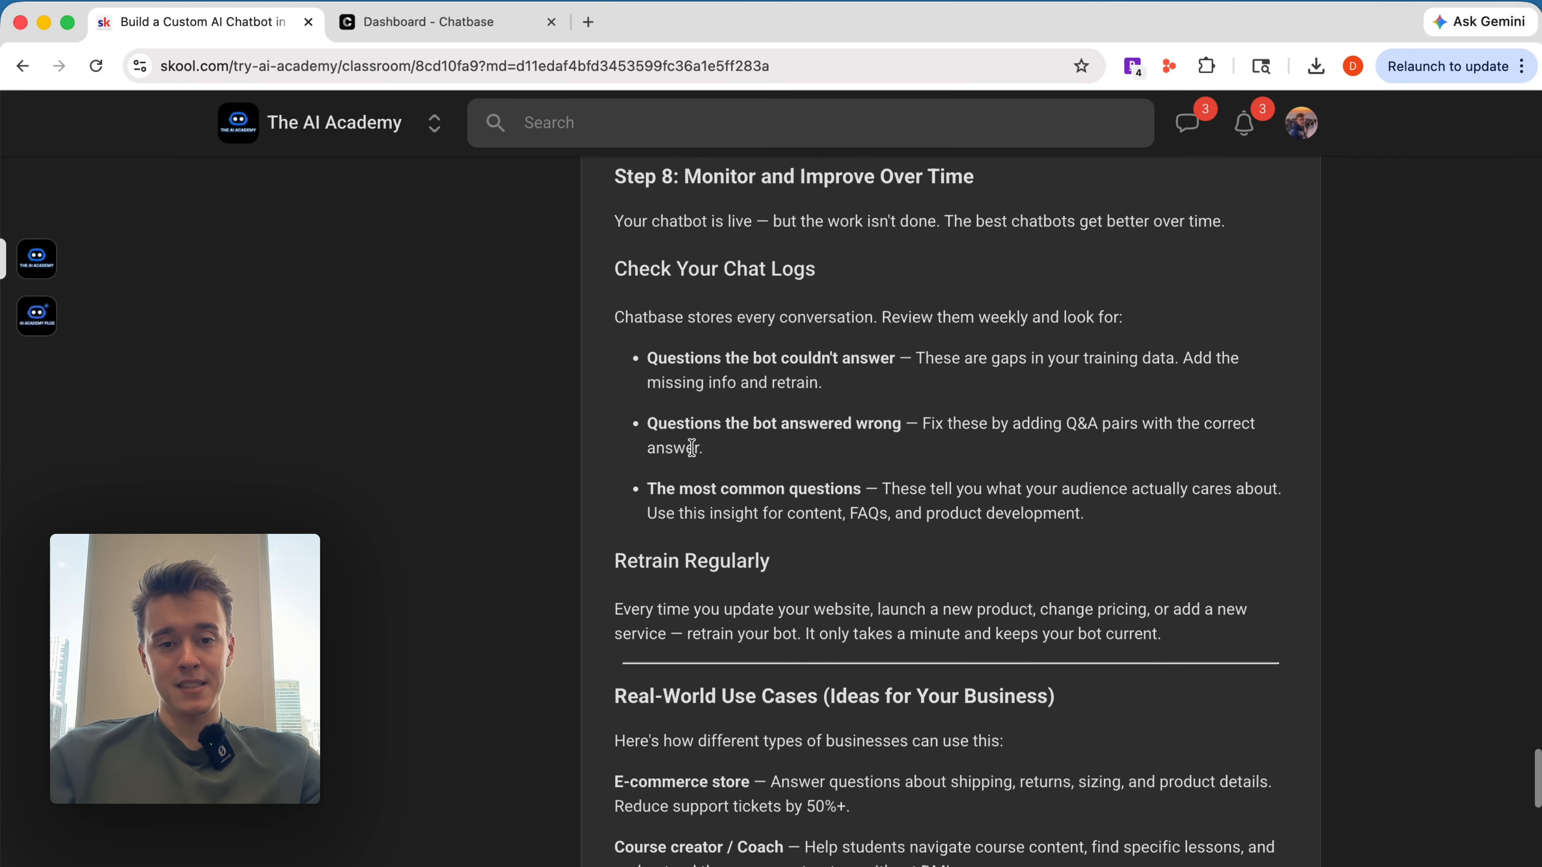
scroll(696, 455, down, 3)
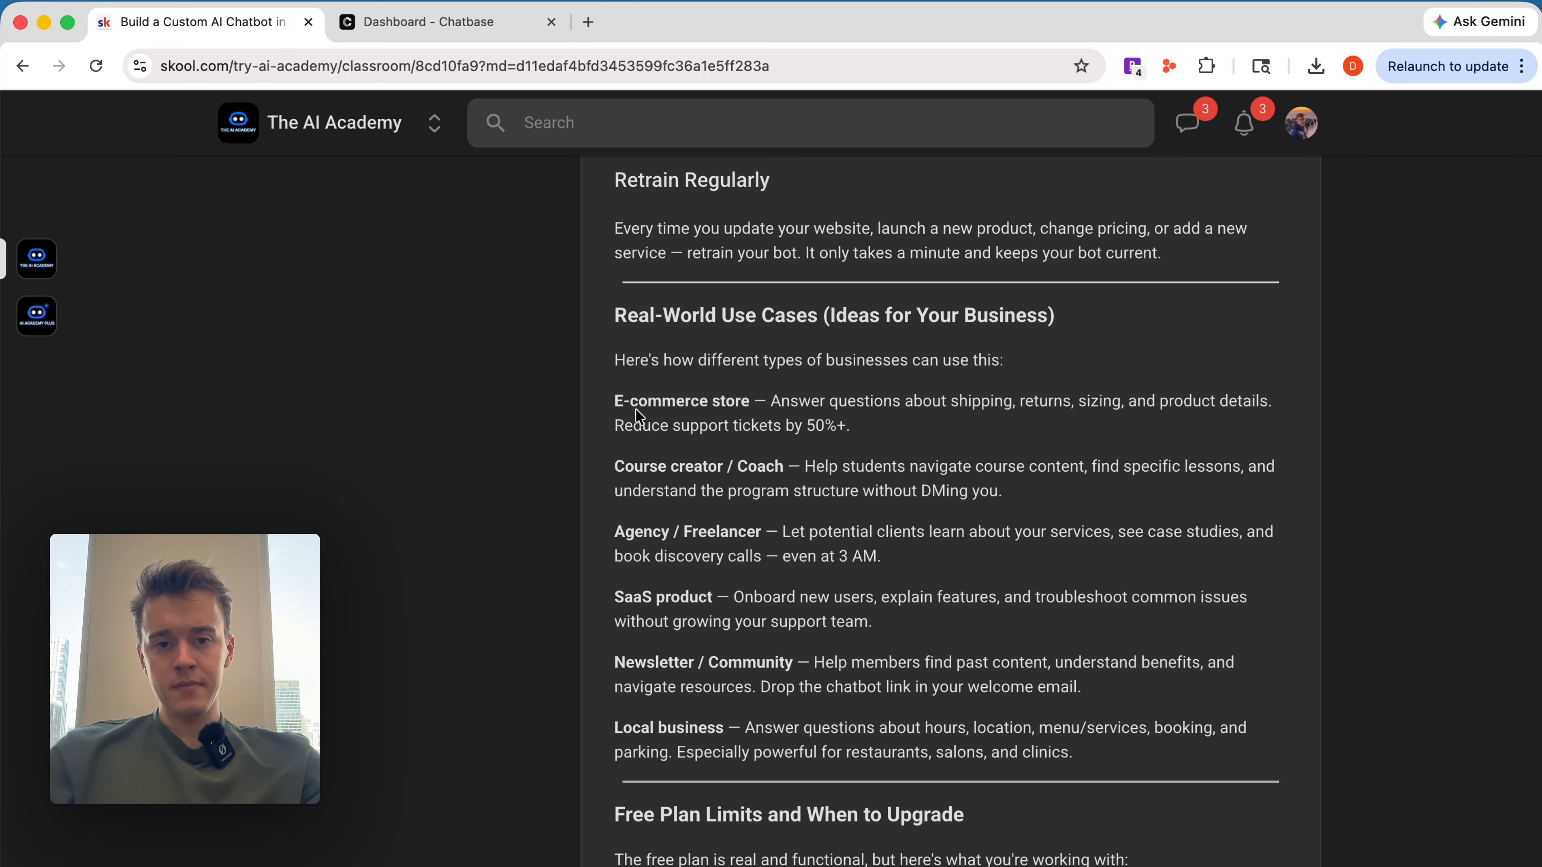
drag(637, 415, 918, 400)
click(771, 396)
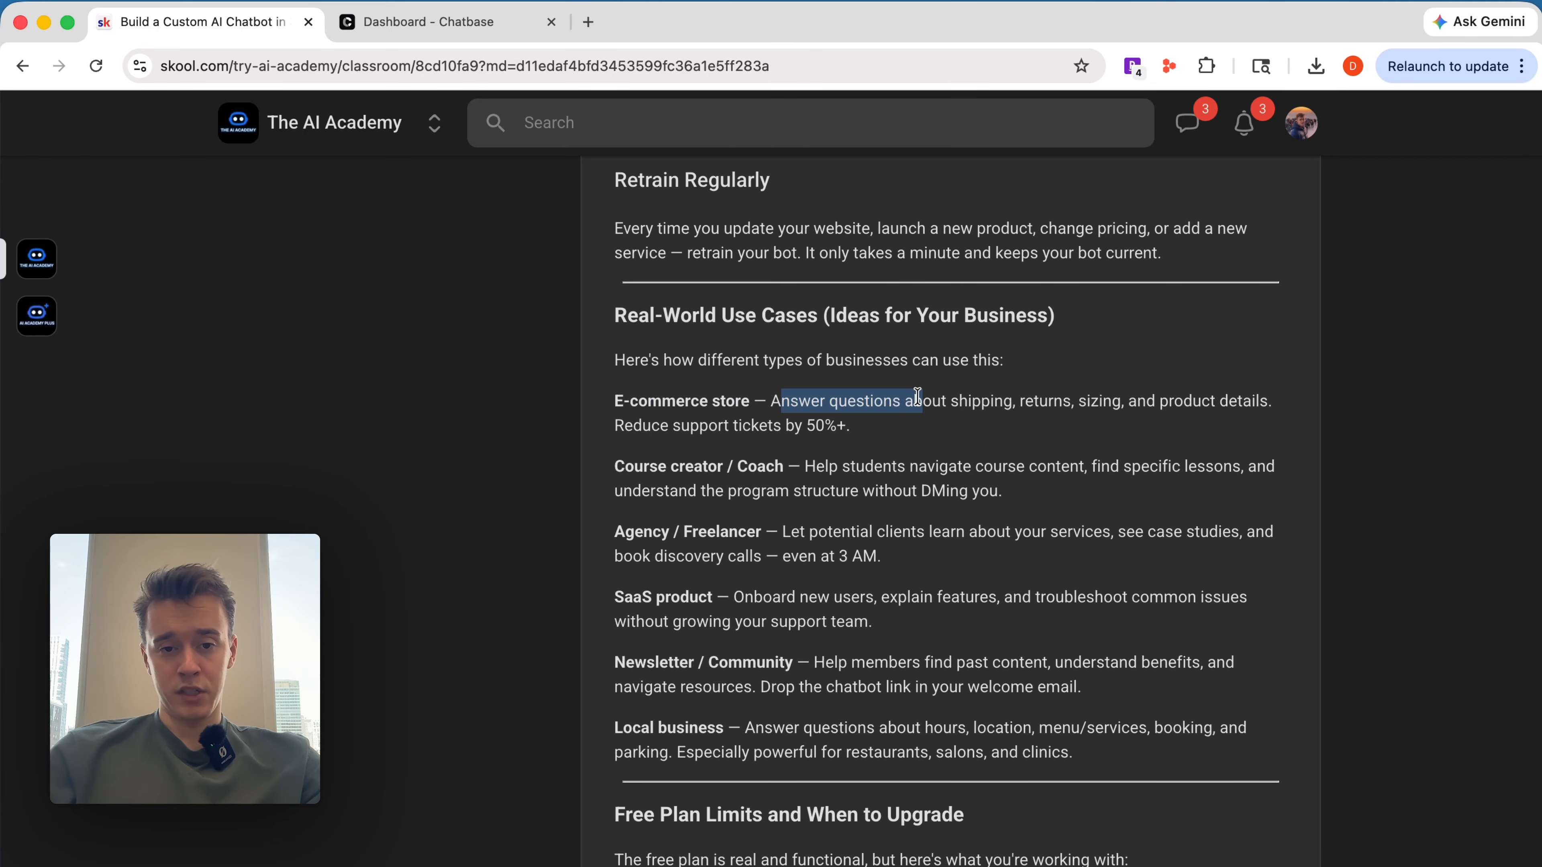
click(914, 404)
drag(631, 460, 952, 462)
click(909, 483)
scroll(859, 428, down, 5)
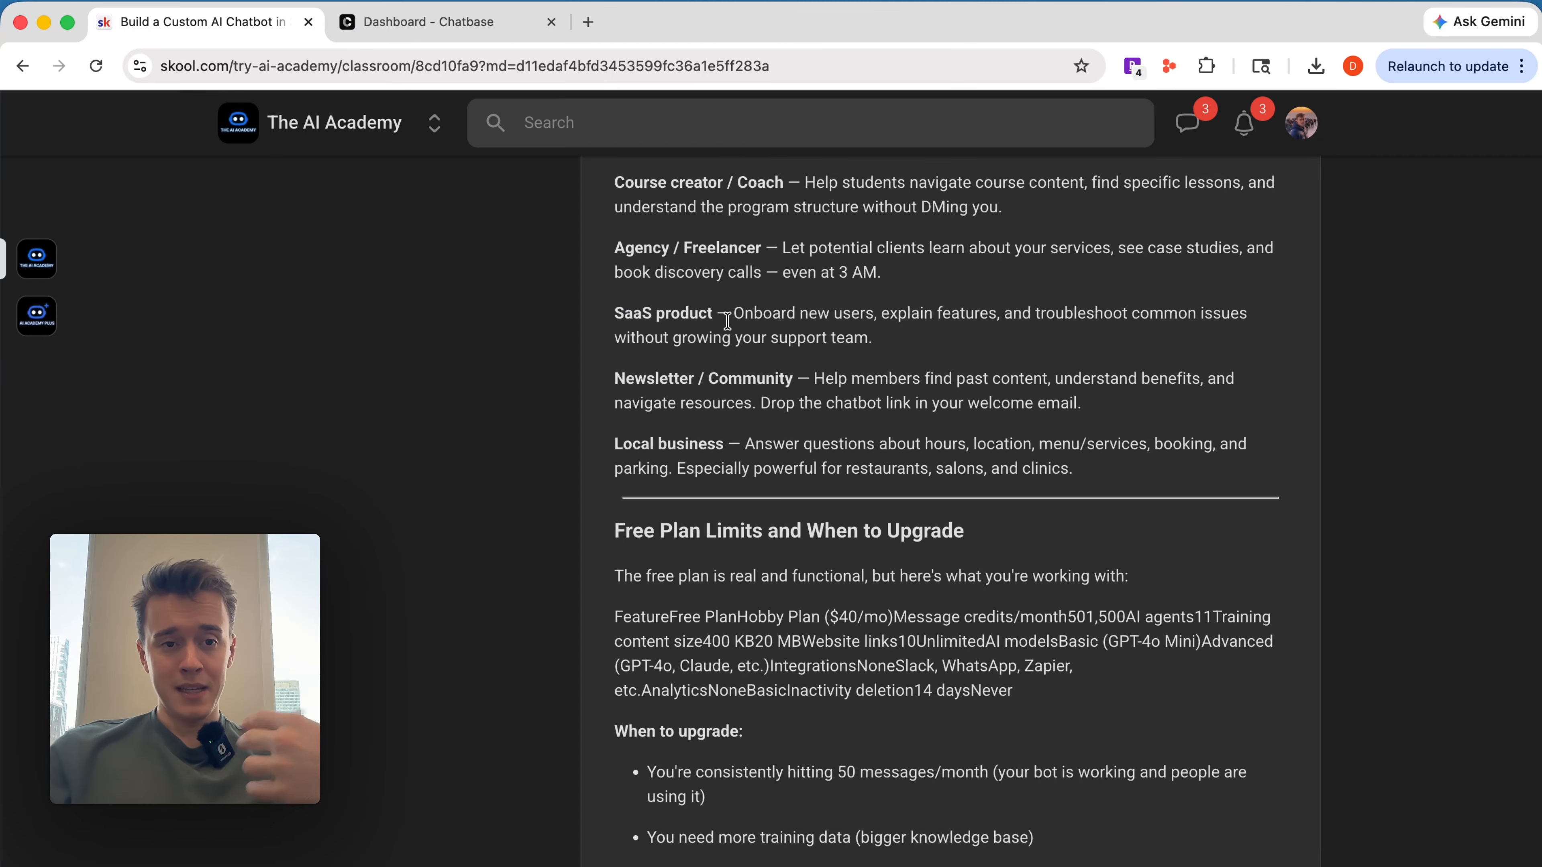
Step: Open founderdrew.com in a new tab, view its About and Get in Touch pages, and close the tab
key(super+t)
text(fou)
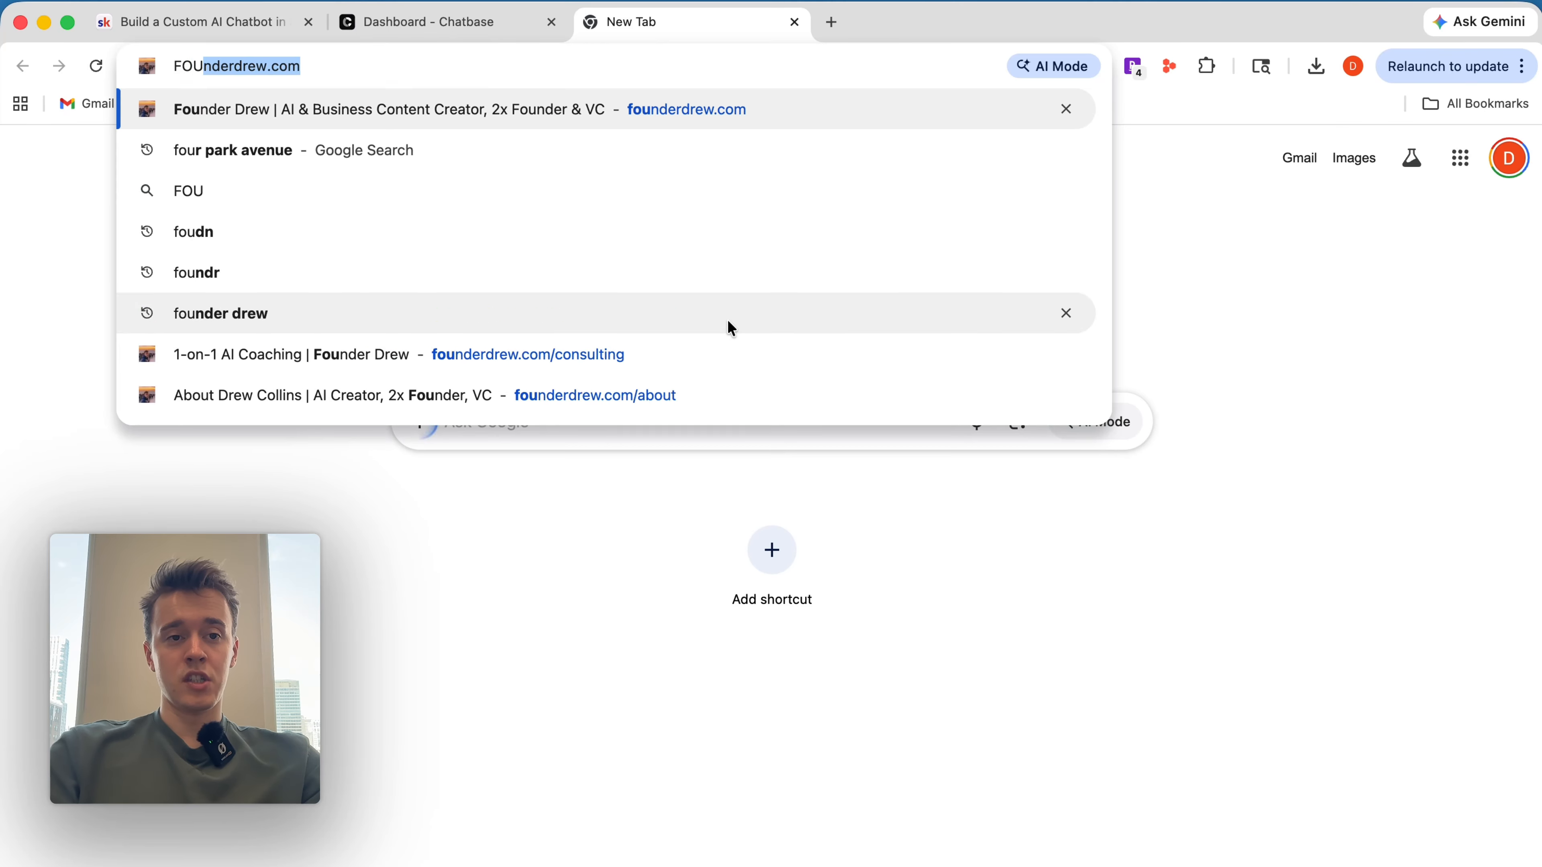
key(Return)
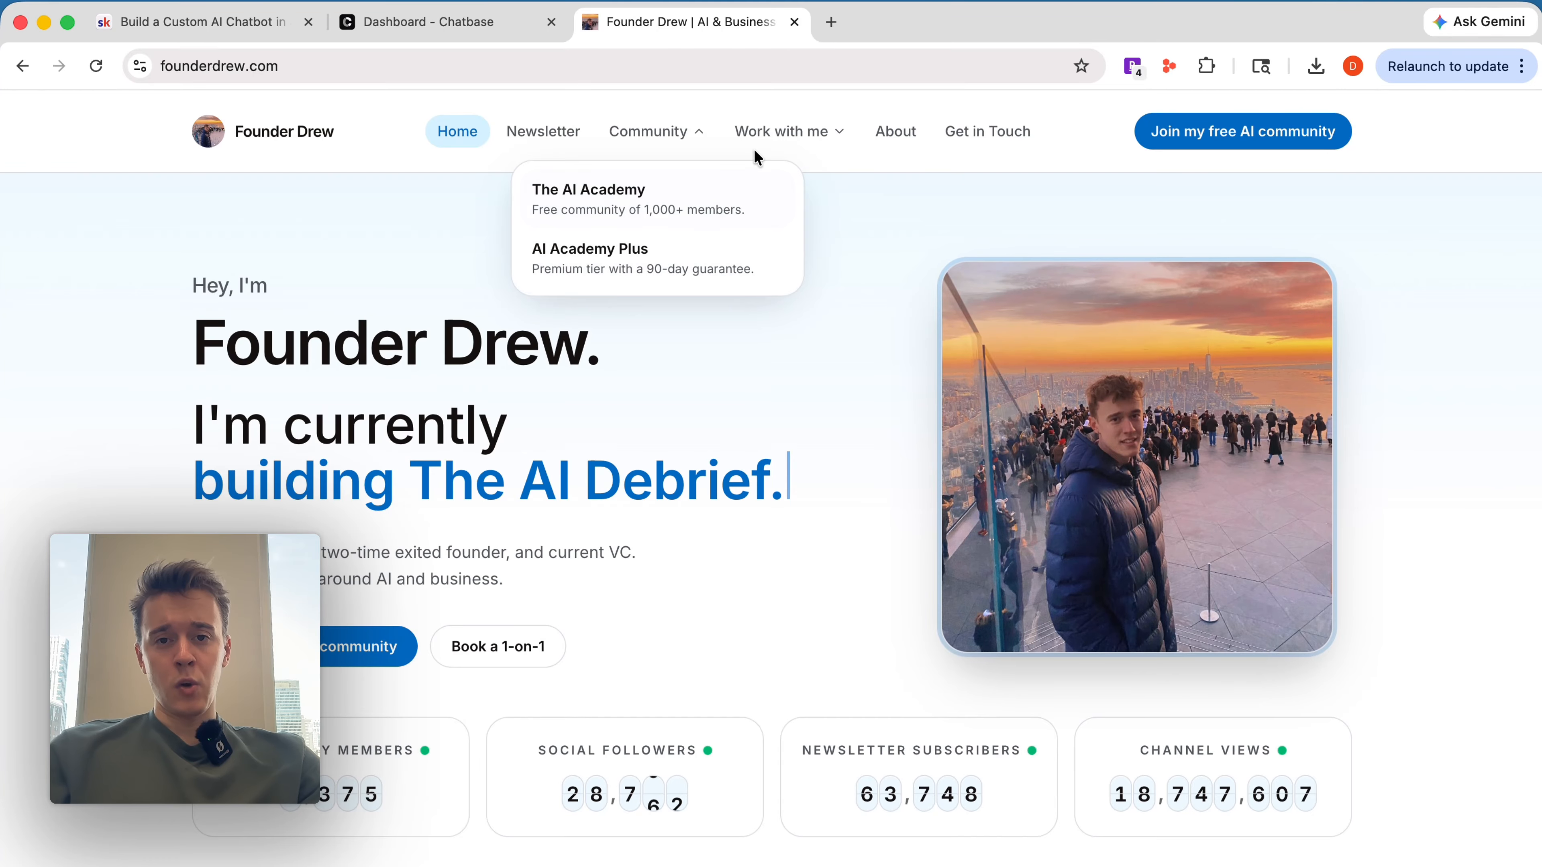
click(895, 139)
click(971, 141)
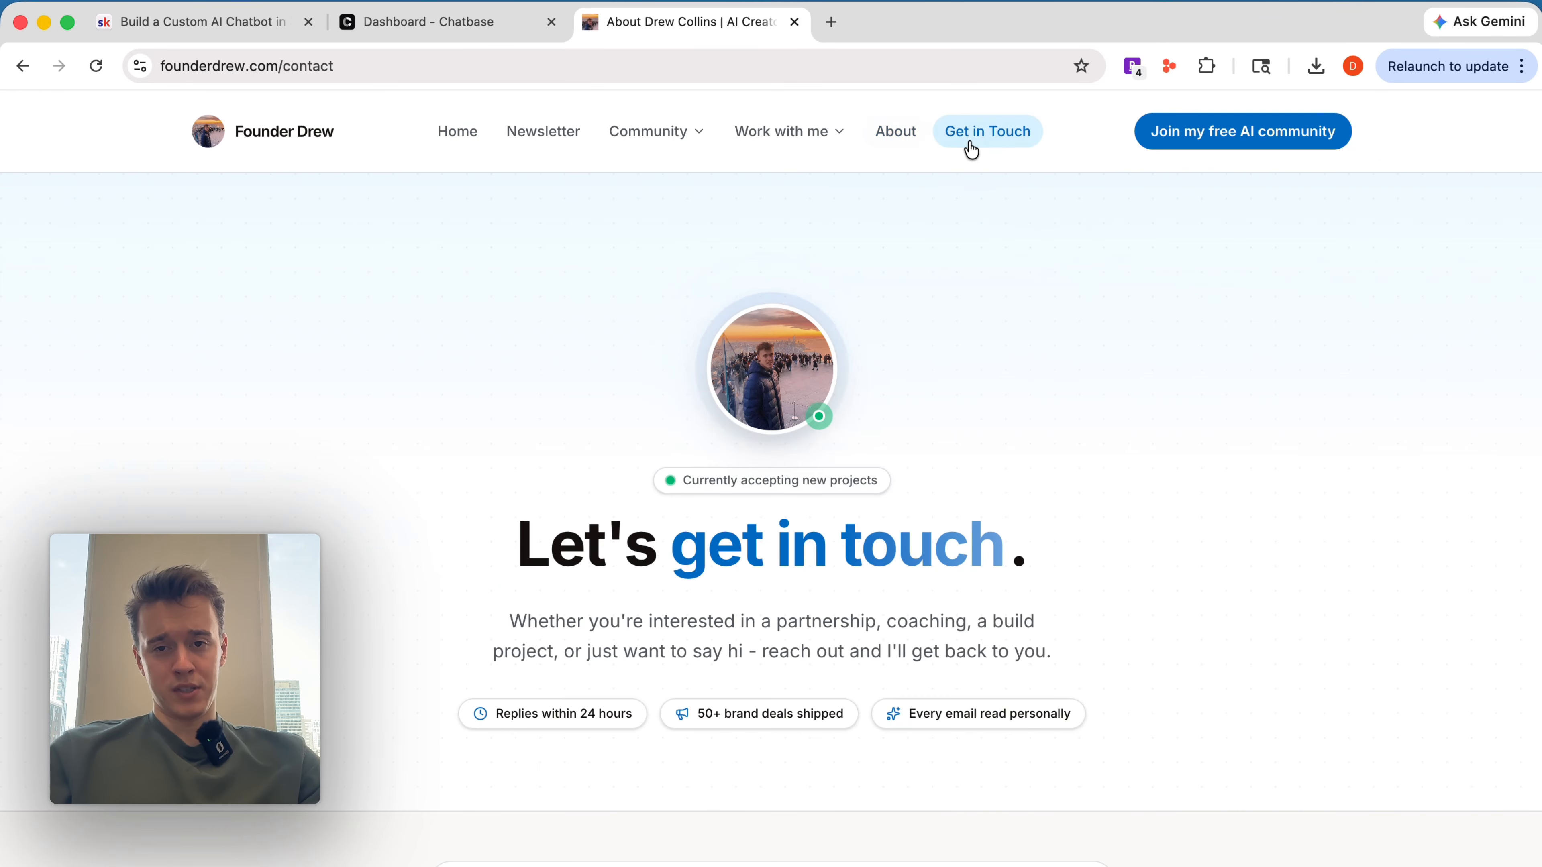
key(super+w)
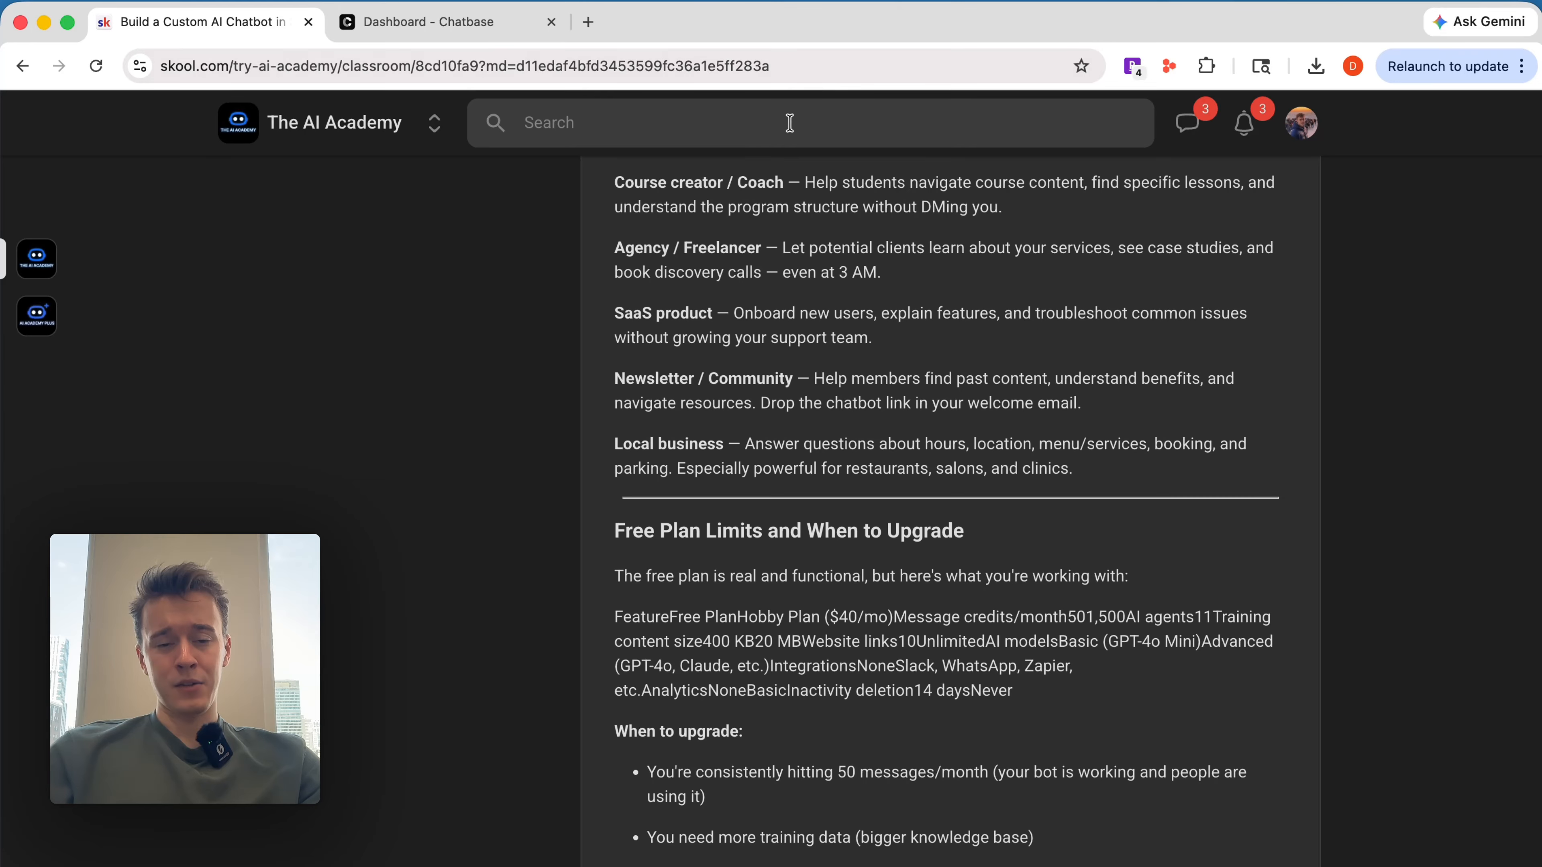
Step: Read the guide's "Free Plan Limits and When to Upgrade" section, including the plan comparison text
scroll(852, 493, down, 4)
scroll(853, 493, down, 1)
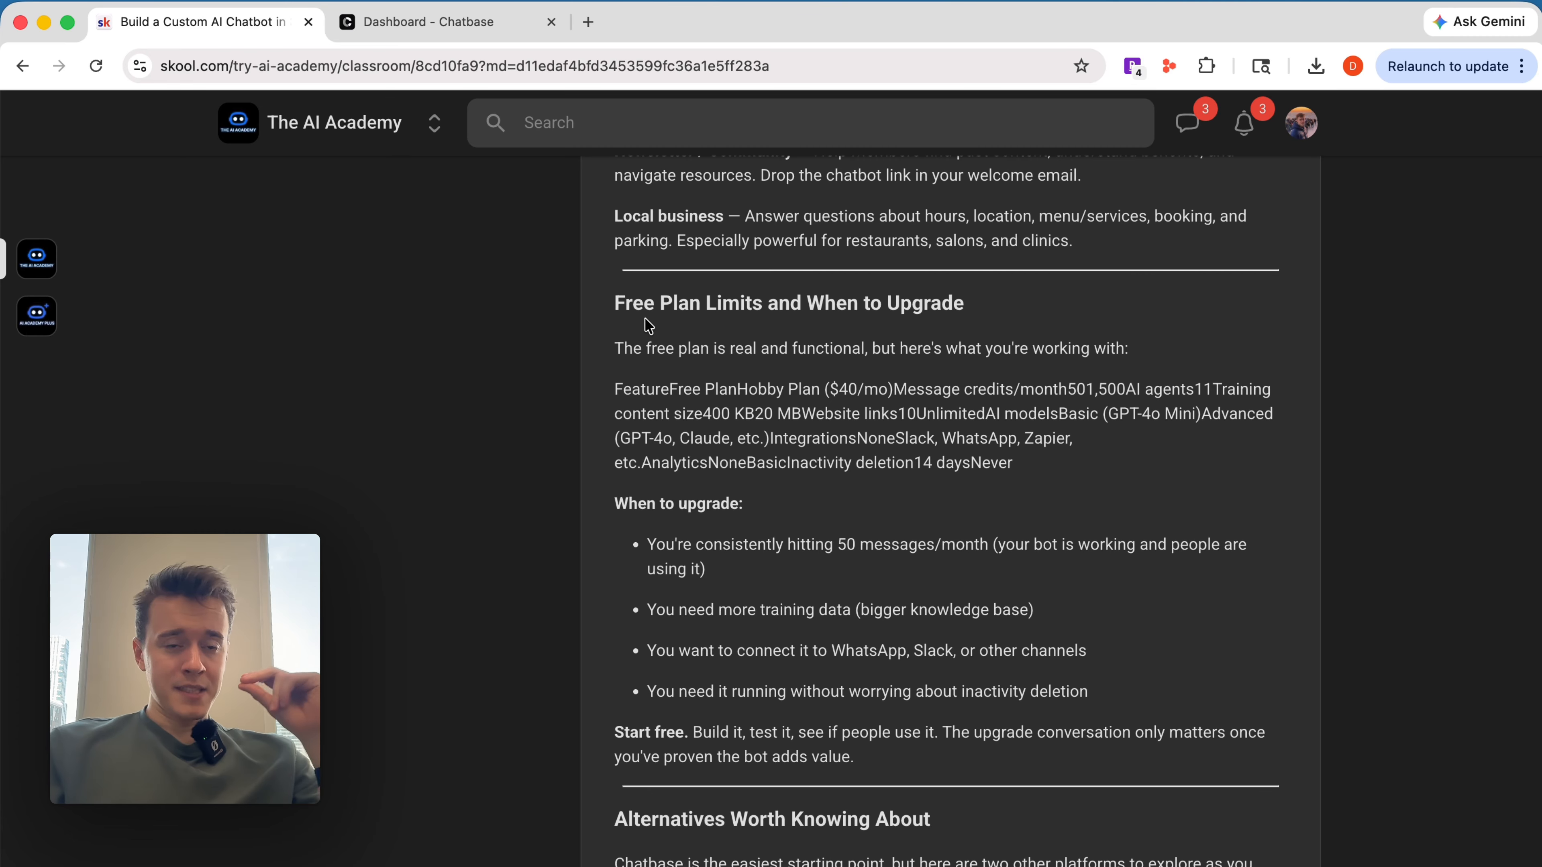
scroll(645, 318, down, 1)
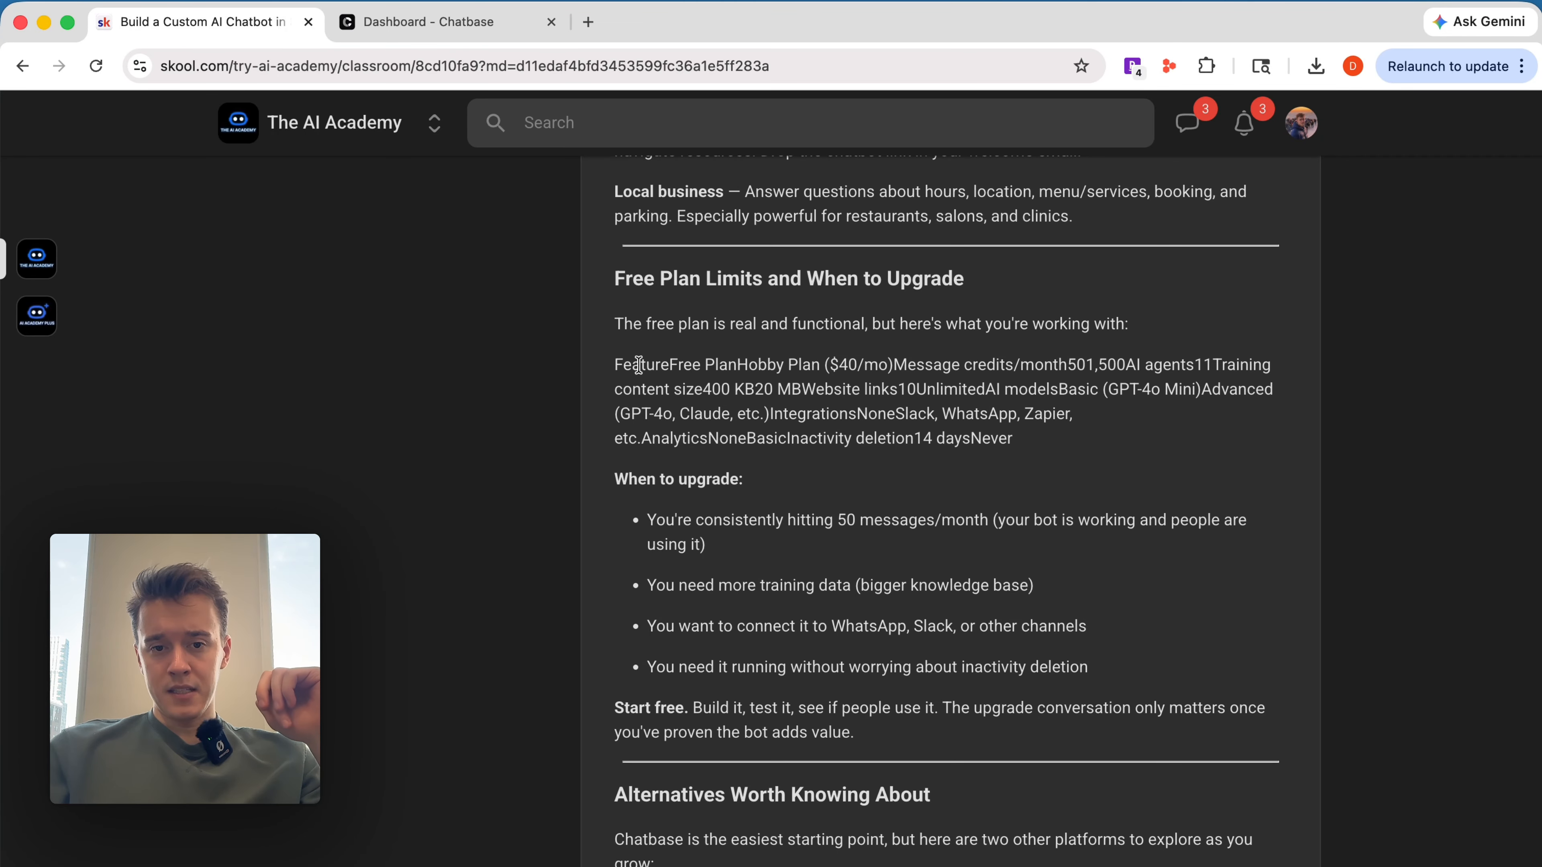
drag(638, 365, 815, 390)
scroll(819, 386, down, 15)
scroll(812, 592, up, 15)
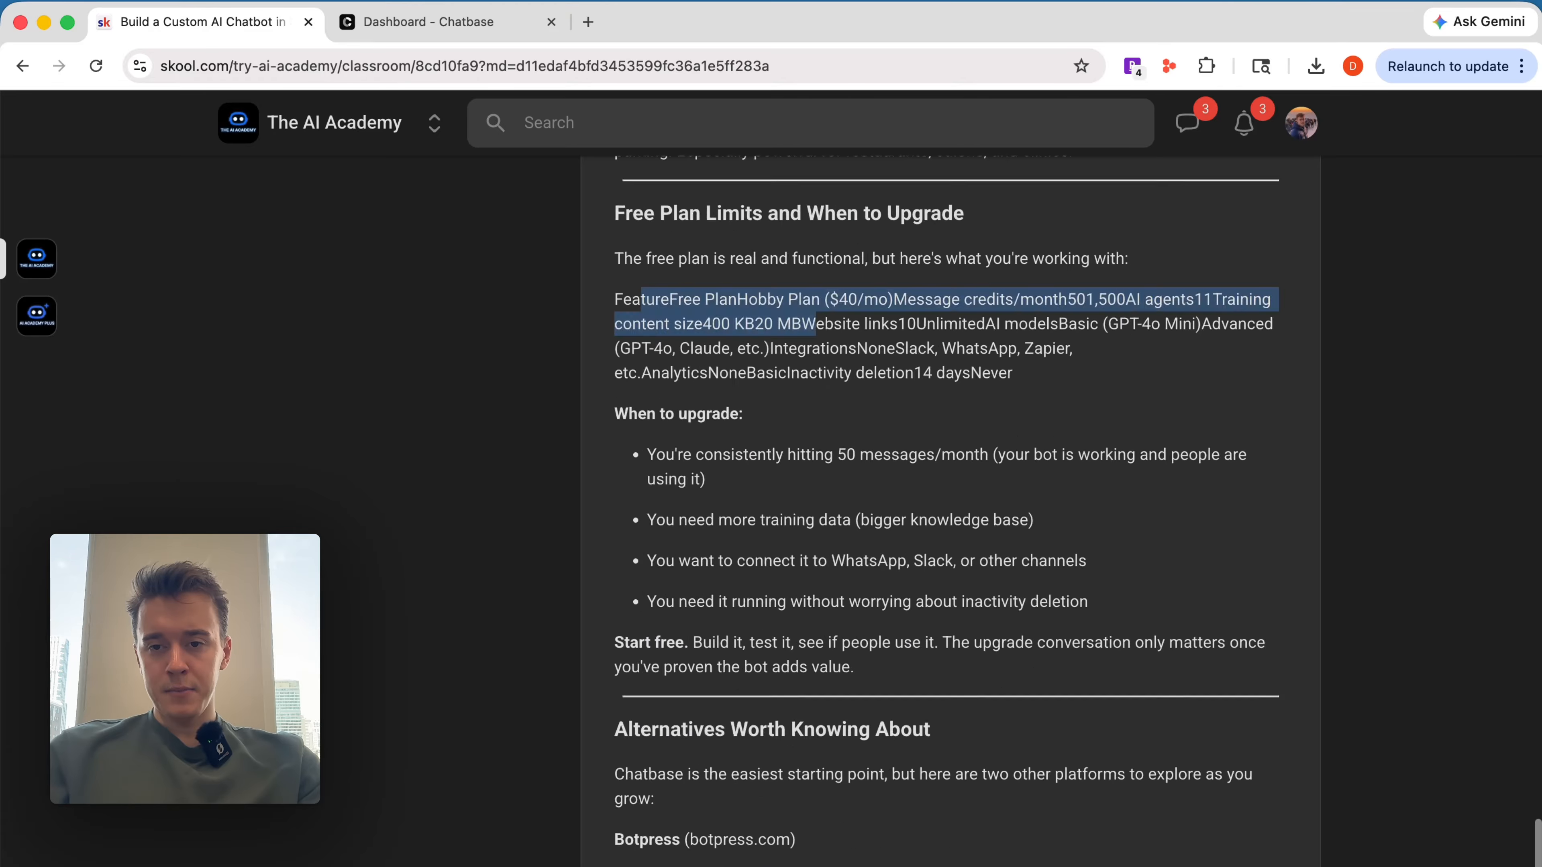
Step: Edit the guide page, delete the garbled plan comparison paragraph under "Free Plan Limits and When to Upgrade", and save the page
scroll(1318, 561, up, 20)
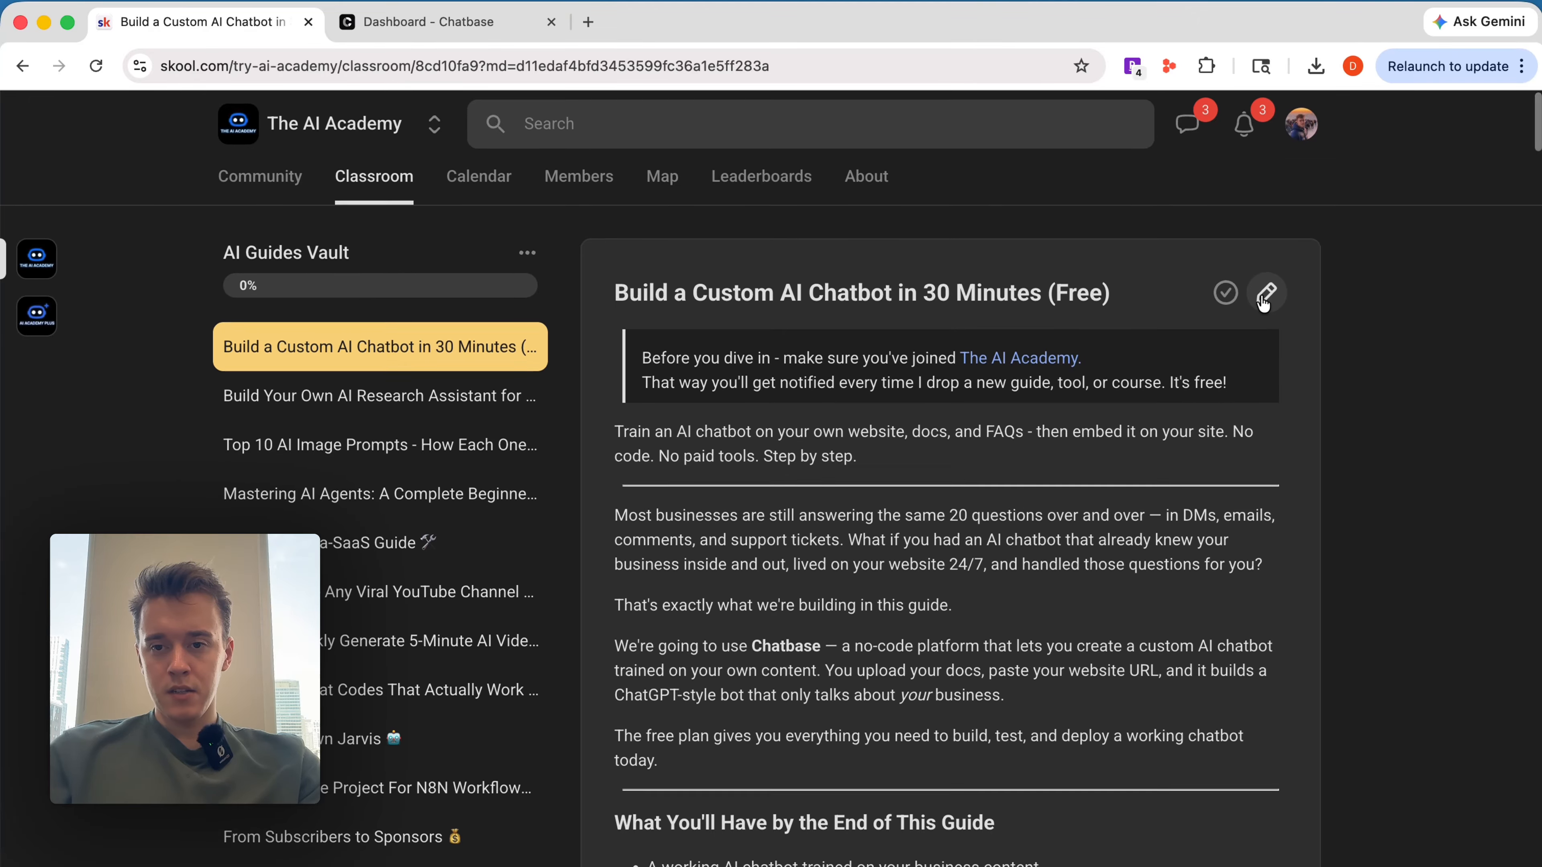
click(1265, 293)
scroll(1119, 448, down, 20)
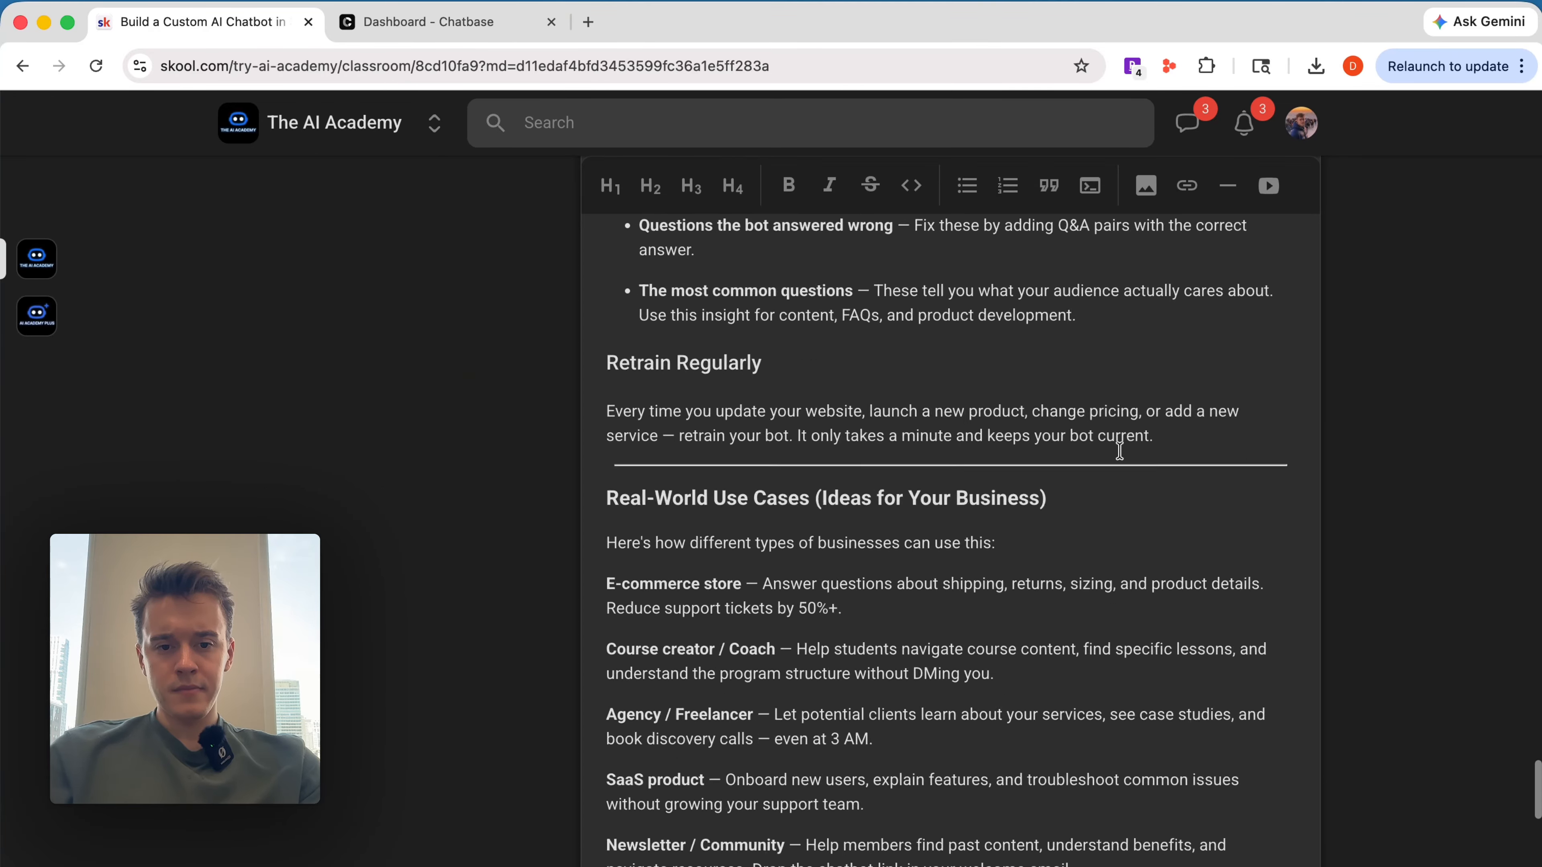
scroll(1119, 450, down, 10)
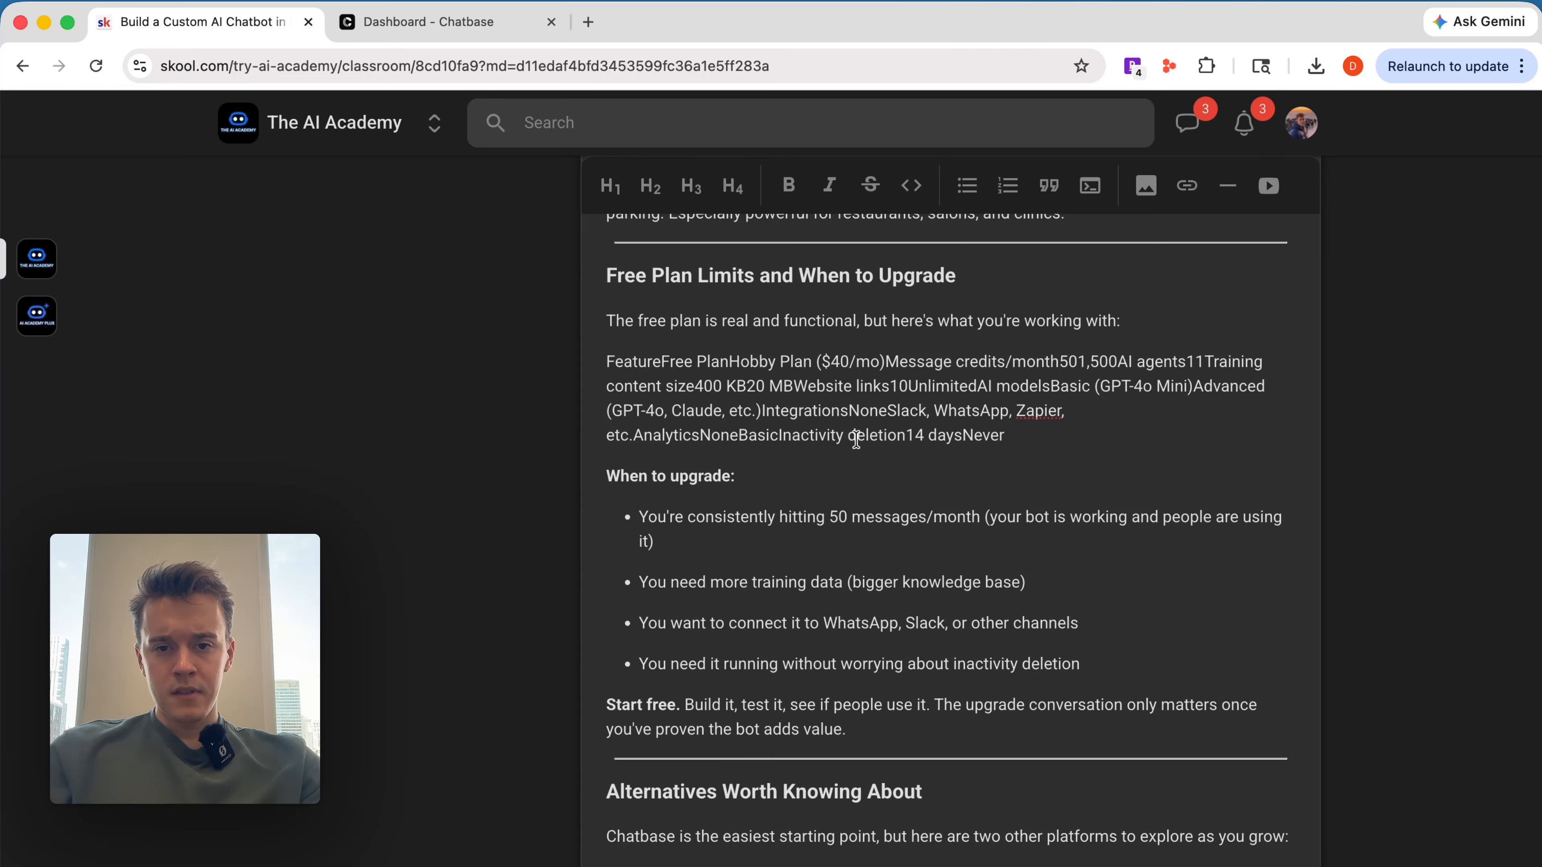
triple_click(1027, 434)
key(BackSpace)
key(BackSpace)
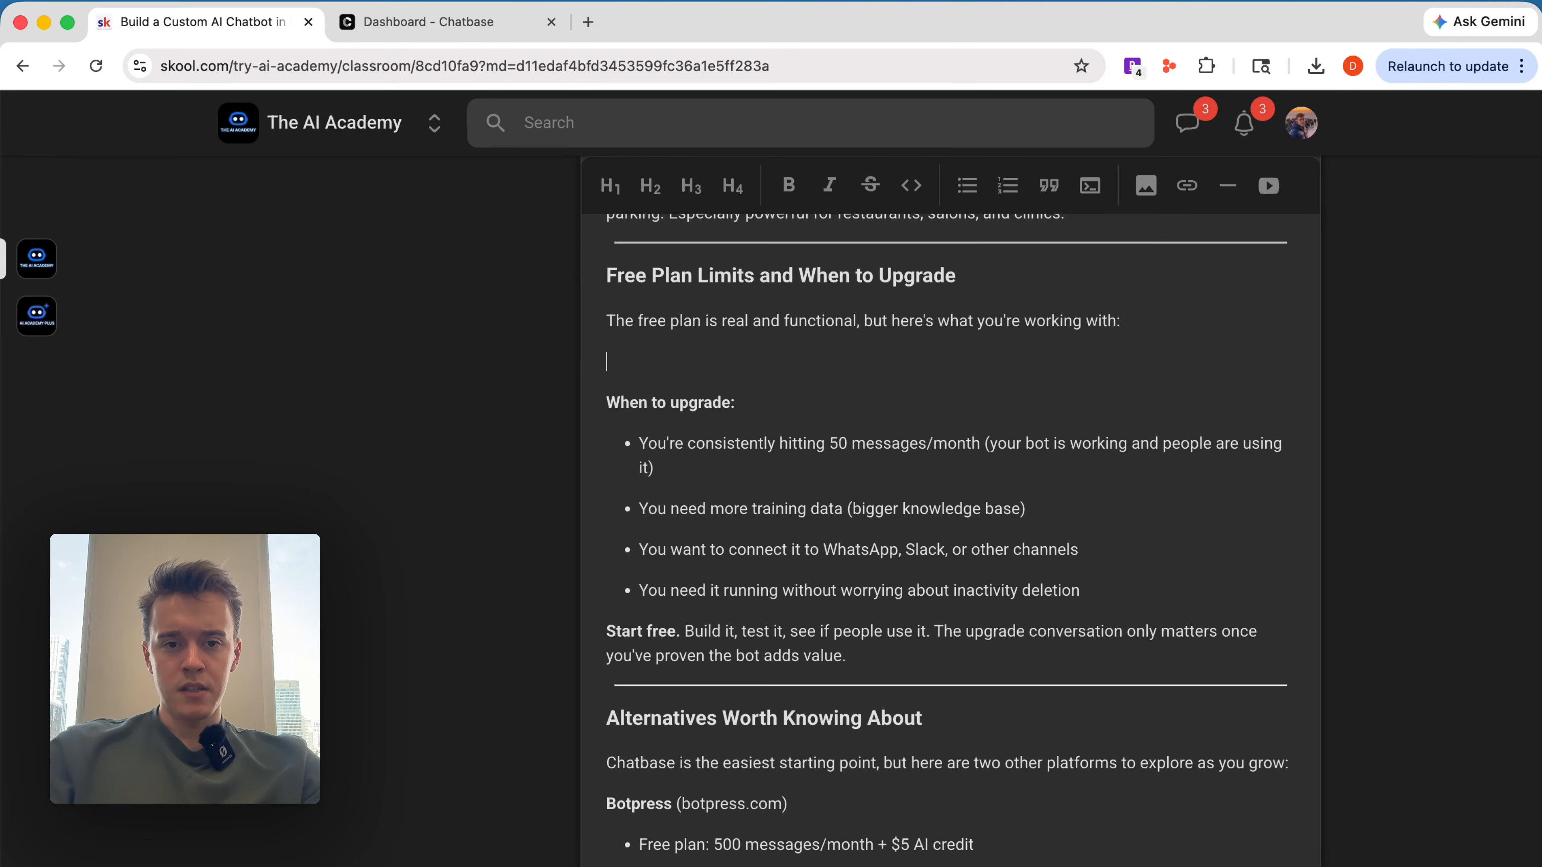
scroll(960, 527, down, 20)
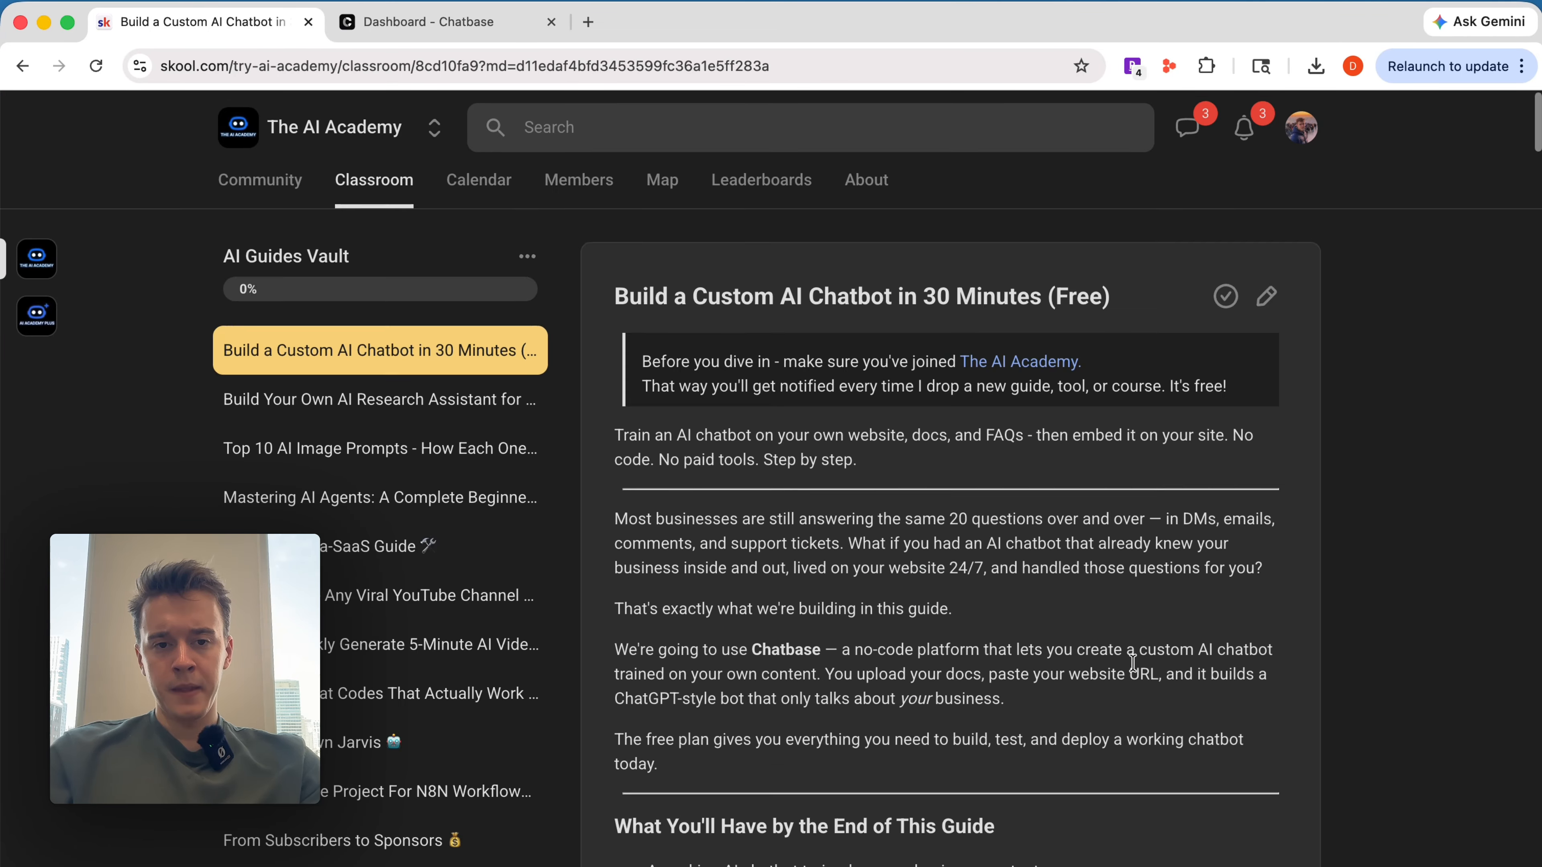
Step: Go back to the saved guide's free plan limits section and read the "When to upgrade" criteria
scroll(1133, 663, down, 20)
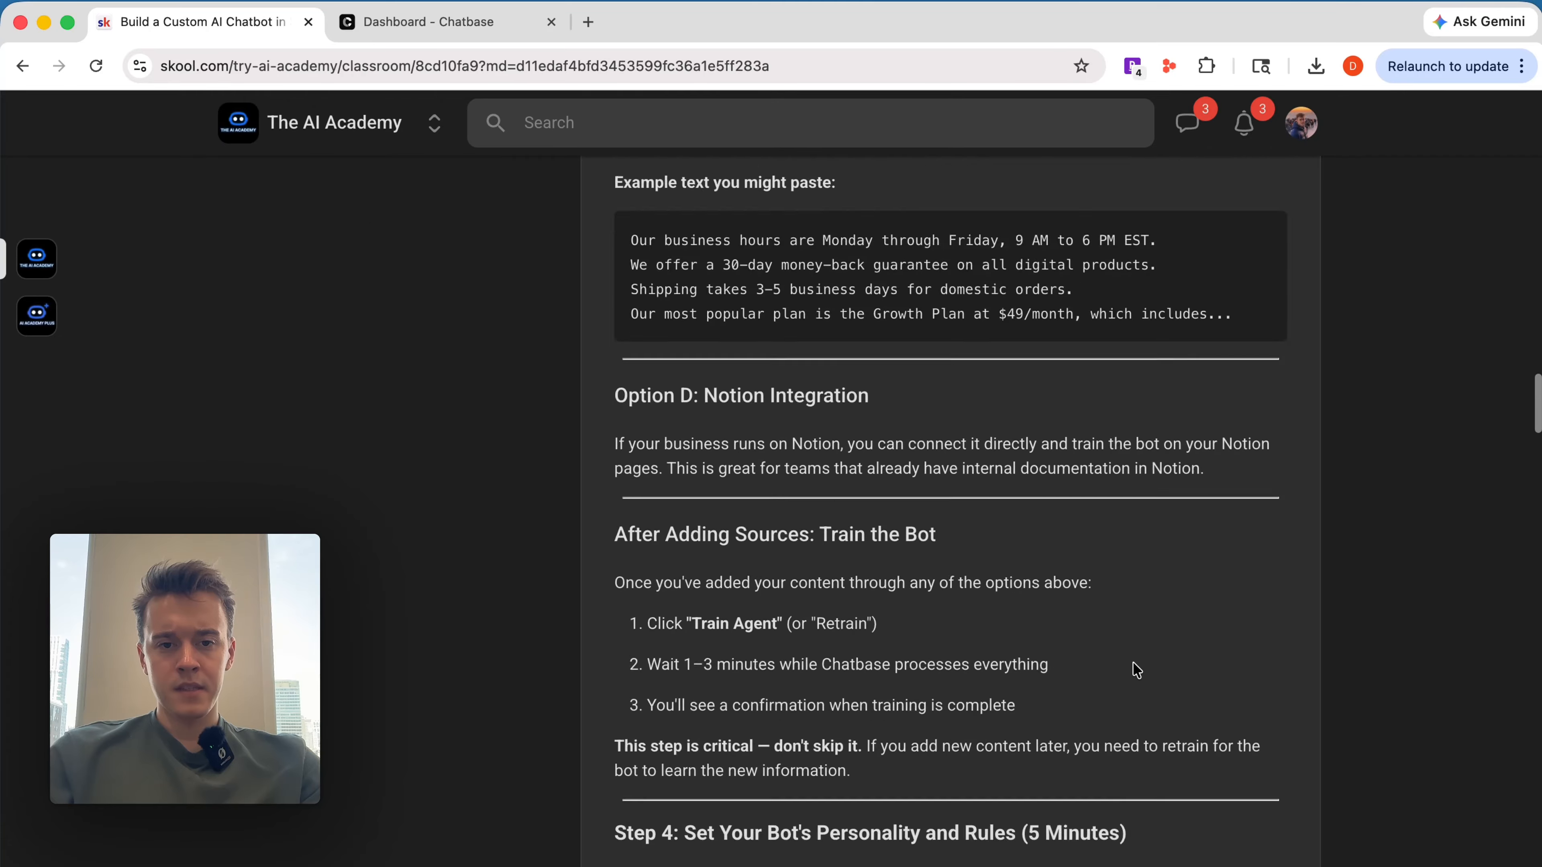
scroll(1132, 663, down, 20)
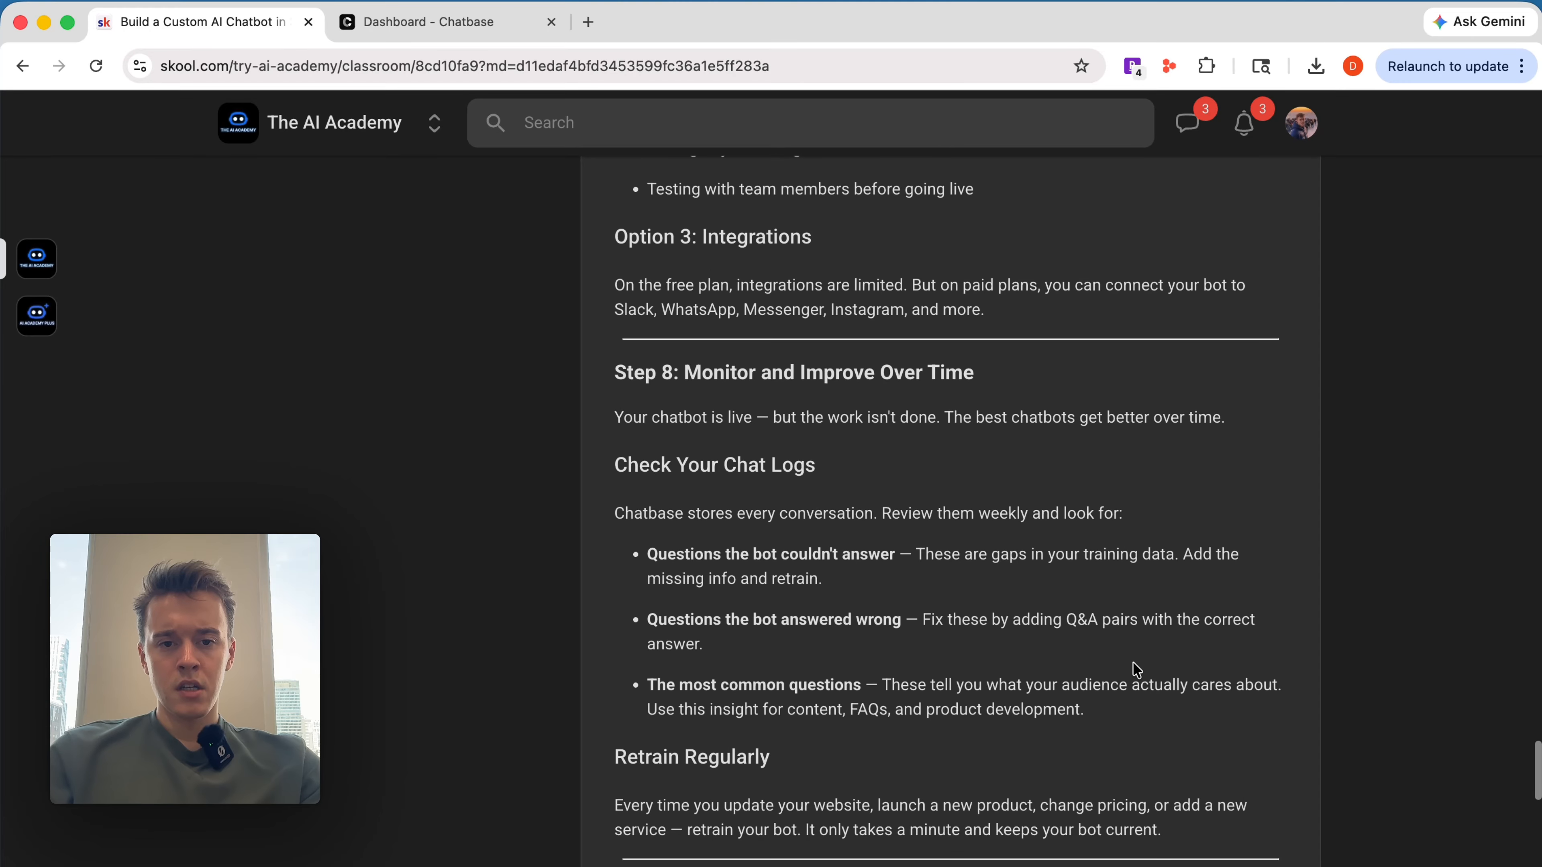
scroll(1136, 668, down, 12)
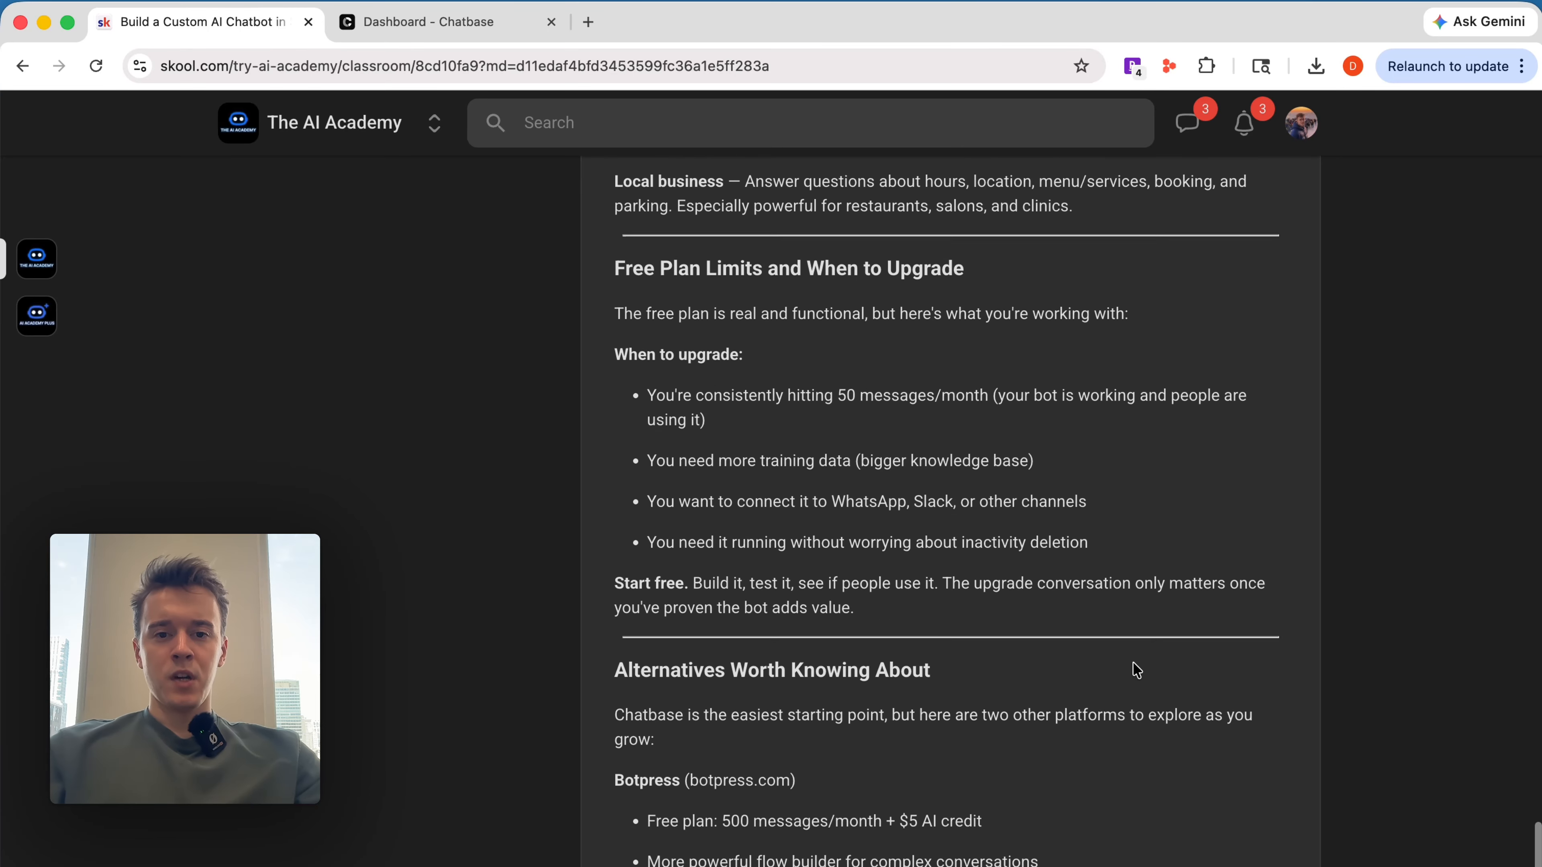
scroll(1136, 668, down, 2)
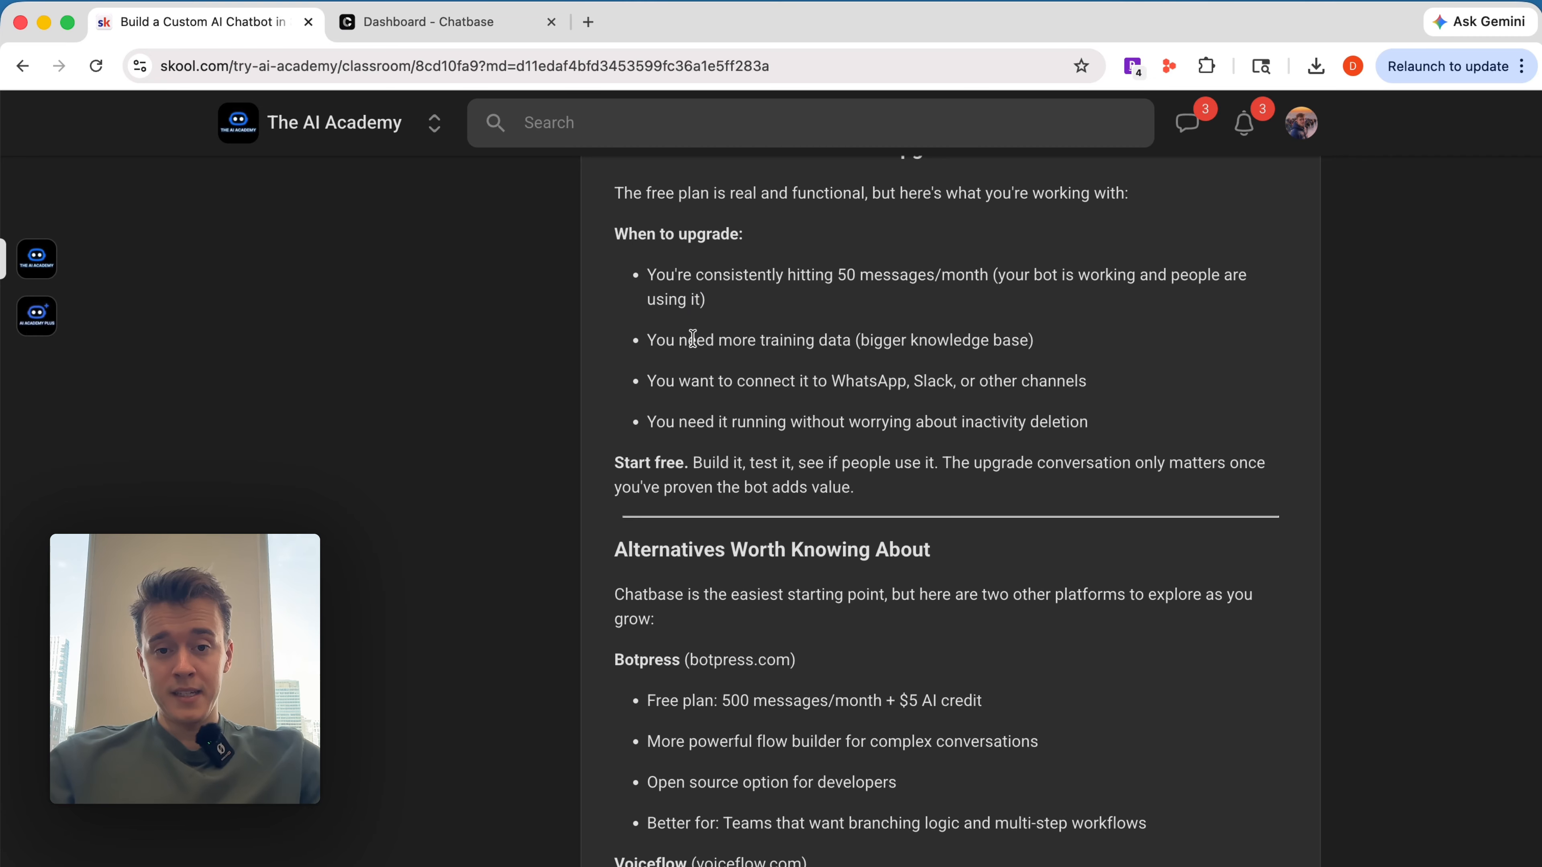
Step: Search the web for "chatbase plans" in a new tab and open Chatbase's pricing page
click(587, 22)
text(chatbase pla)
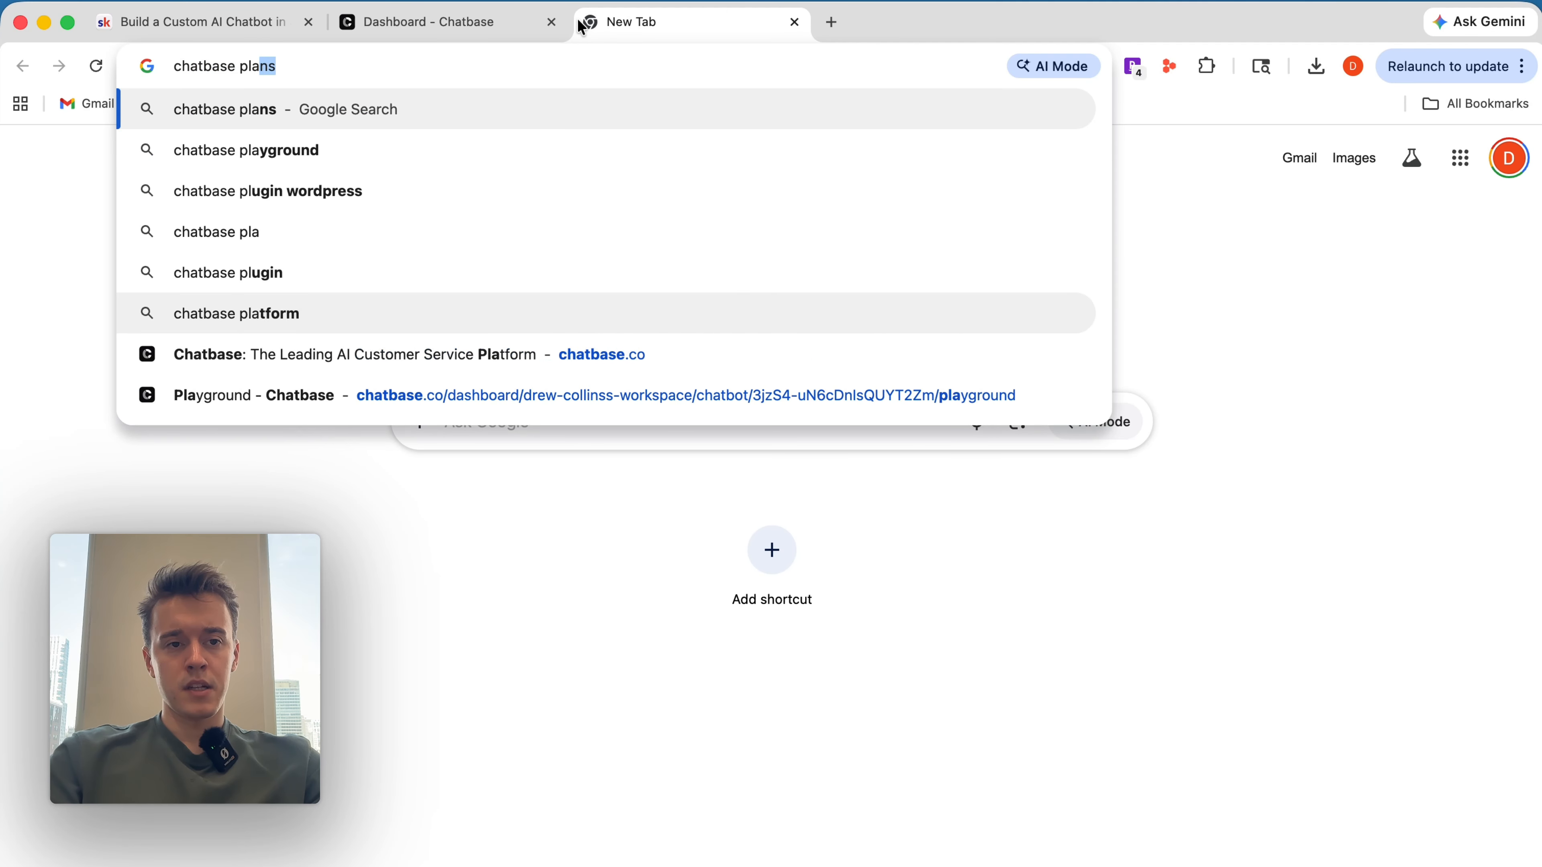
key(Return)
click(248, 317)
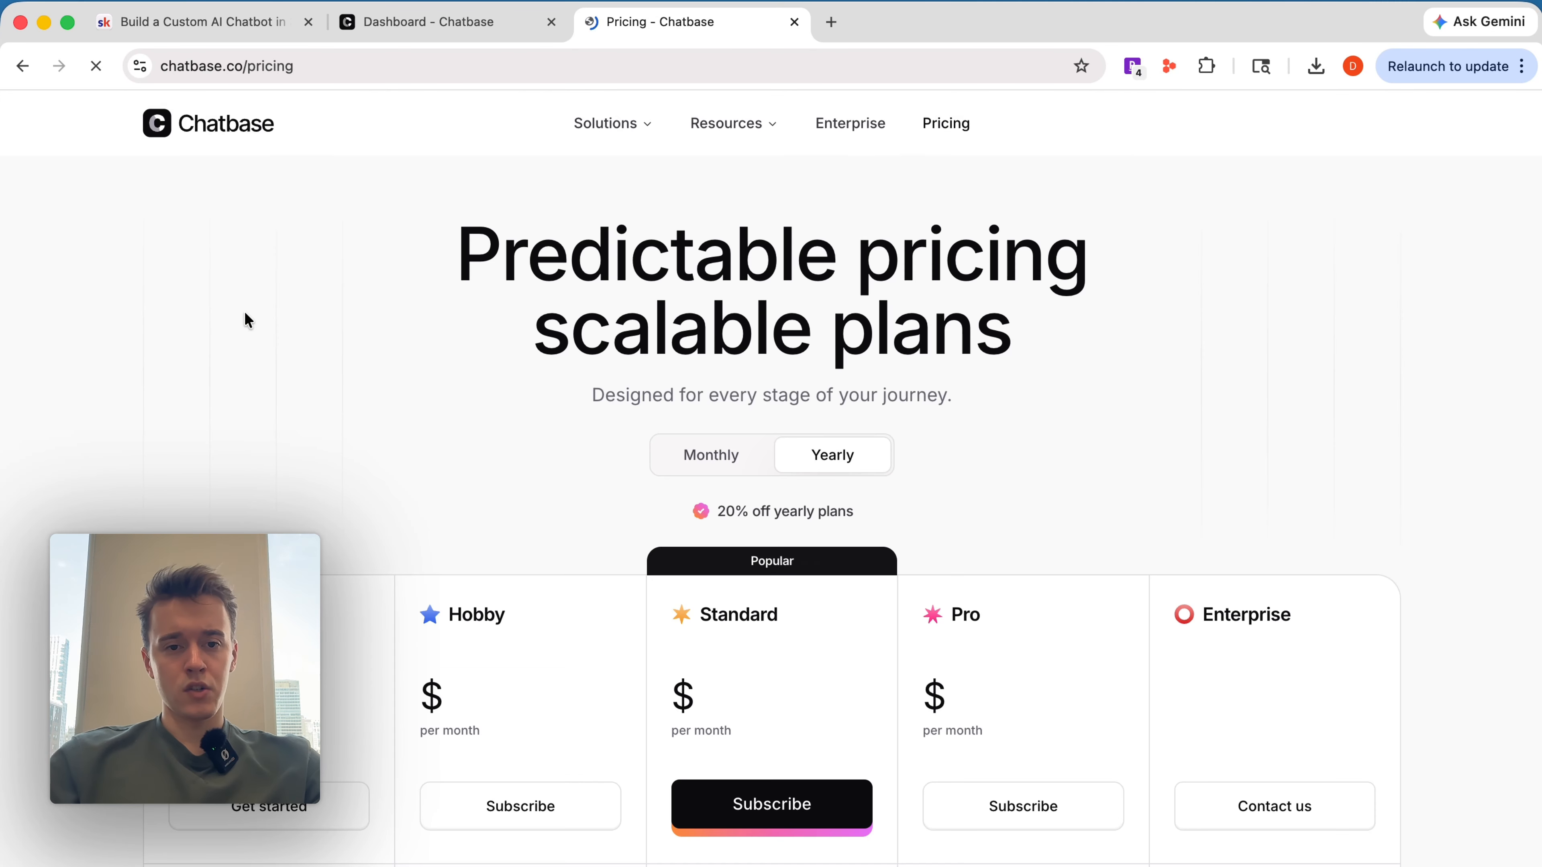
Step: Show the monthly prices, review the plans' features, switch to yearly billing, and close the pricing tab
click(716, 455)
scroll(519, 640, down, 1)
scroll(550, 727, down, 1)
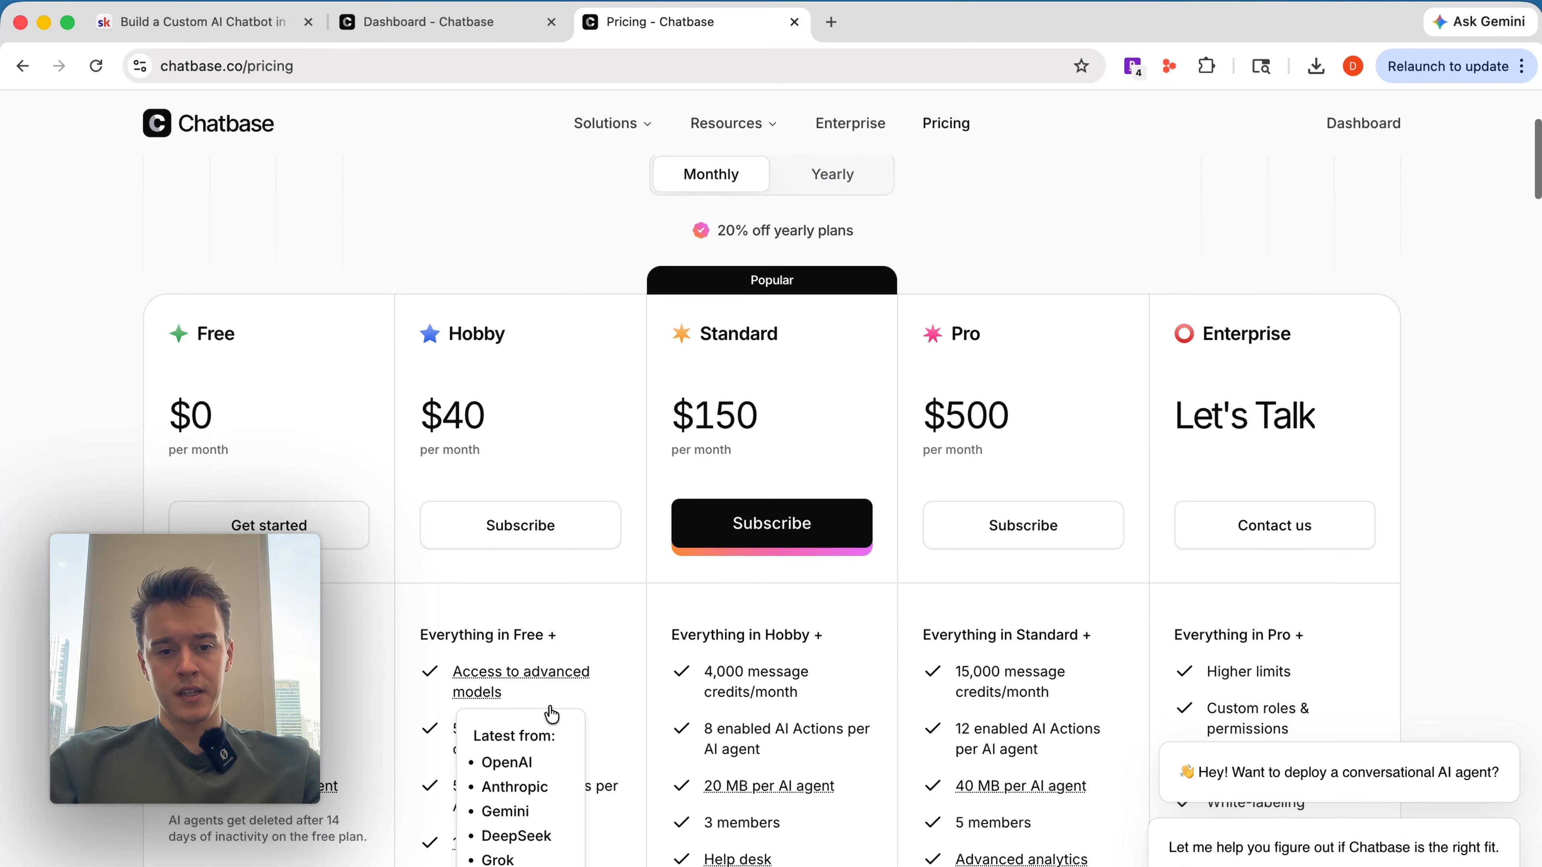
scroll(582, 707, up, 5)
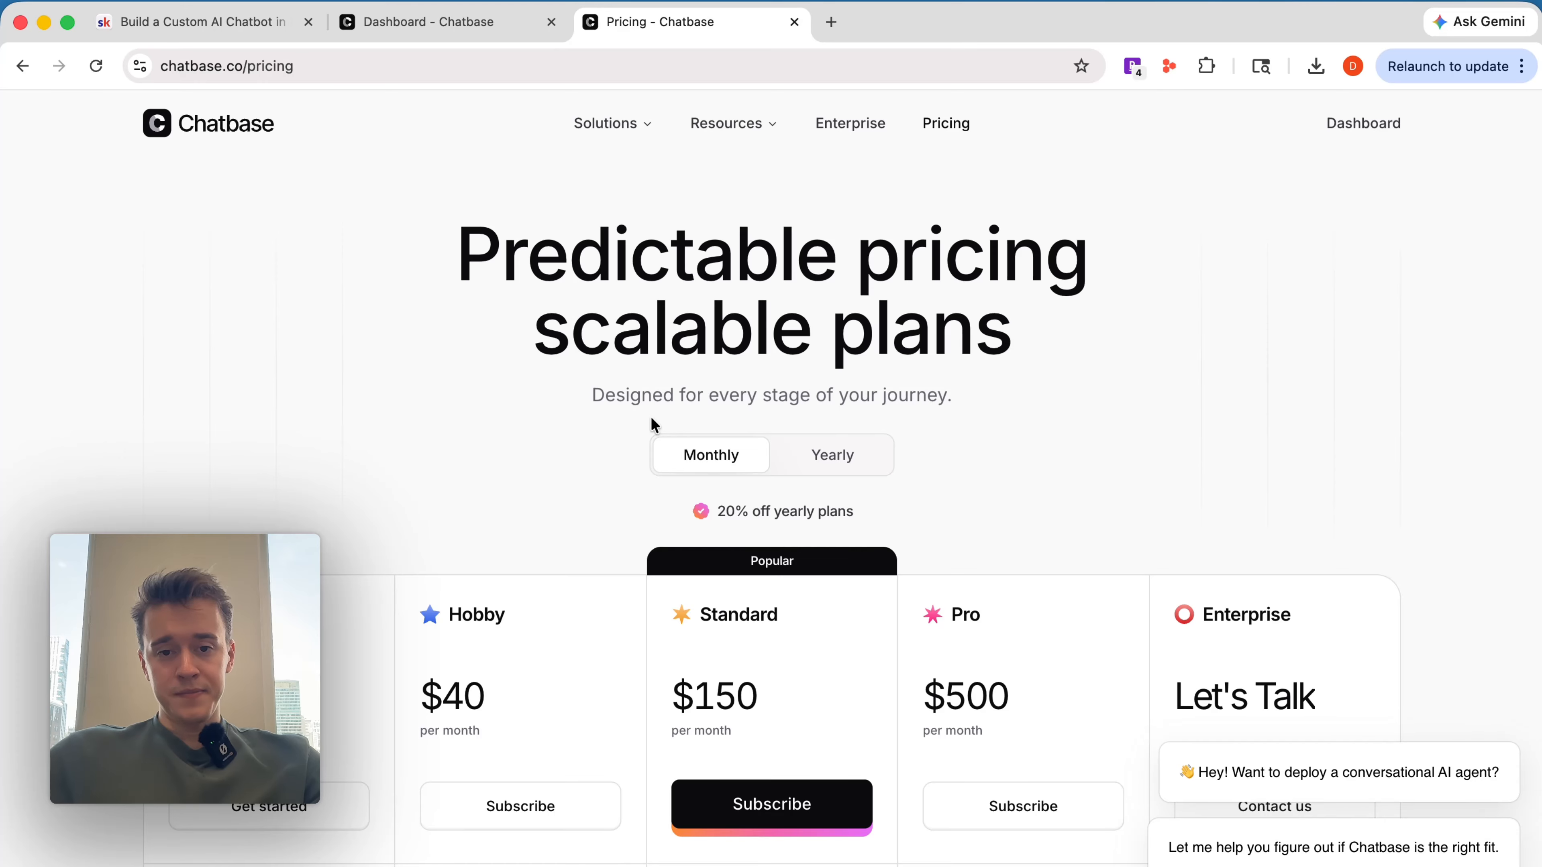
click(833, 460)
key(super+w)
Step: Read the guide's "Alternatives Worth Knowing About" section on Botpress and Voiceflow, with a brief switch to the Chatbase dashboard
scroll(767, 494, down, 5)
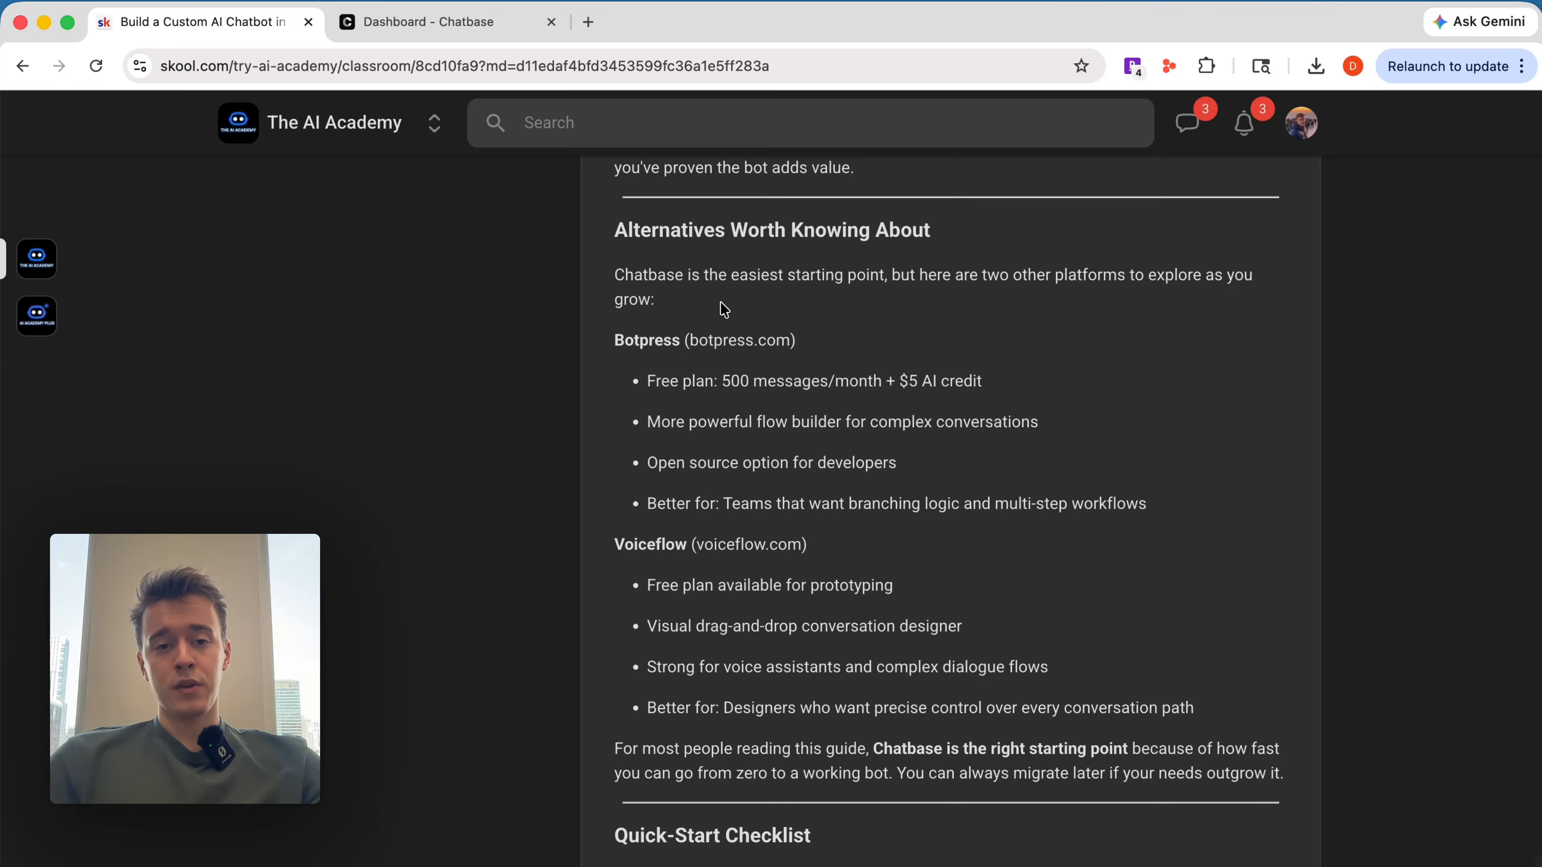
click(457, 24)
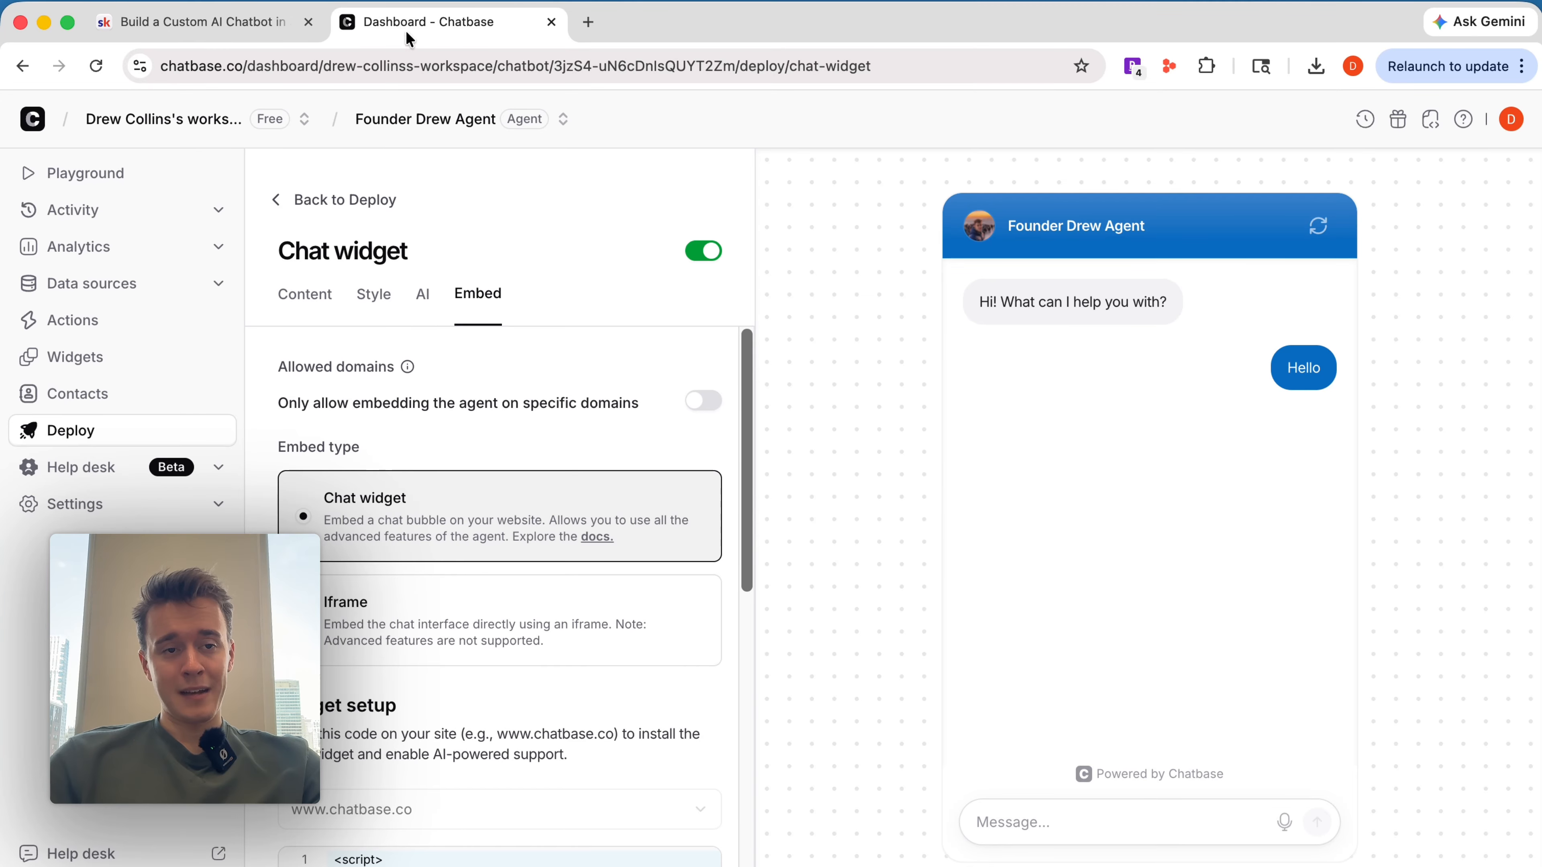
click(270, 24)
drag(614, 339, 782, 359)
click(776, 364)
drag(677, 383, 964, 383)
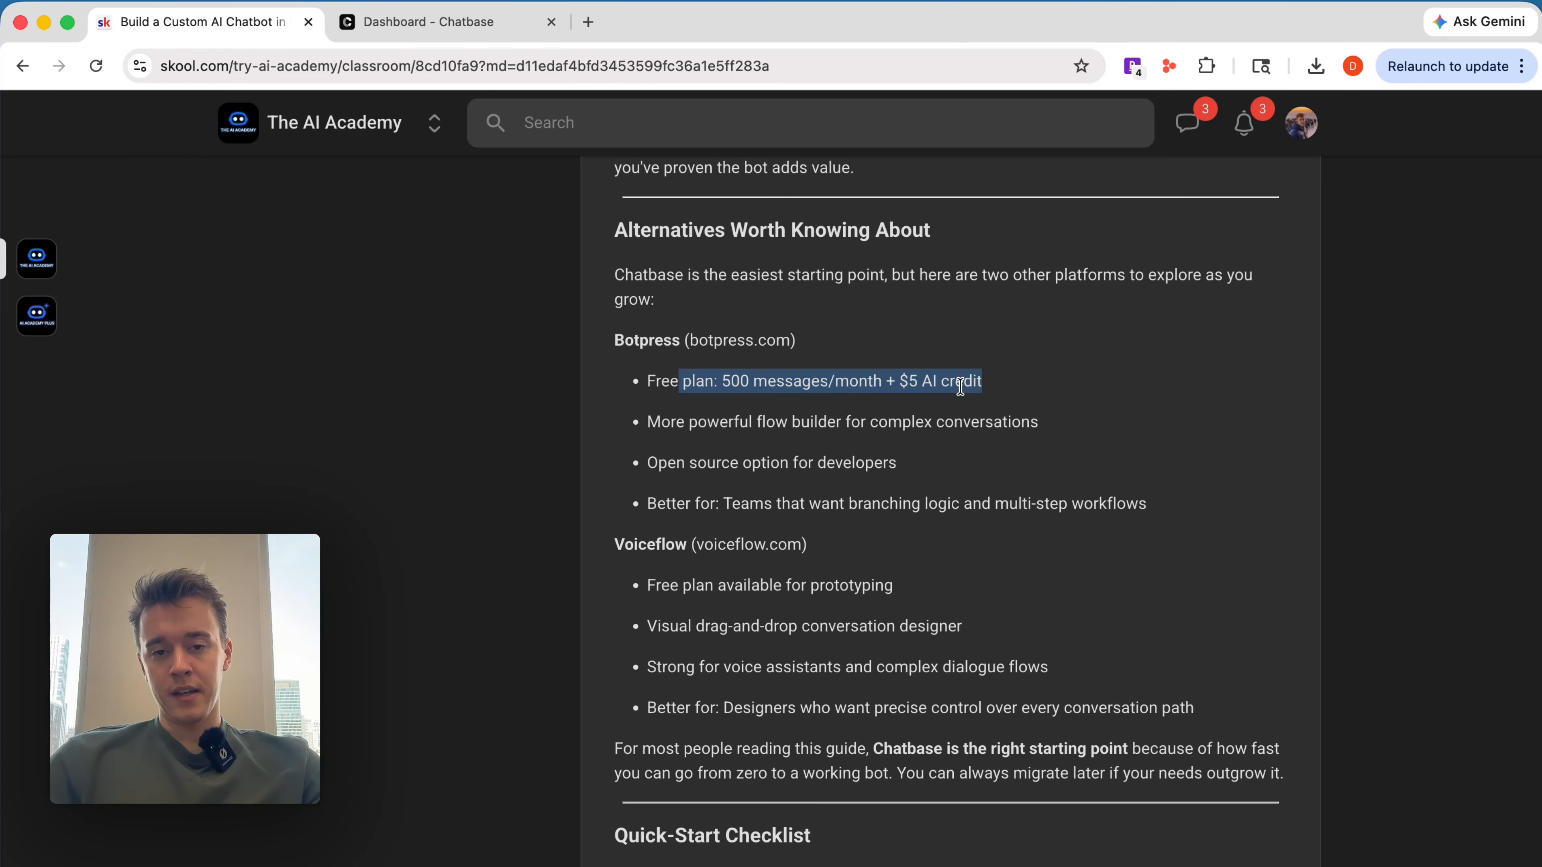
scroll(865, 303, down, 3)
click(610, 375)
drag(610, 376, 686, 377)
click(729, 397)
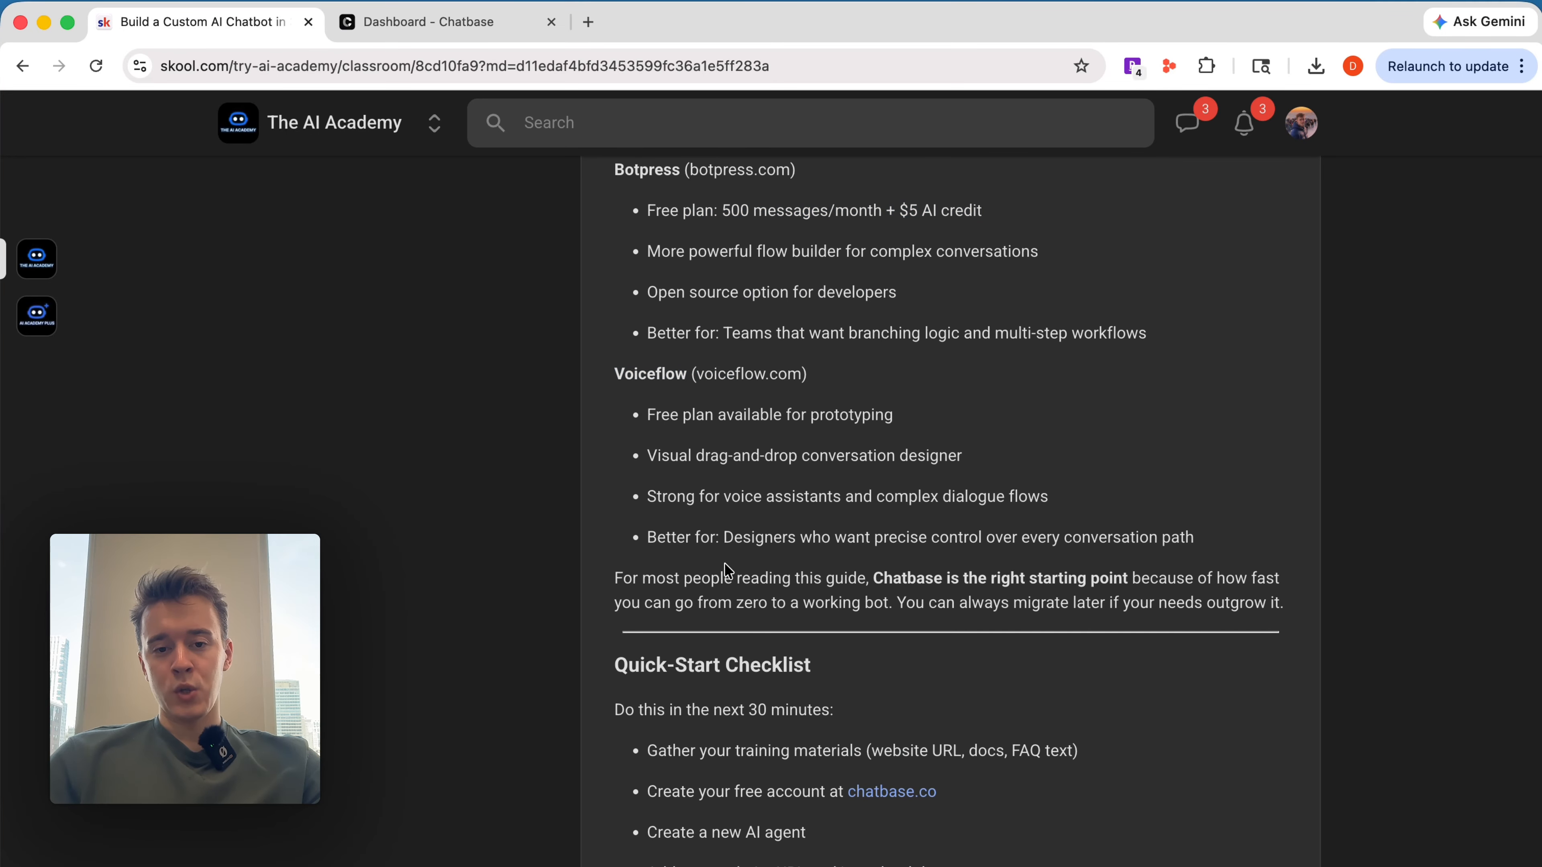
Step: Revisit the guide's upgrade criteria and continue to the Quick-Start Checklist
scroll(725, 563, up, 8)
click(428, 25)
click(209, 20)
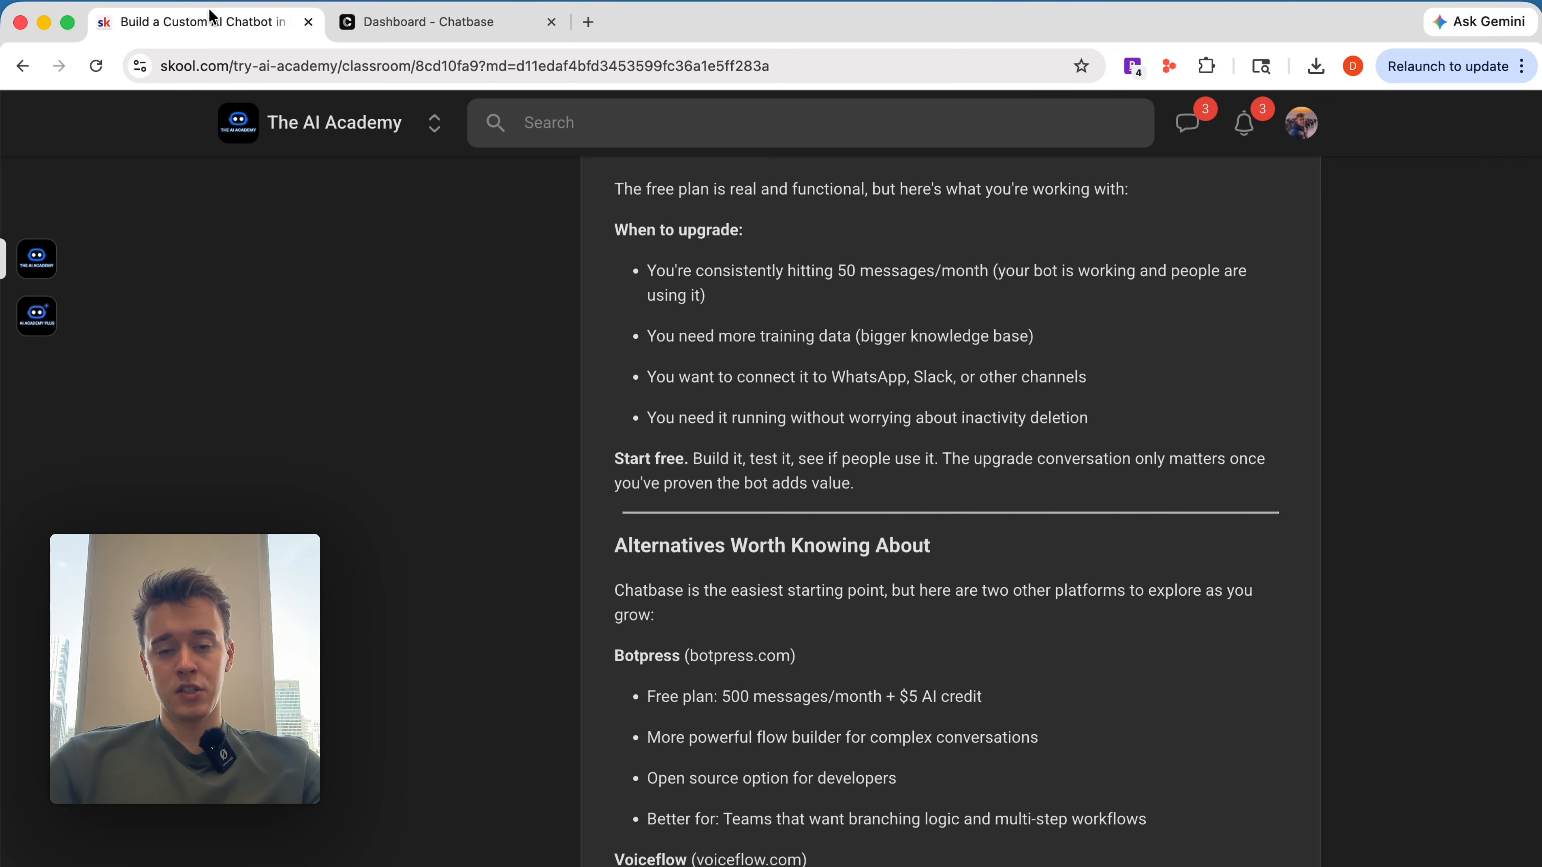
scroll(788, 601, down, 2)
scroll(790, 607, down, 12)
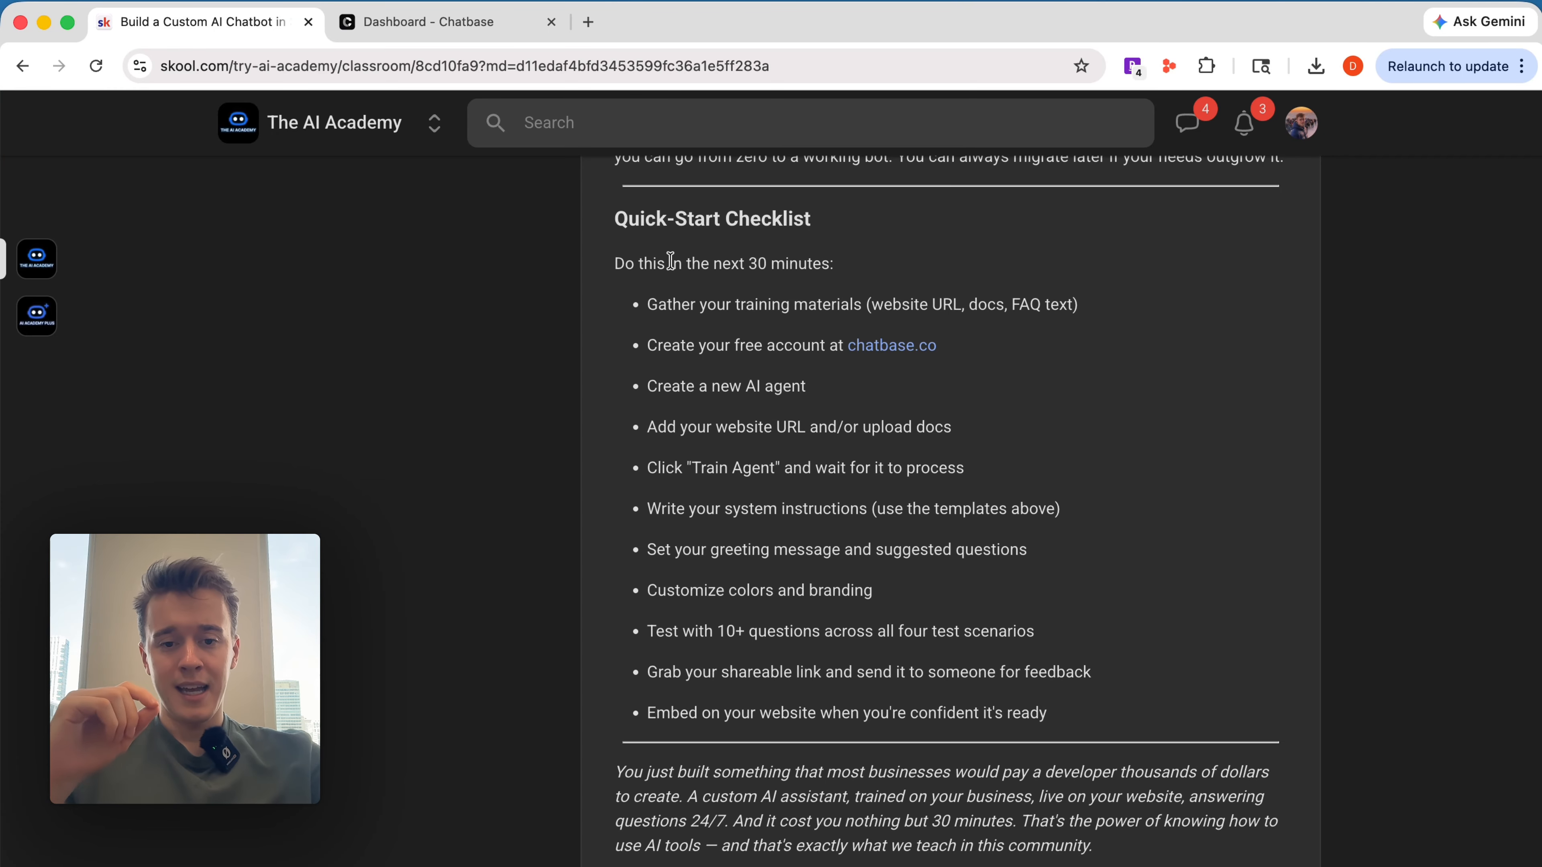
Step: Switch to Chatbase, manage the deployed Chat widget, and review its Content and Embed settings
click(428, 22)
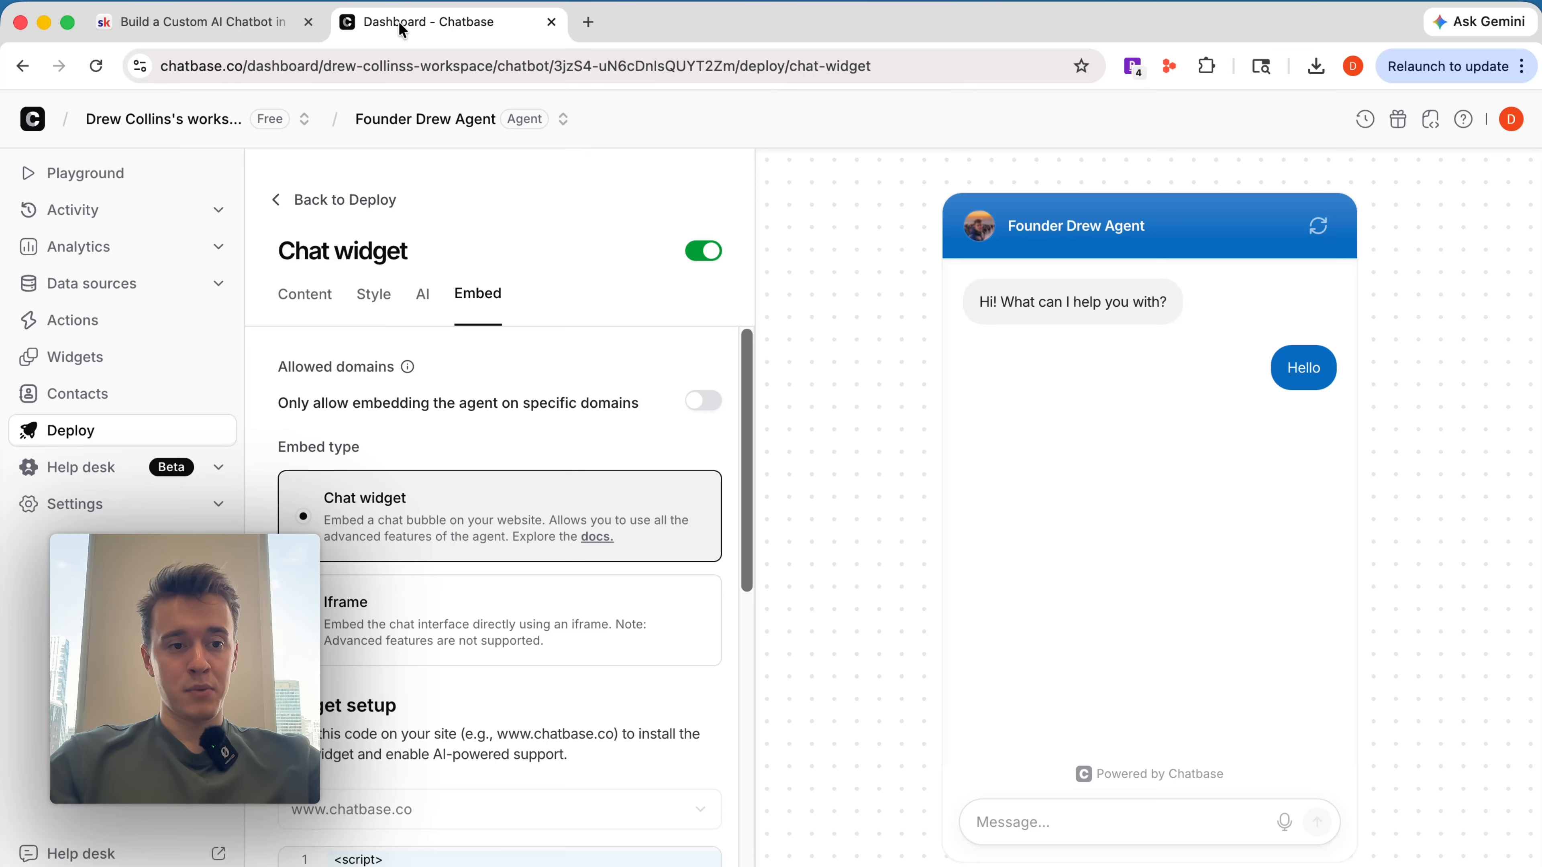
click(72, 430)
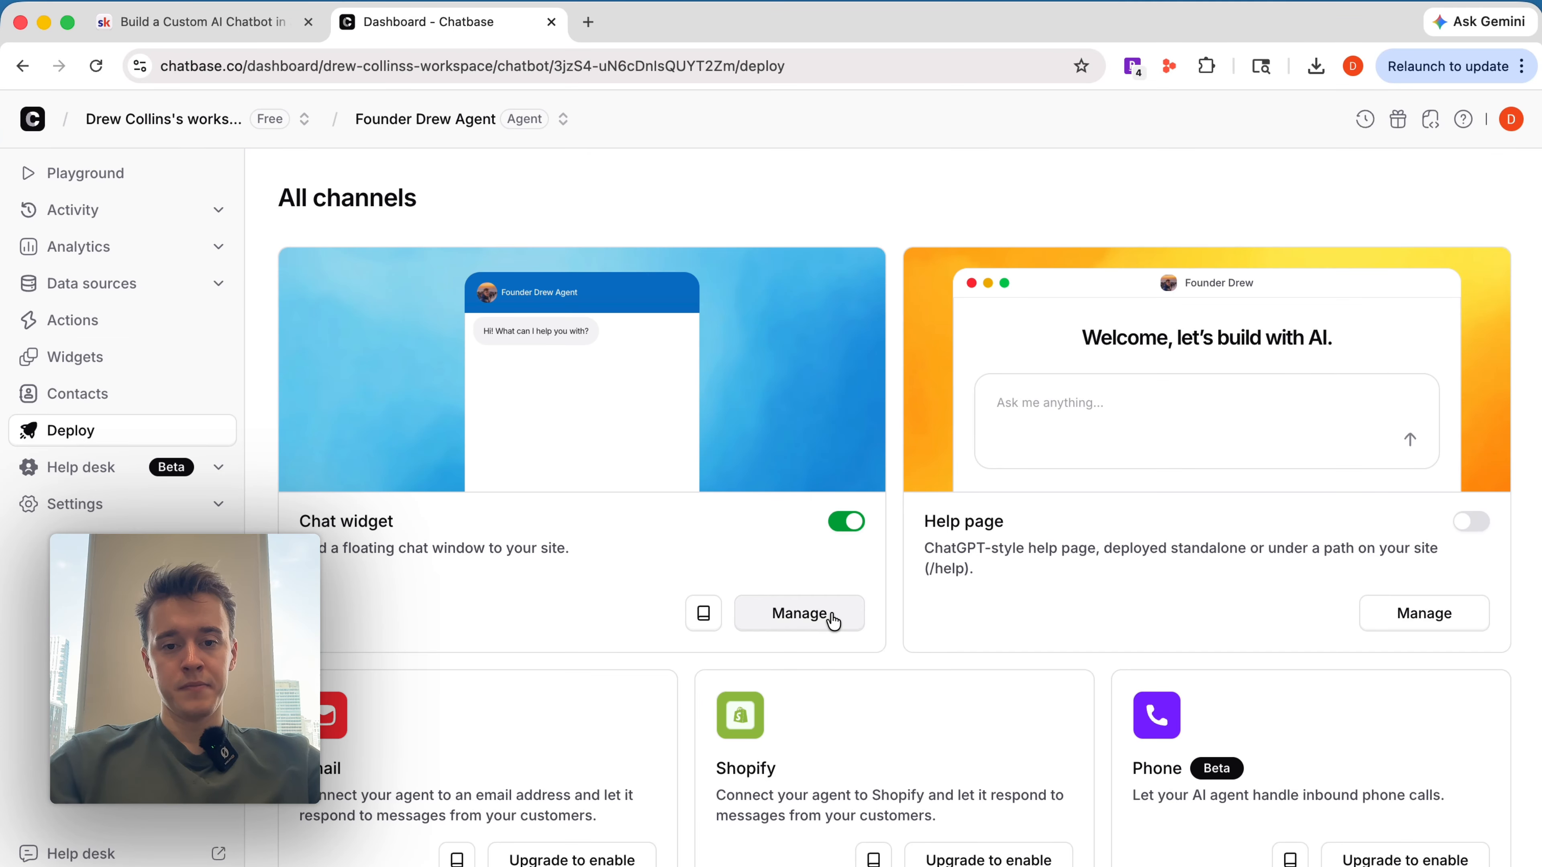
click(799, 613)
scroll(613, 740, down, 1)
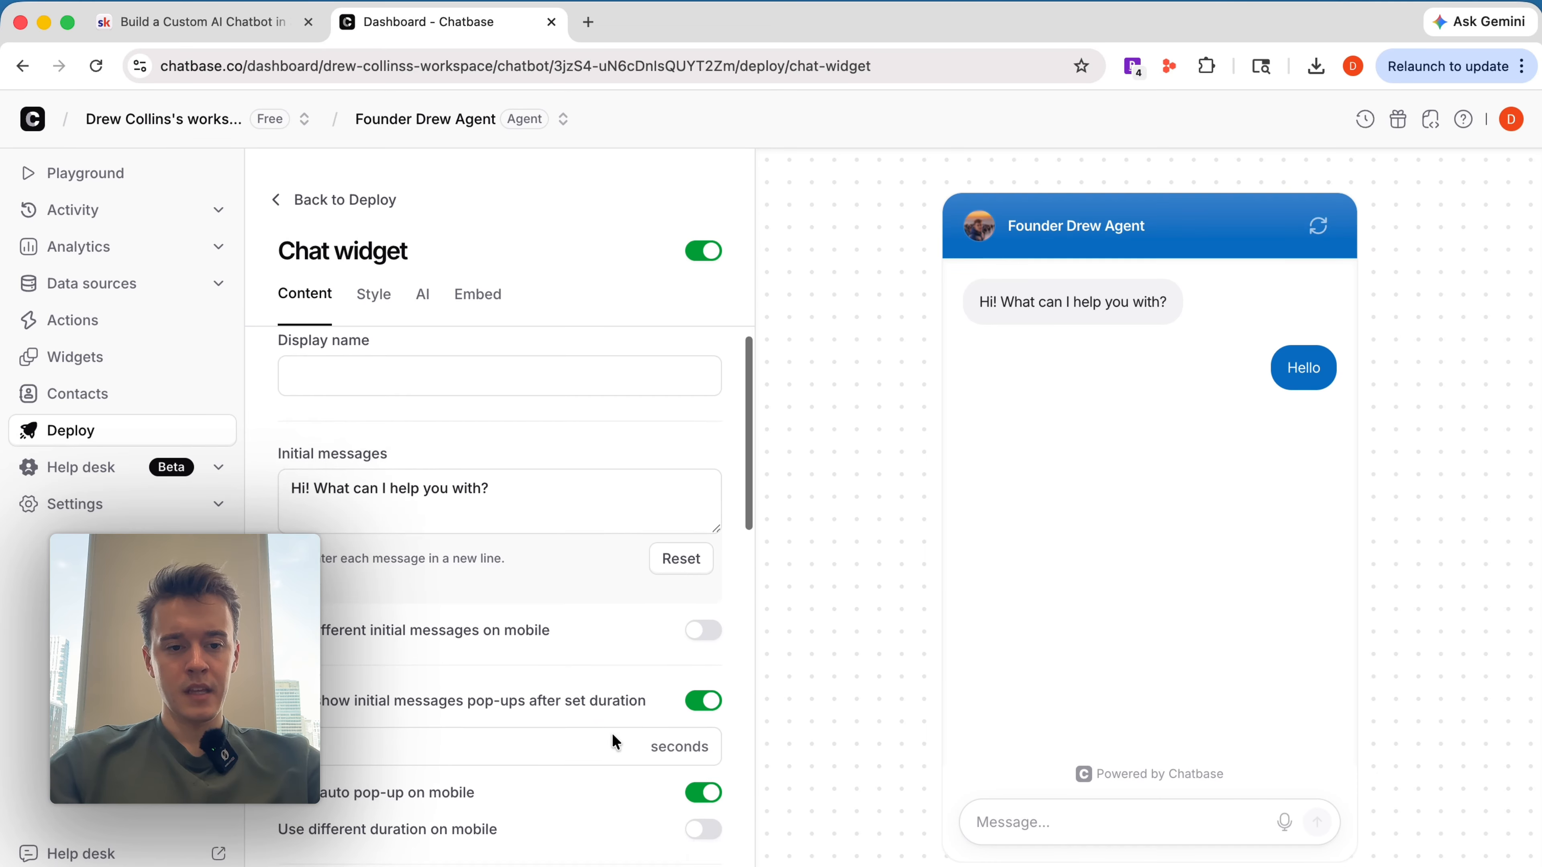
scroll(613, 740, up, 2)
click(427, 159)
click(468, 294)
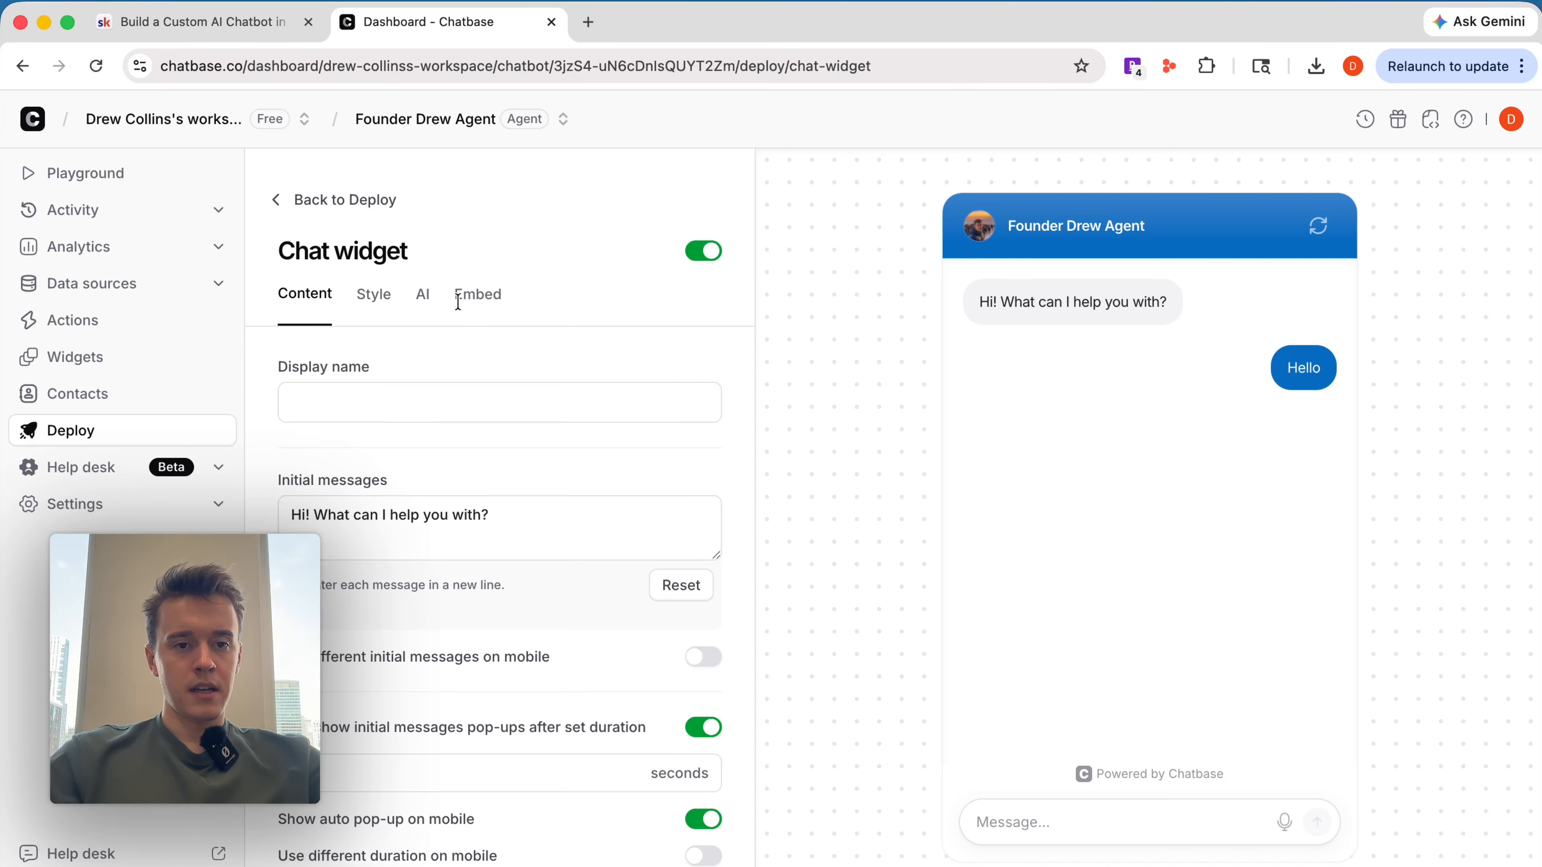
click(467, 294)
scroll(327, 592, down, 1)
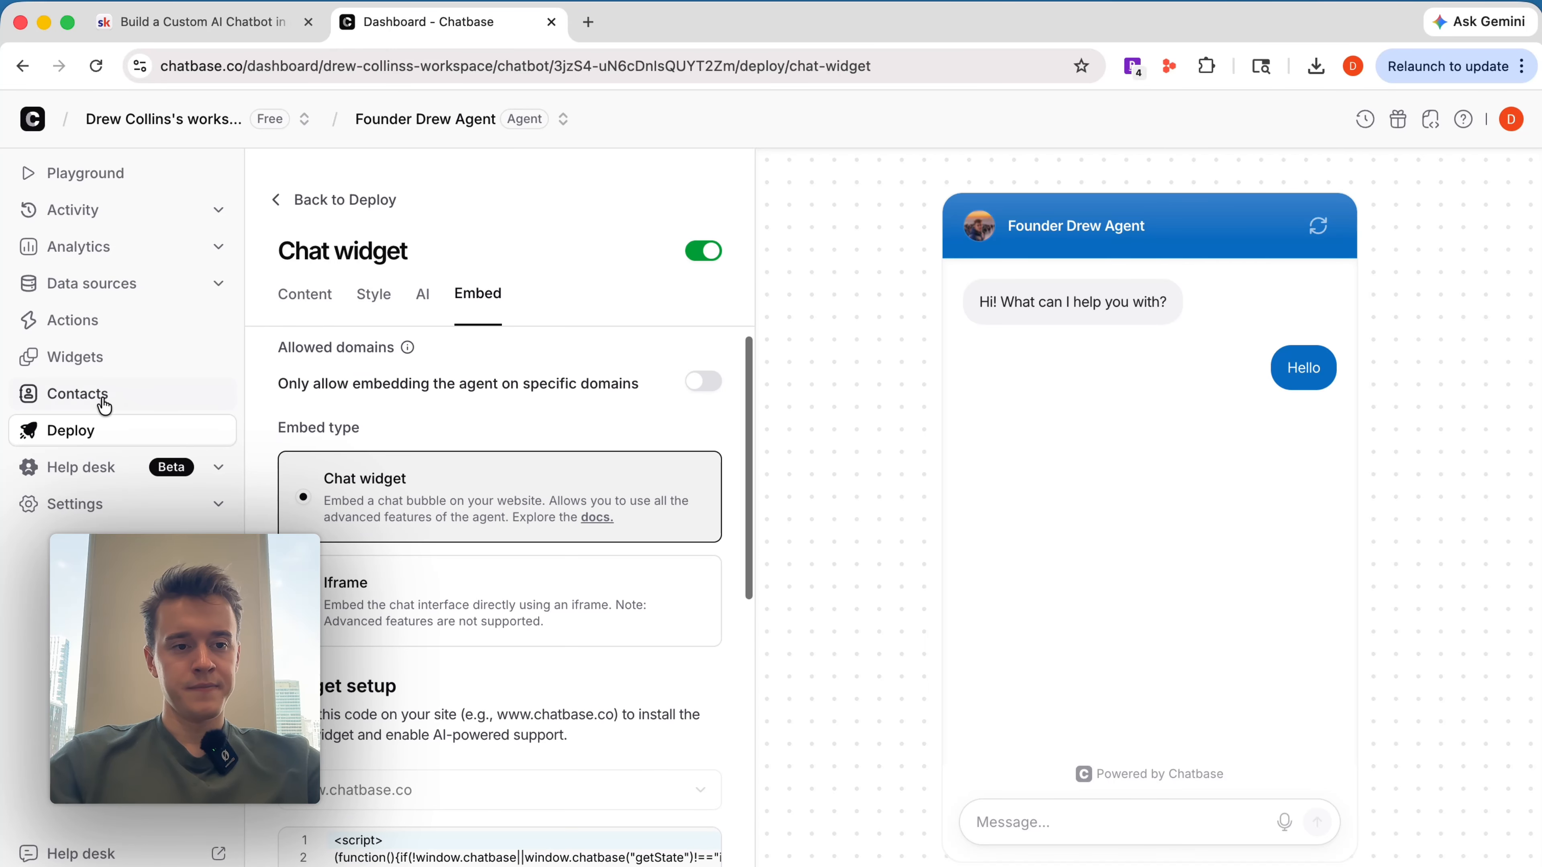
Step: Return to the overview of all deployment channels and check the Chat widget's enable switch
click(104, 432)
click(839, 525)
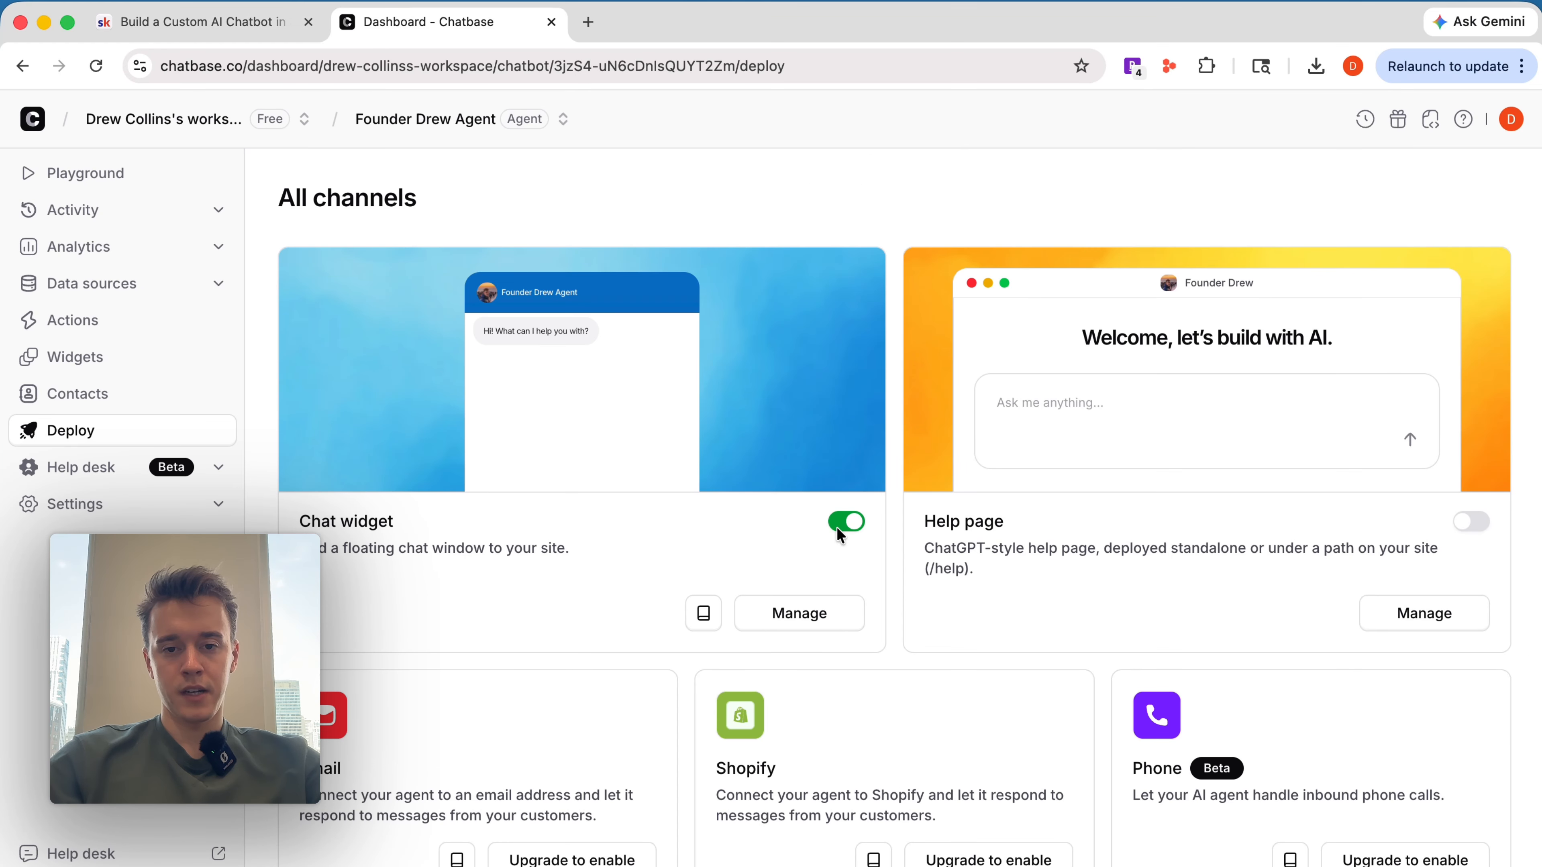
click(846, 527)
Step: Switch to the guide and read through the rest of the Quick-Start Checklist and the closing notes
click(267, 21)
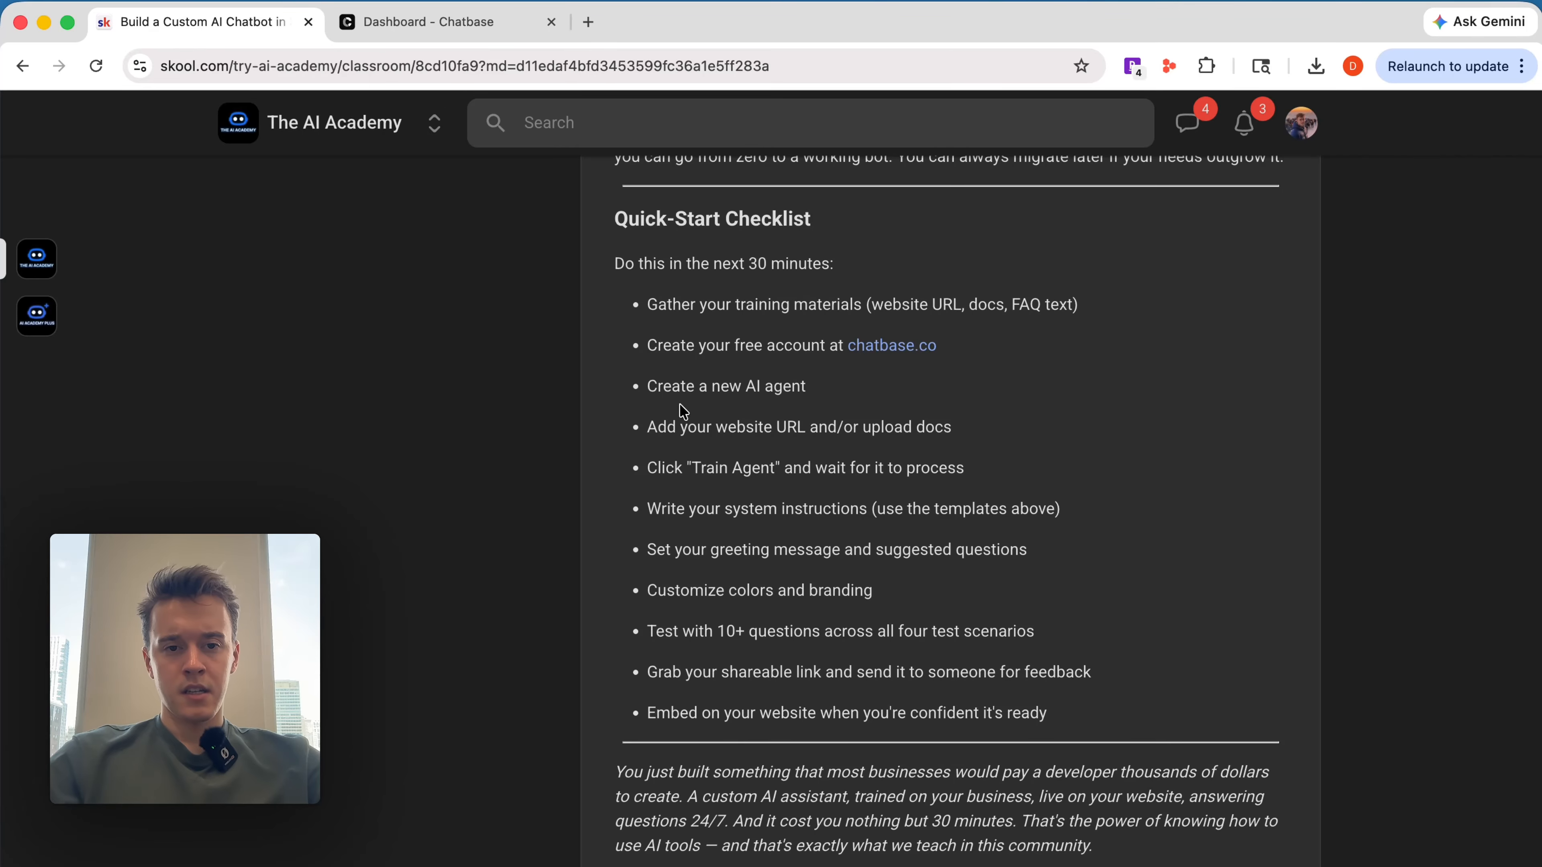
scroll(923, 632, down, 3)
scroll(923, 632, up, 1)
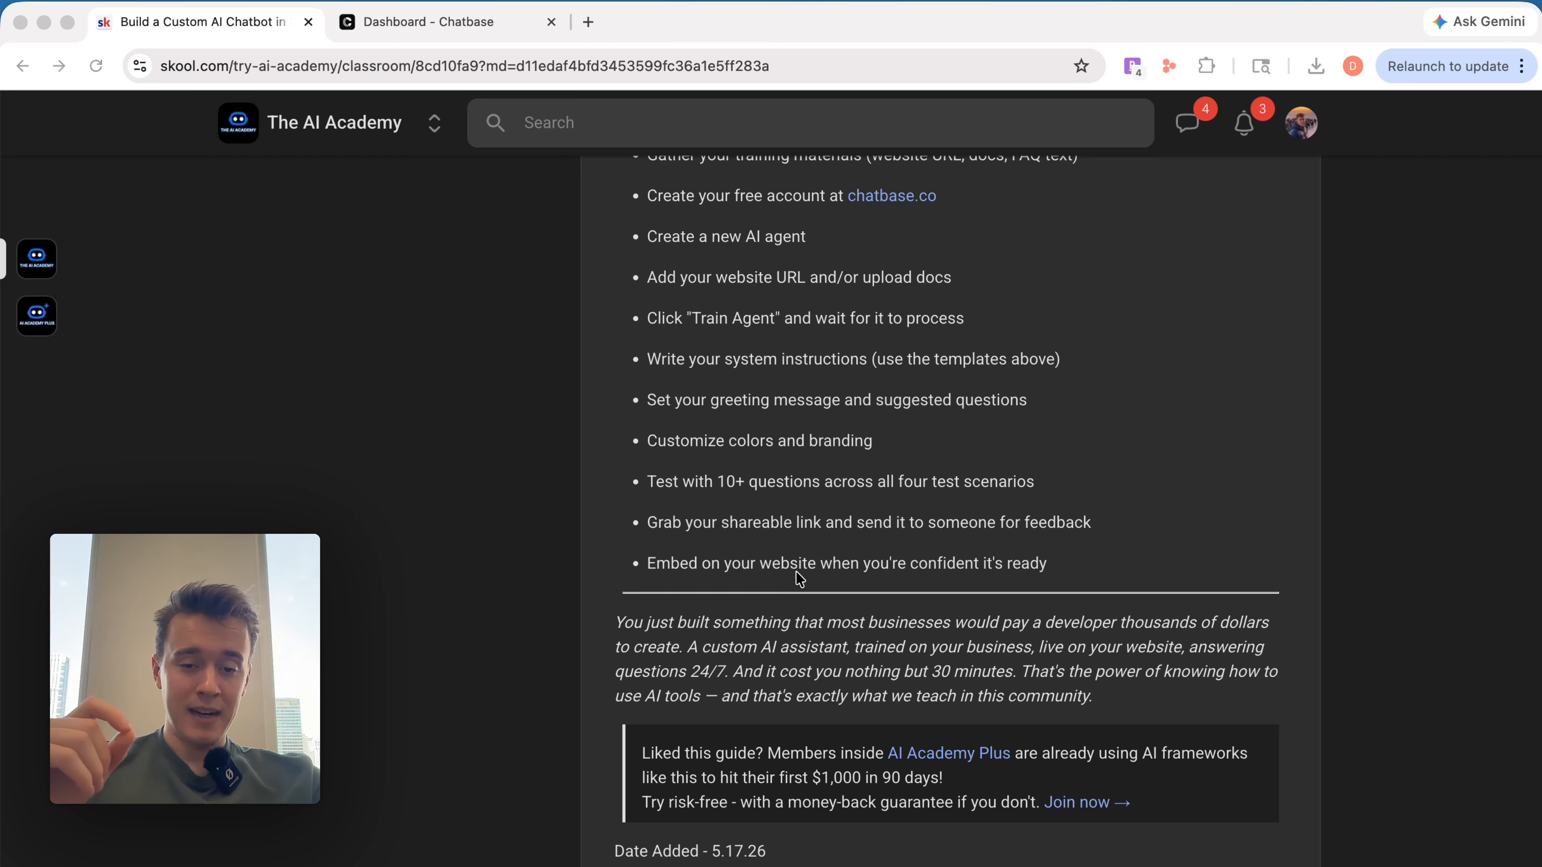
Step: Open the AI Academy Plus page linked at the guide's end, look through its About page, and close its tab
click(951, 751)
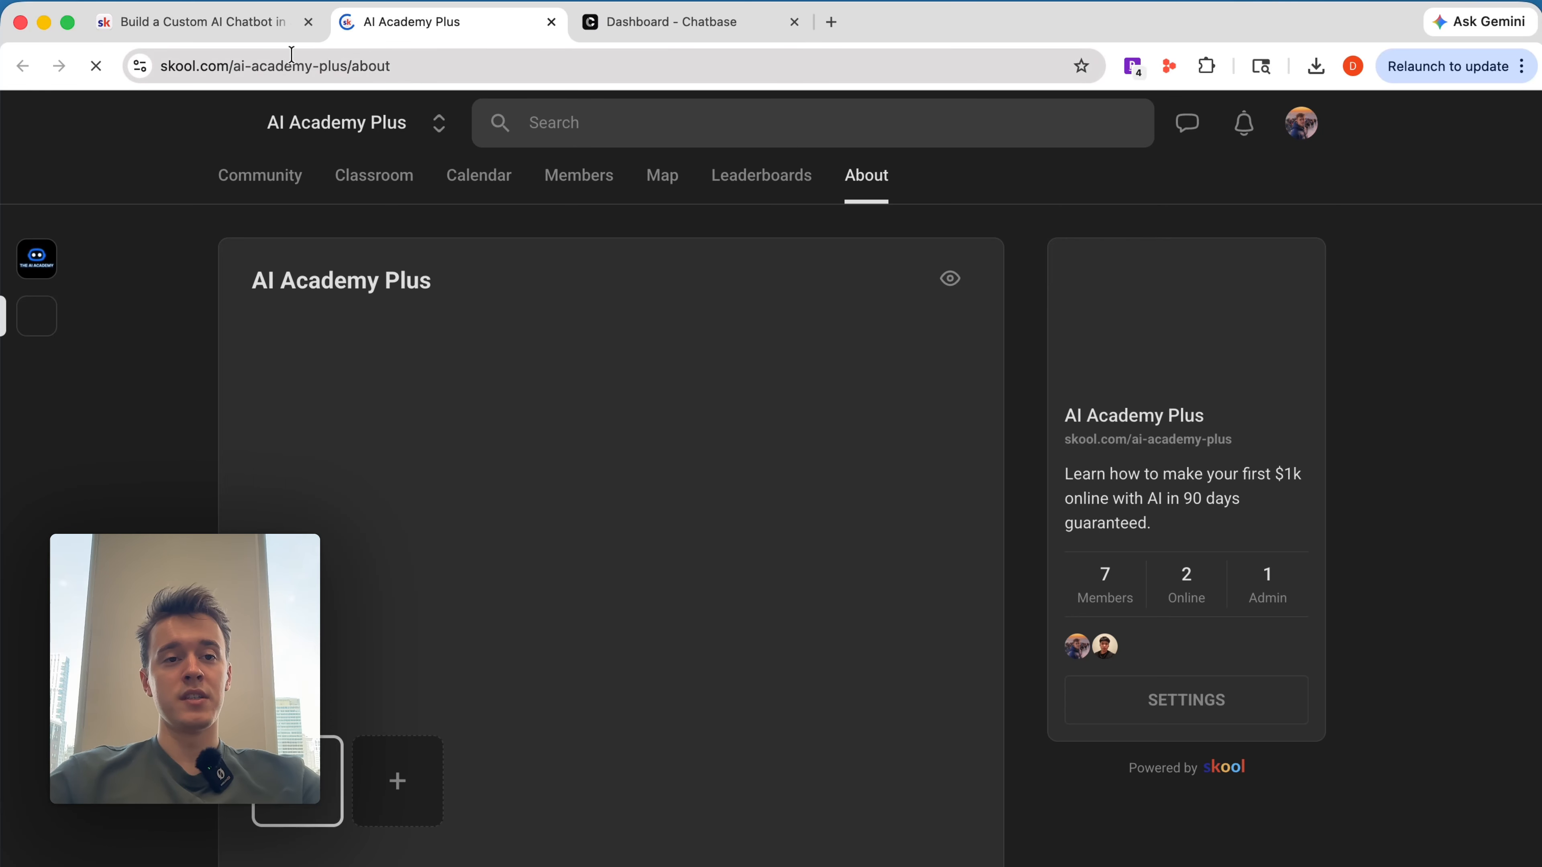
click(262, 24)
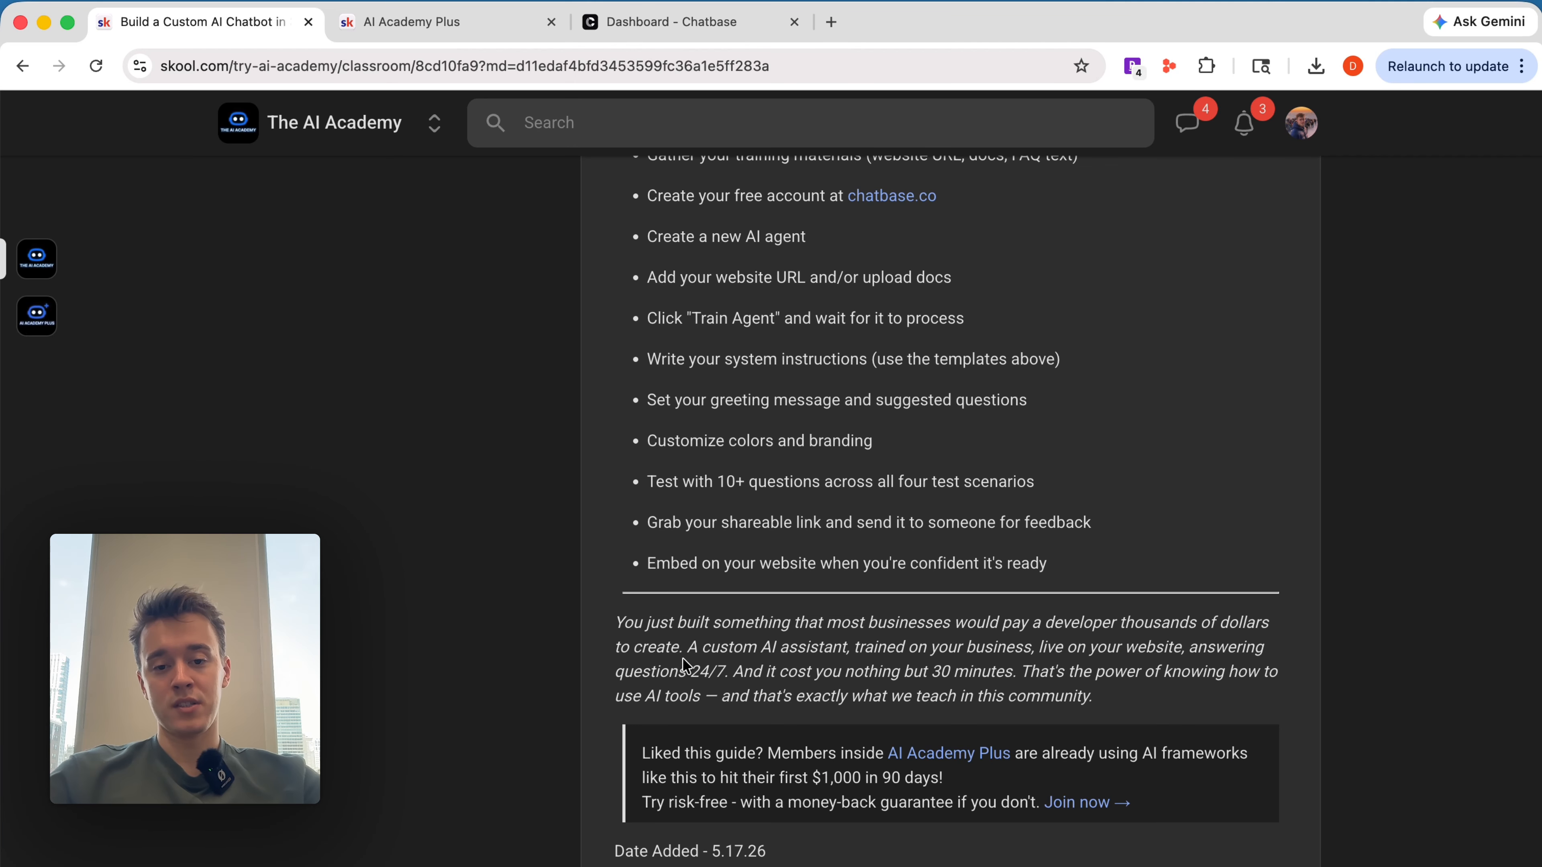
click(432, 30)
scroll(666, 568, down, 4)
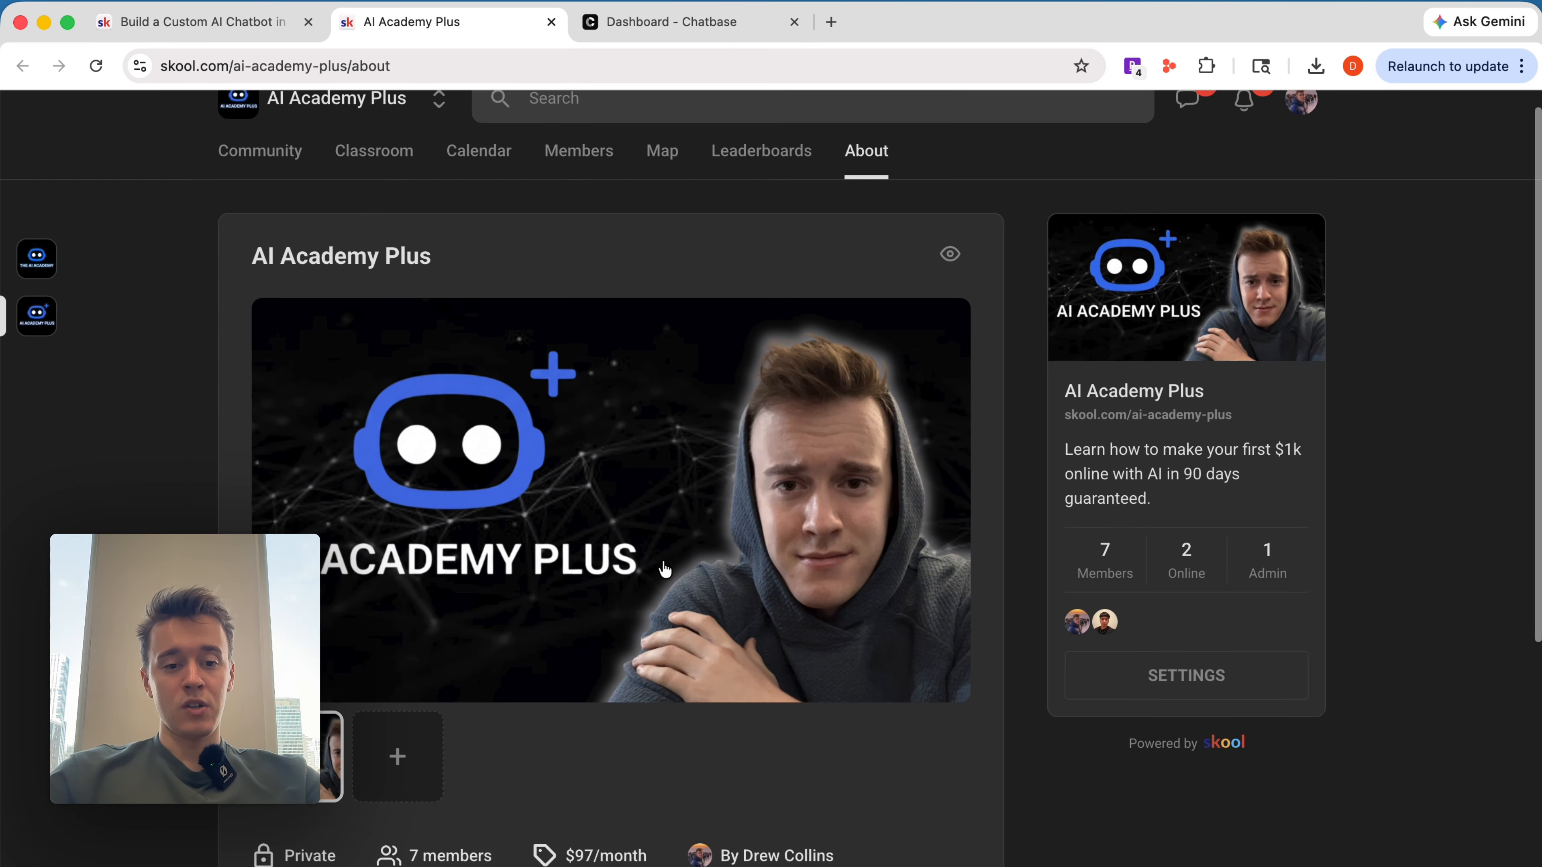
scroll(665, 568, up, 5)
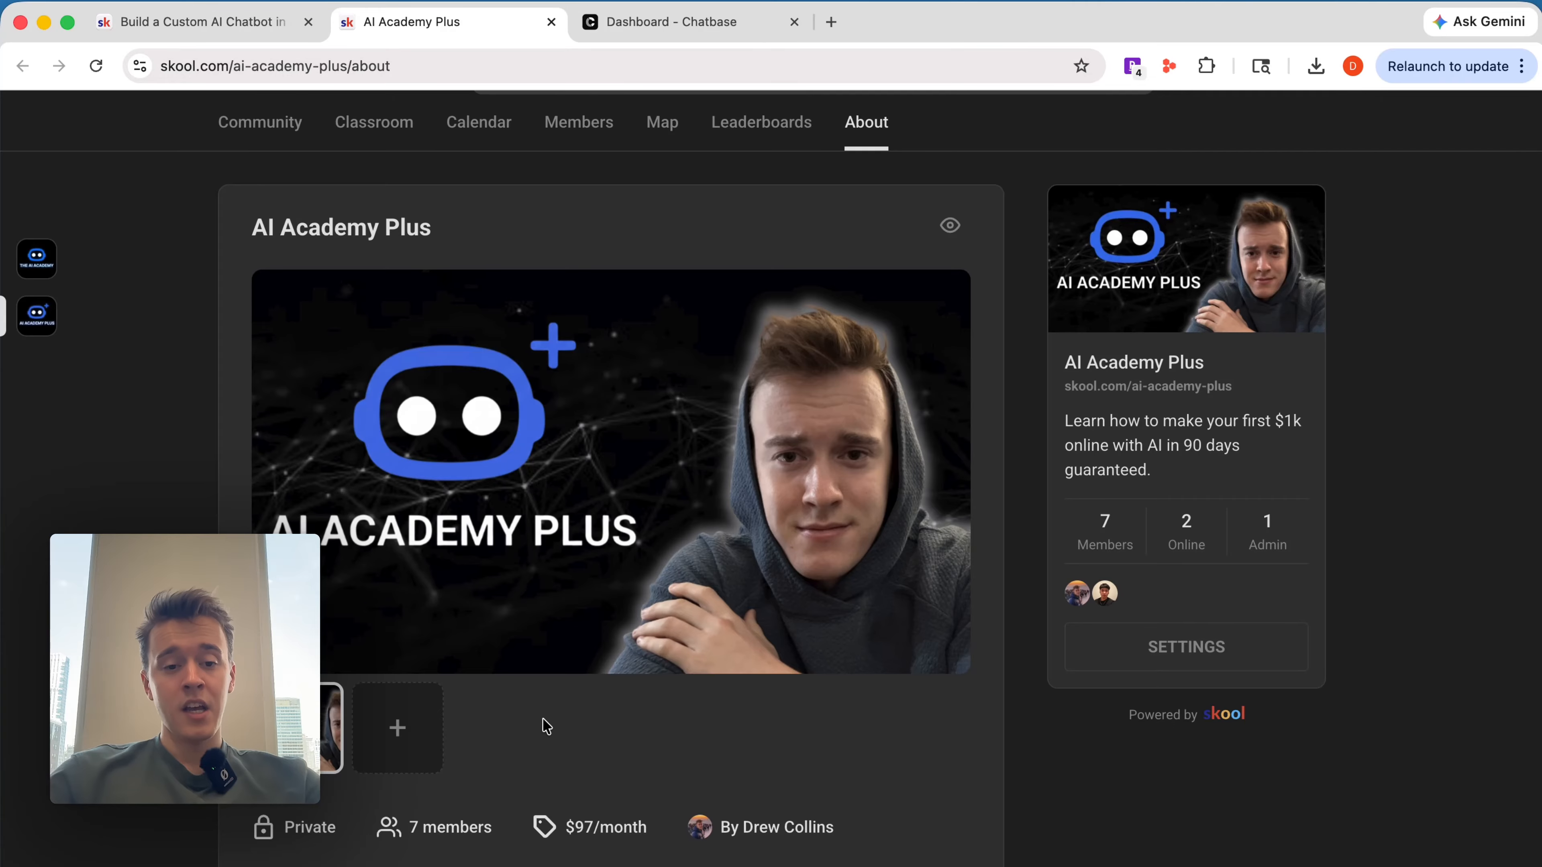
scroll(540, 723, down, 3)
scroll(540, 637, up, 5)
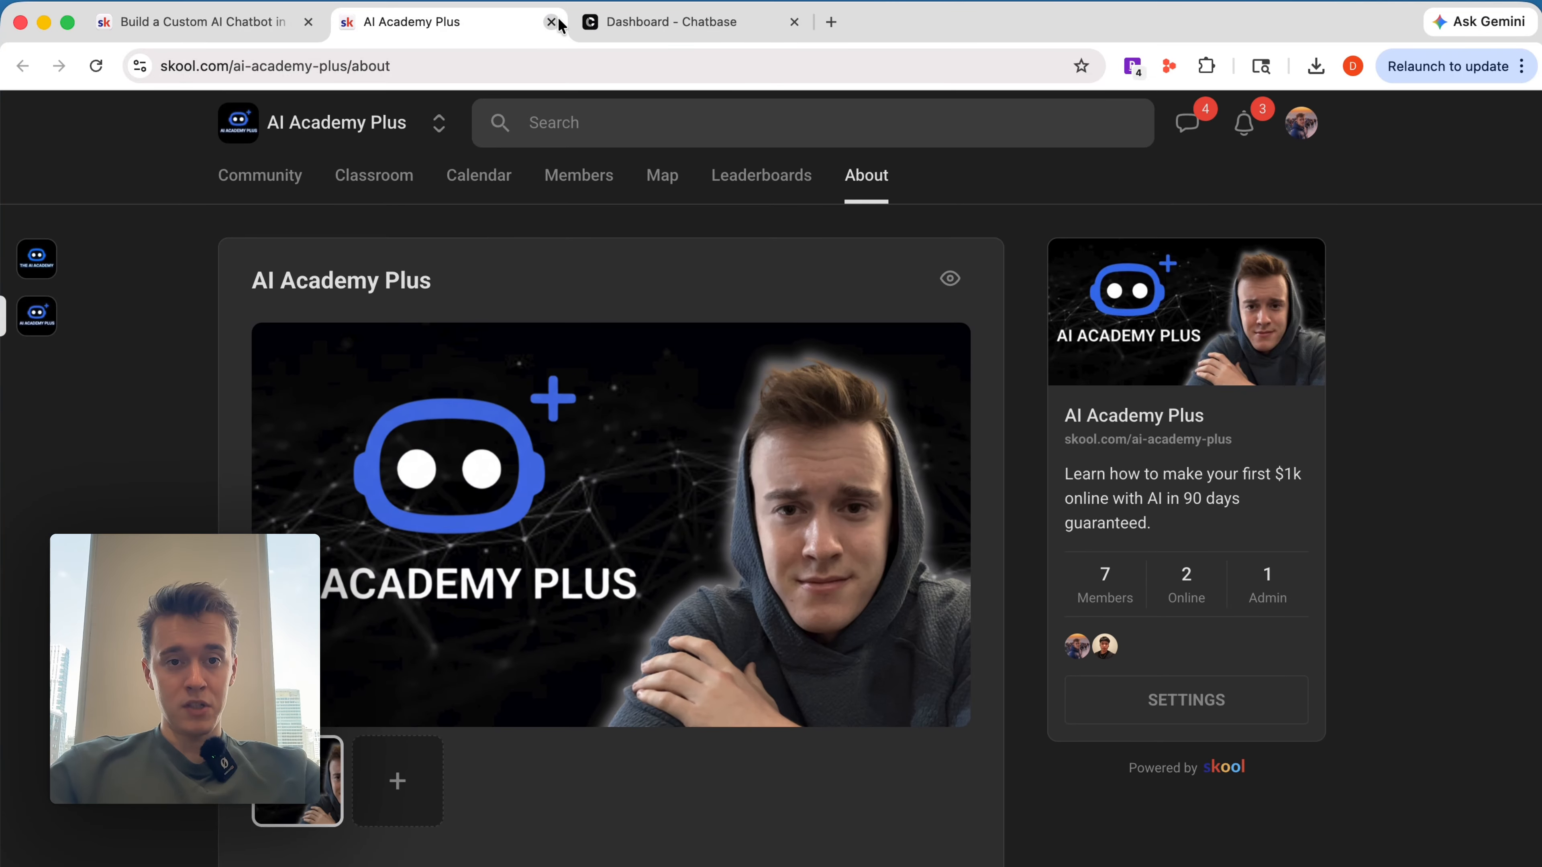
click(552, 22)
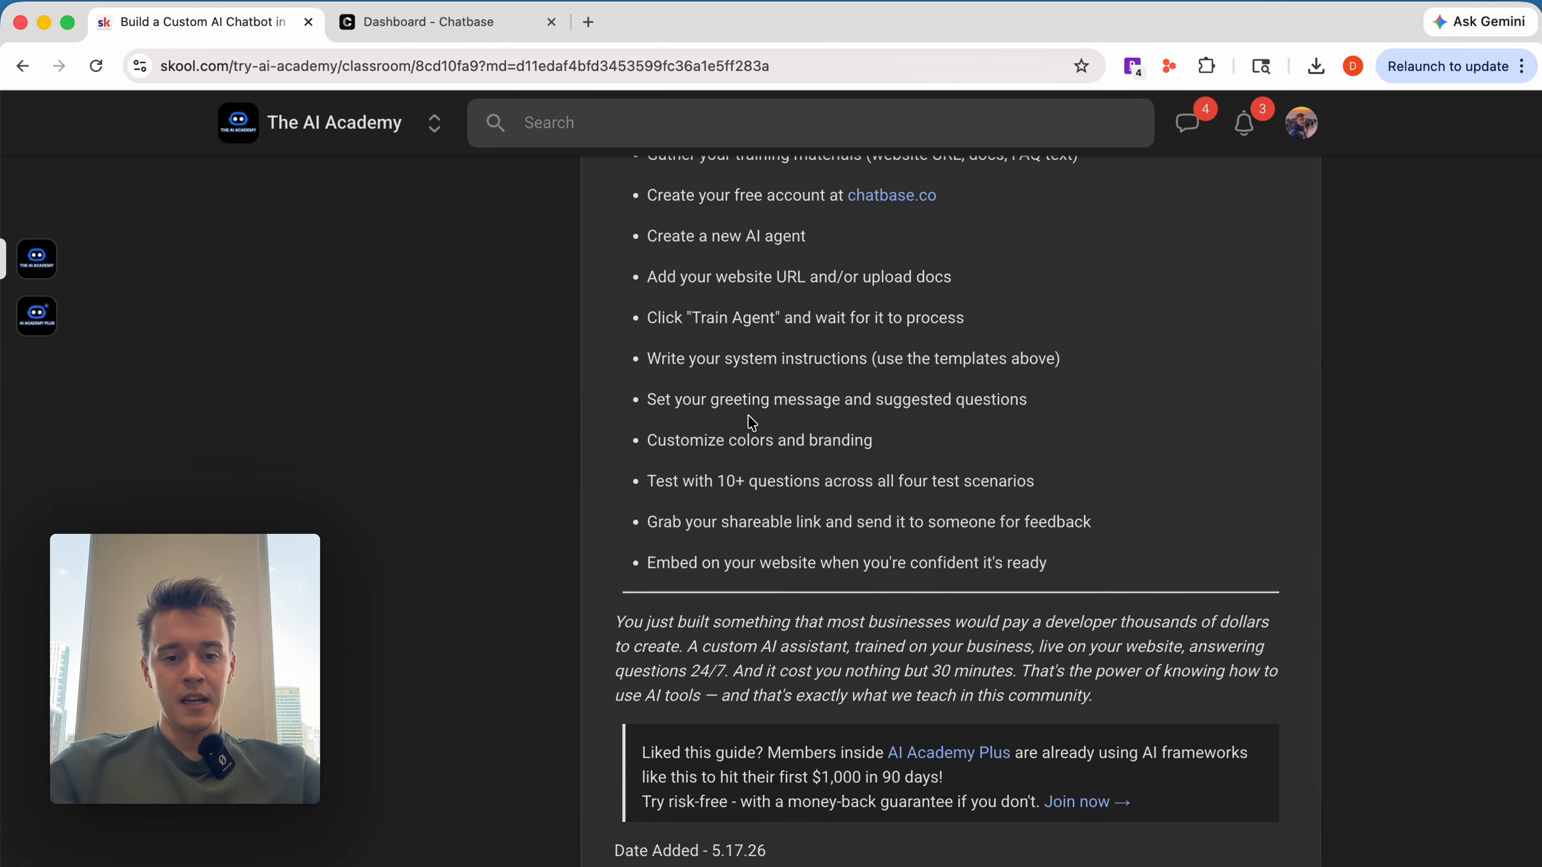